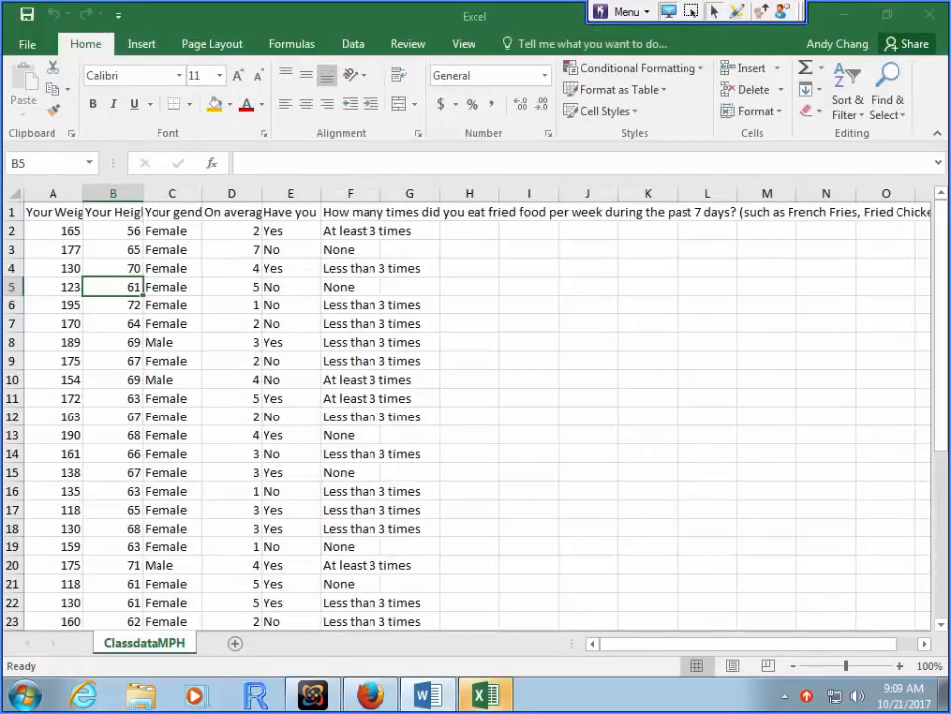
- Switch to the Word assignment and highlight "5% level of significance" in question a)
click(844, 15)
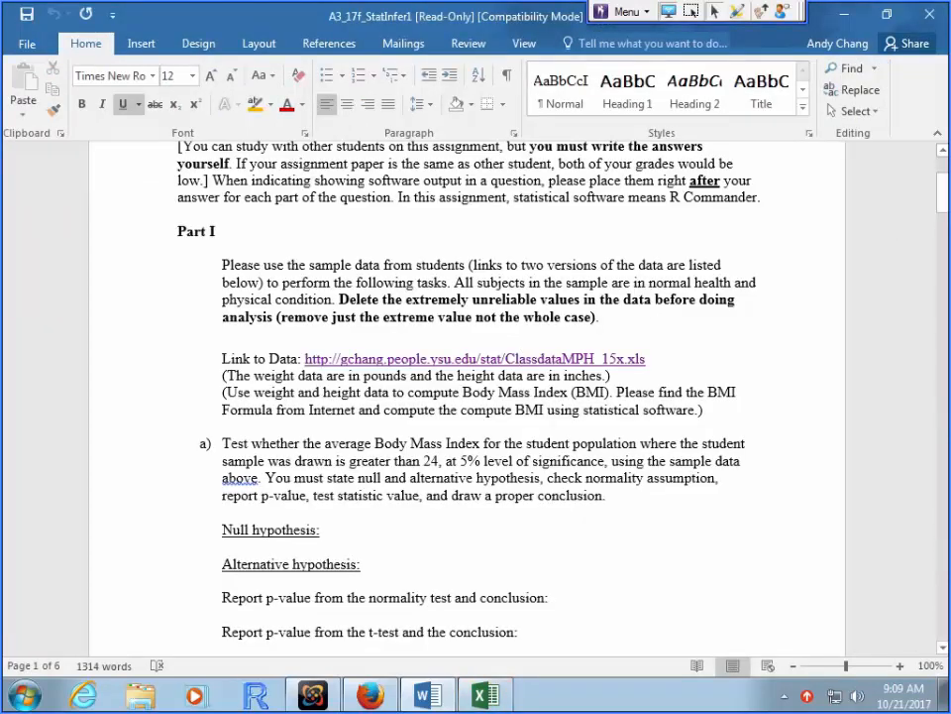
drag(460, 460, 604, 460)
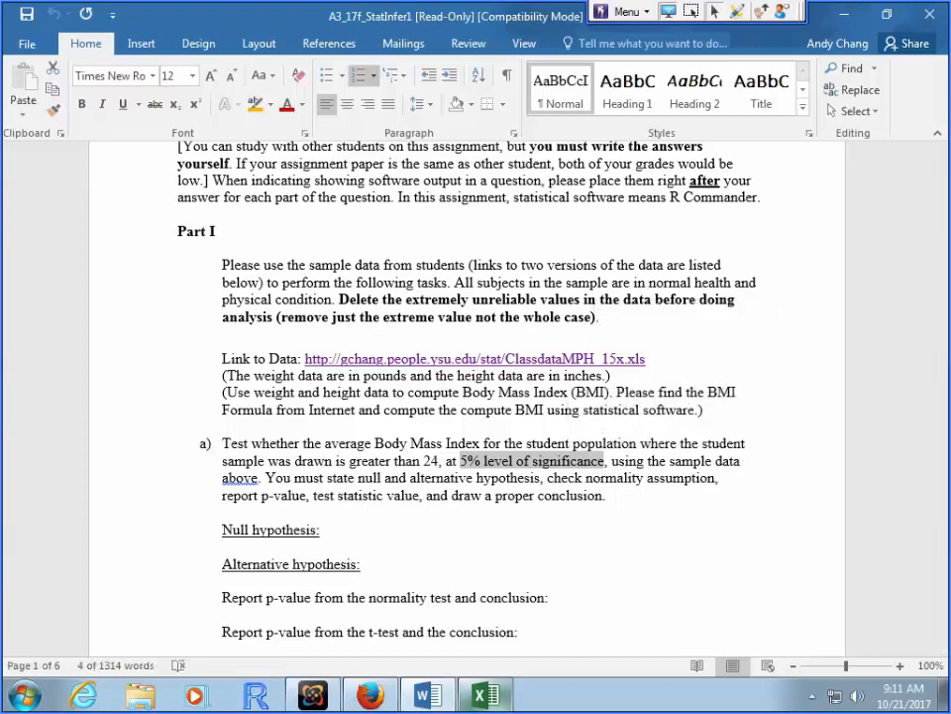
- Return to the Excel class data and examine the weight and height columns for extremely unreliable values
click(485, 695)
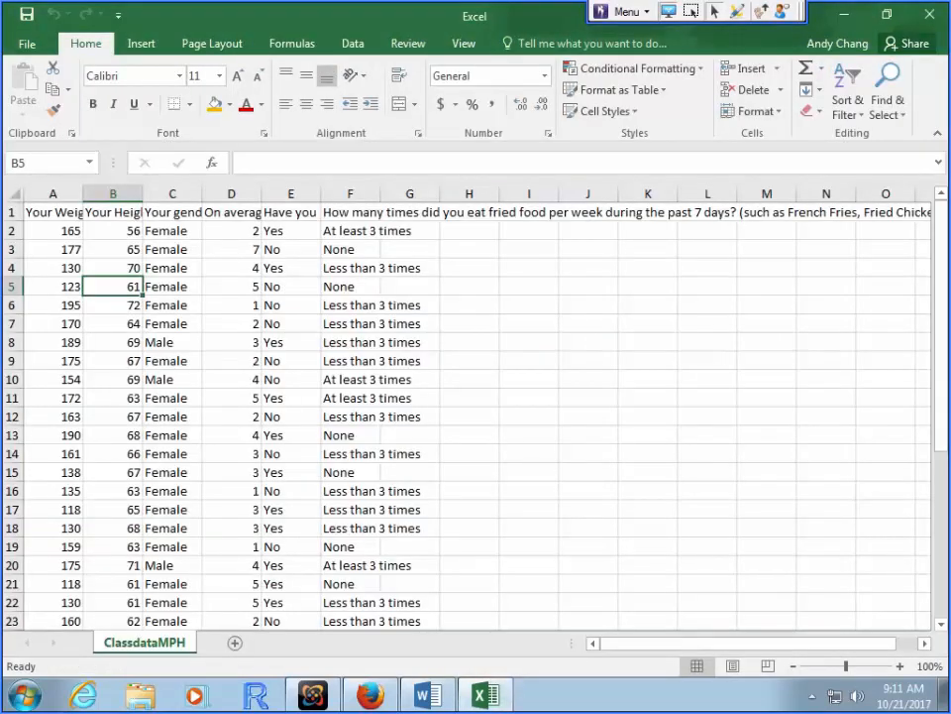
click(53, 212)
click(112, 212)
scroll(466, 416, down, 3)
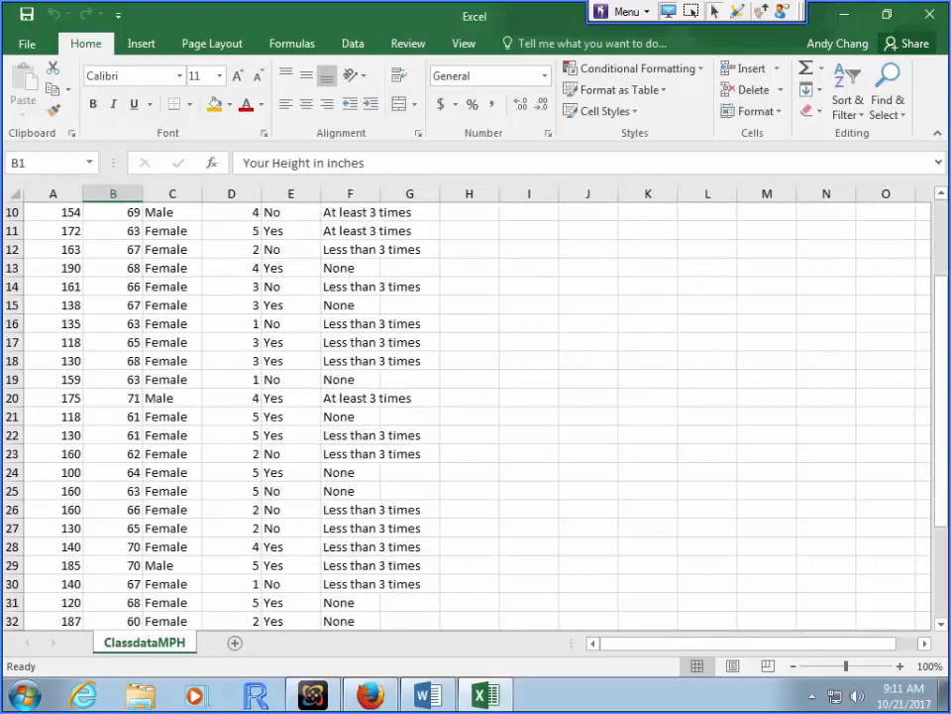
scroll(466, 417, down, 4)
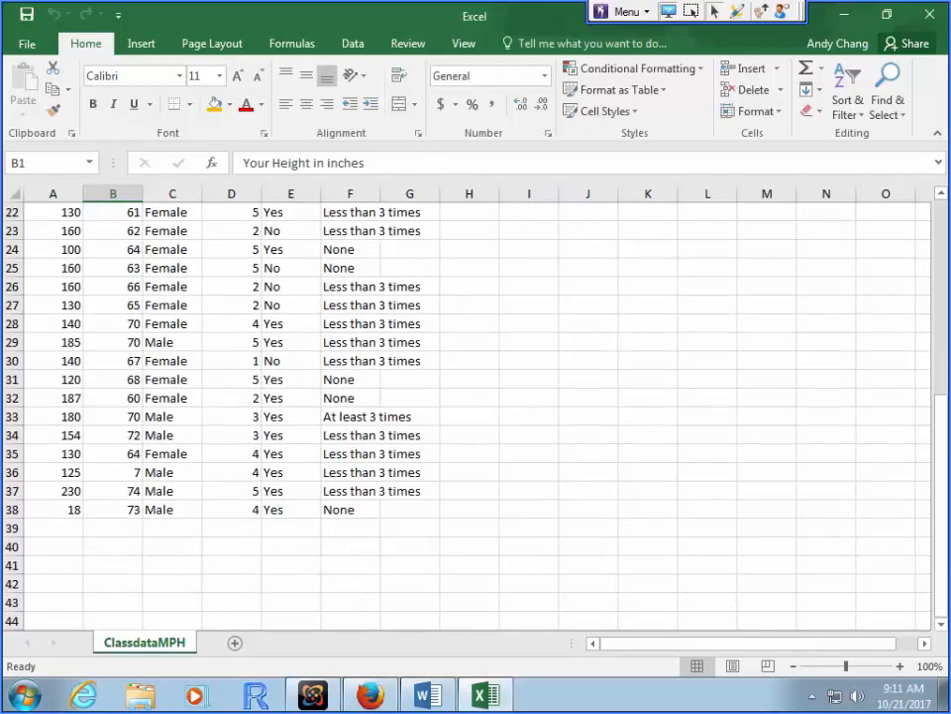
click(113, 473)
click(53, 509)
click(113, 473)
click(53, 510)
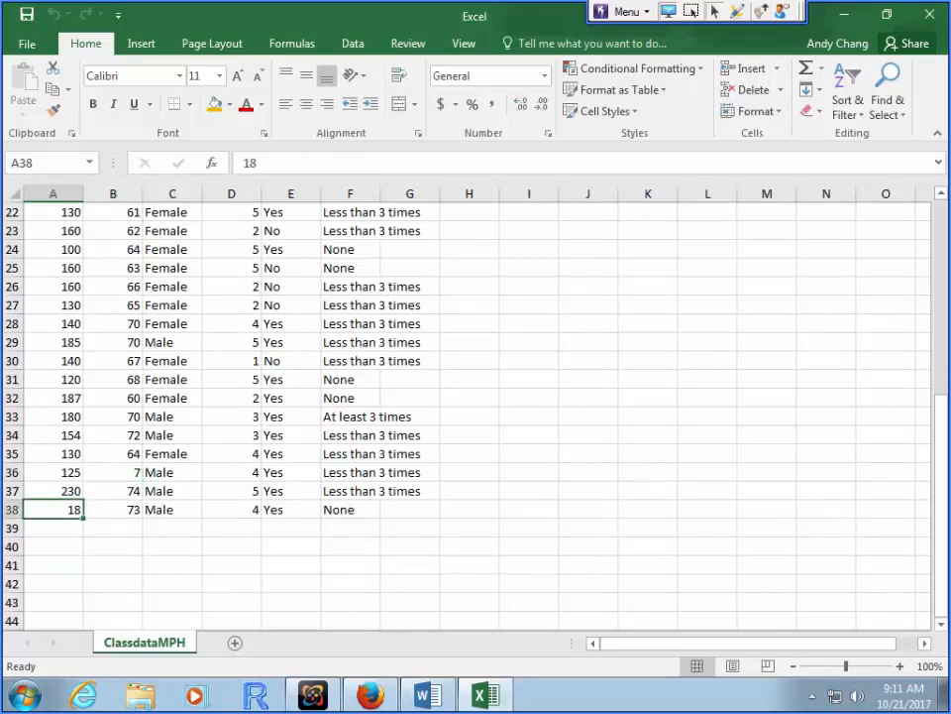
- Clear the unreliable height in cell B36 and the unreliable weight in cell A38, keeping the rest of both rows
click(113, 473)
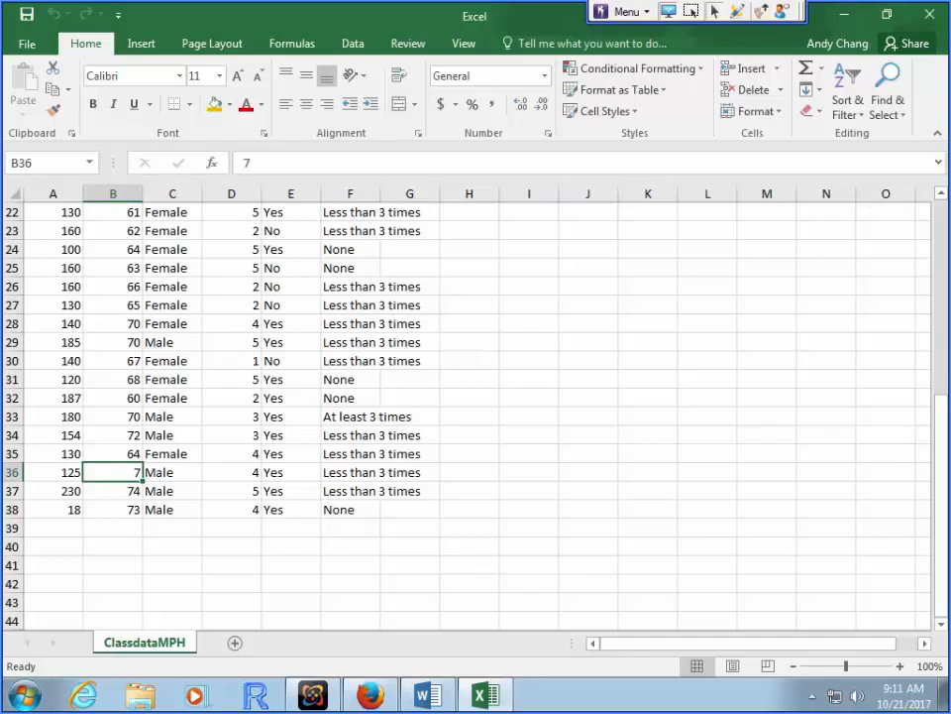
click(12, 472)
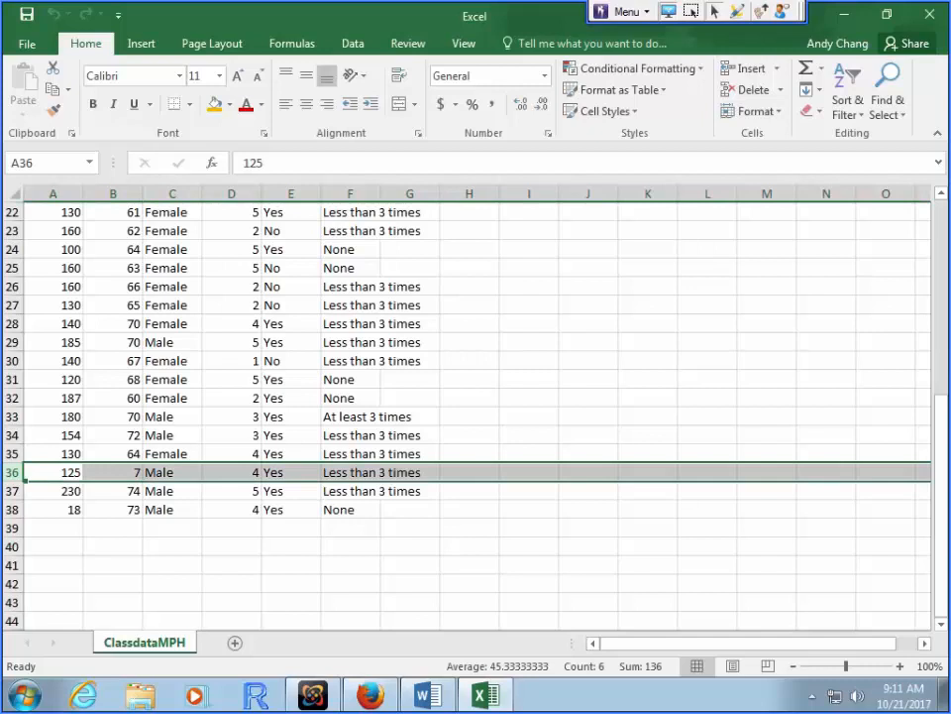
click(112, 473)
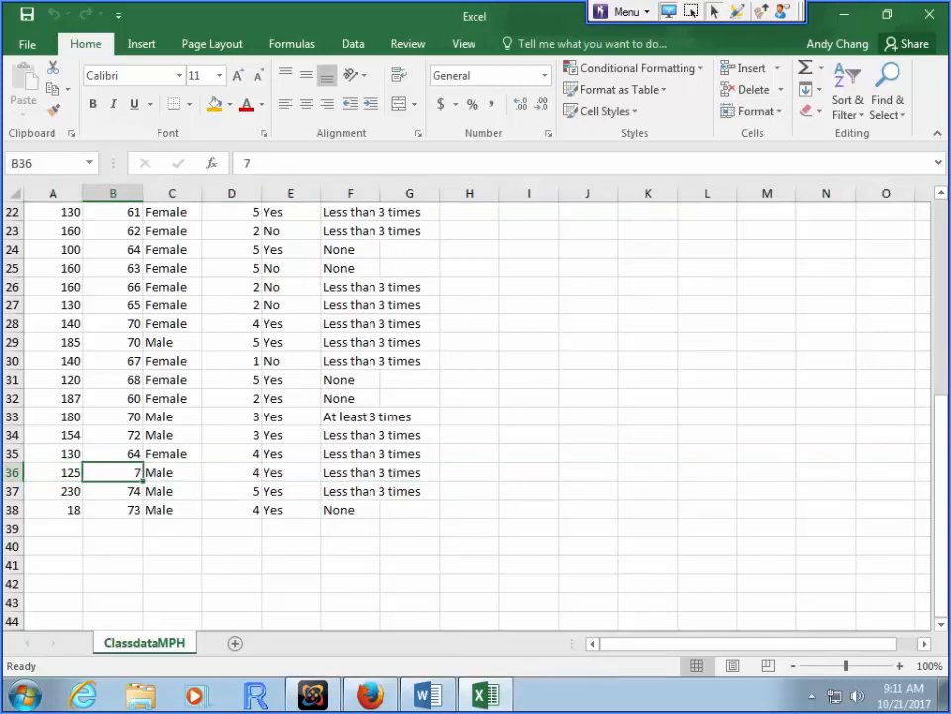
key(Delete)
click(53, 509)
key(Delete)
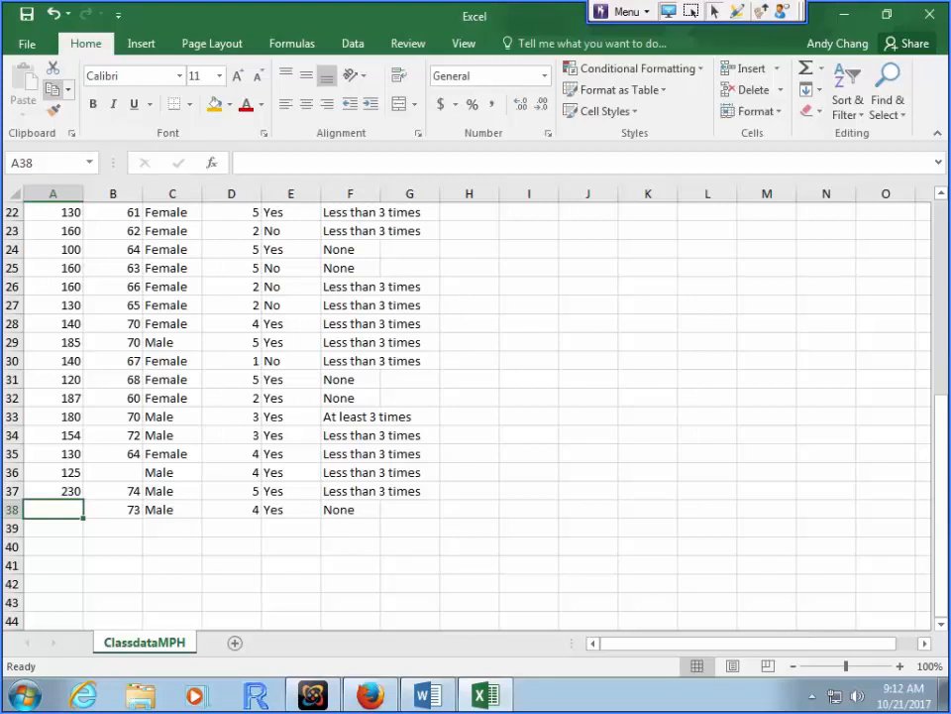
- Save the workbook in the Downloads folder as ClassdataMPH_15x in Excel 97-2003 format and close it
key(alt+f)
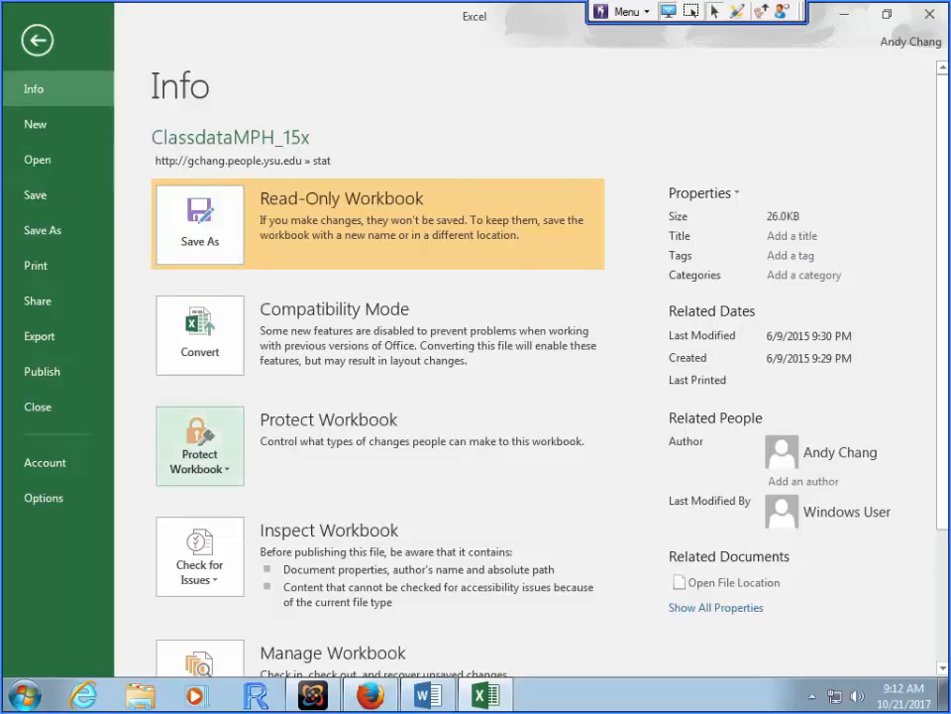
click(42, 230)
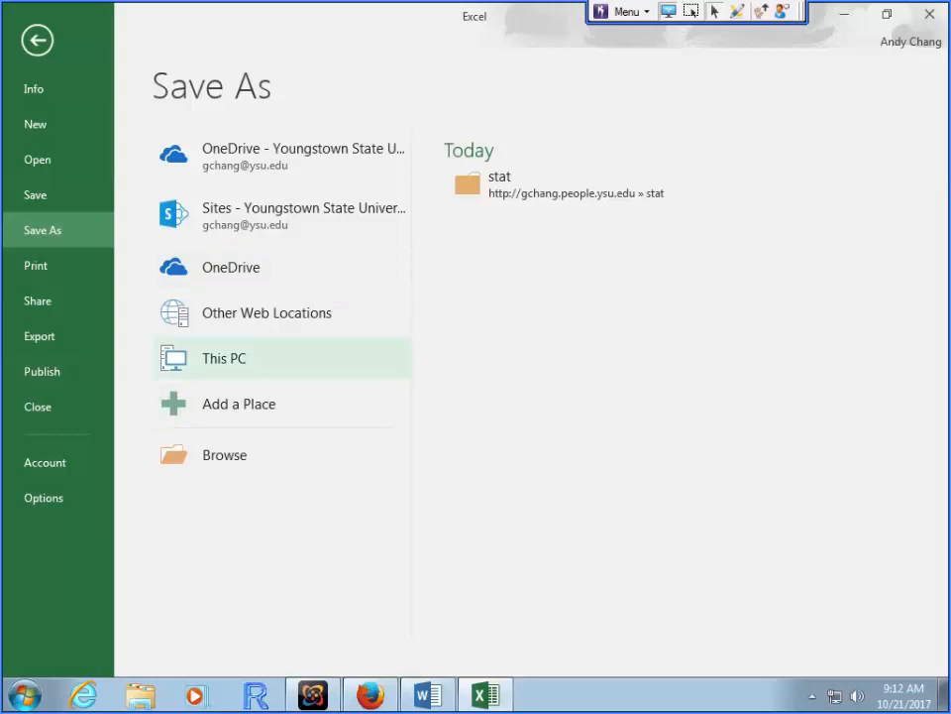
click(282, 359)
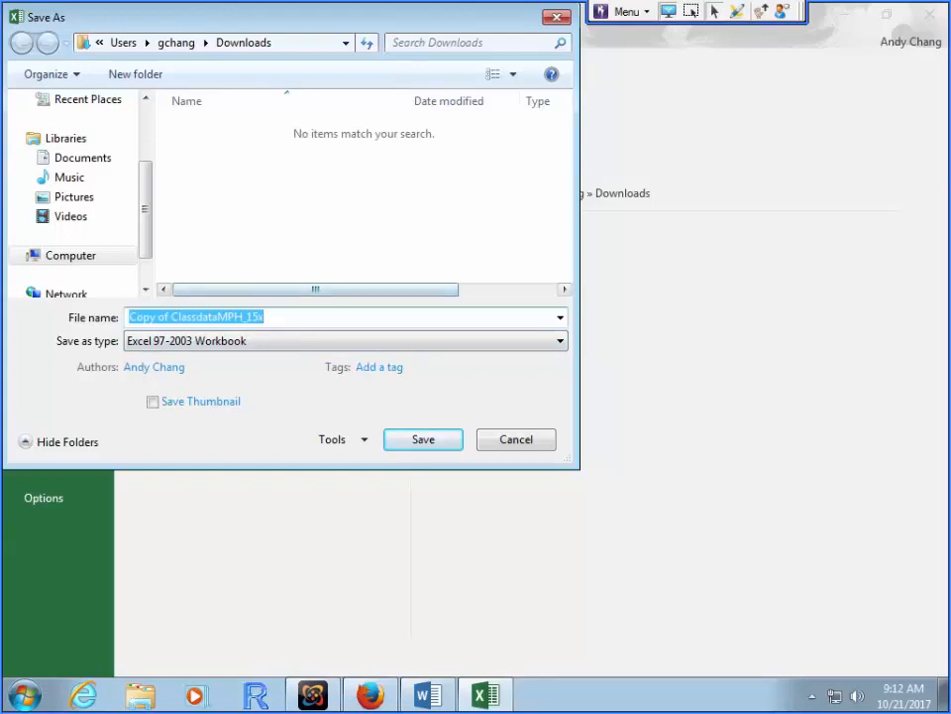
click(171, 316)
key(BackSpace)
key(BackSpace)
key(BackSpace)
key(BackSpace)
key(BackSpace)
key(BackSpace)
key(BackSpace)
key(BackSpace)
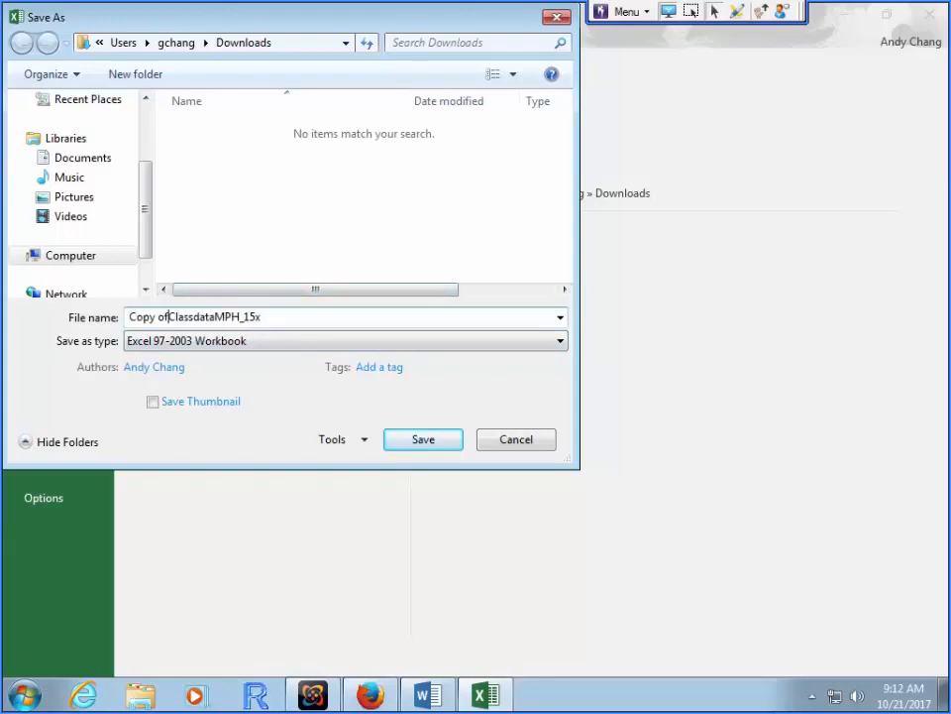
key(Return)
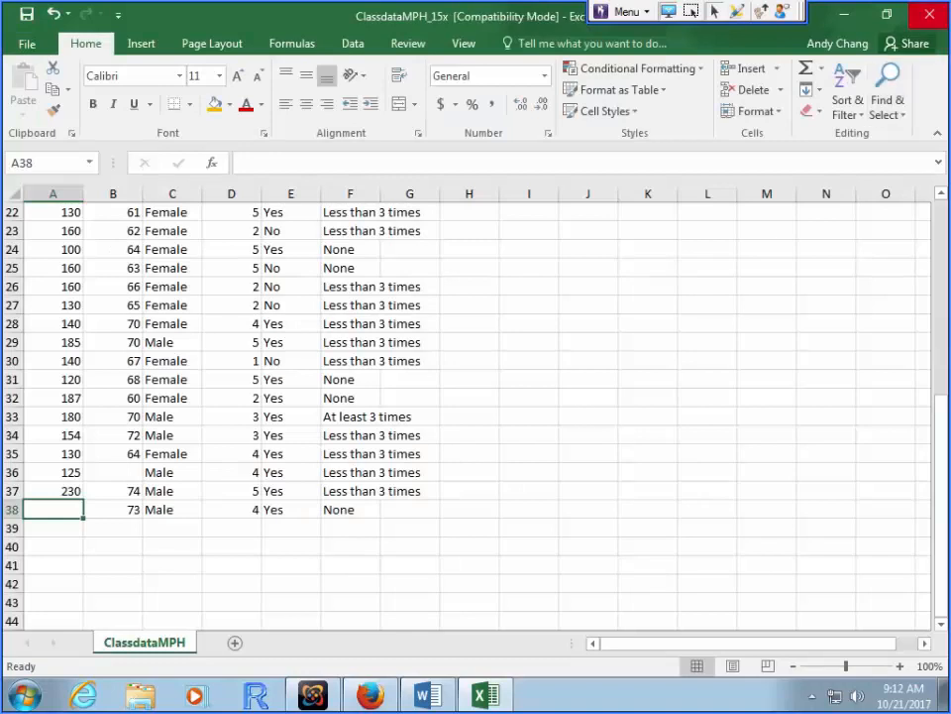
click(929, 14)
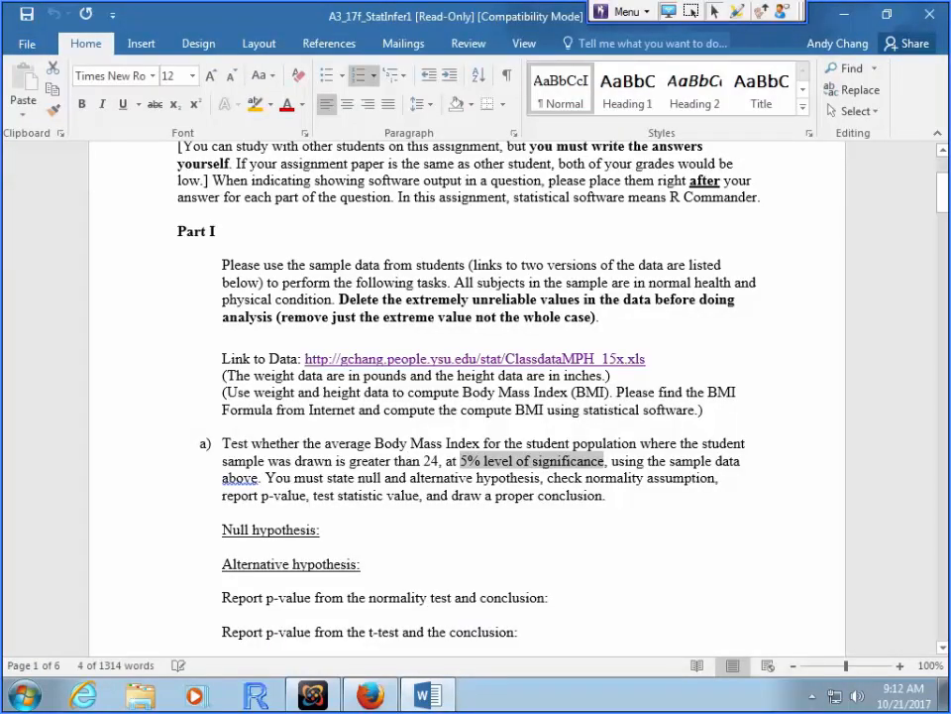
- Launch R, allowing it to run, and load the Rcmdr package to start R Commander
click(255, 695)
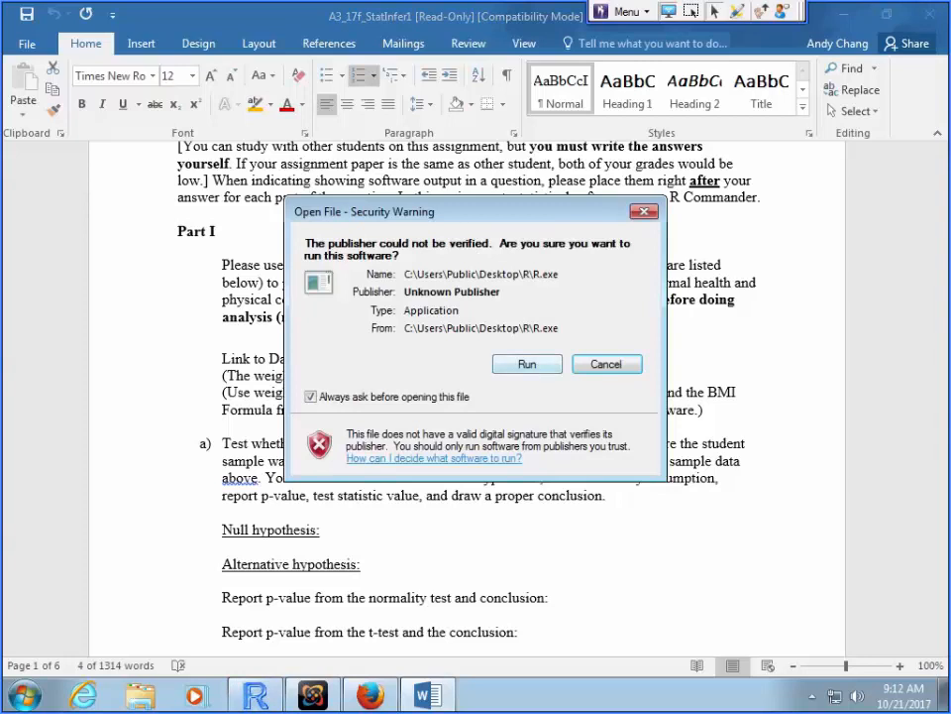
key(Return)
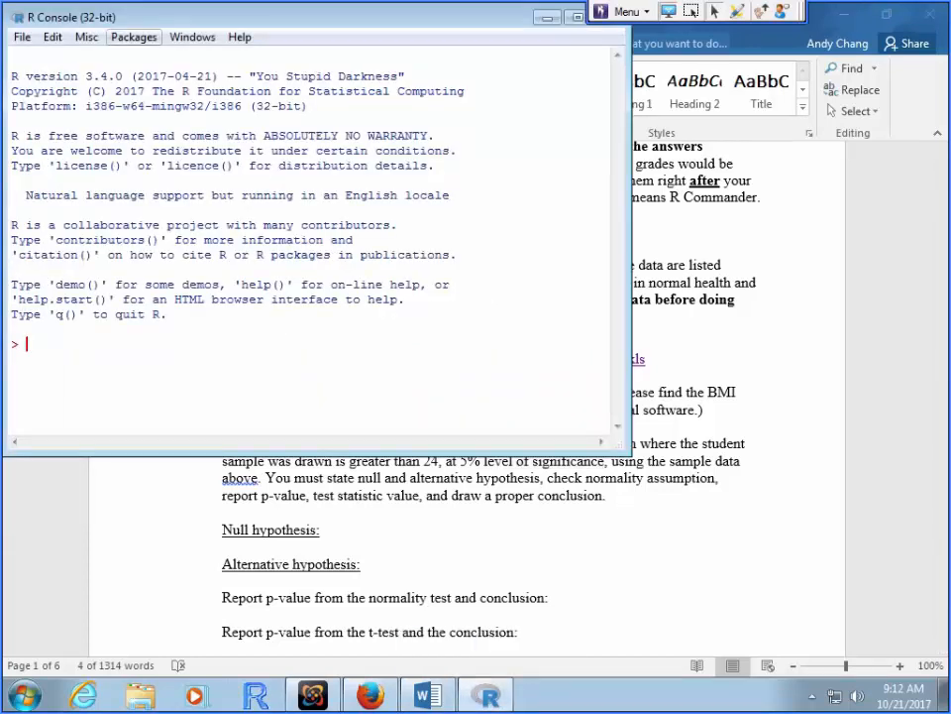
click(134, 37)
click(175, 59)
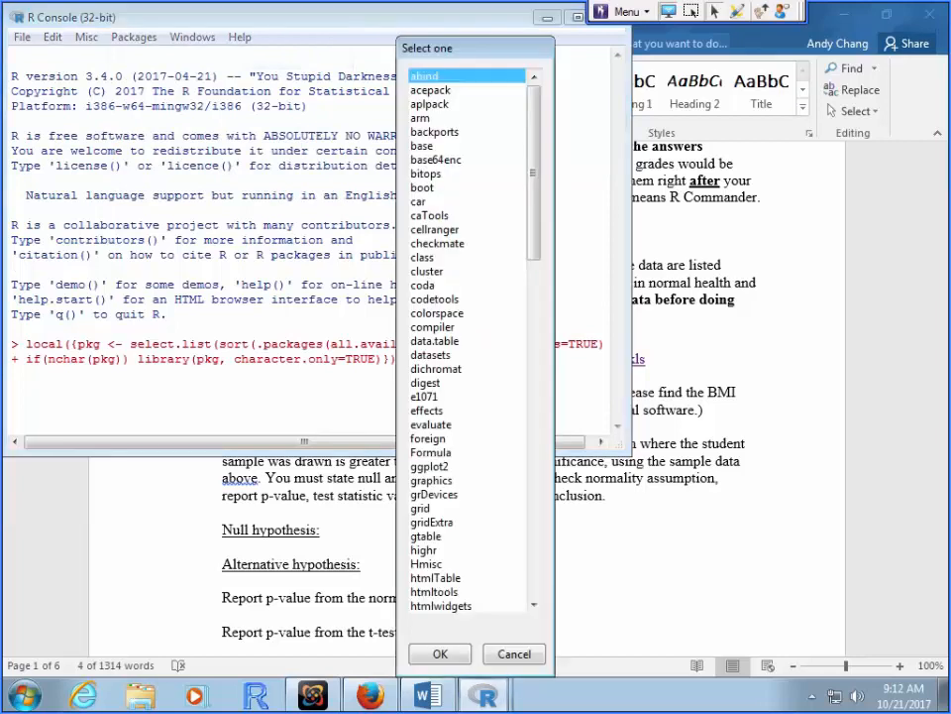
scroll(471, 337, down, 14)
scroll(471, 337, down, 1)
scroll(471, 337, down, 13)
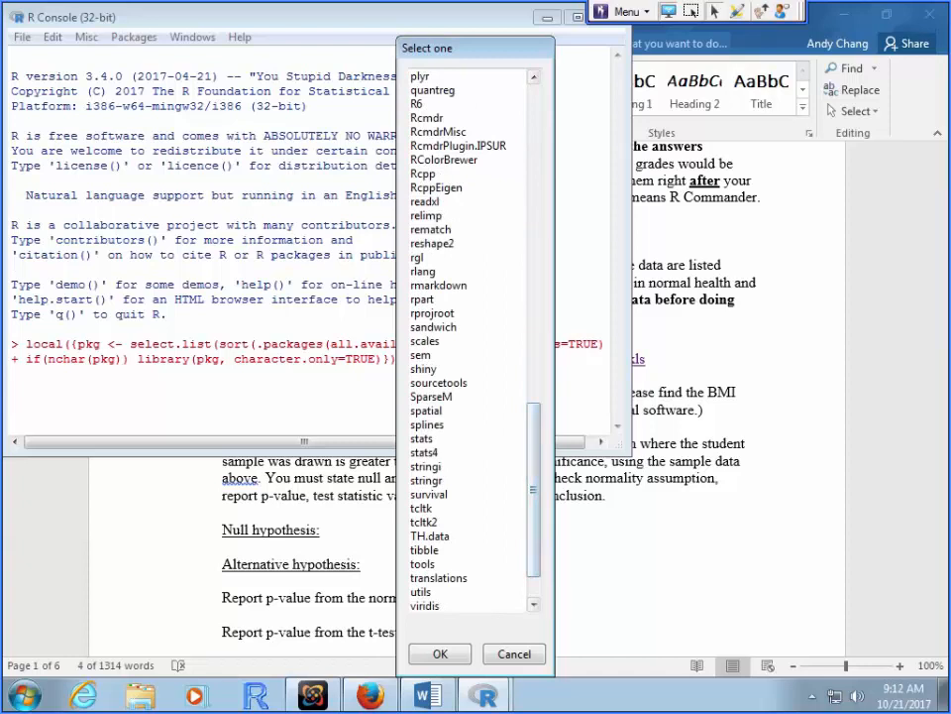
click(428, 118)
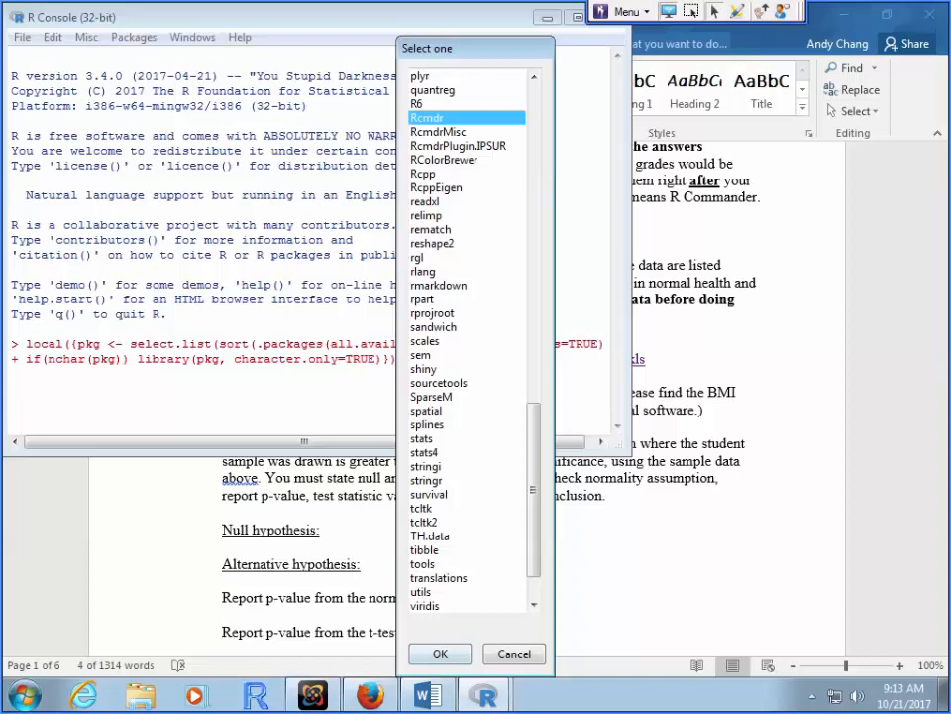
key(Return)
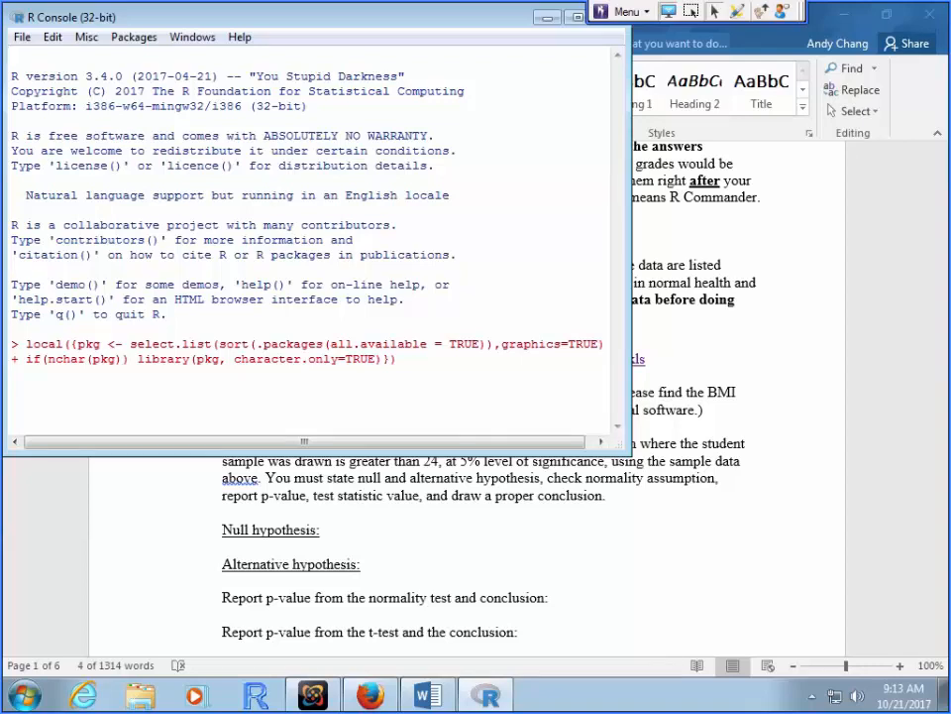
mouse_move(486, 696)
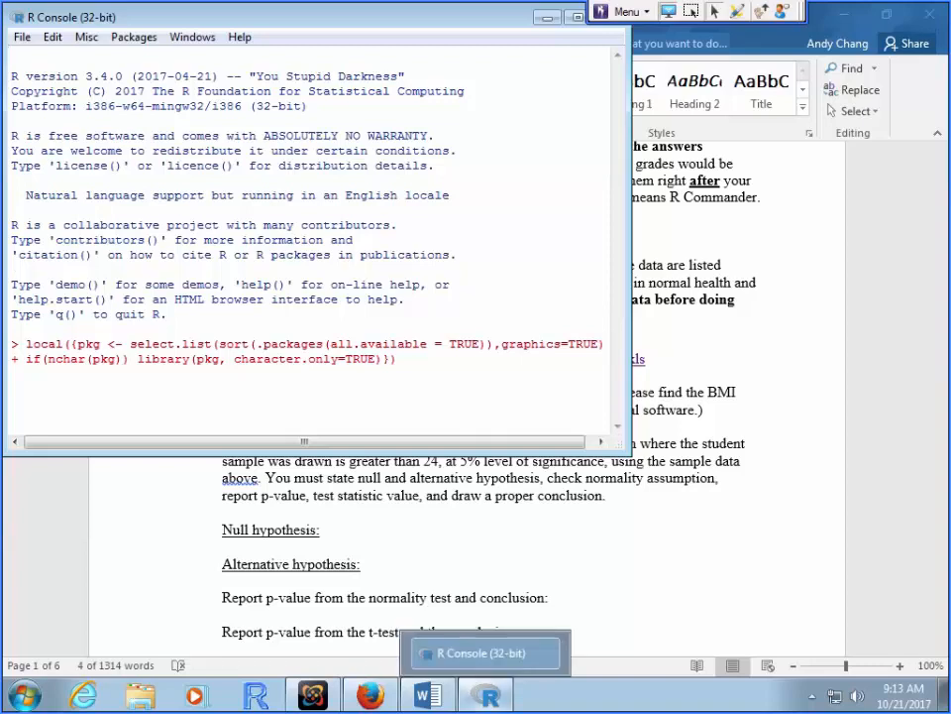
click(485, 653)
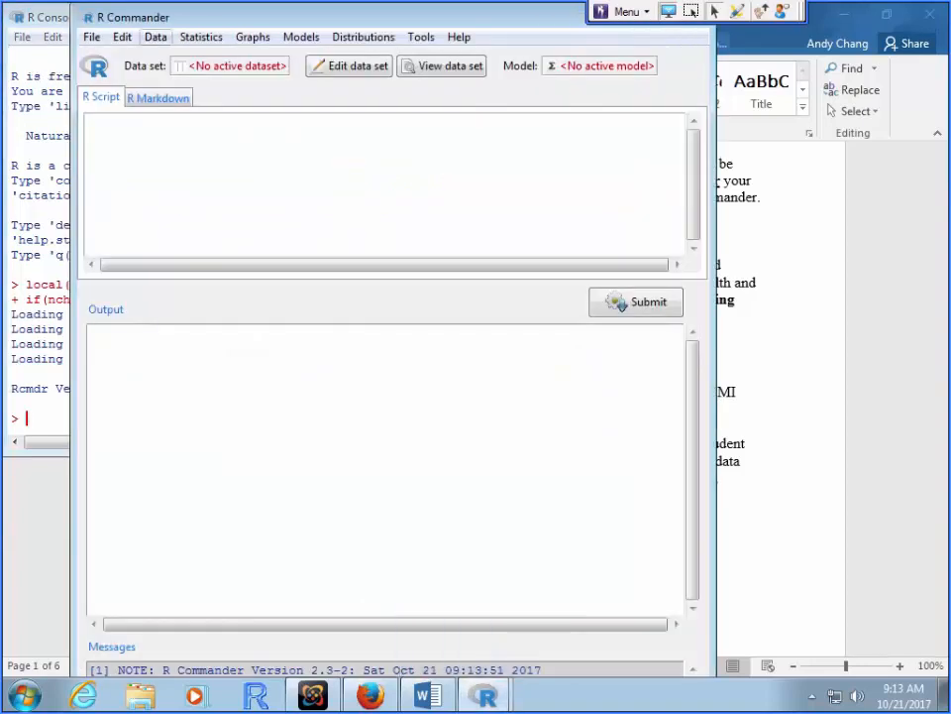
- Import the Excel file ClassdataMPH_15x from Downloads as a data set named Dataset1, with variable names in the first row
click(155, 37)
mouse_move(198, 118)
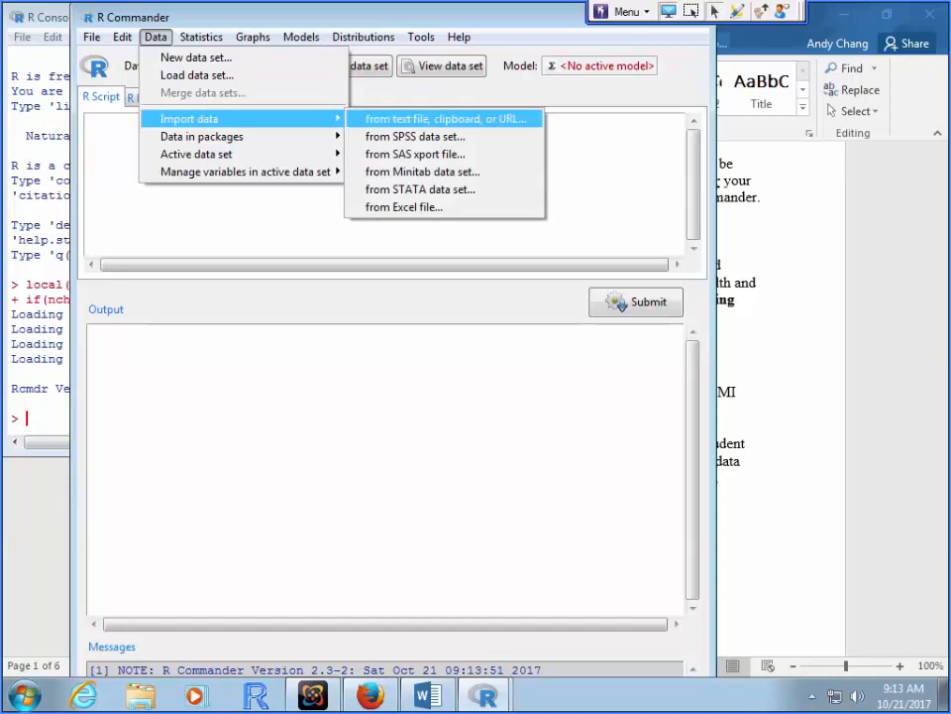
click(404, 207)
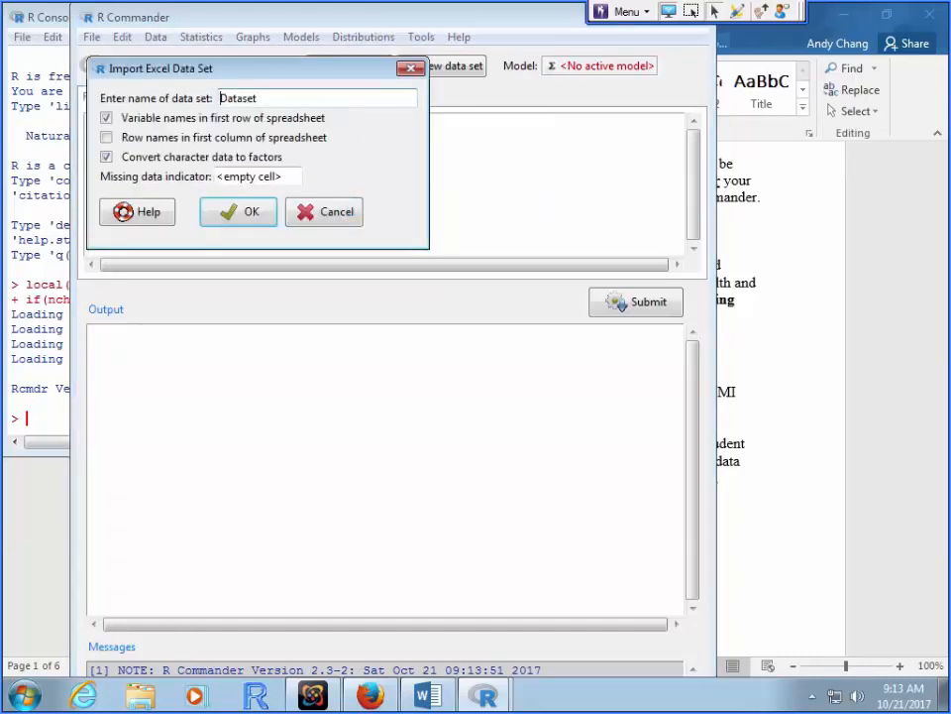
click(260, 98)
text(1)
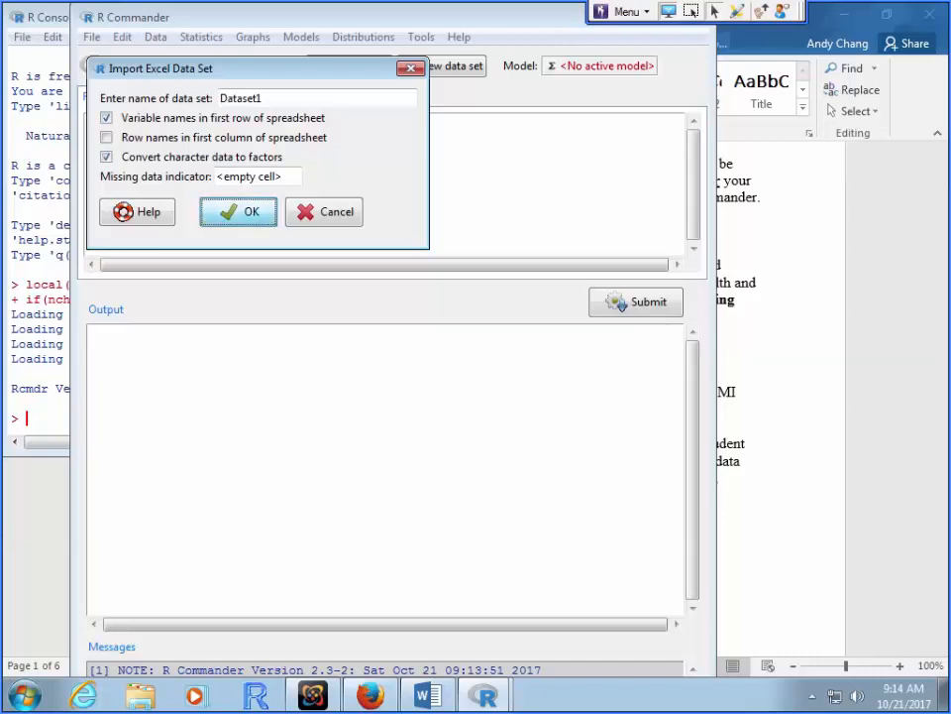
key(Return)
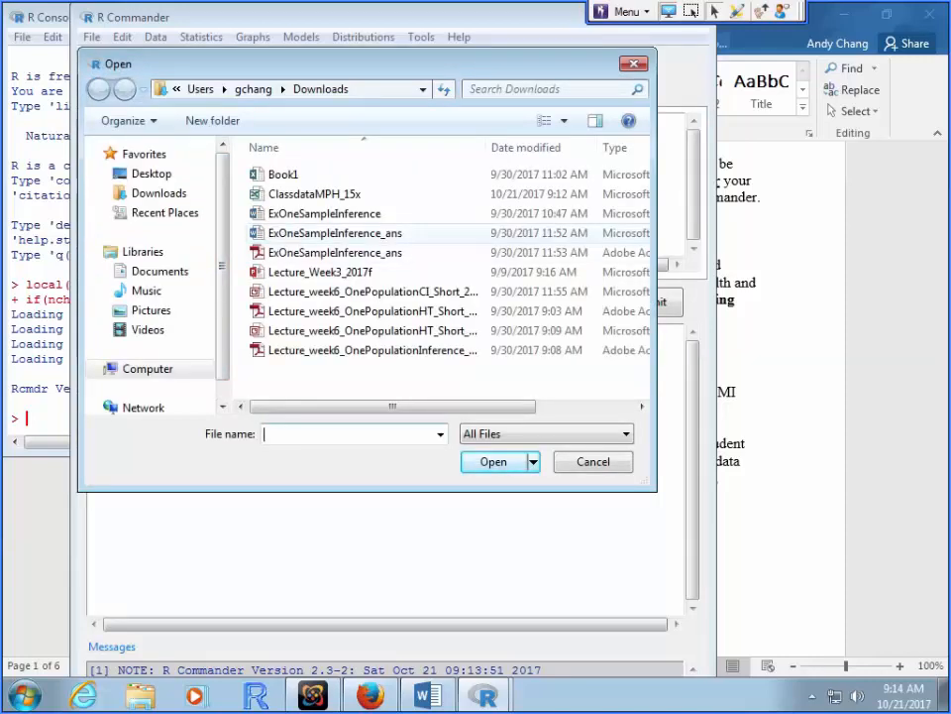
click(314, 194)
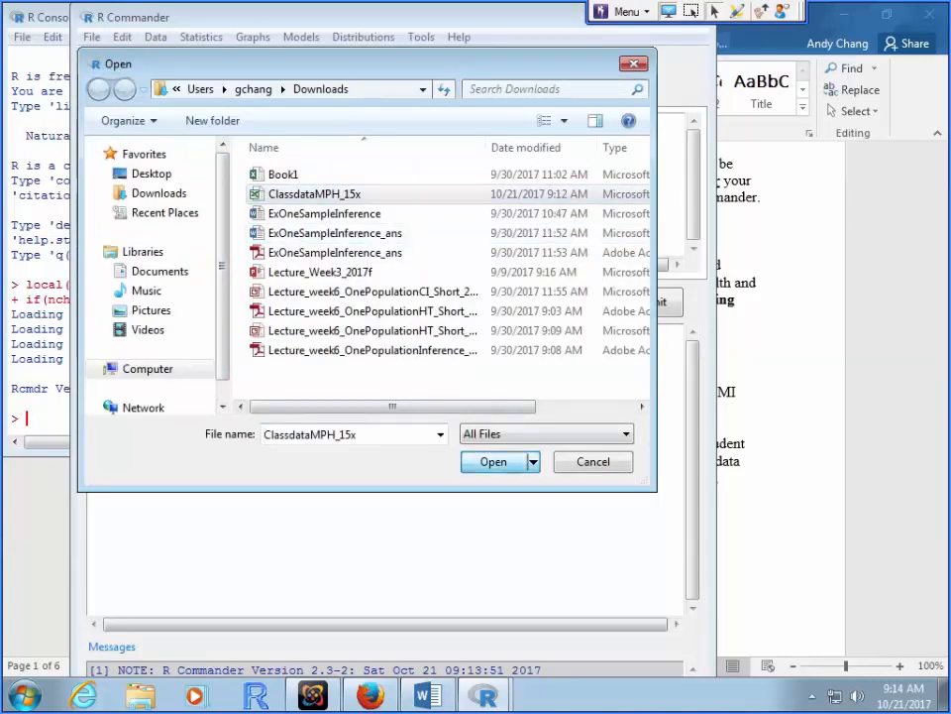
click(493, 462)
- Review the imported rows of Dataset1 in the data editor, and close it discarding any edits
click(303, 65)
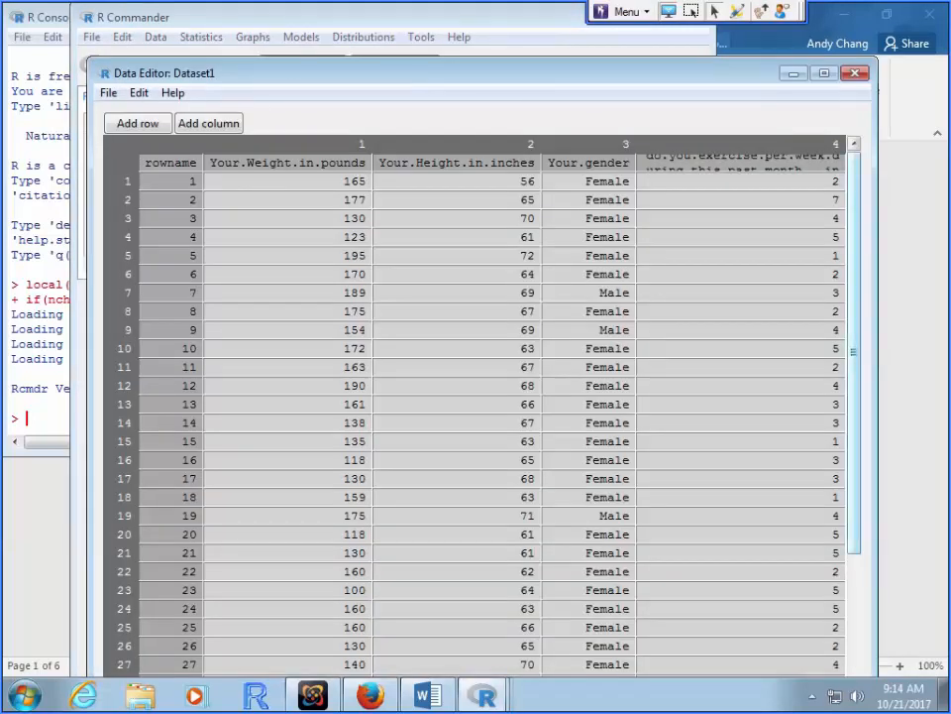
scroll(476, 416, down, 3)
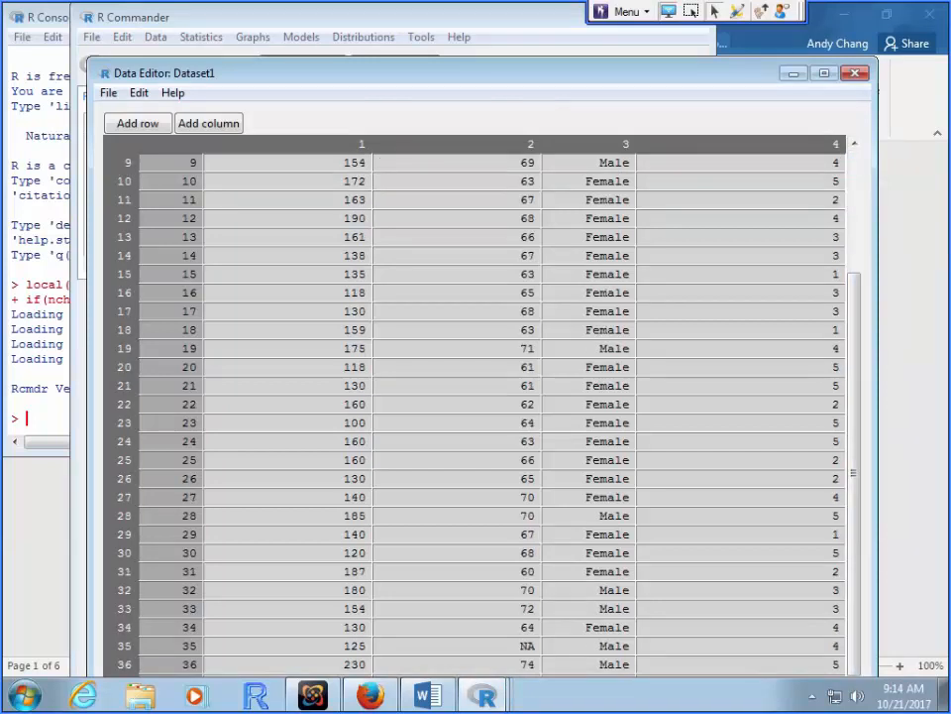
scroll(476, 416, up, 3)
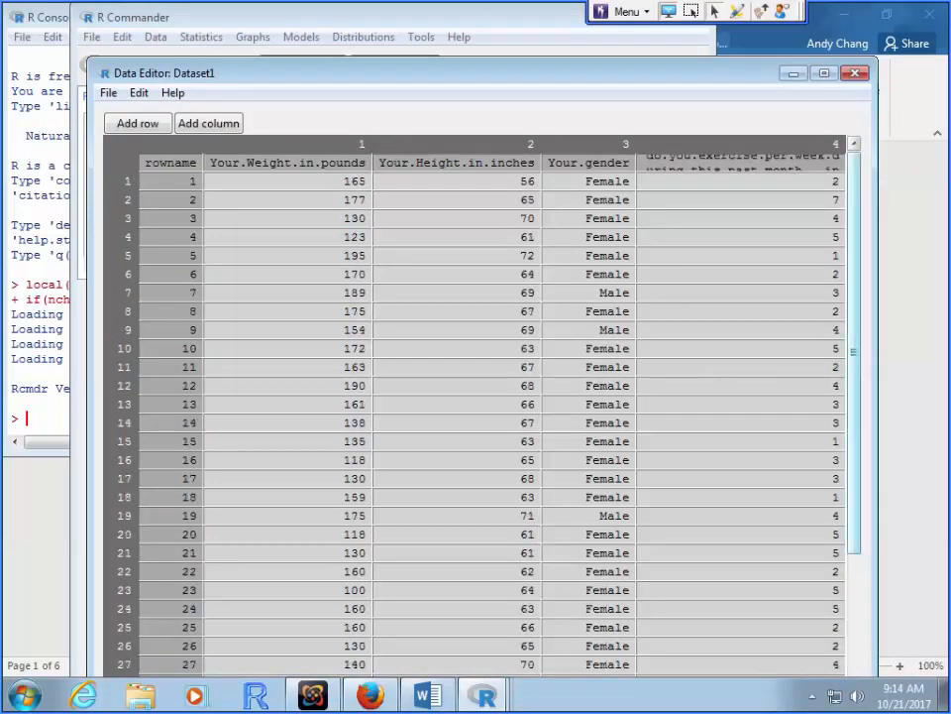
click(854, 74)
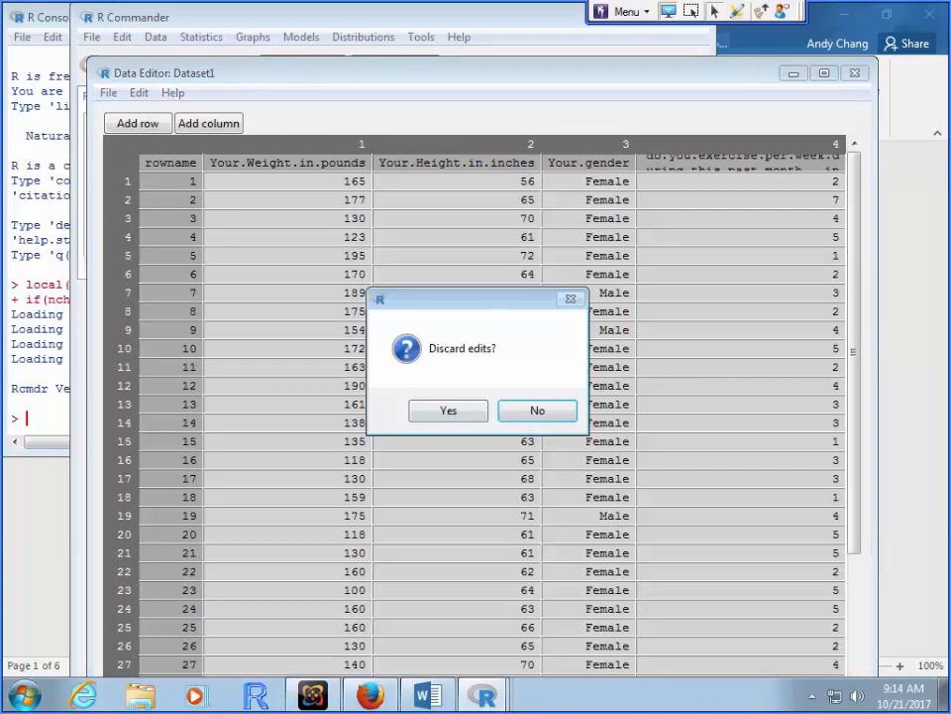
click(448, 410)
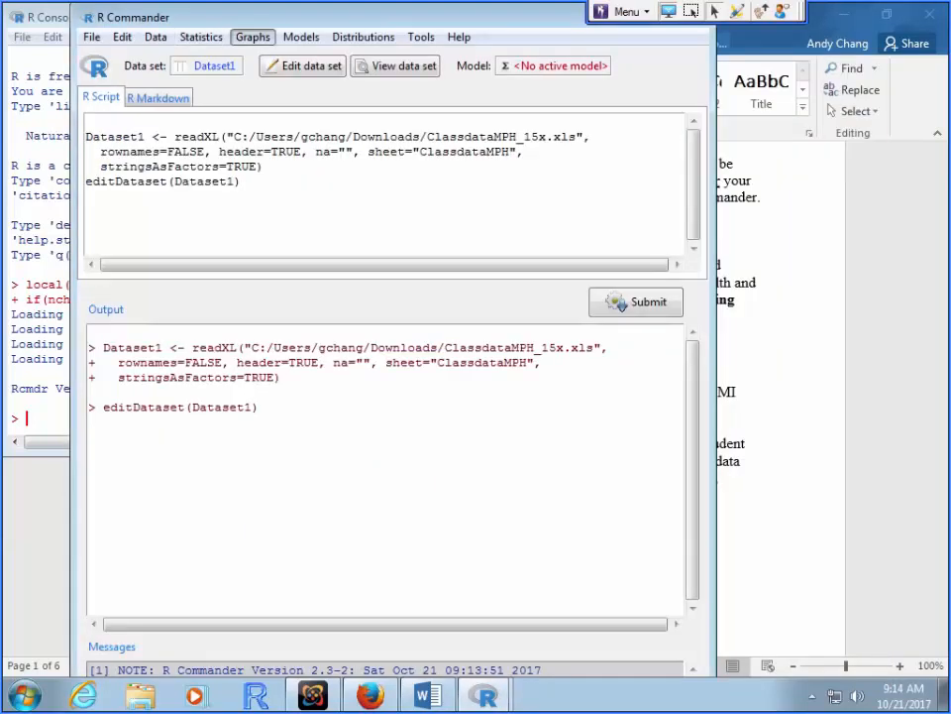
click(253, 36)
click(282, 119)
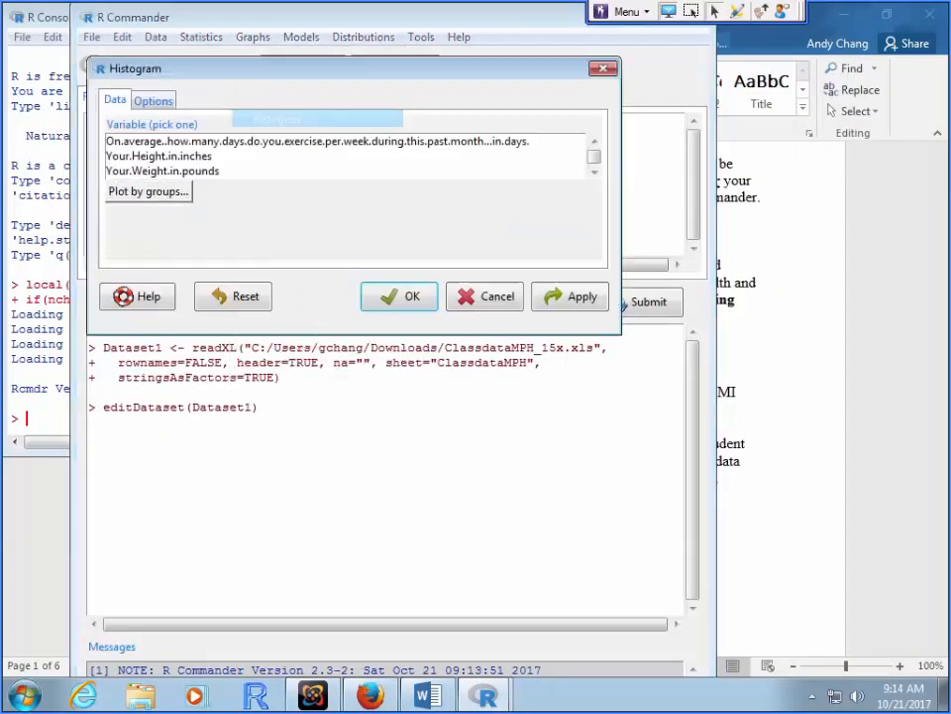
click(159, 155)
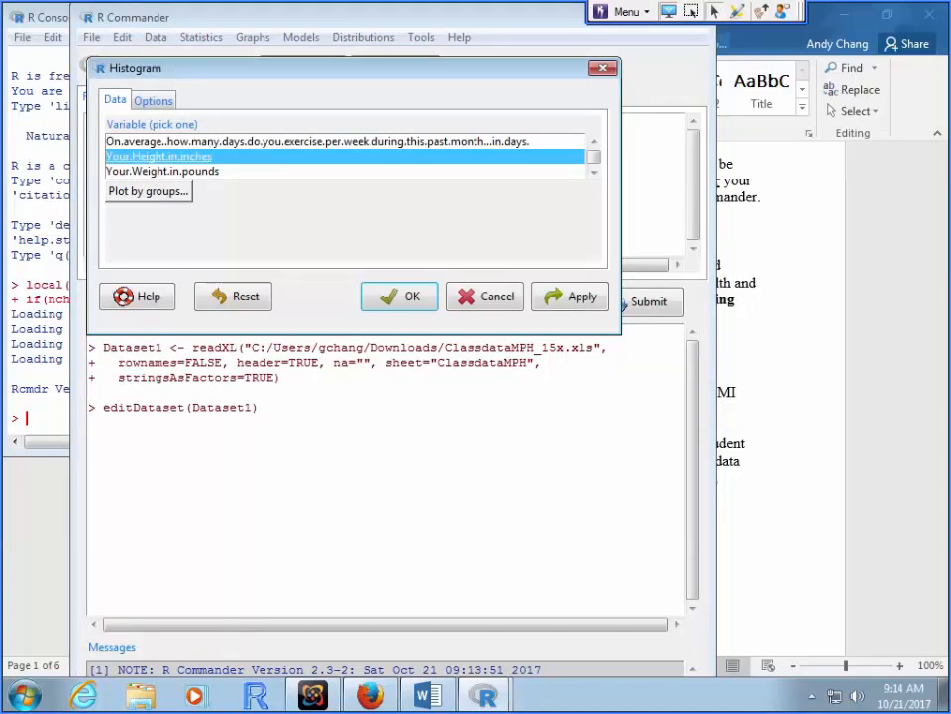
click(163, 170)
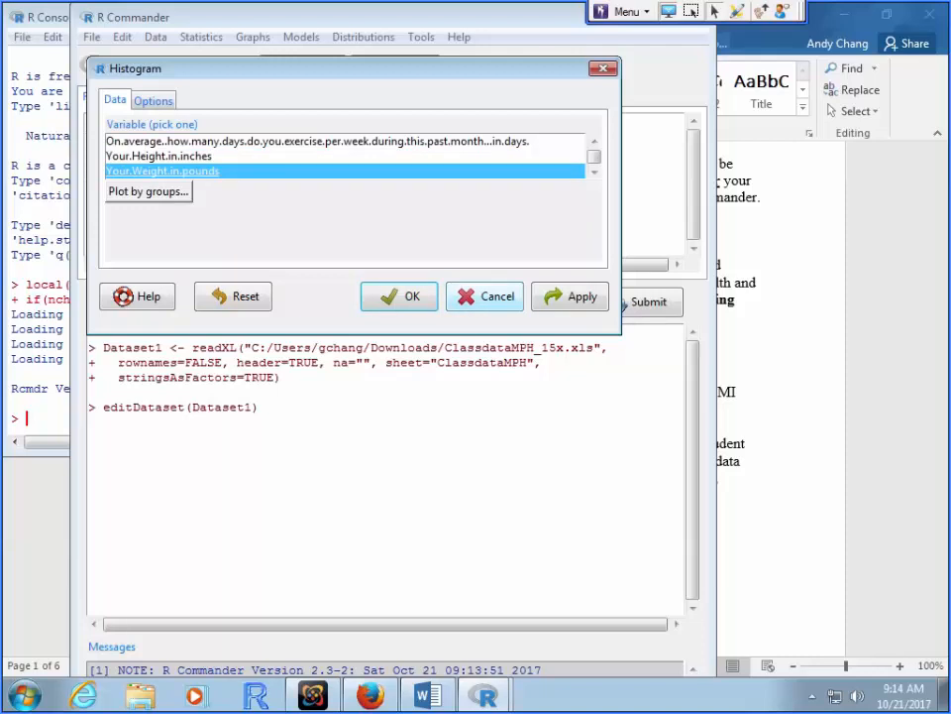
click(485, 296)
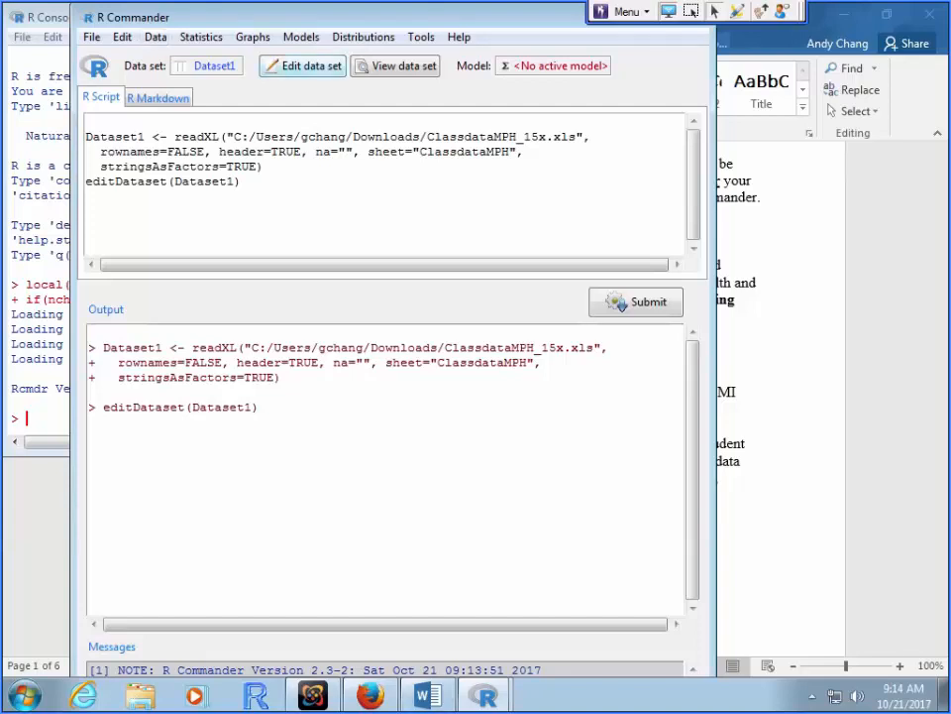
- Review the weight and height values of Dataset1 in the data editor, and close it discarding any edits
click(311, 65)
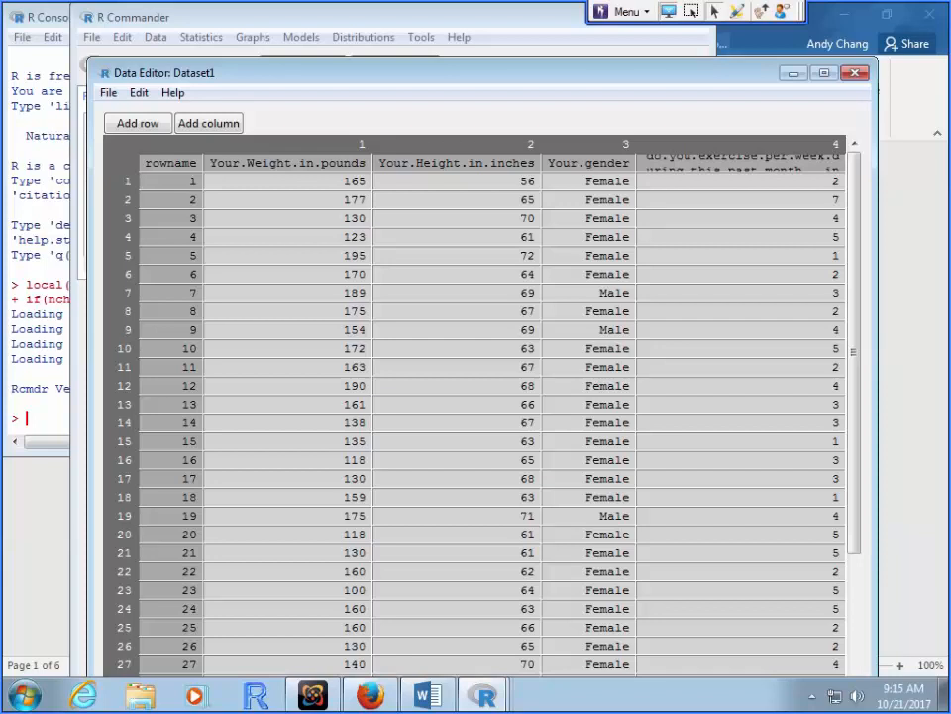
click(854, 73)
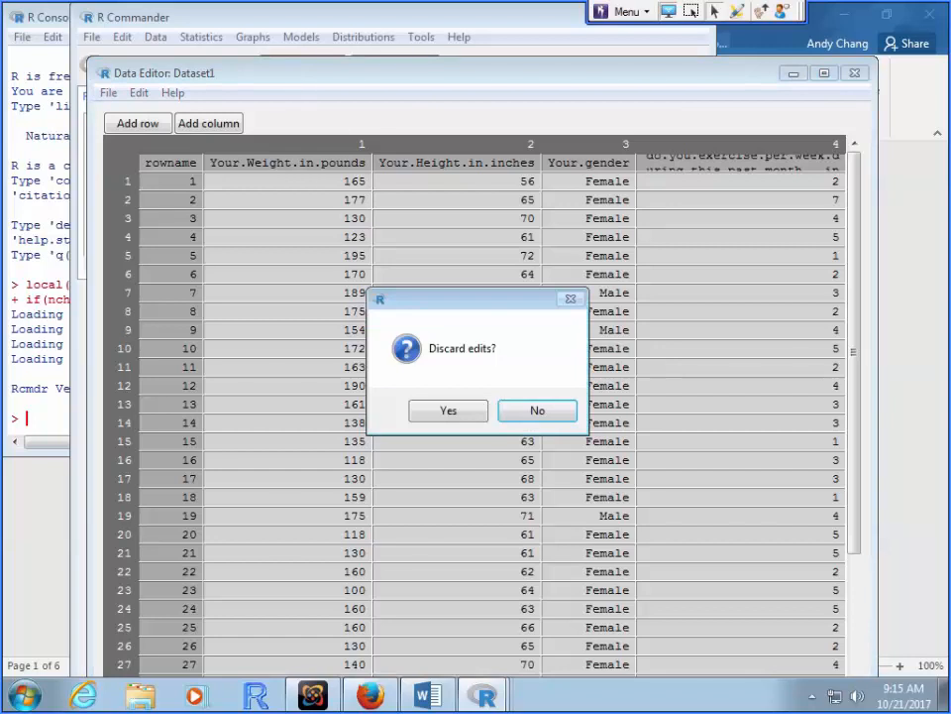
key(Return)
- Compute a new variable named BMI in Dataset1 with the expression 703* Your.Weight.in.pounds/ Your.Height.in.inches**2
click(156, 37)
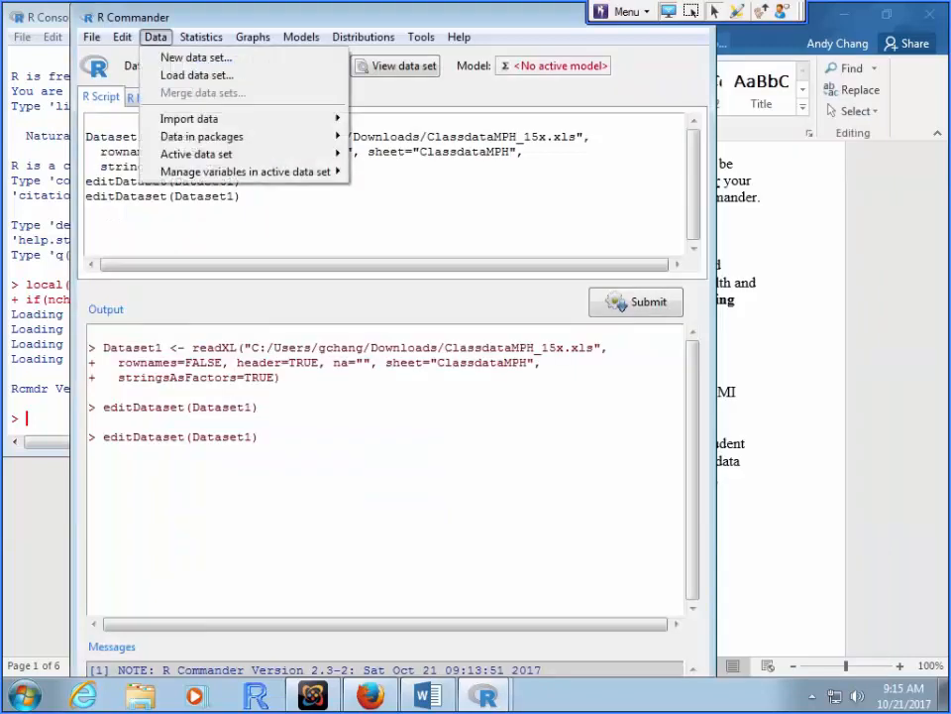
mouse_move(245, 171)
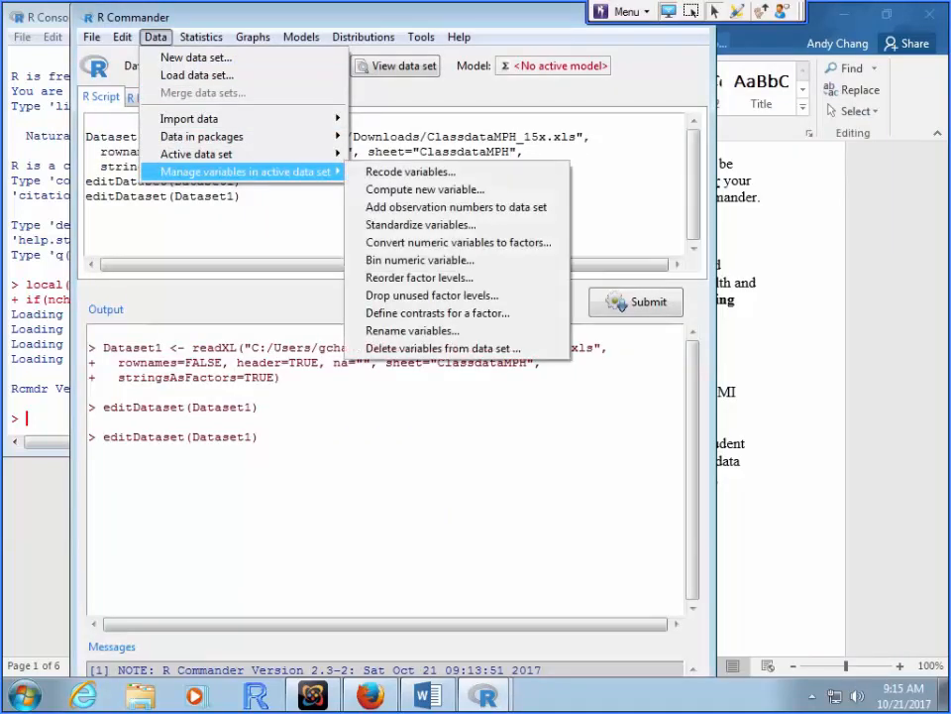
click(416, 189)
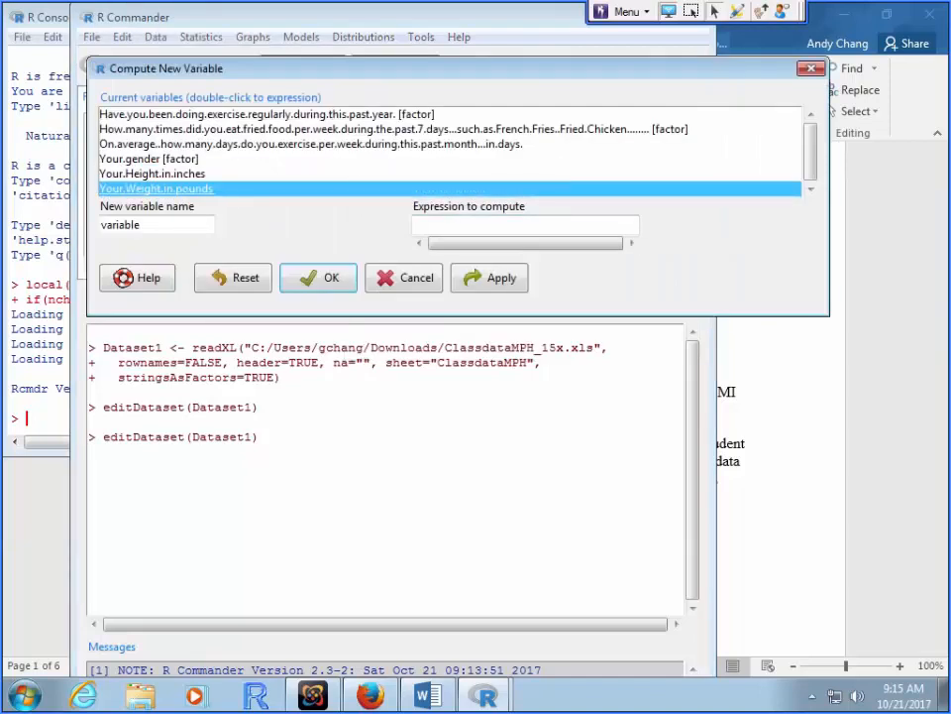
drag(142, 225, 100, 225)
text(BMI)
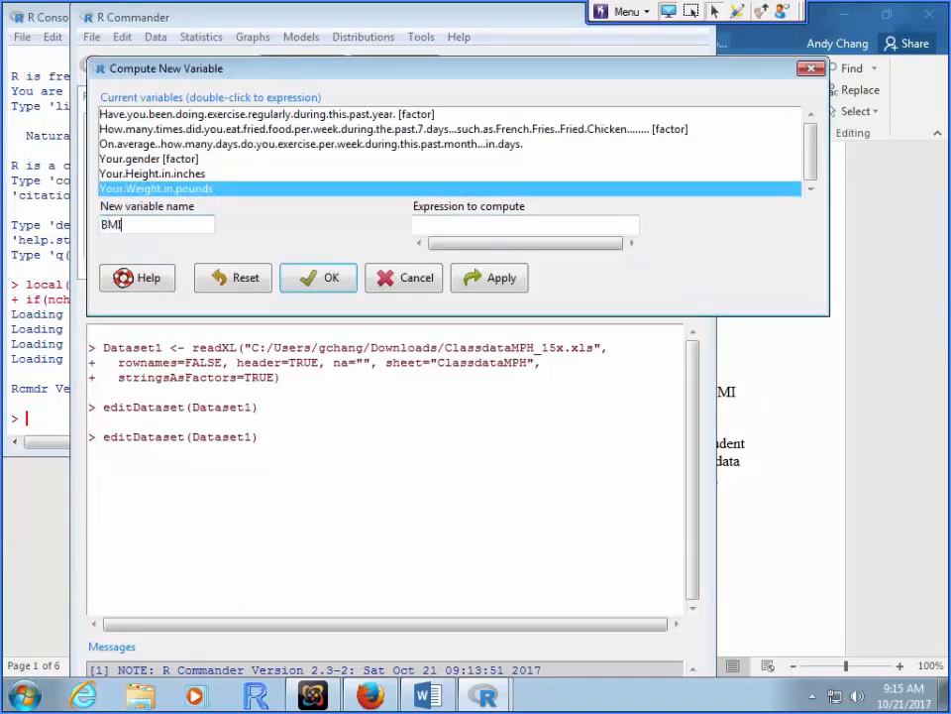
click(456, 225)
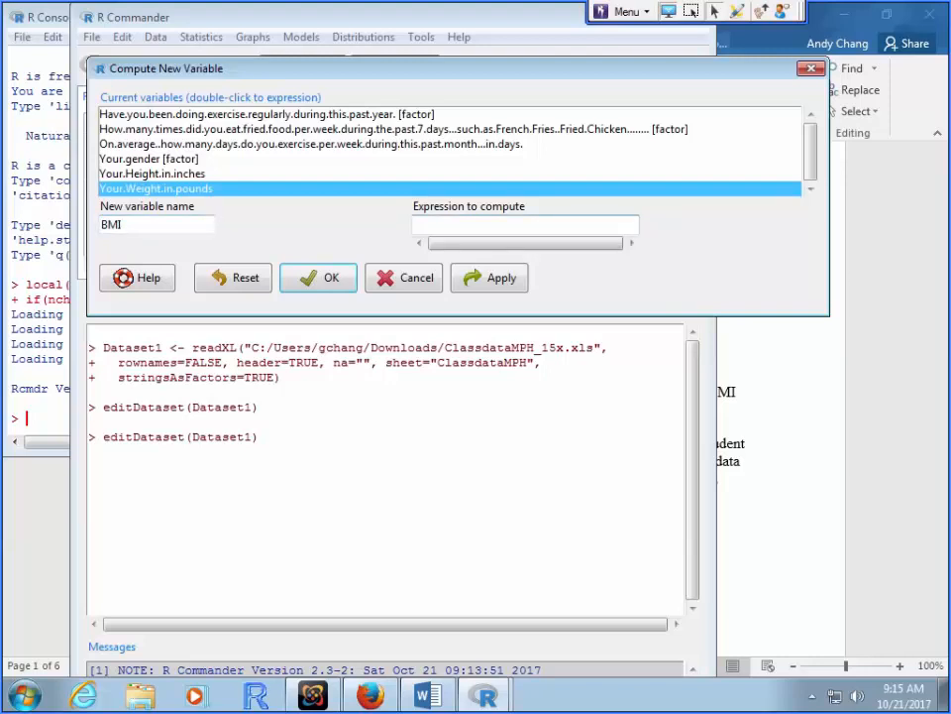
text(703*)
double_click(156, 188)
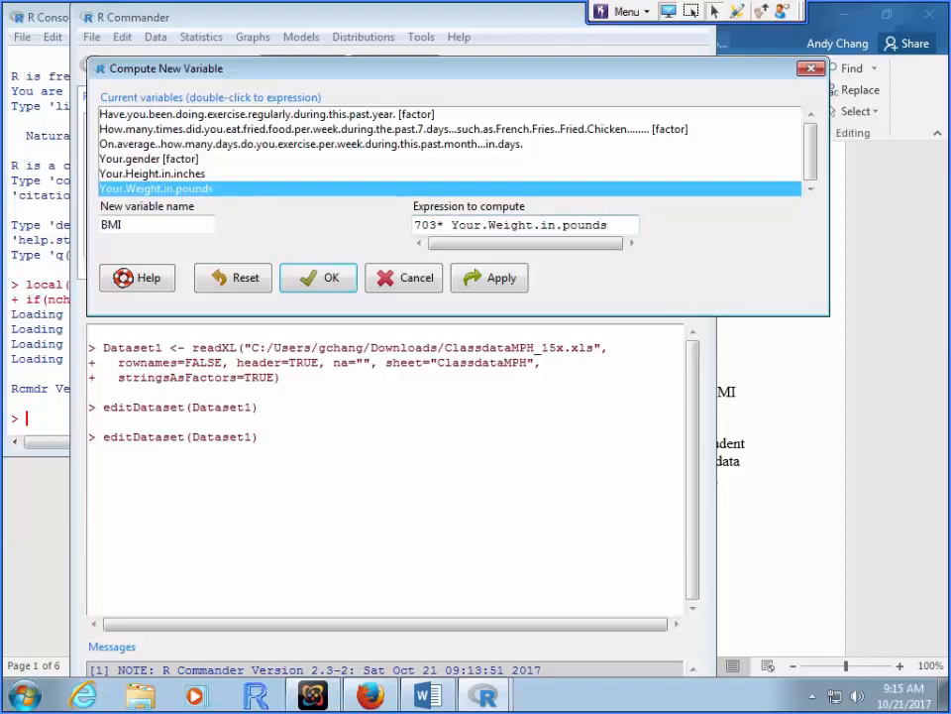
text(/)
click(153, 173)
double_click(153, 174)
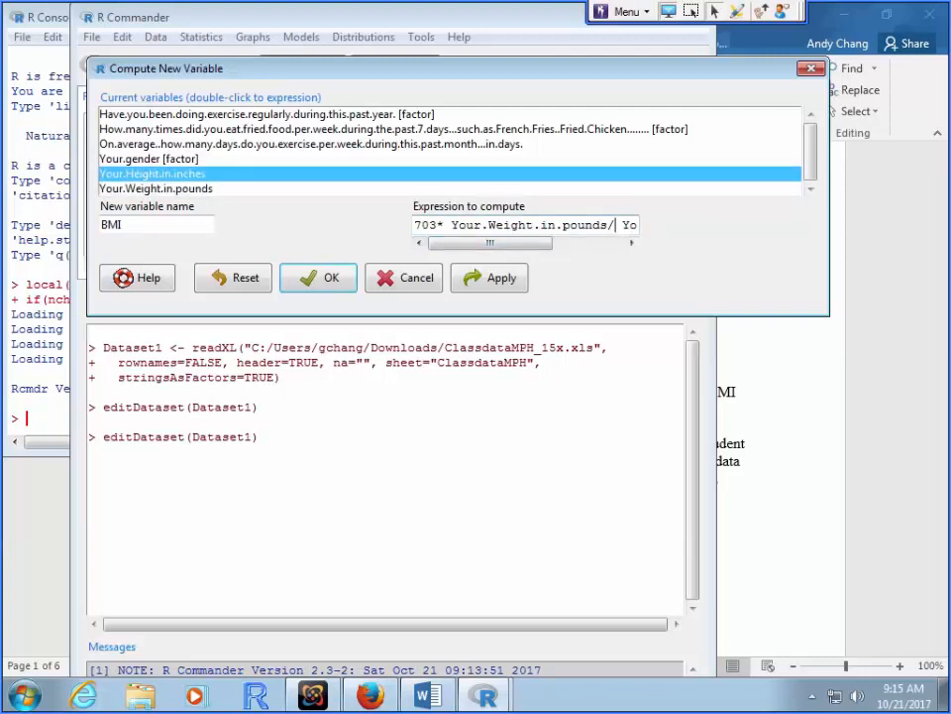
key(Right)
key(Right)
key(Right)
key(Right)
key(Right)
key(Right)
key(Right)
key(Right)
key(Right)
key(Right)
key(Right)
key(Right)
key(Right)
key(Right)
key(Right)
key(Right)
key(Right)
key(Right)
key(Right)
key(Right)
key(Right)
key(Right)
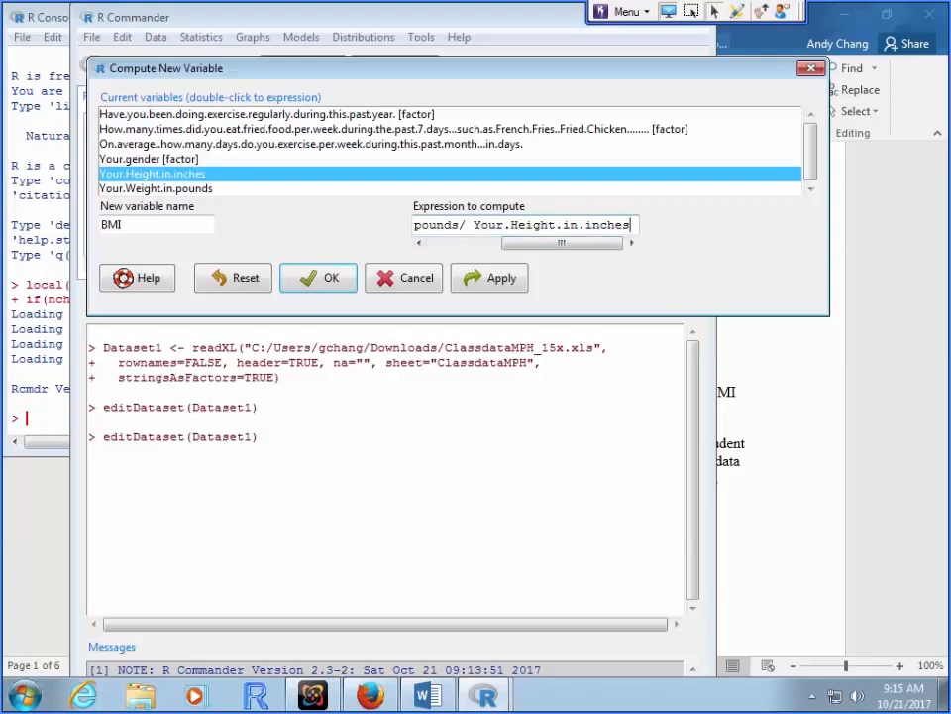
text(**)
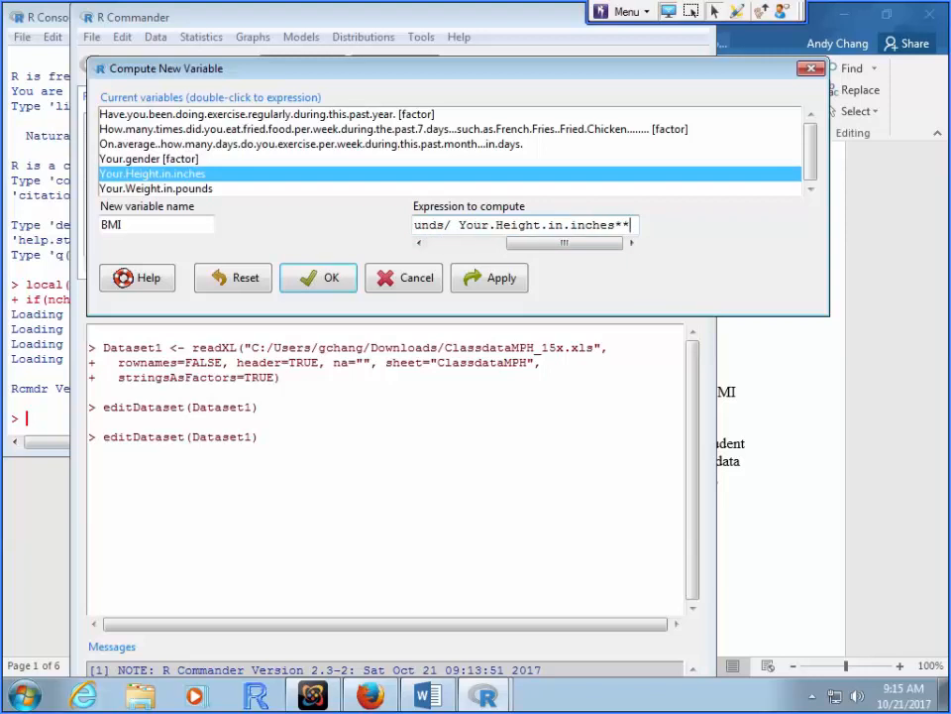
text(2)
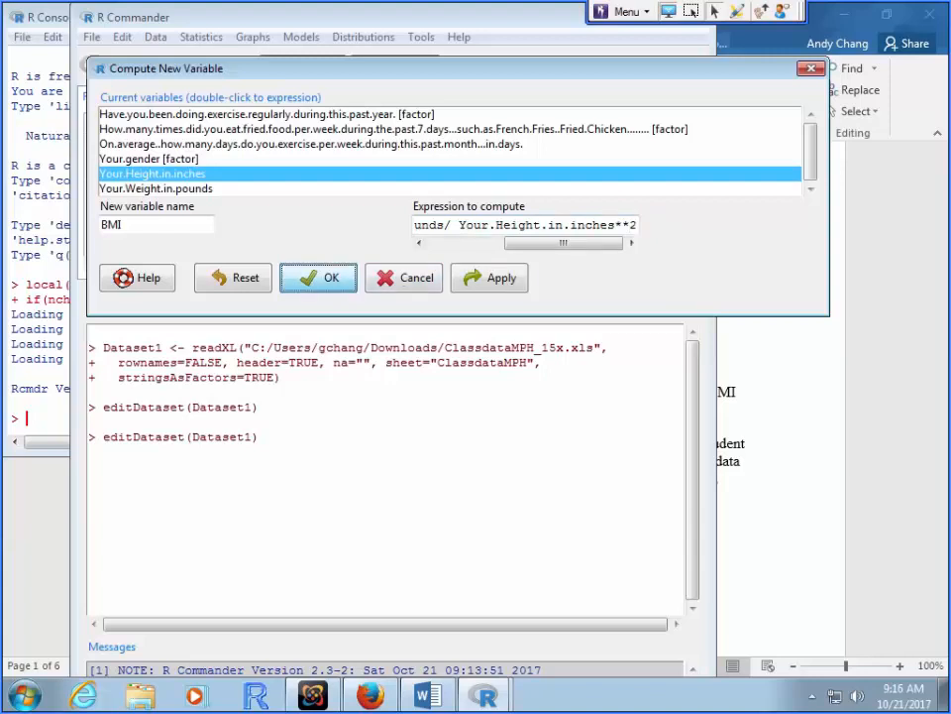
key(Return)
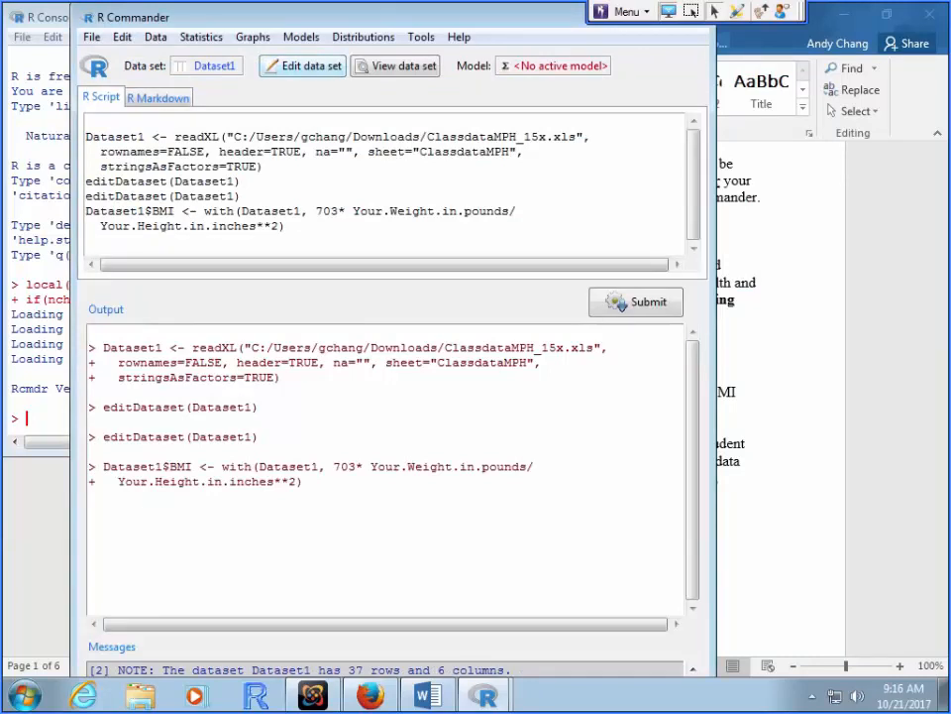
- Examine the computed BMI column of Dataset1 in the data editor, and close the editor discarding any edits
click(304, 66)
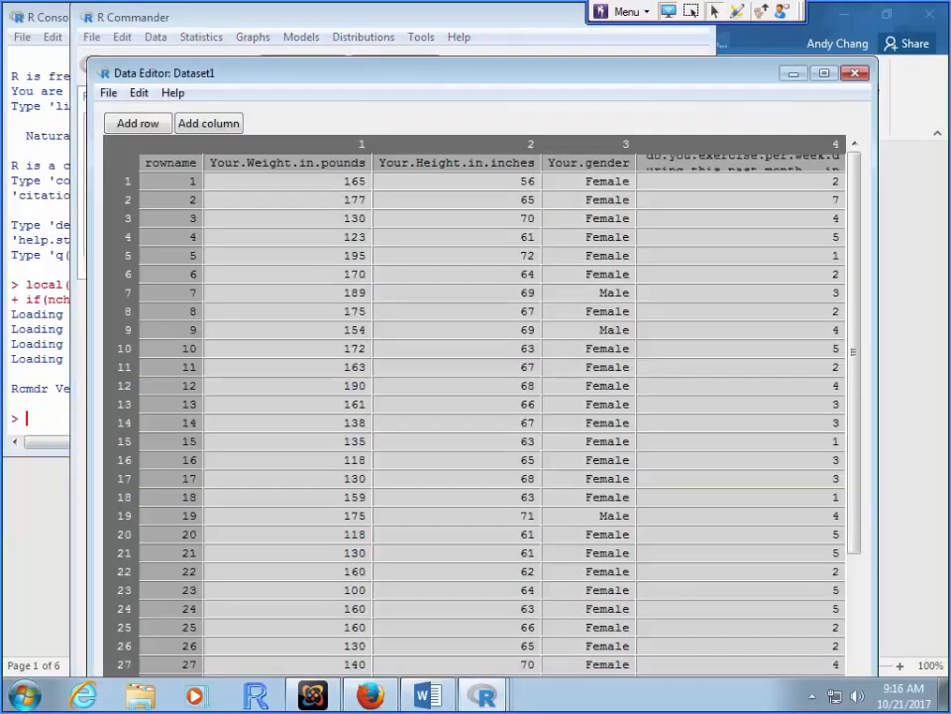
drag(337, 73, 337, 28)
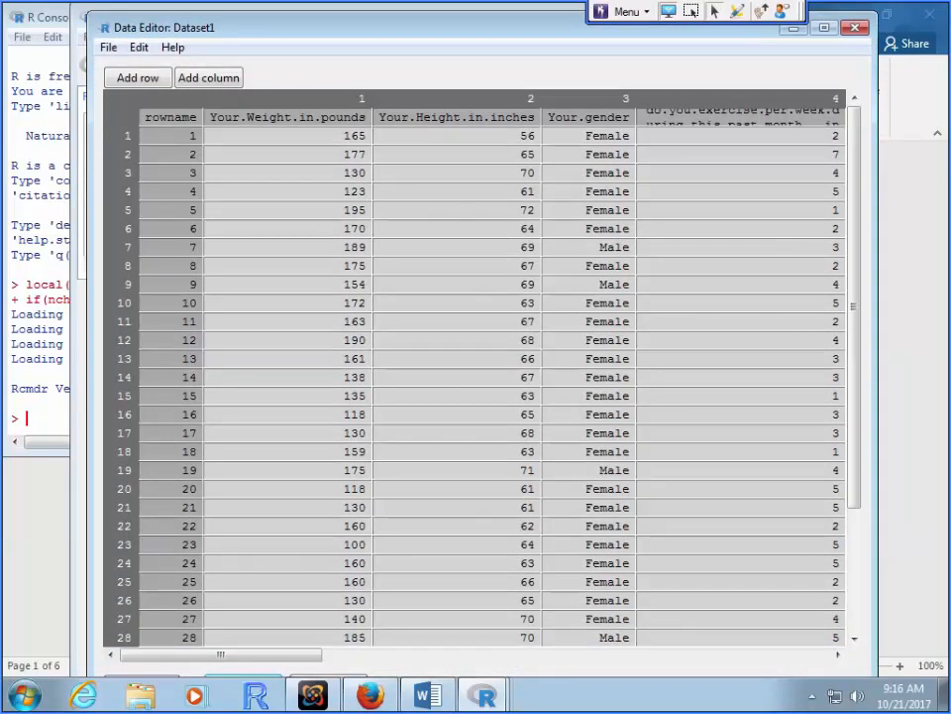
click(793, 654)
click(793, 654)
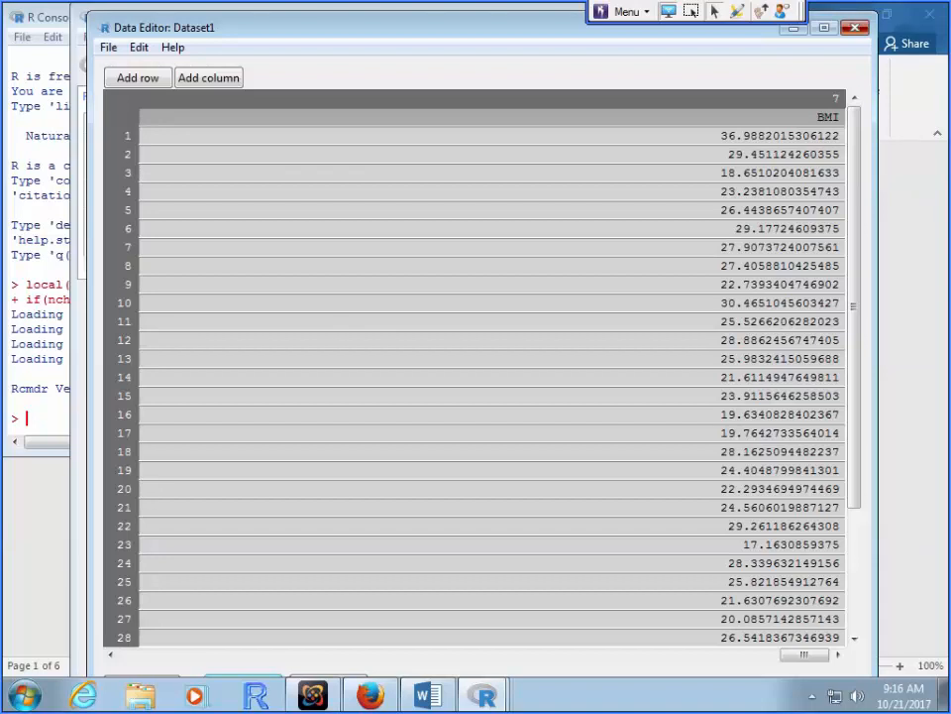
click(854, 27)
click(447, 411)
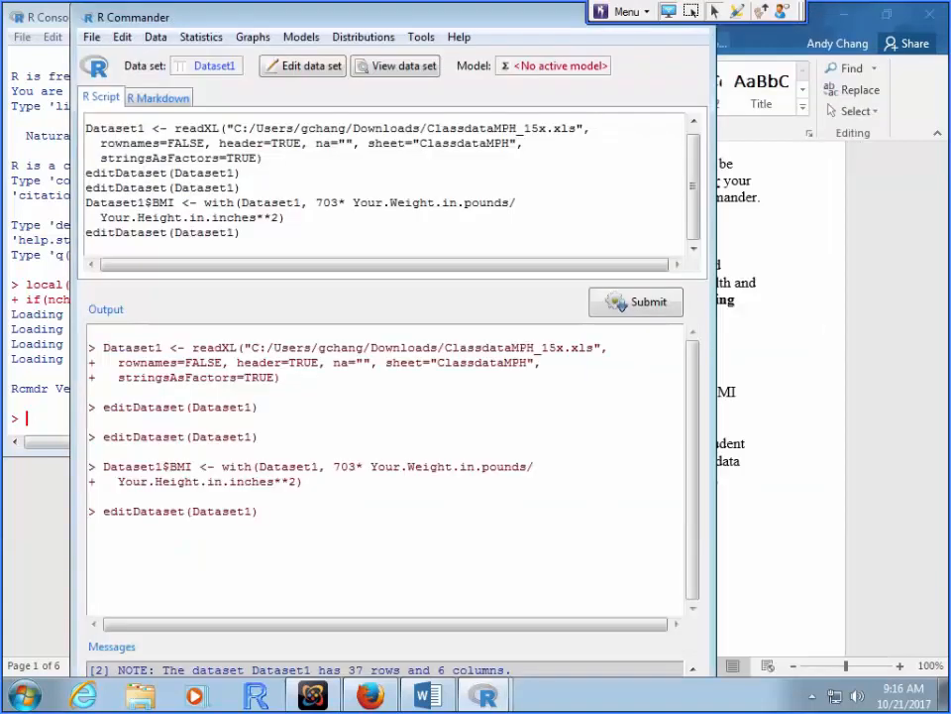
- Switch to the assignment in Word and enter "Average BMI is 24" as the null hypothesis of question a
click(428, 695)
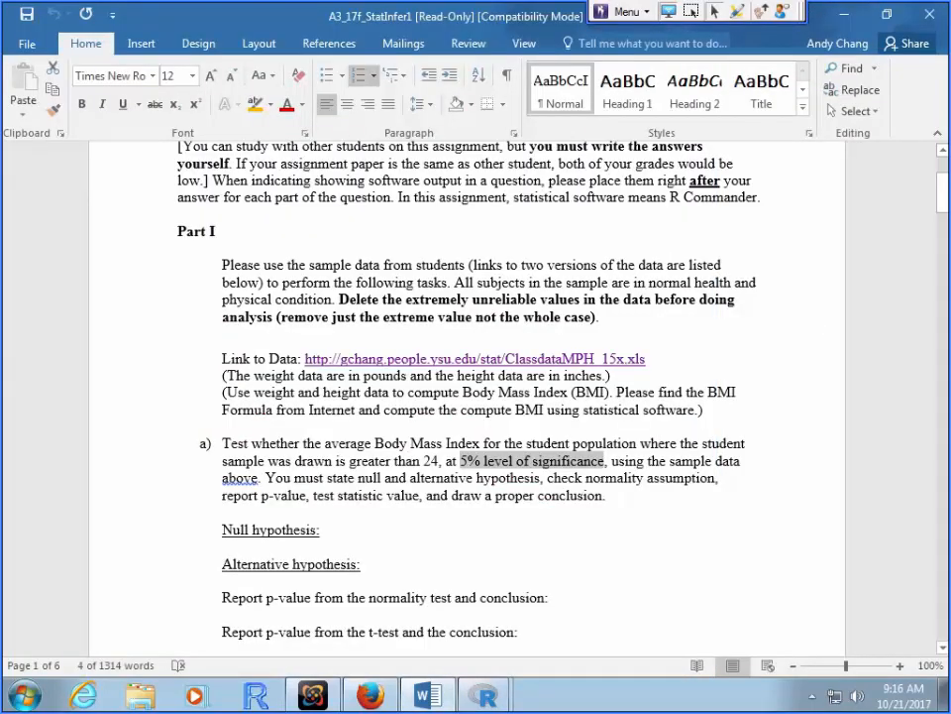
drag(336, 462, 438, 462)
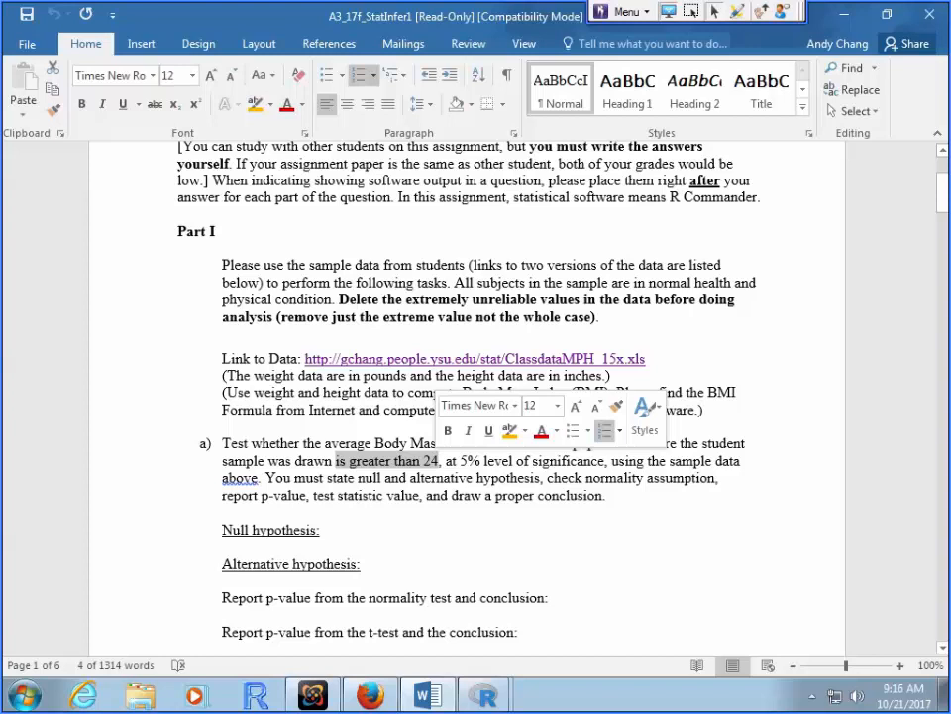
click(332, 530)
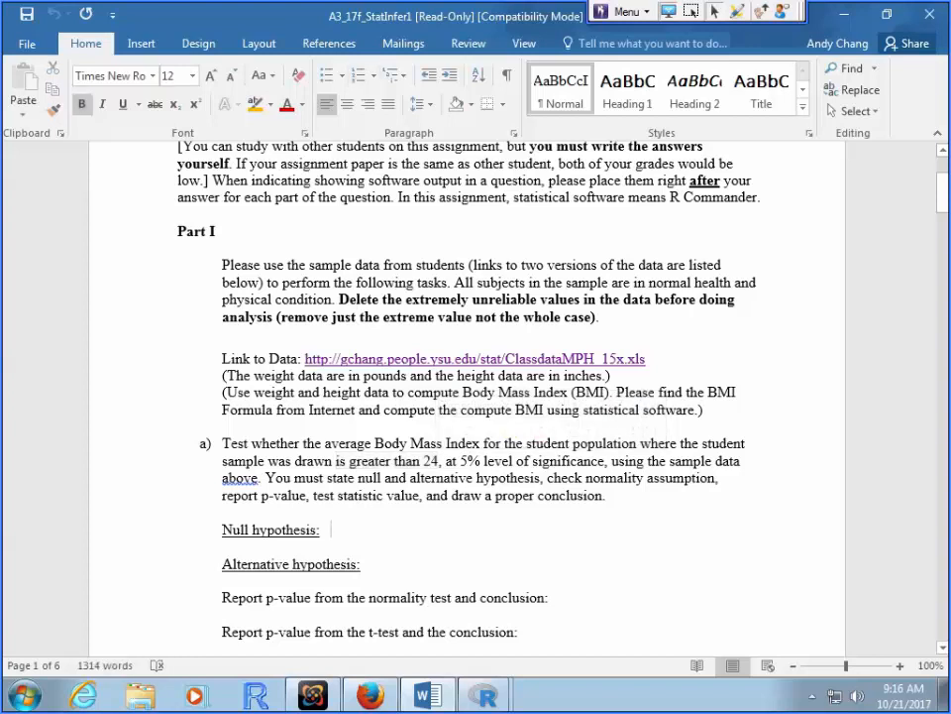
text(Average BMI )
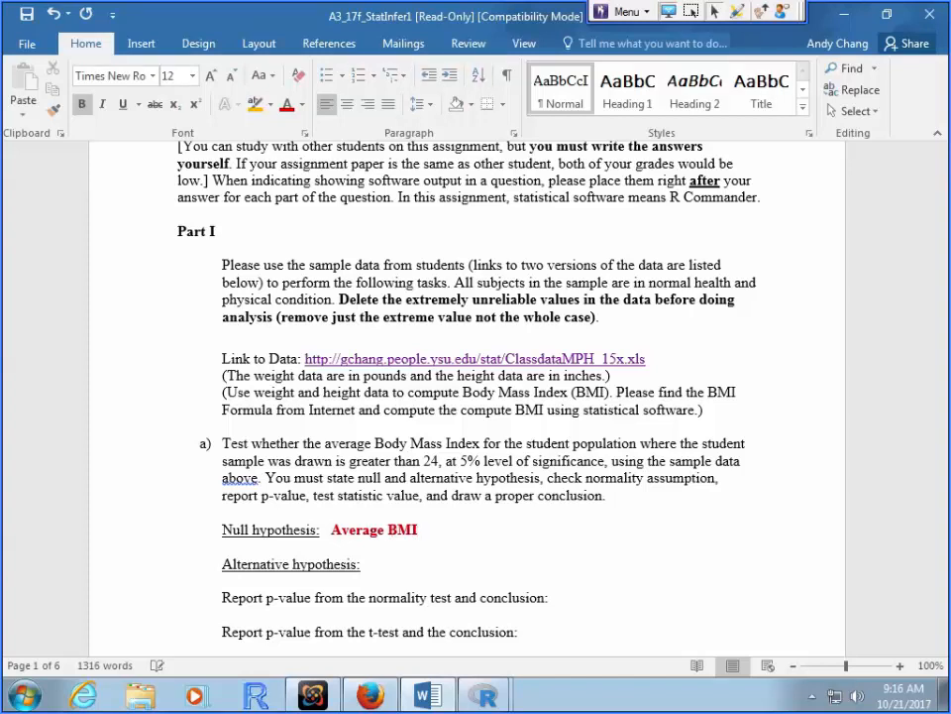
text(is 24)
- Enter "Average BMI is greater than 24" as the alternative hypothesis, and format that answer in bold red
click(368, 564)
text(Average B)
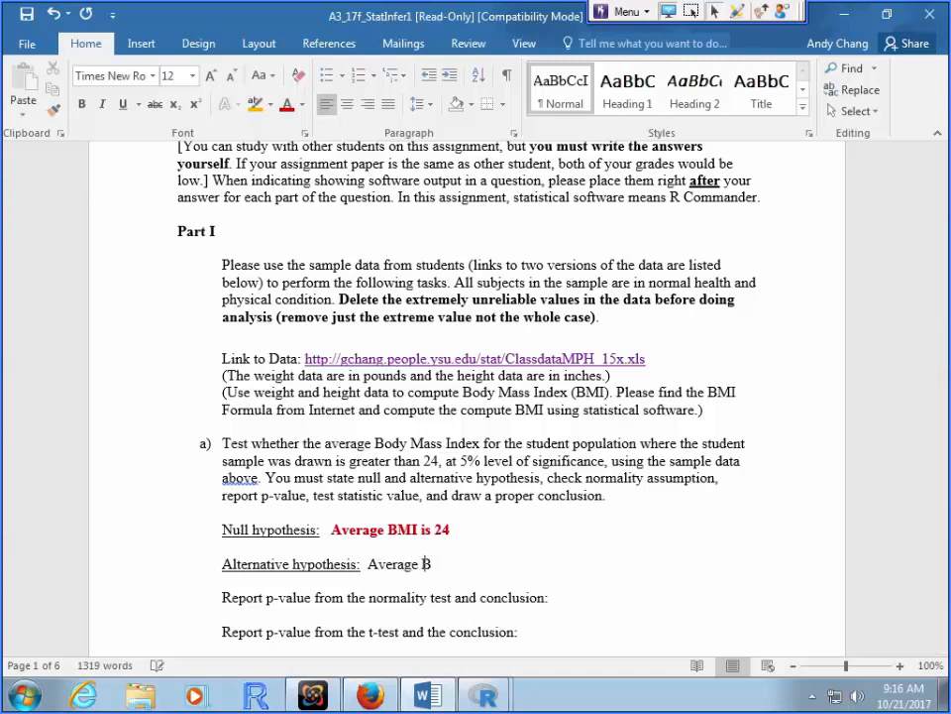
text(MI is great)
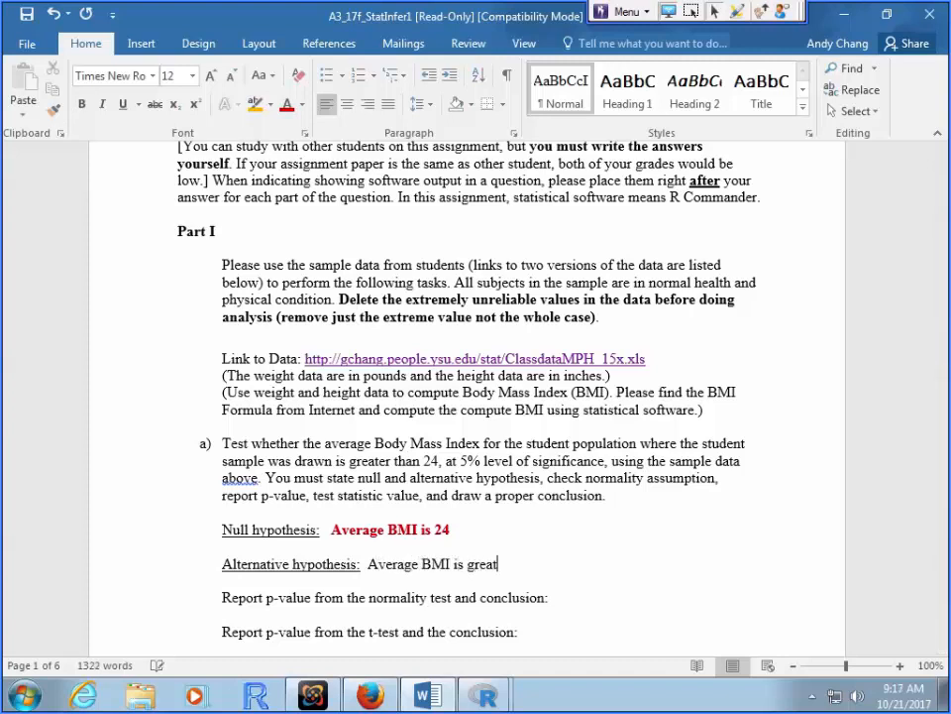
text(er than 24)
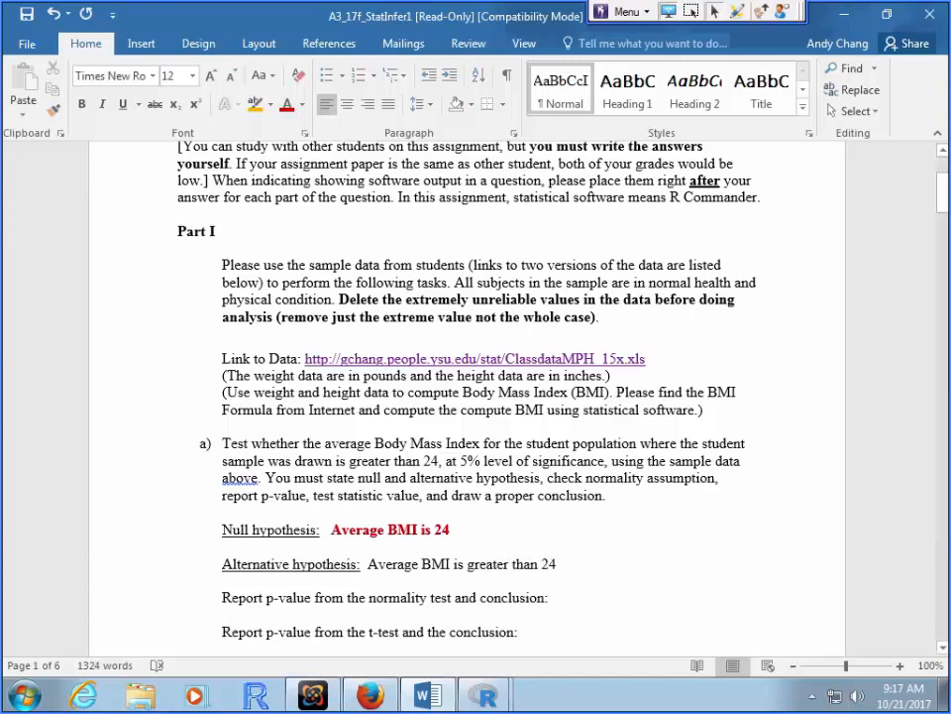
drag(367, 564, 557, 564)
click(286, 104)
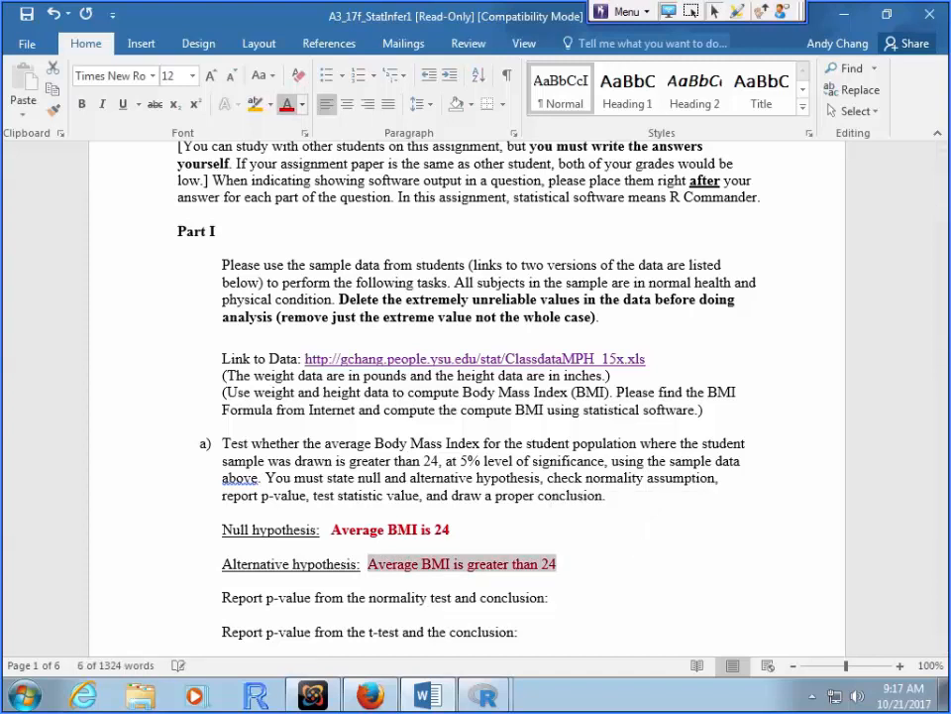
click(82, 105)
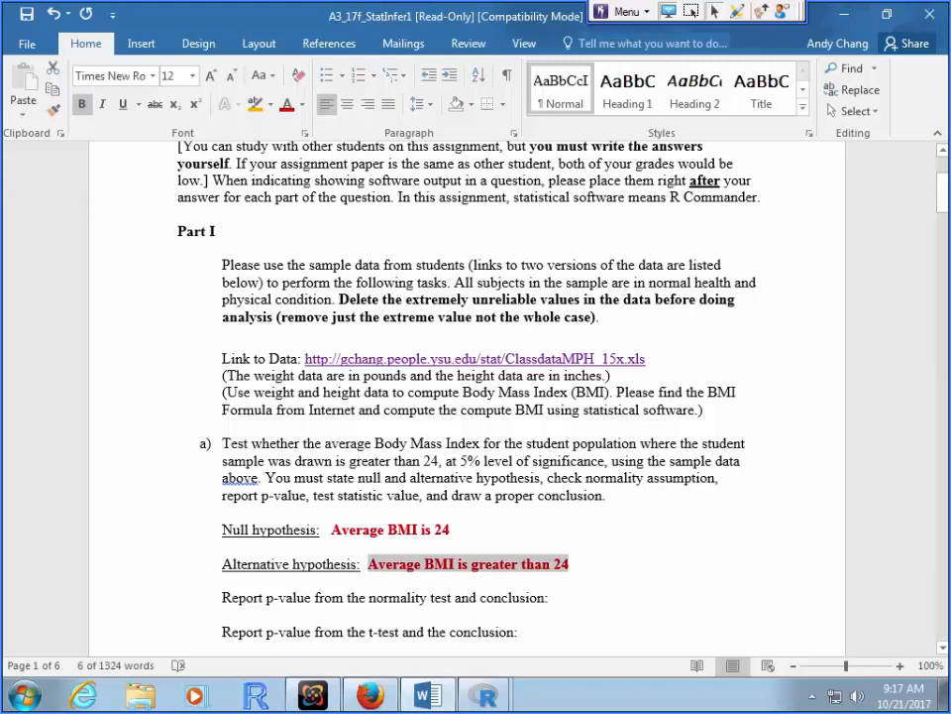
click(570, 564)
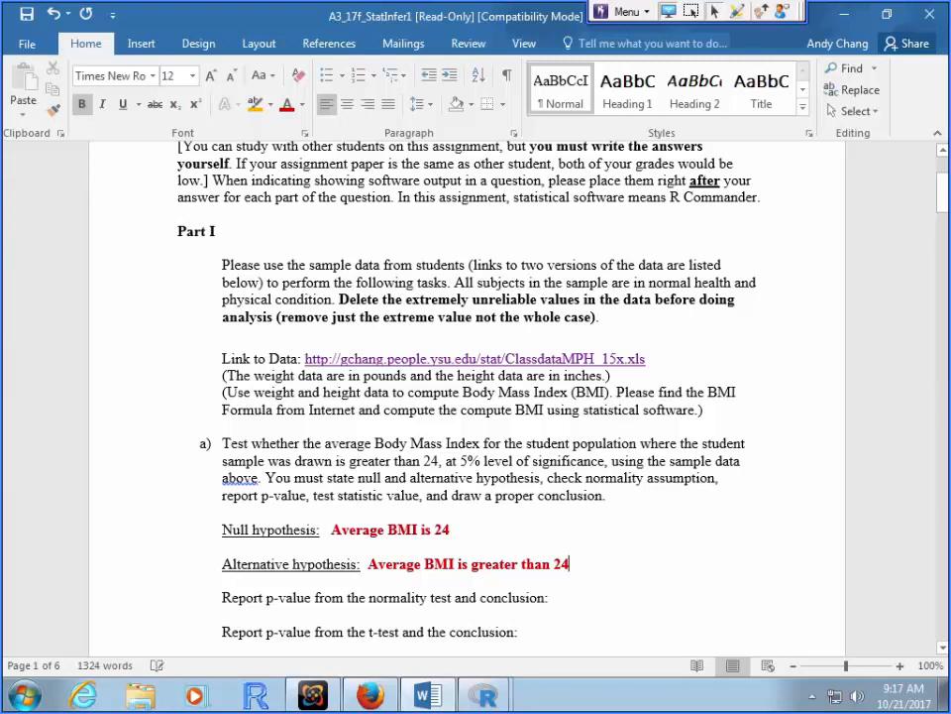
- Switch to R Commander, run a Shapiro-Wilk normality test on BMI and check the p-value in the output
click(137, 614)
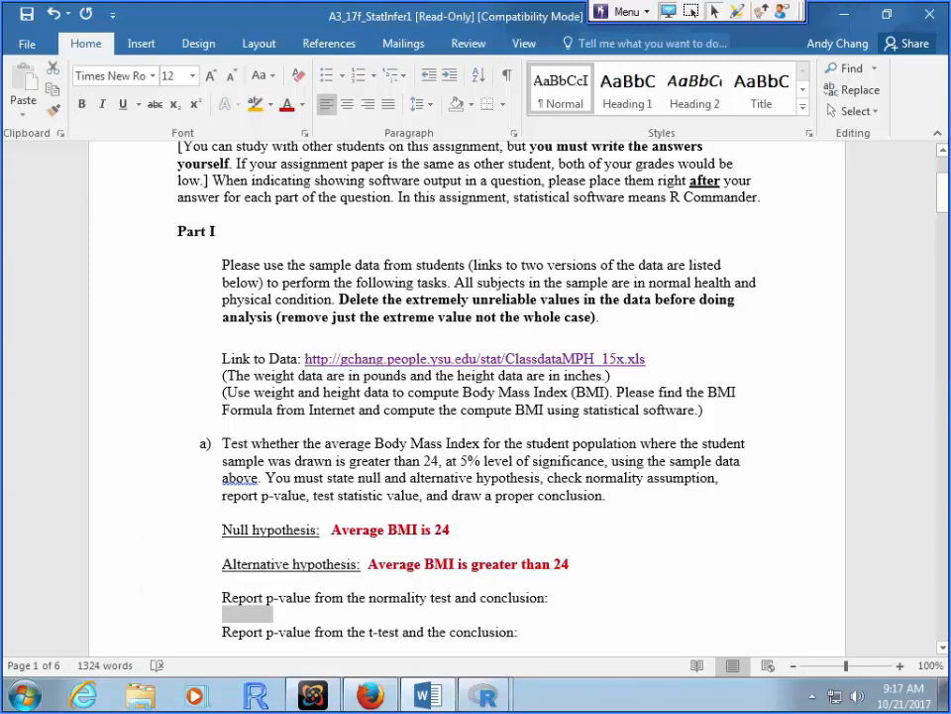
click(137, 599)
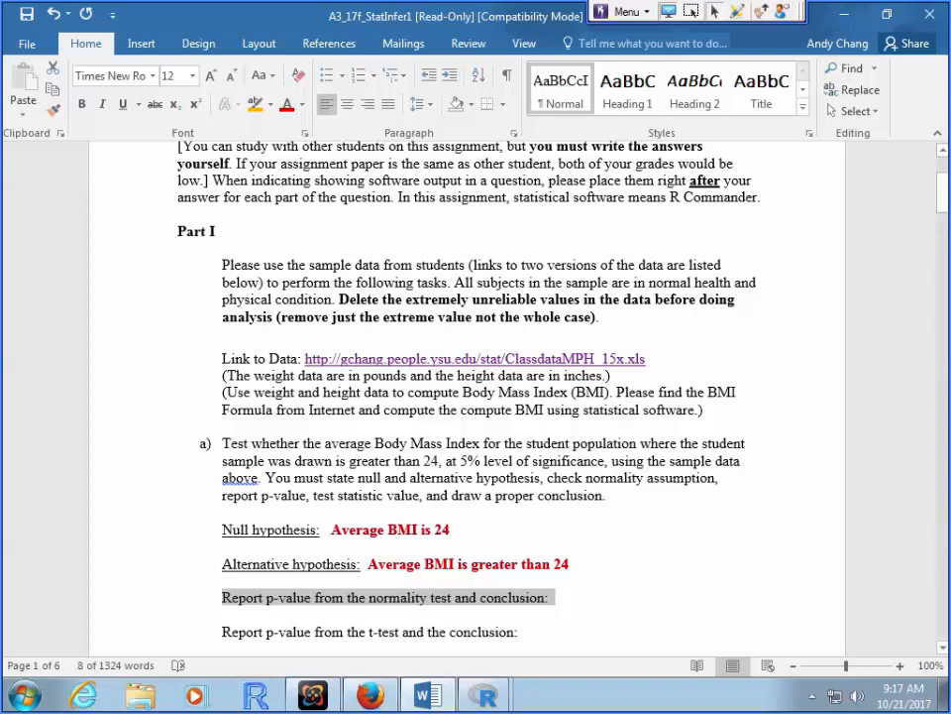
click(484, 695)
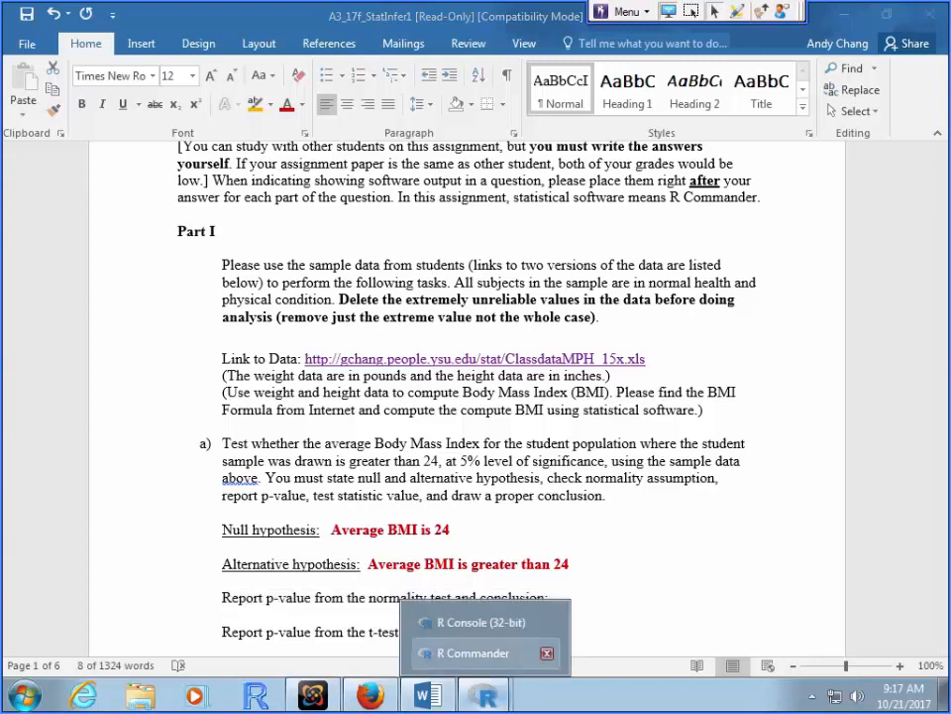
click(474, 652)
click(201, 36)
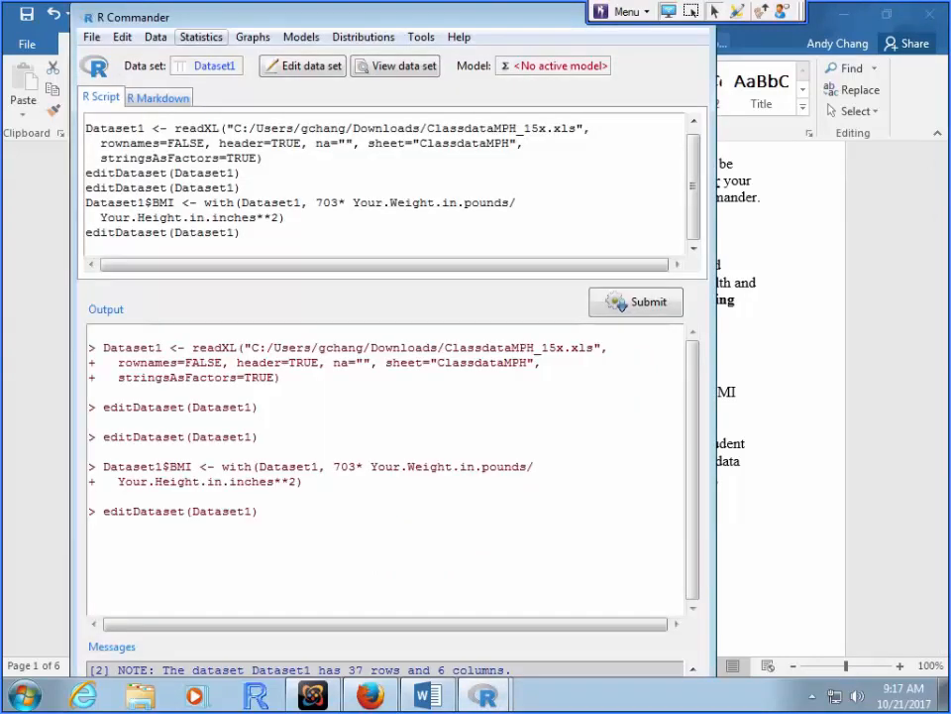
mouse_move(224, 58)
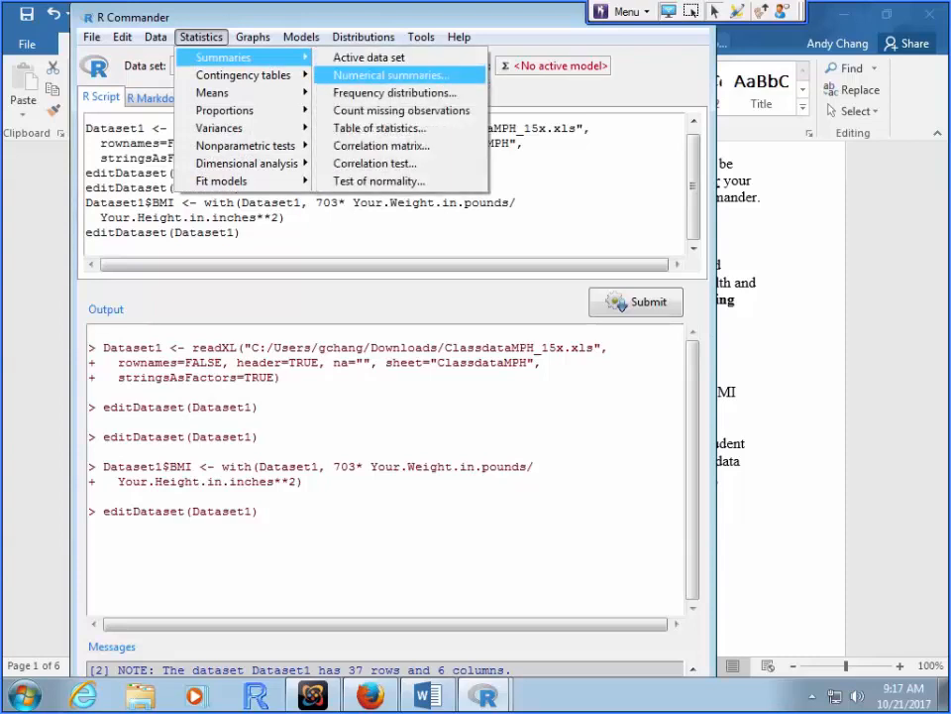
click(378, 181)
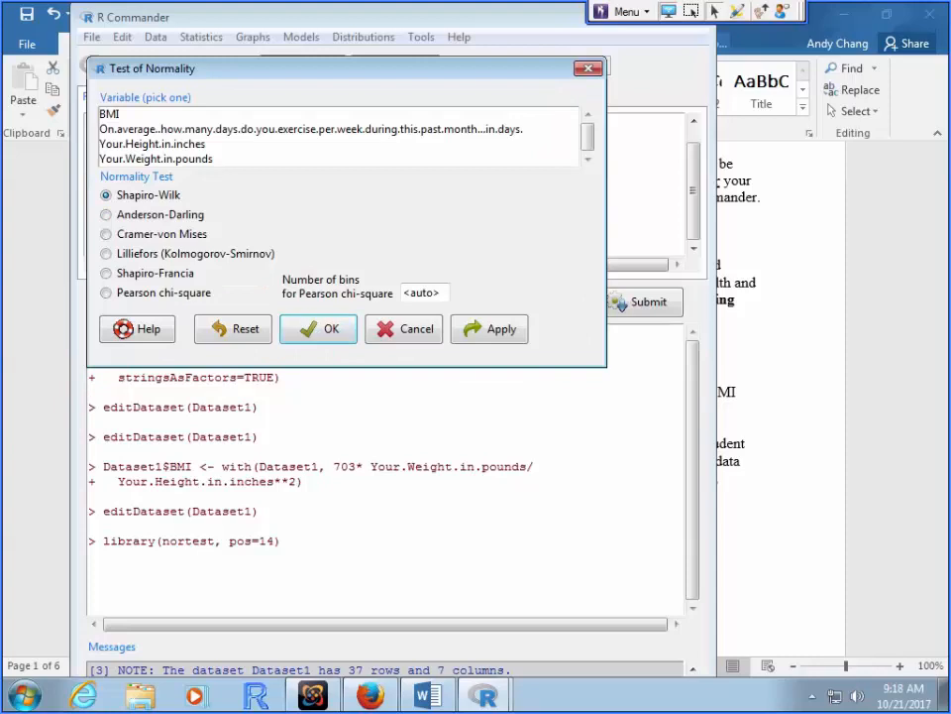
click(318, 329)
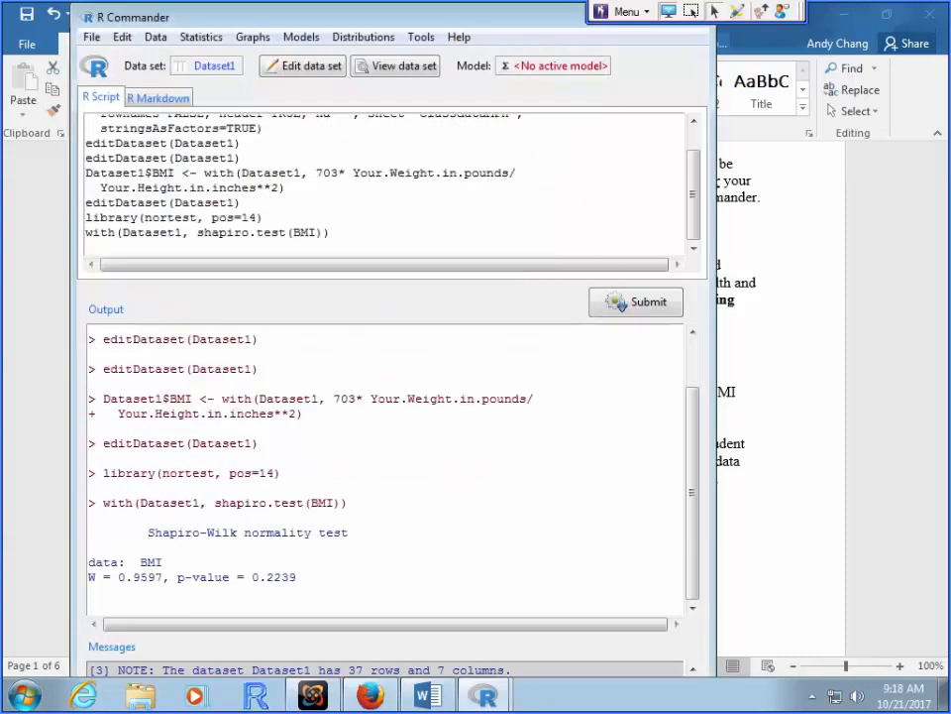
drag(296, 577, 250, 577)
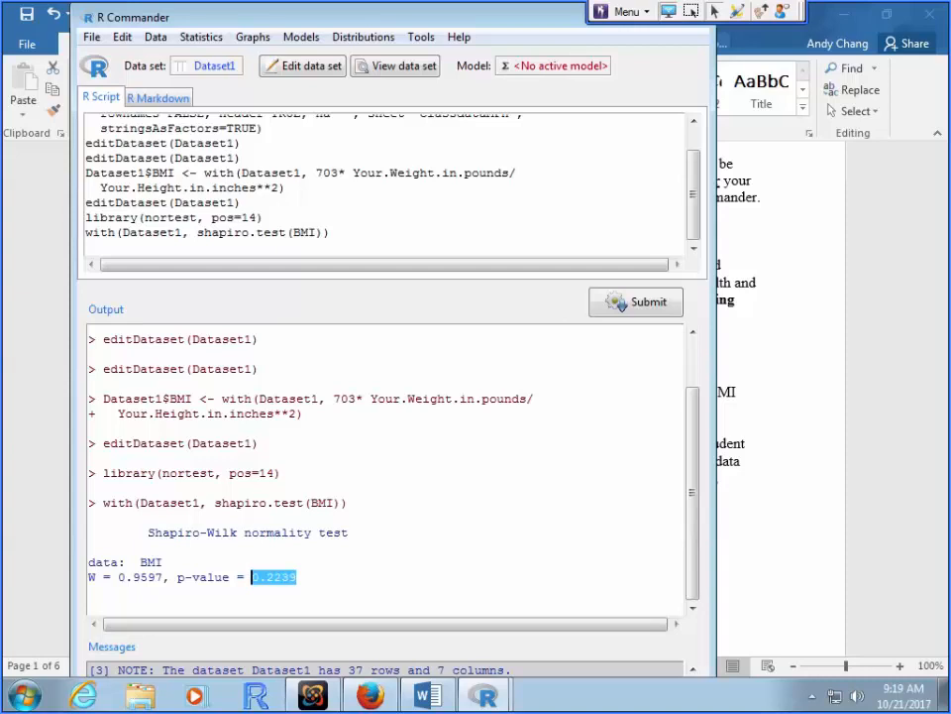
click(297, 577)
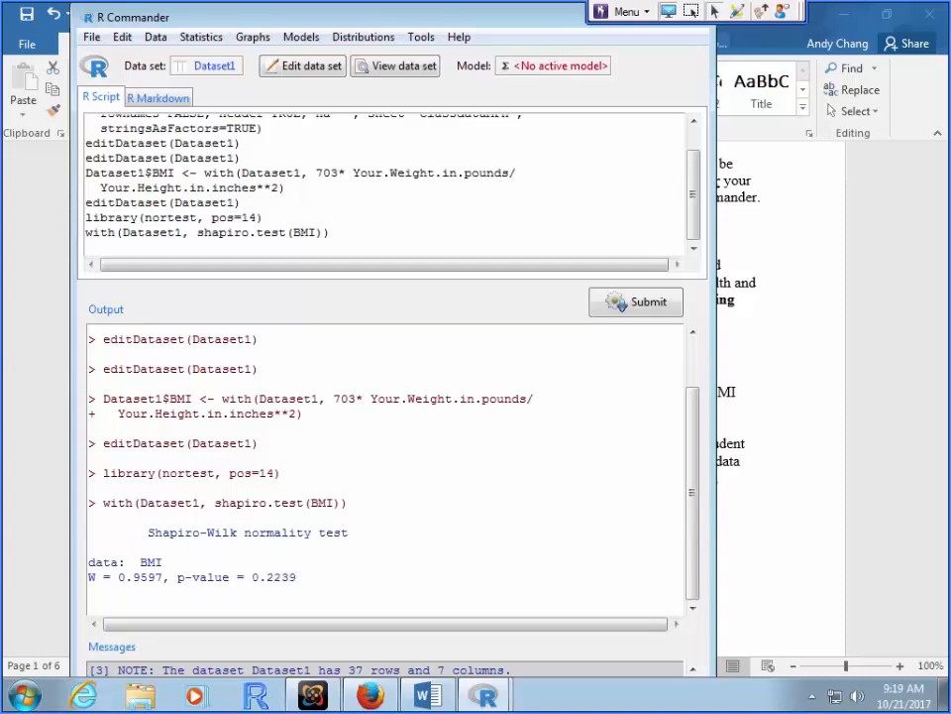
- Switch to Word and answer the normality-test line with "Since p-value 0.22 is not less than 0.05, the normality assumption is acceptable."
key(alt+Tab)
click(461, 598)
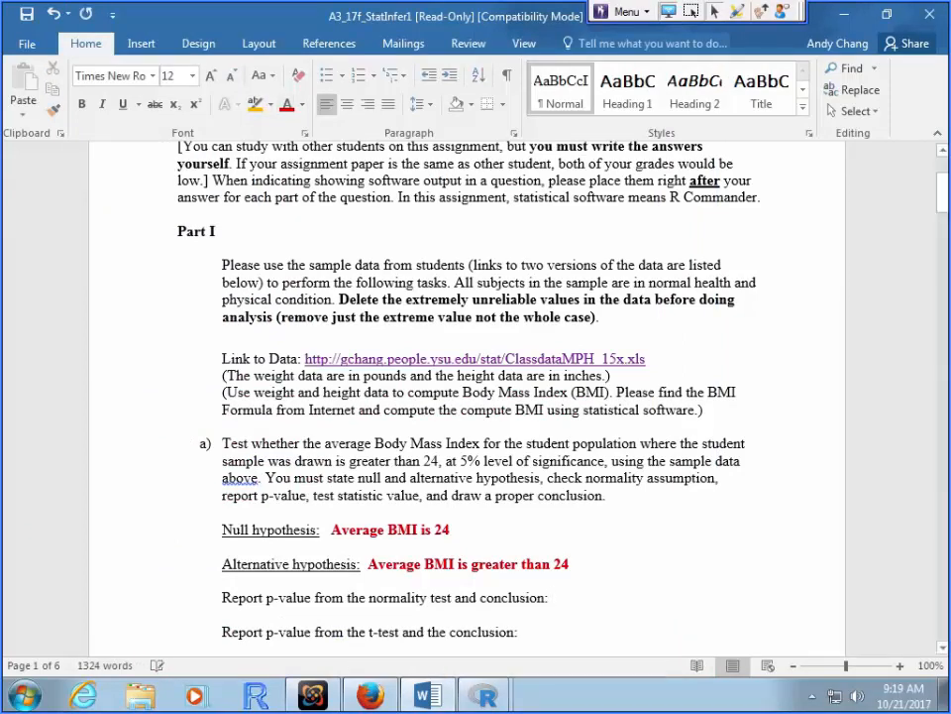
text(Since p)
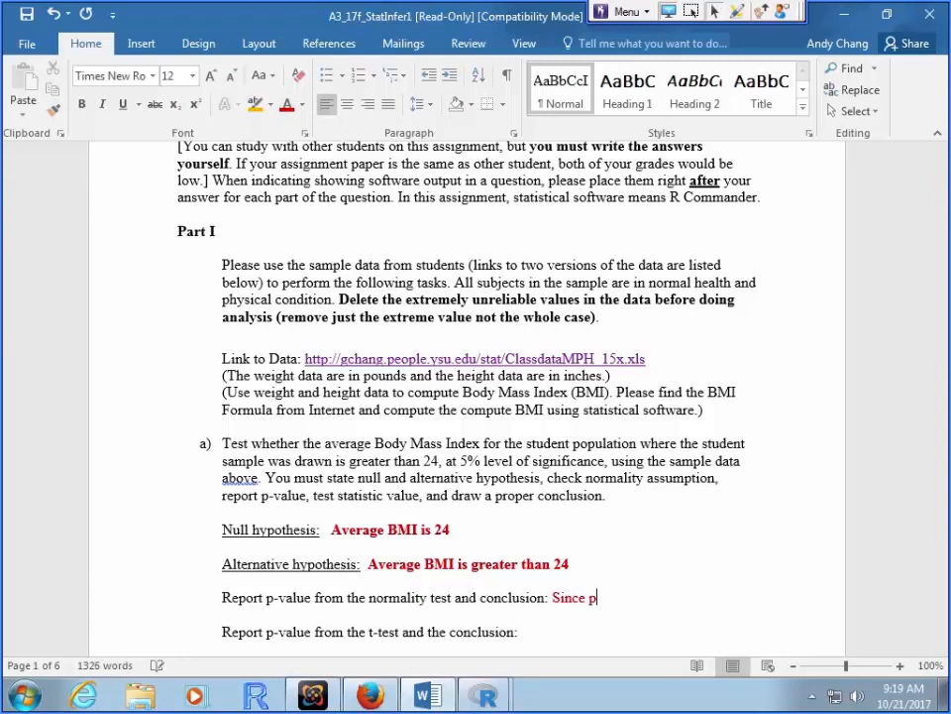
text(-value 0.0)
key(BackSpace)
text(22 is not less than 0)
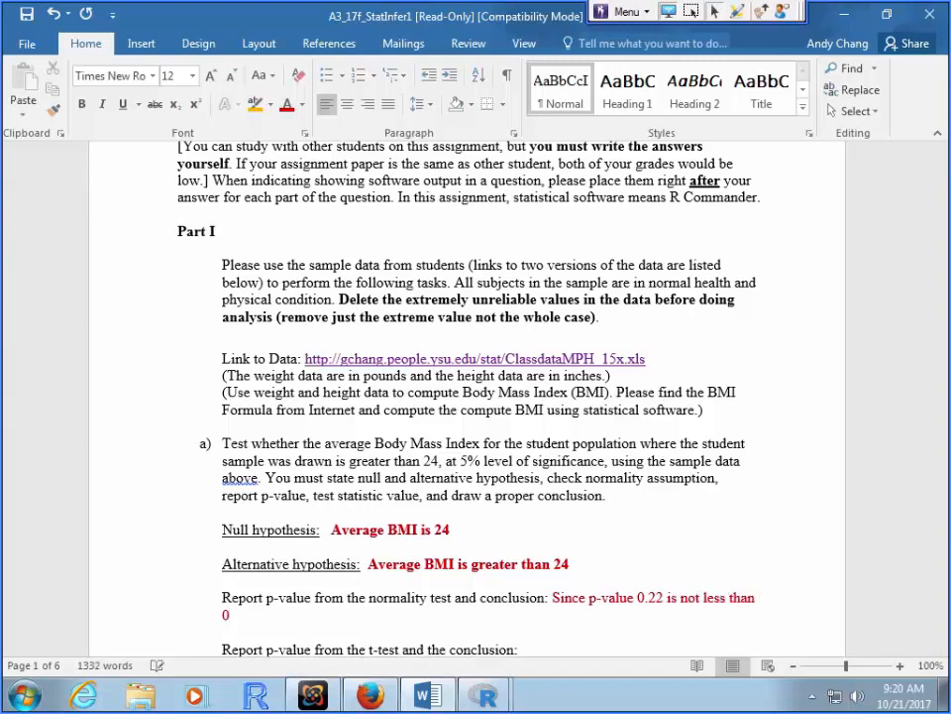
text(.05, the normality a)
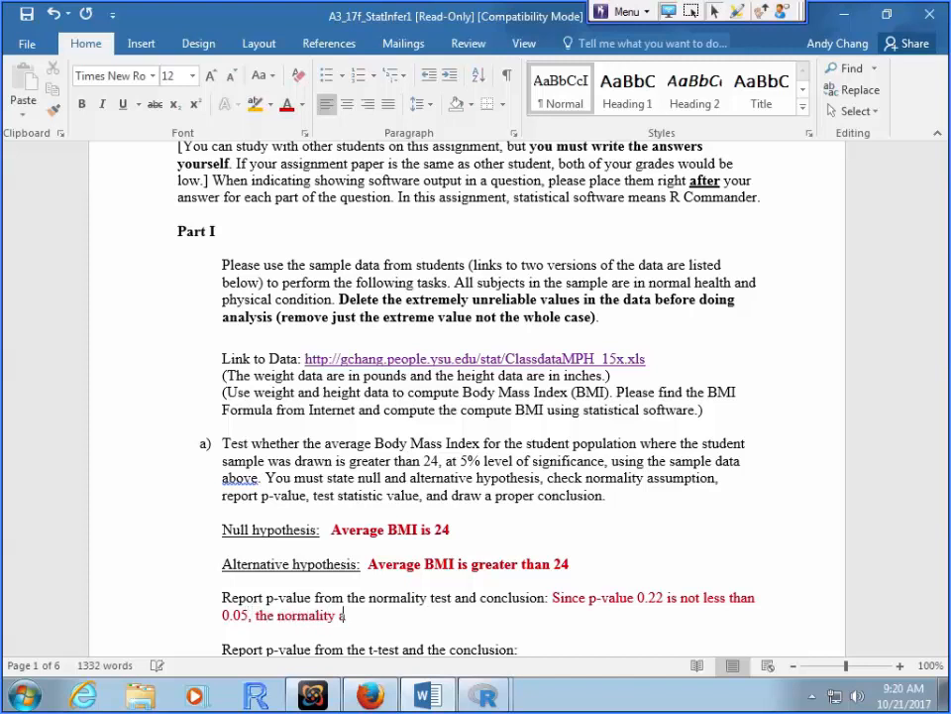
text(ssumption is a)
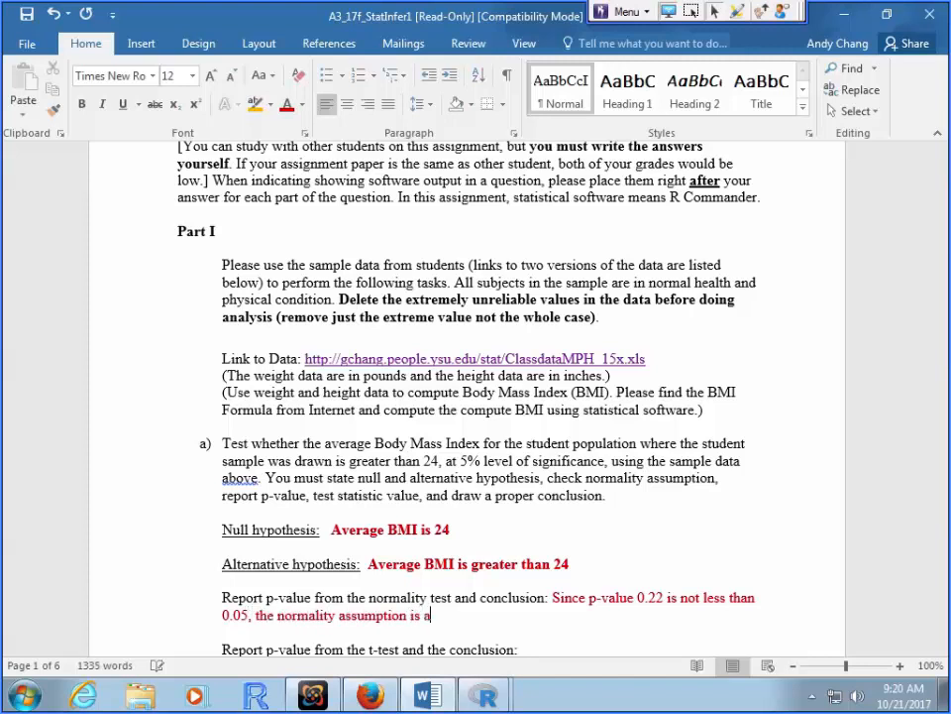
text(cceptable.)
scroll(476, 397, down, 2)
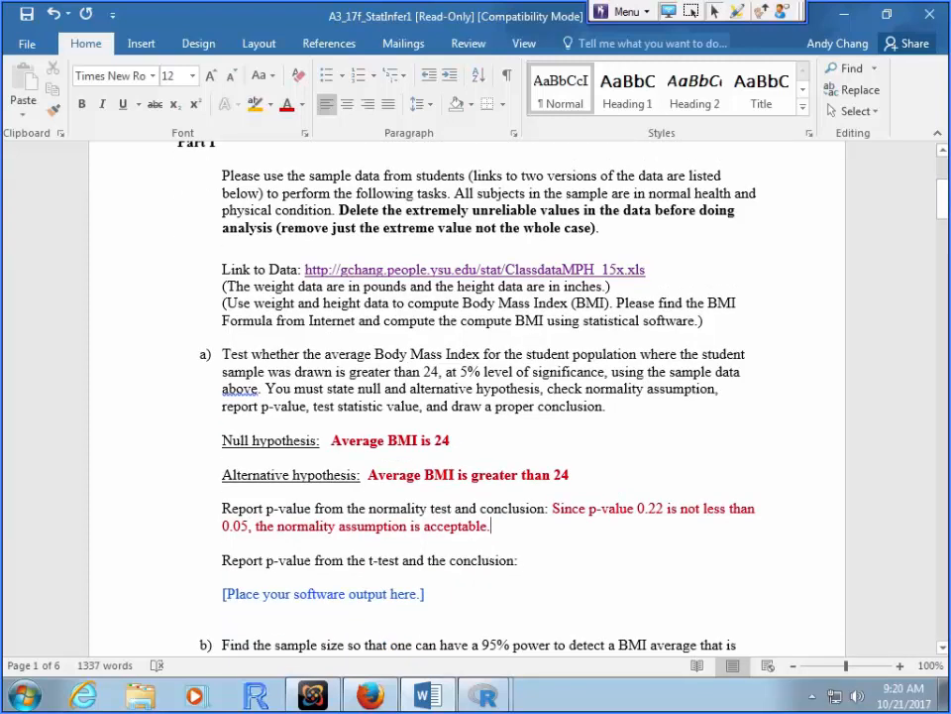
- Switch to R Commander, run a single-sample t-test on BMI with mu = 24 and alternative population mean > mu0, and check its output
click(484, 695)
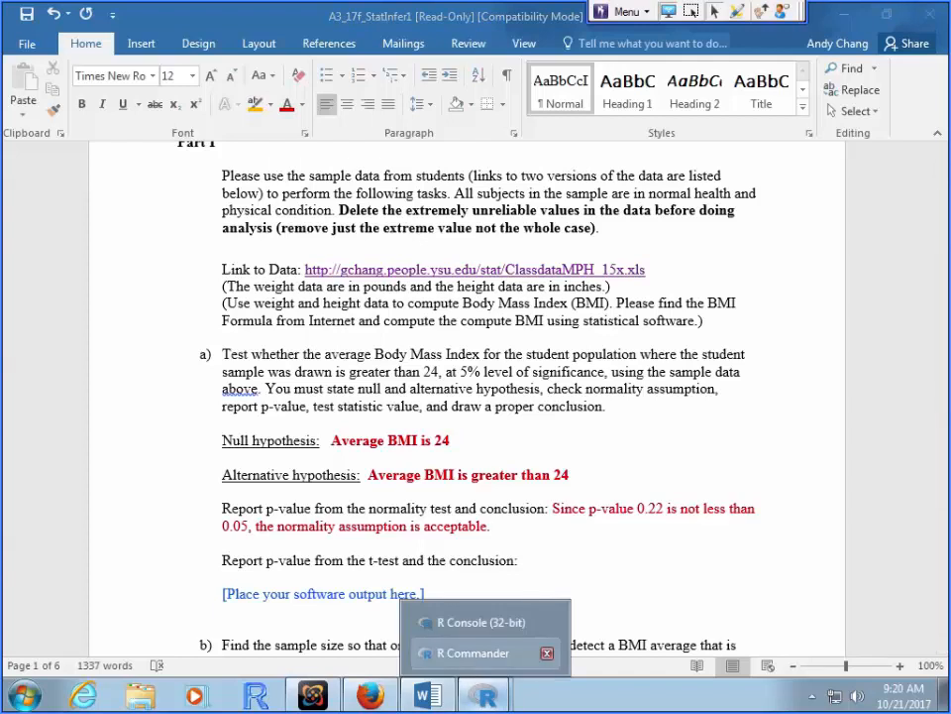
click(477, 647)
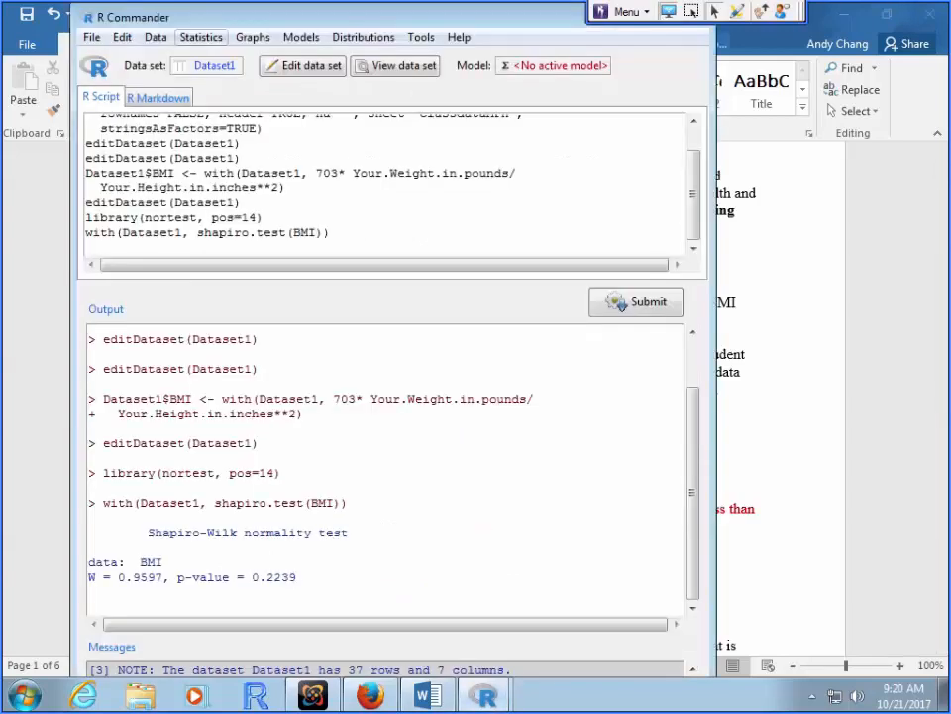
click(202, 37)
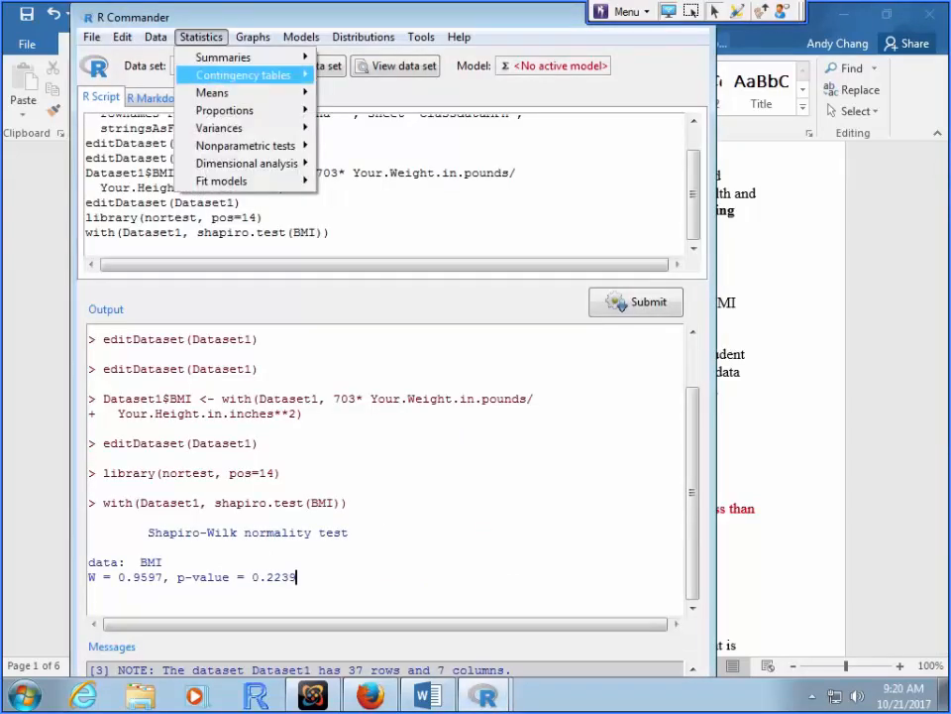
mouse_move(214, 93)
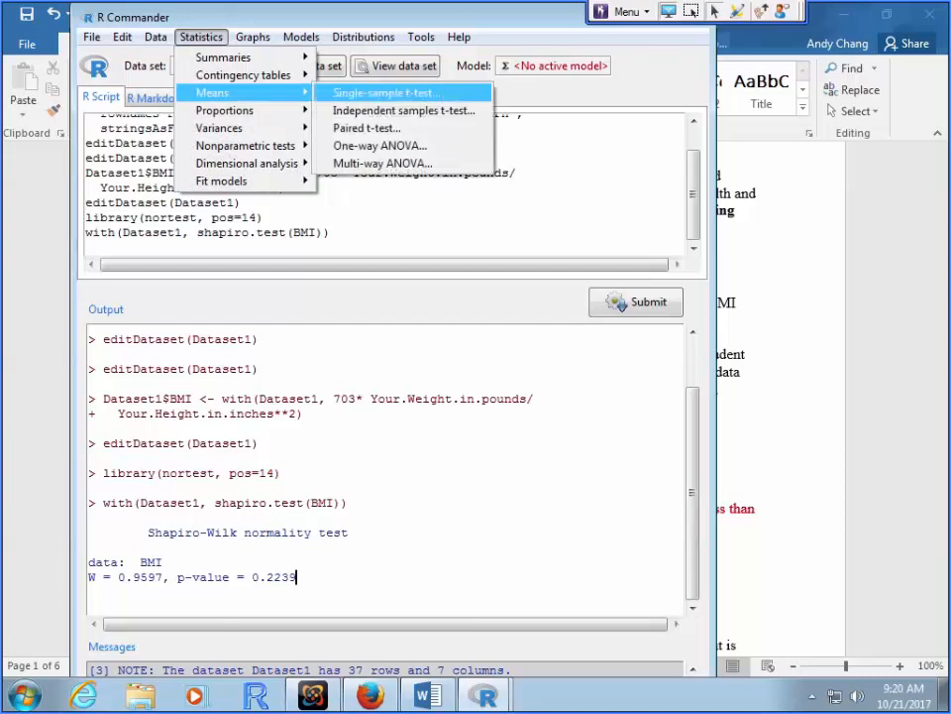
click(387, 92)
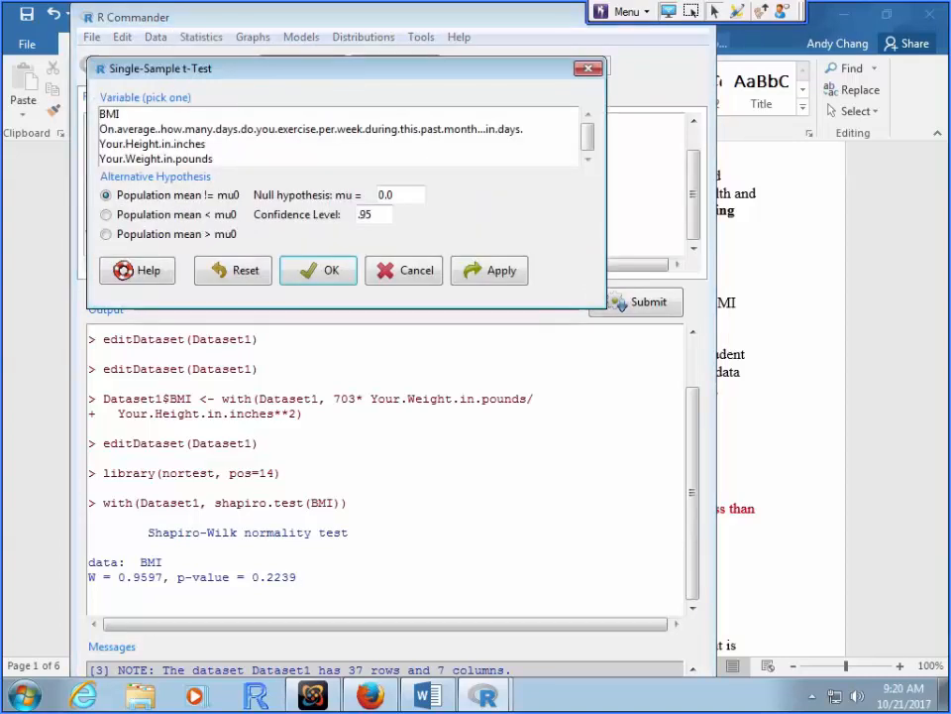
click(110, 114)
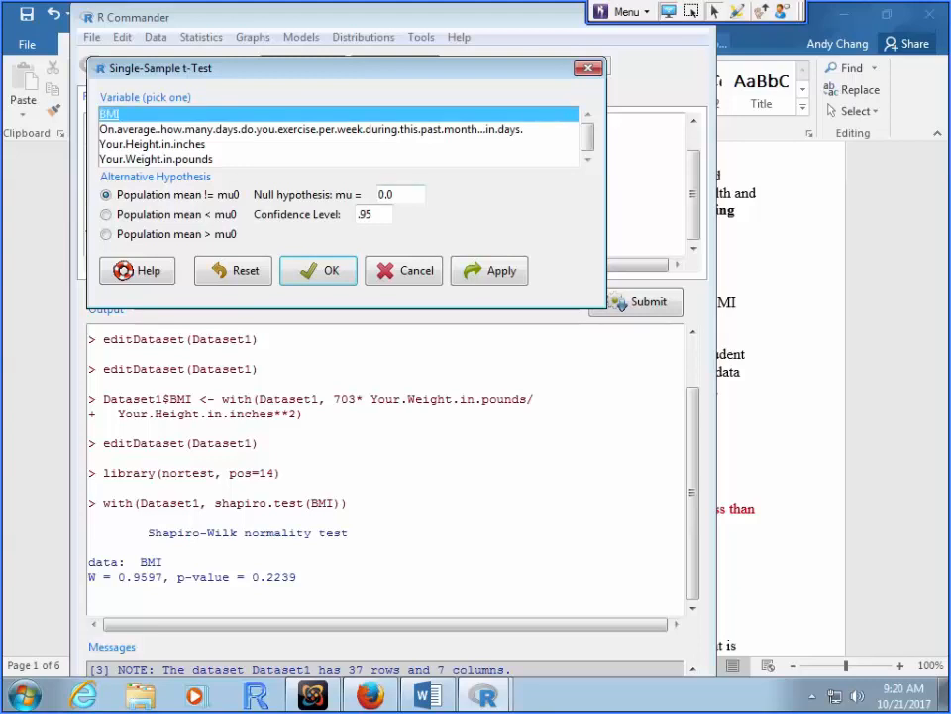
drag(397, 195, 379, 195)
text(24)
click(106, 235)
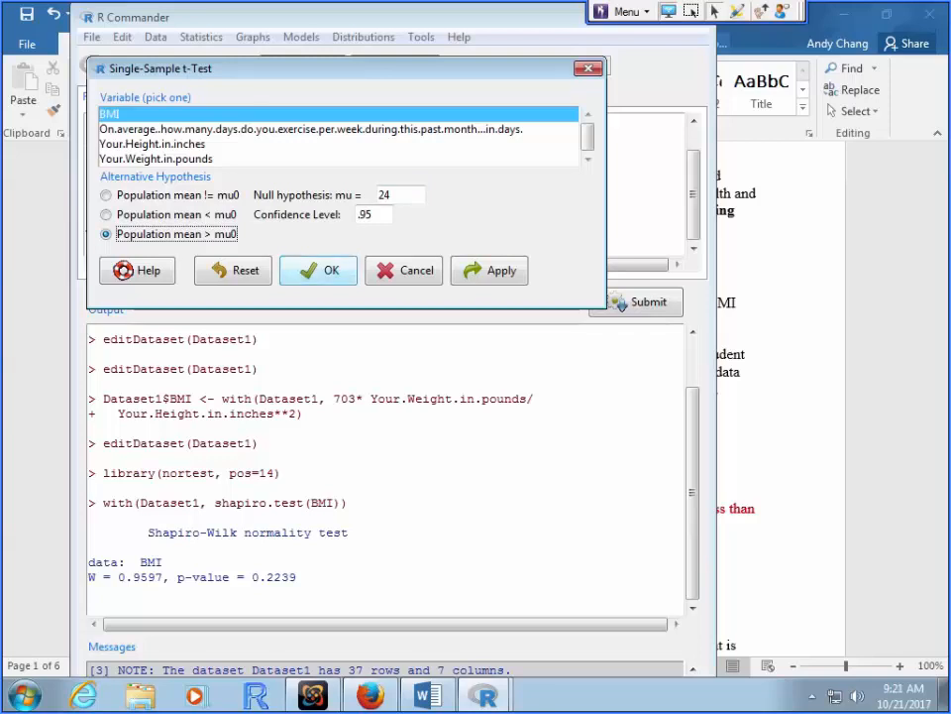
click(318, 270)
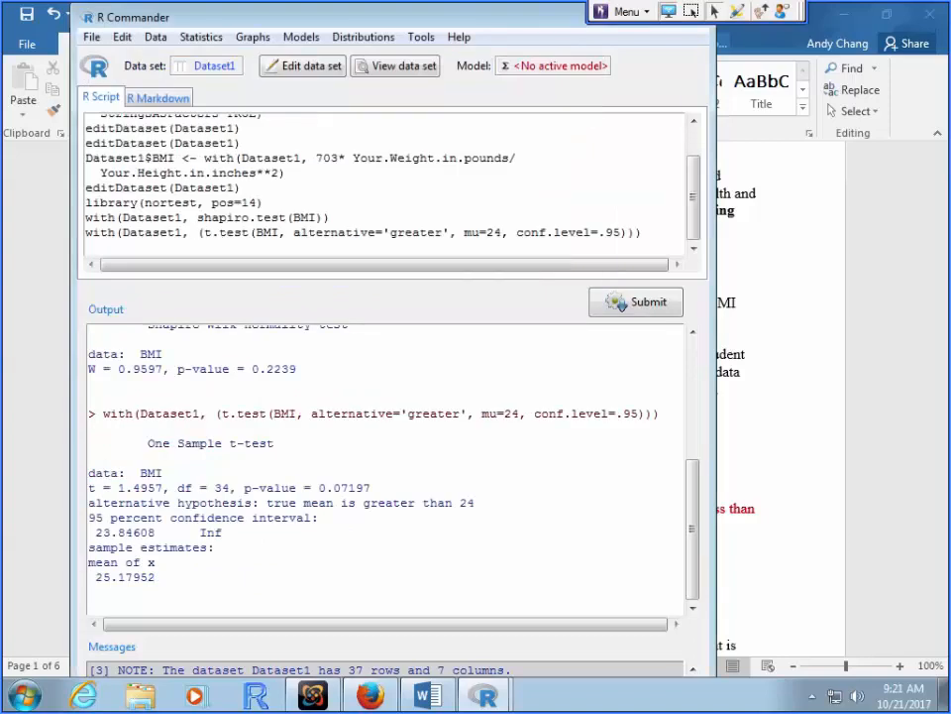
drag(370, 488, 257, 487)
click(311, 488)
drag(266, 502, 474, 502)
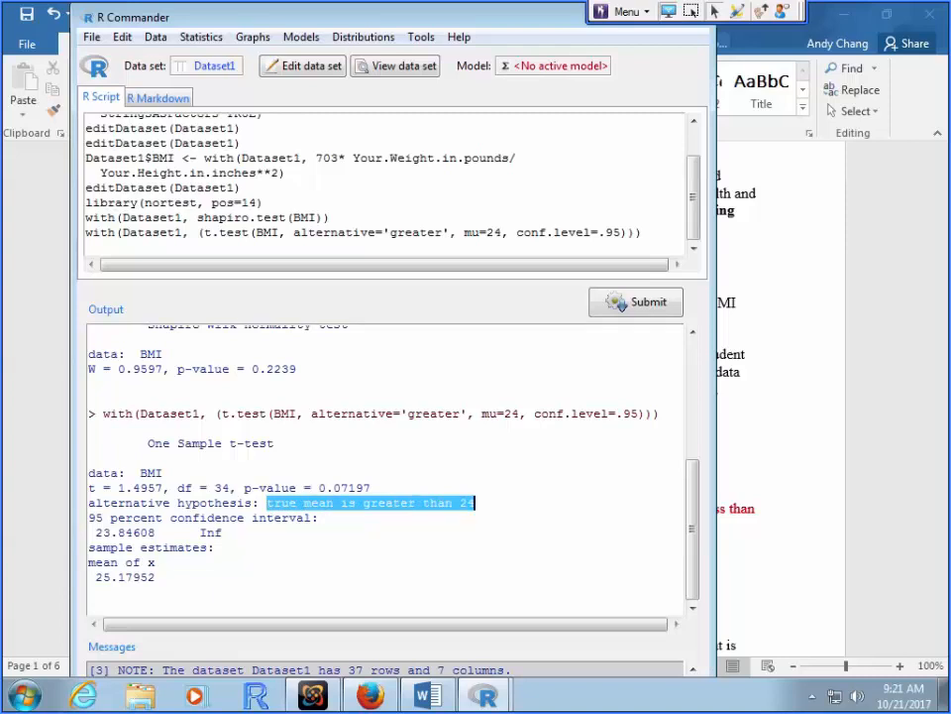
- Switch to Word and enter "p-value = 0.07" after the t-test p-value and conclusion prompt of question a
key(alt+Tab)
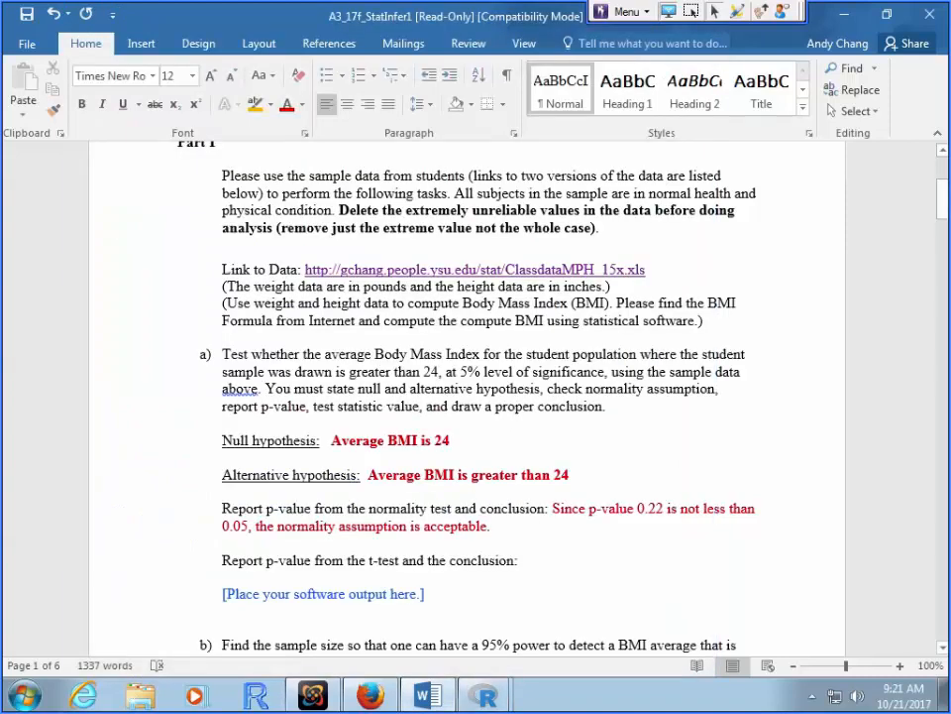
click(519, 560)
text(p-avlu)
key(BackSpace)
key(BackSpace)
key(BackSpace)
key(BackSpace)
text(valu)
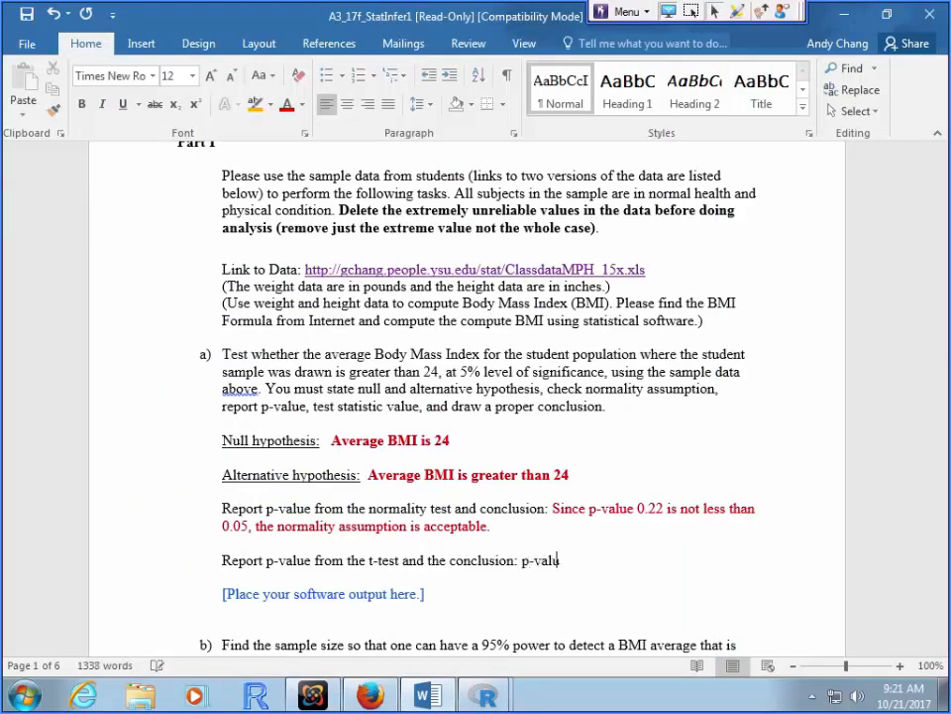
text(e = 0.07)
- Color the "p-value = 0.07" text of the t-test answer red
key(shift+Left)
key(shift+Left)
key(shift+Left)
key(shift+Left)
key(shift+Left)
key(shift+Left)
key(shift+Left)
key(shift+Left)
key(shift+Left)
key(shift+Left)
key(shift+Left)
key(shift+Left)
key(shift+Left)
key(shift+Left)
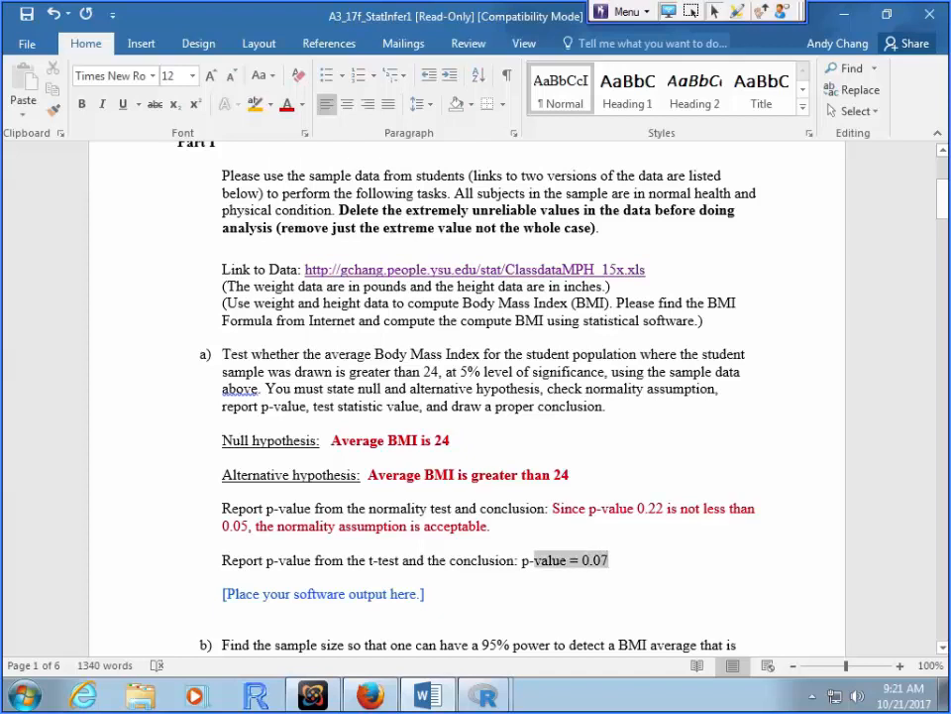
click(286, 105)
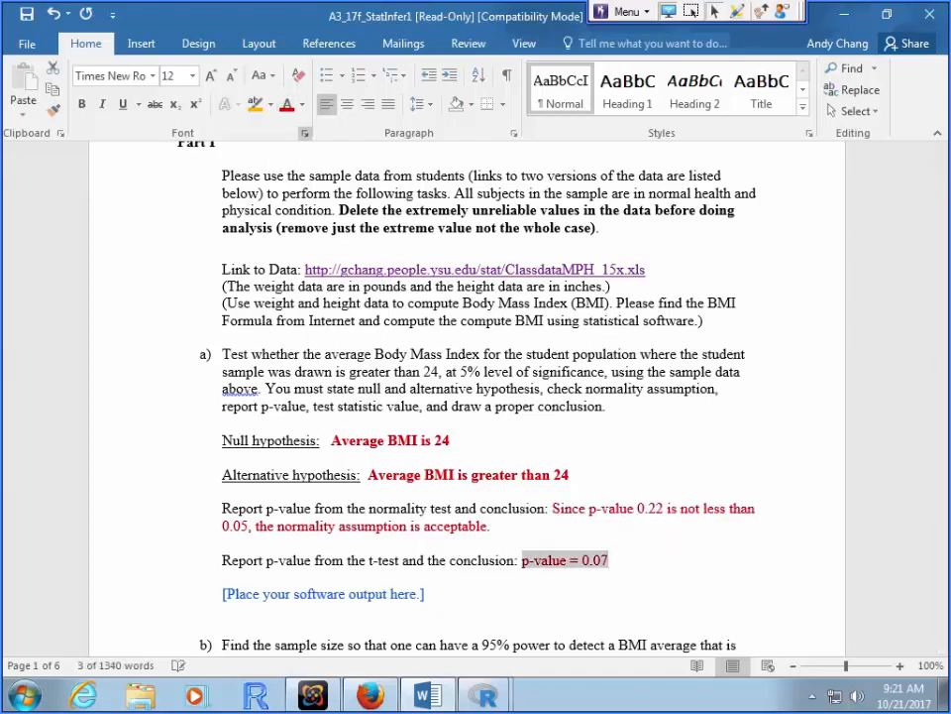
- Continue the t-test answer with "is not less than 0.05 therefore null hypothesis."
key(End)
text(i)
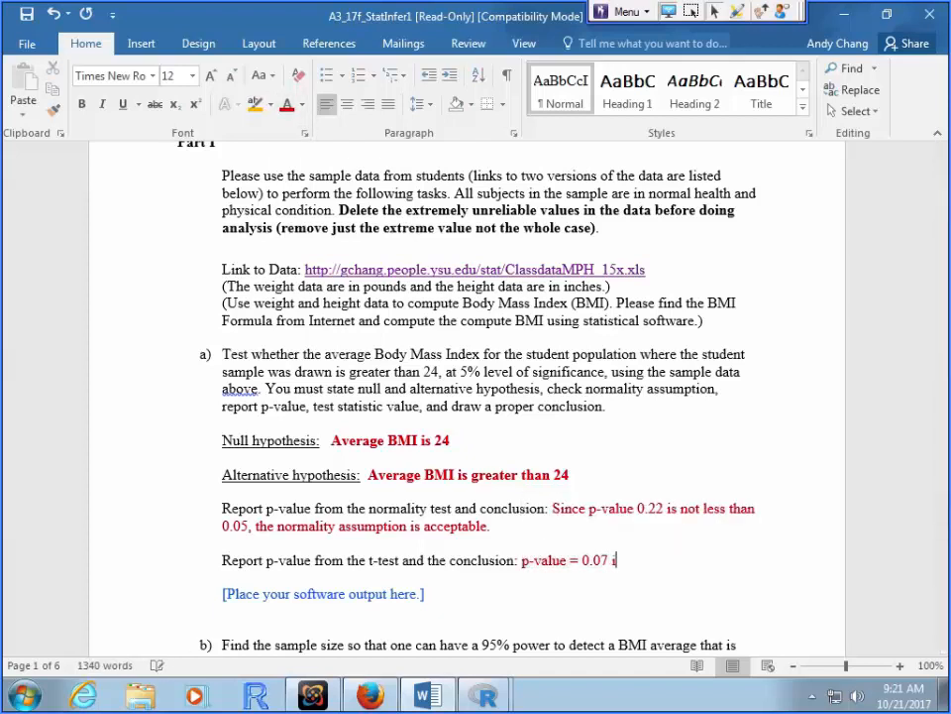
text(s not less than)
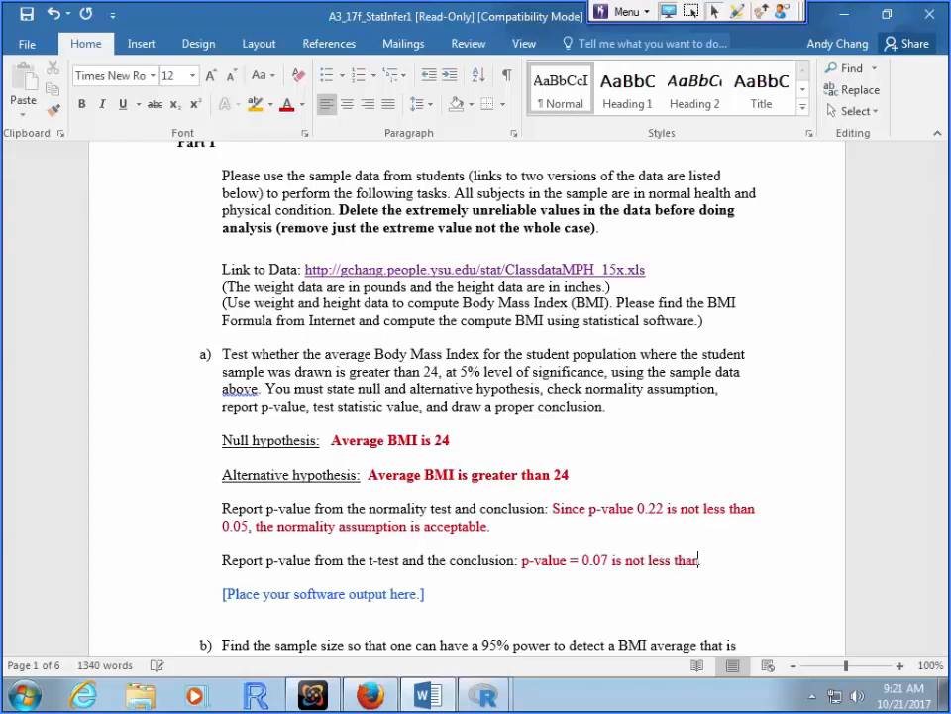
text( 0.,)
key(BackSpace)
key(BackSpace)
text(0)
text(5.)
key(BackSpace)
key(BackSpace)
key(BackSpace)
key(BackSpace)
text(.05 )
text(there)
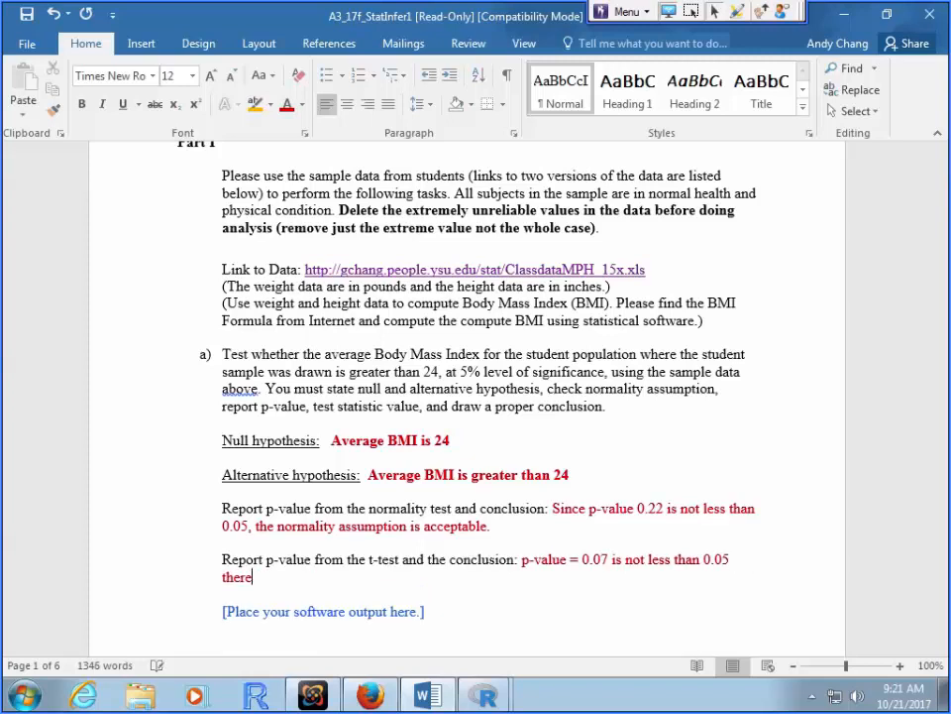
text(fore null hypothe)
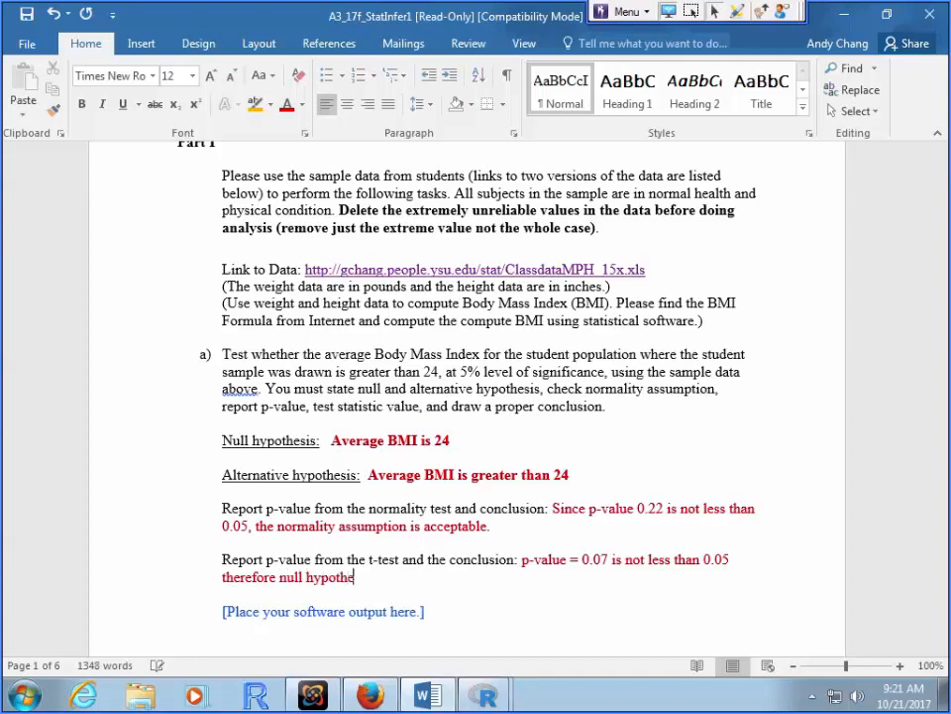
text(sis.)
- Insert "we do not reject" before "null hypothesis" in the t-test answer
key(Left)
key(Left)
key(Left)
key(Left)
key(Left)
key(Left)
key(Left)
key(Left)
key(Left)
key(Left)
key(Left)
key(Left)
key(Left)
key(Left)
key(Left)
key(Left)
text(we do not reje)
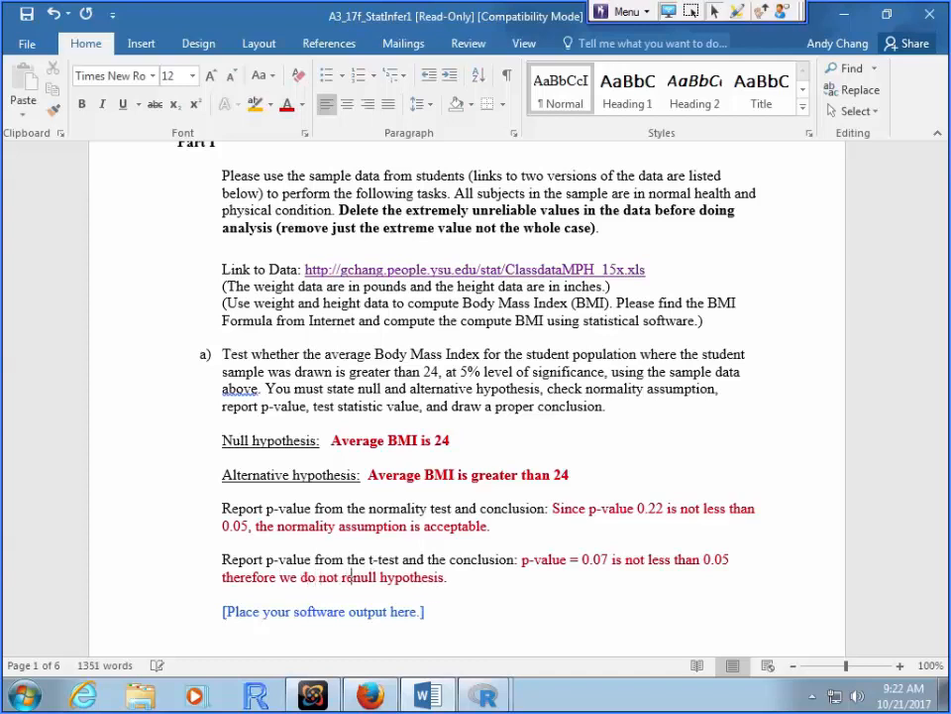
text(ct)
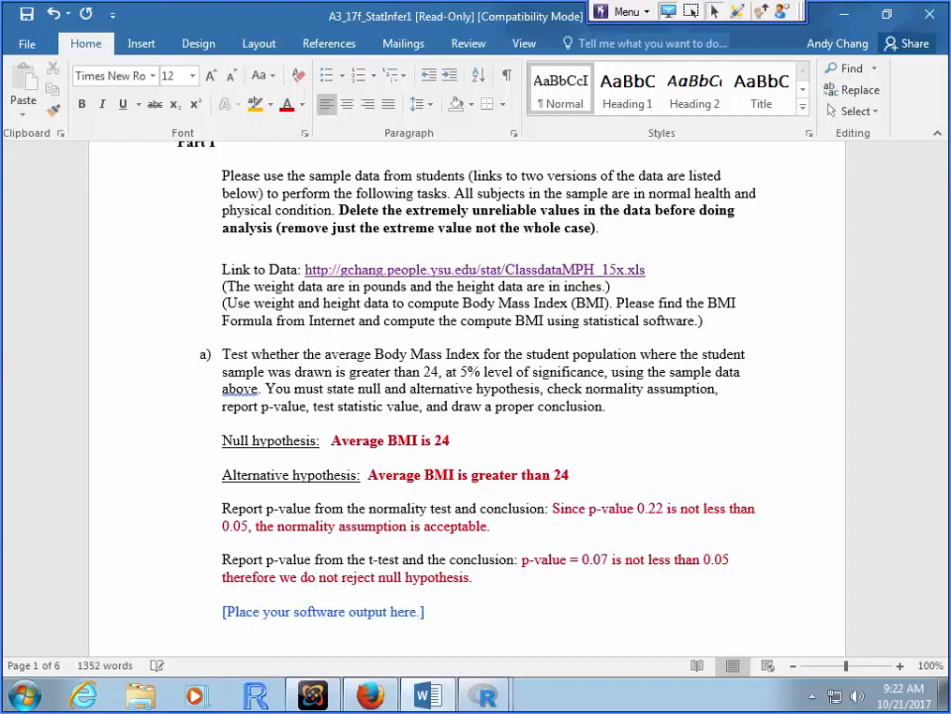
- Continue the t-test answer of question a with "There is no sufficient evidence to support the alternative hypothesis"
click(477, 577)
text(There is no suffi)
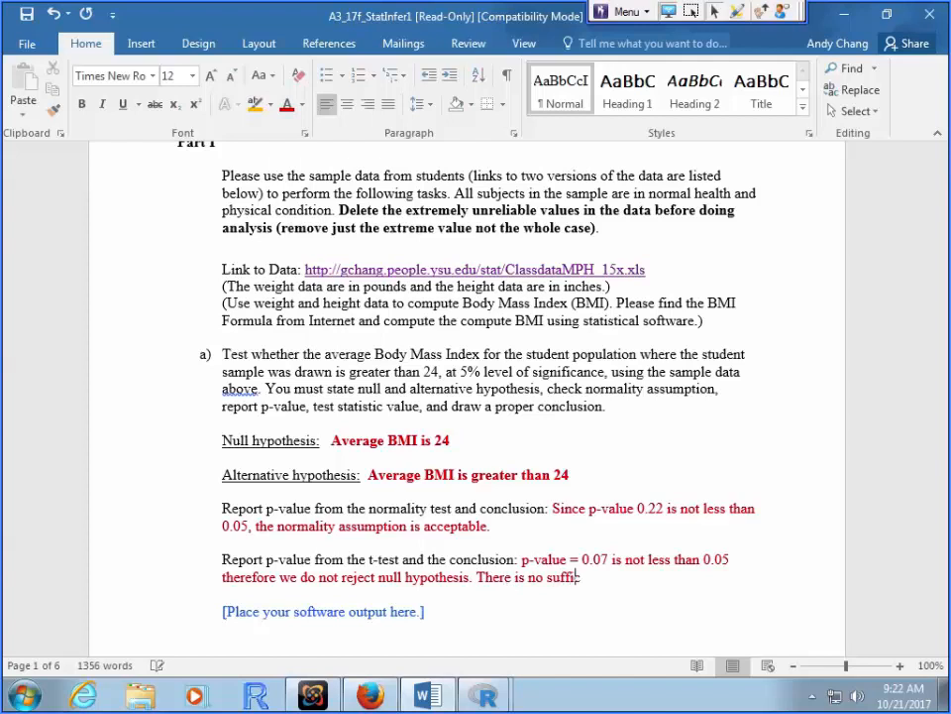
text(cient evidecne)
key(BackSpace)
key(BackSpace)
key(BackSpace)
text(n)
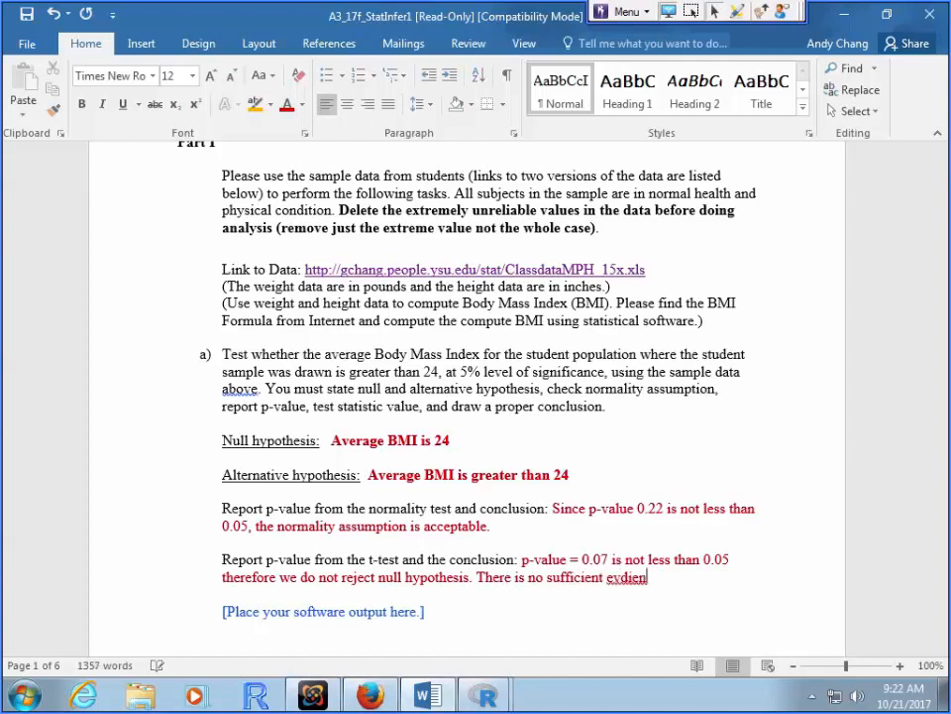
text(ce to suppo)
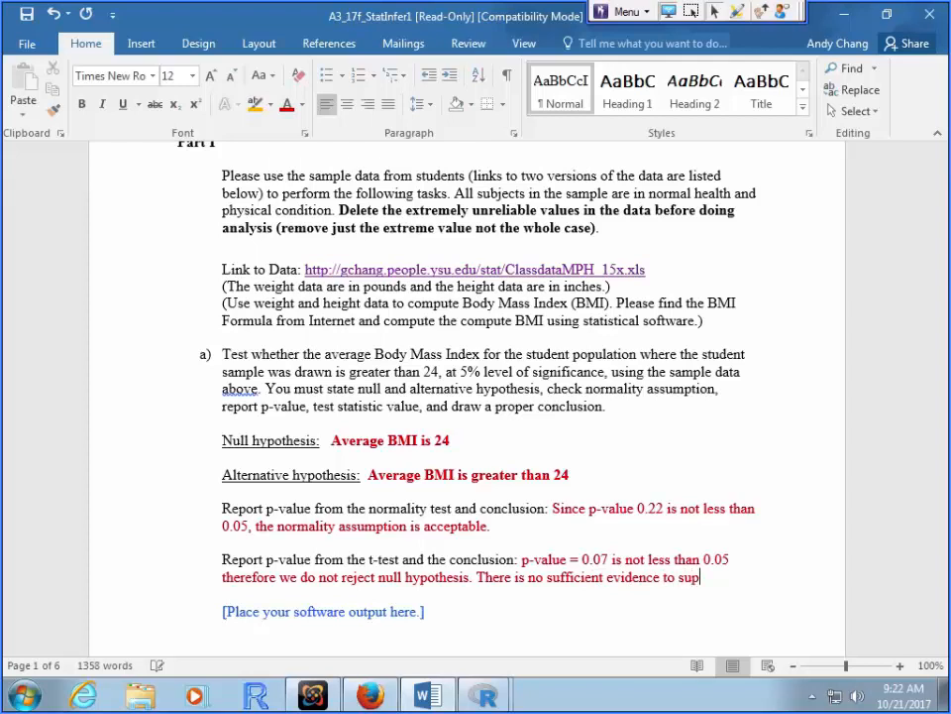
key(BackSpace)
text(port the alt)
key(BackSpace)
text(erna)
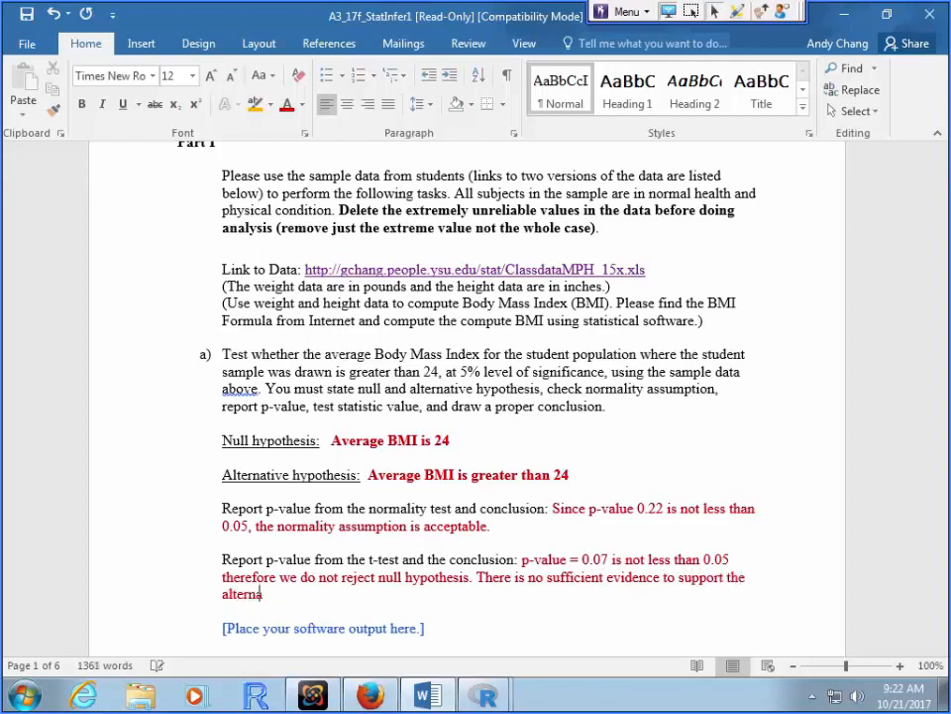
text(tive hypothe)
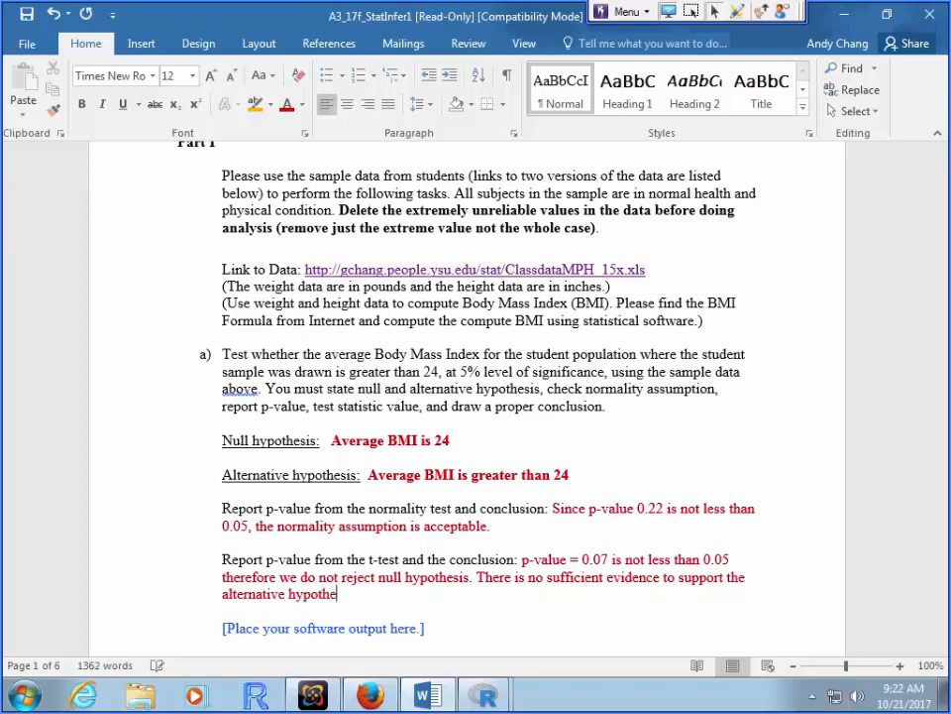
- Extend the conclusion sentence with "that the average BMI of the sampled"
text(sis that the aveage)
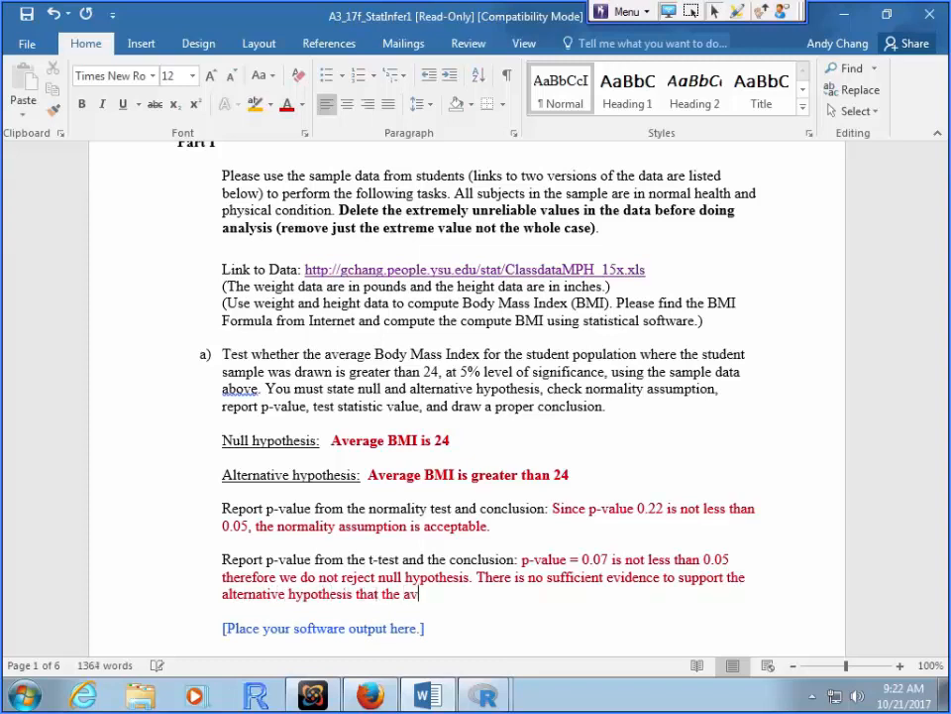
key(BackSpace)
key(BackSpace)
key(BackSpace)
key(BackSpace)
key(BackSpace)
text(erage BMI of the amp)
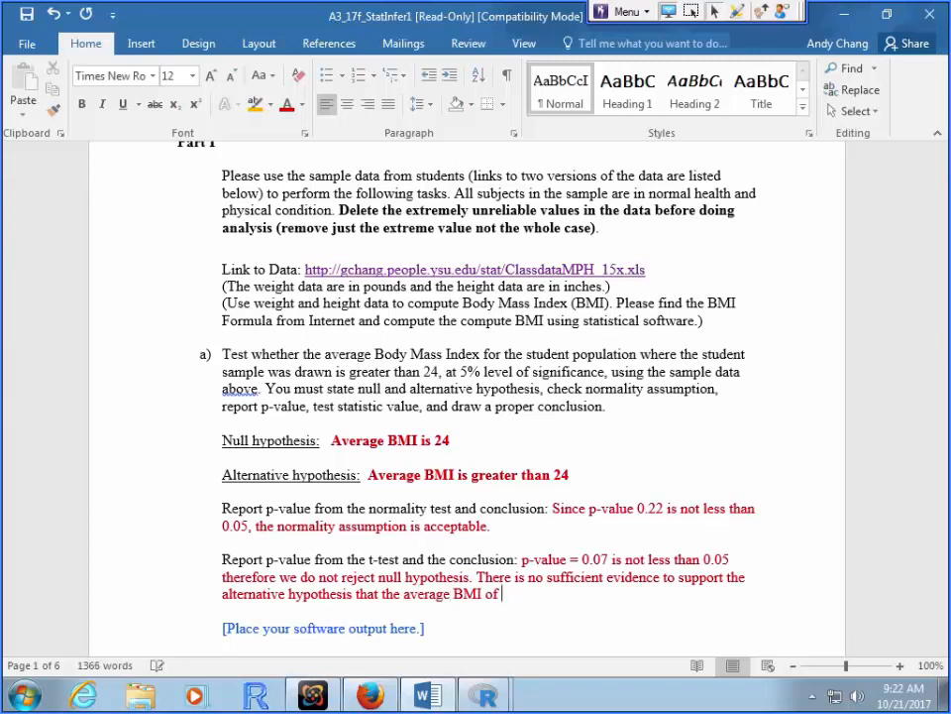
key(BackSpace)
key(BackSpace)
key(BackSpace)
text(samplee)
key(BackSpace)
text(d )
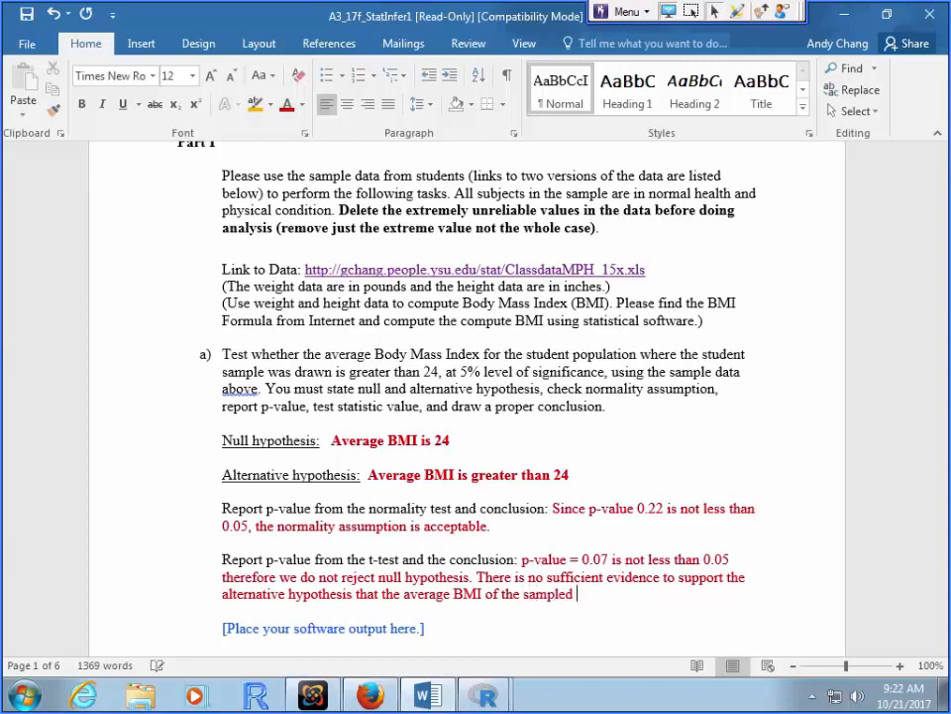
- Finish the conclusion sentence with "population is statistically significantly greater than 24."
text(population is s)
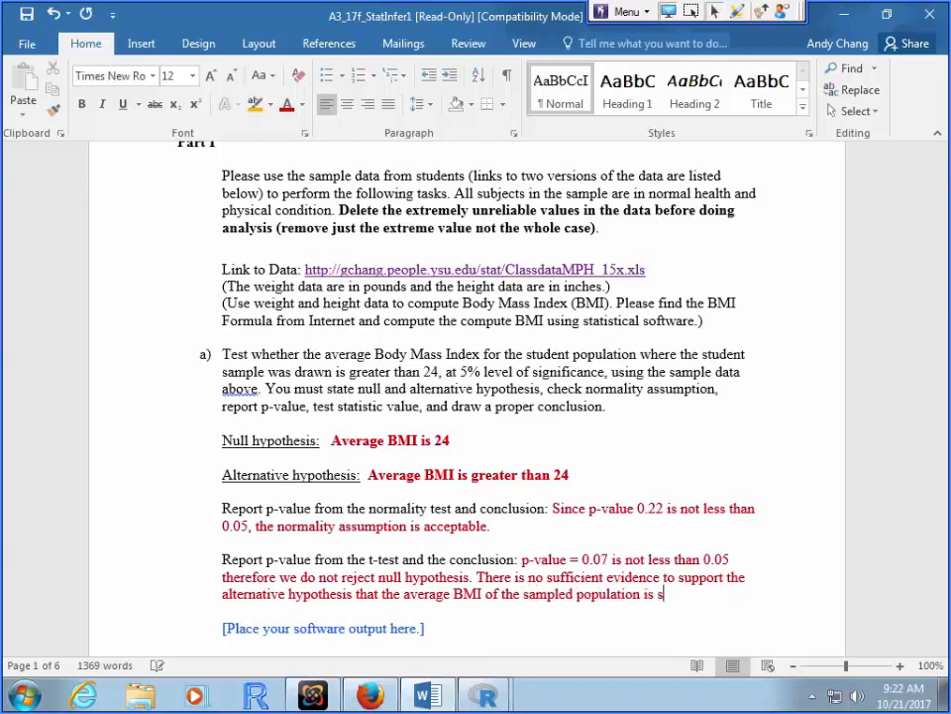
text(tatistically signficianc)
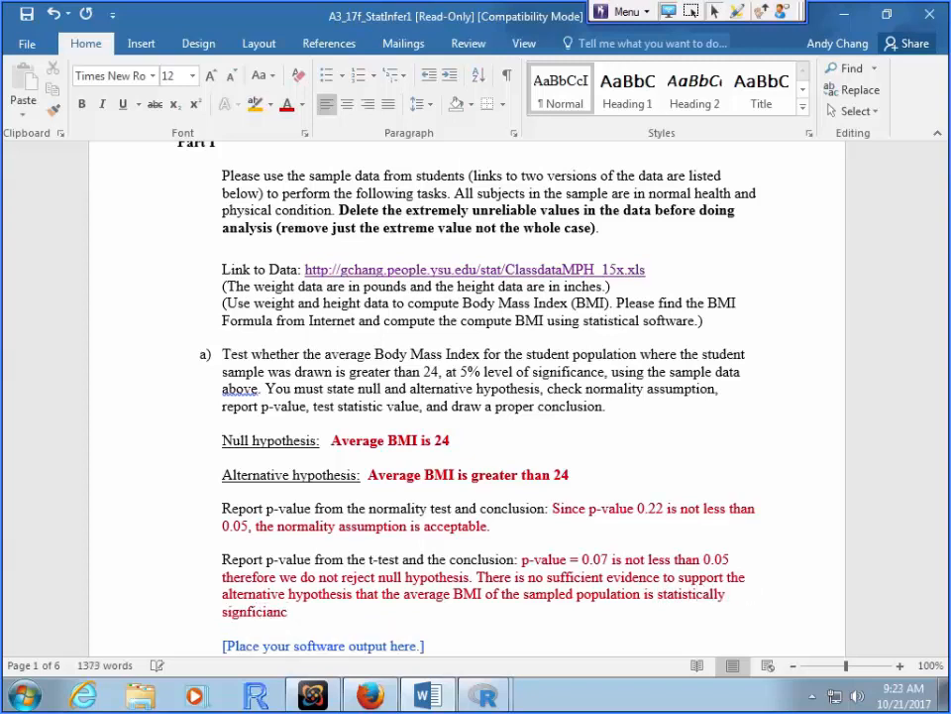
key(BackSpace)
key(BackSpace)
key(BackSpace)
key(BackSpace)
key(BackSpace)
text(ificantly )
text(gre)
text(ater tahn)
text( 24)
text(.)
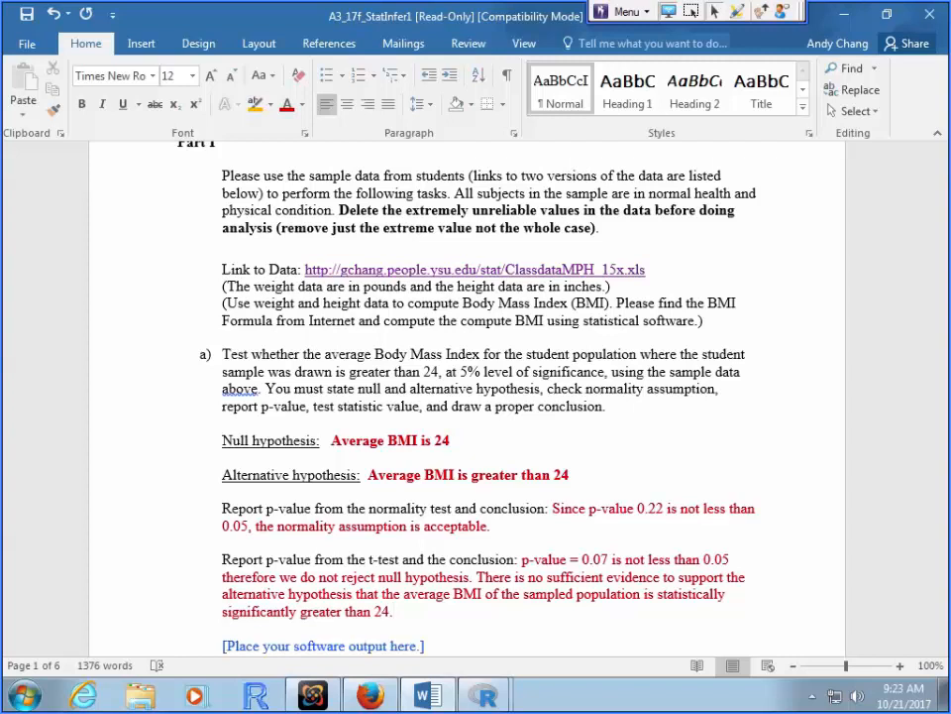
- Go to the sample size question b and place the cursor on the blank answer line below it
click(640, 594)
scroll(640, 594, down, 2)
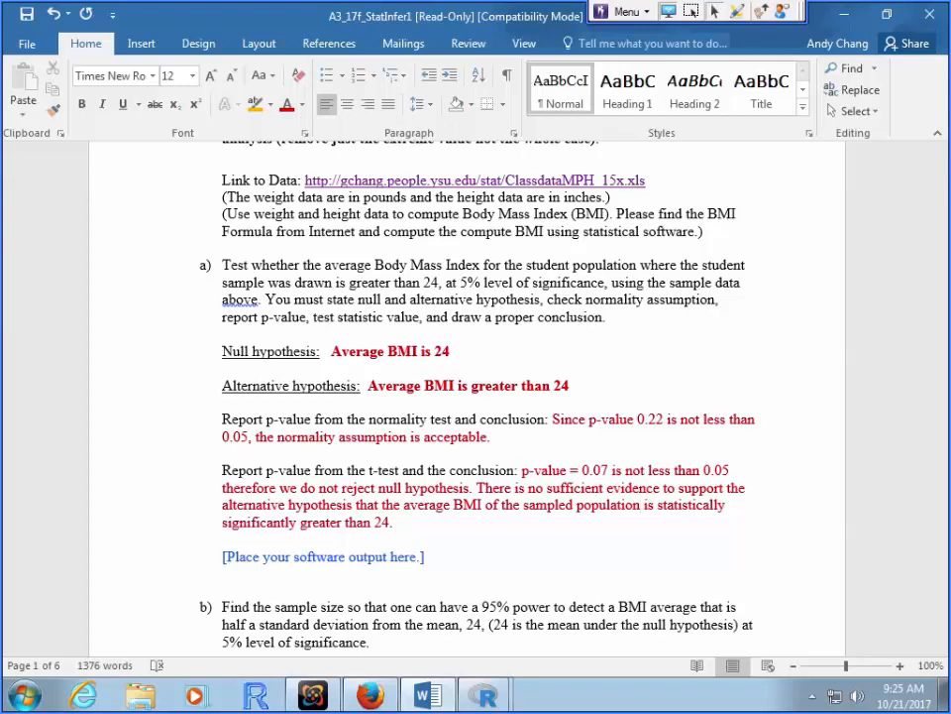
scroll(475, 397, down, 3)
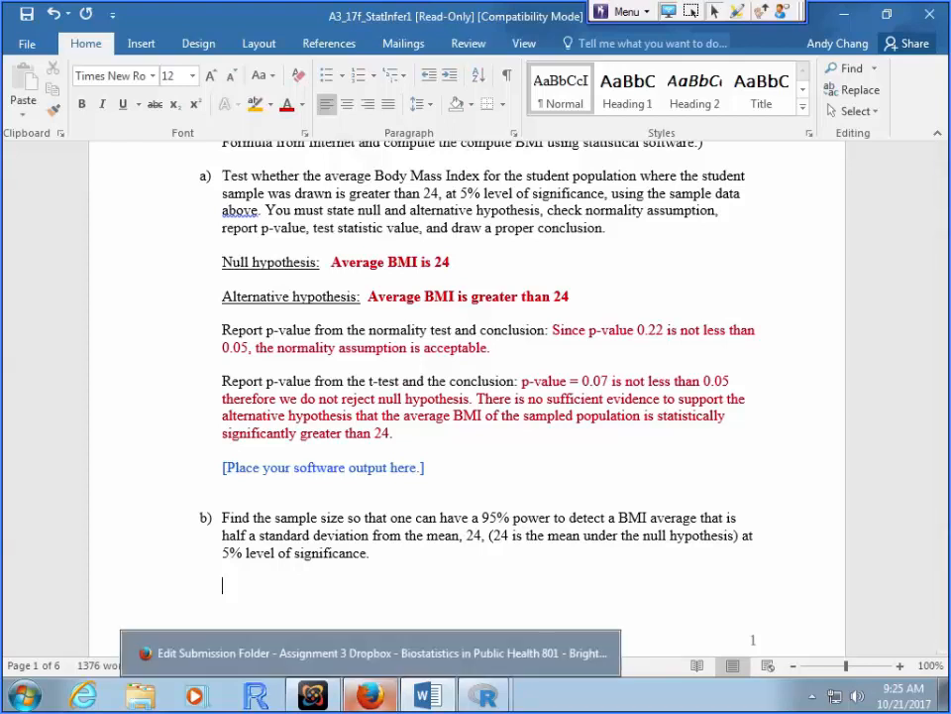
- View the Lecture_week6_OnePopulationHT_Short_2016f PDF from the Downloads folder in Adobe Reader and return to the Word assignment
click(141, 696)
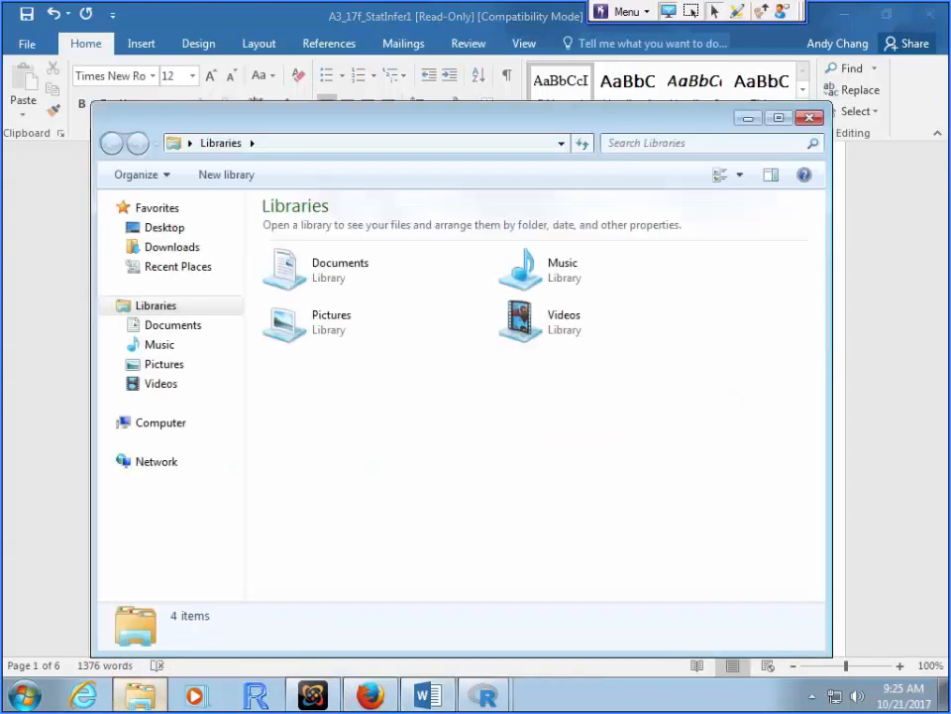
click(172, 246)
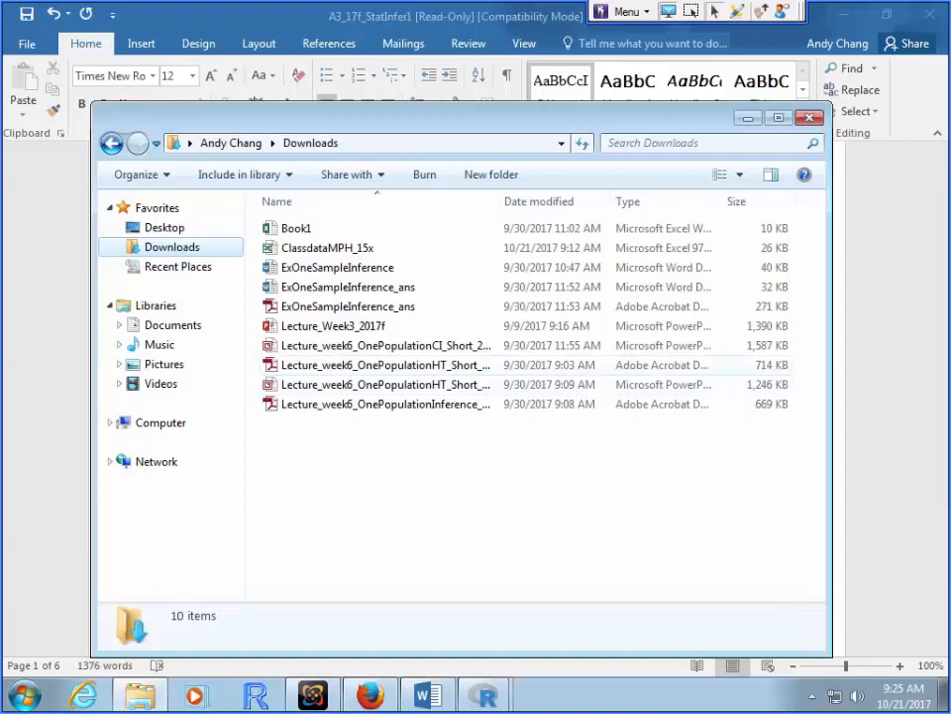
click(376, 365)
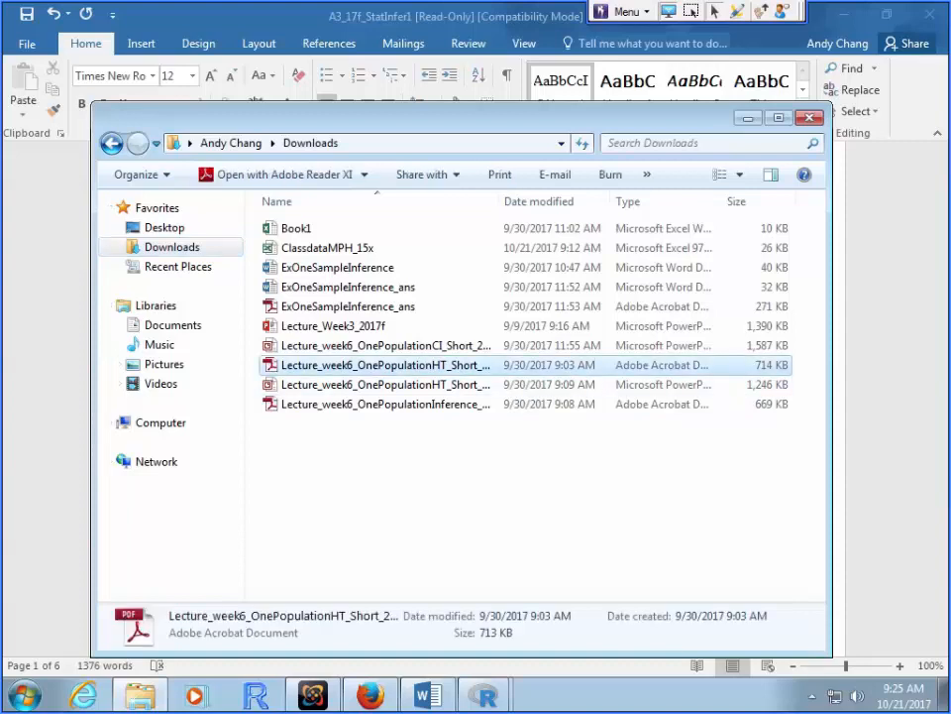
key(Return)
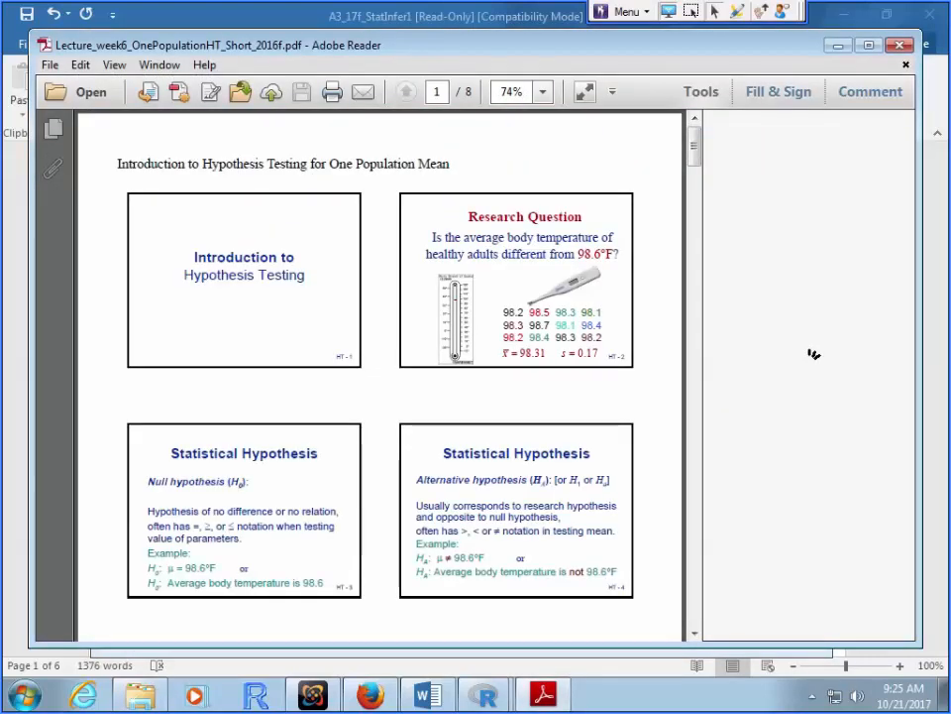
key(alt+Tab)
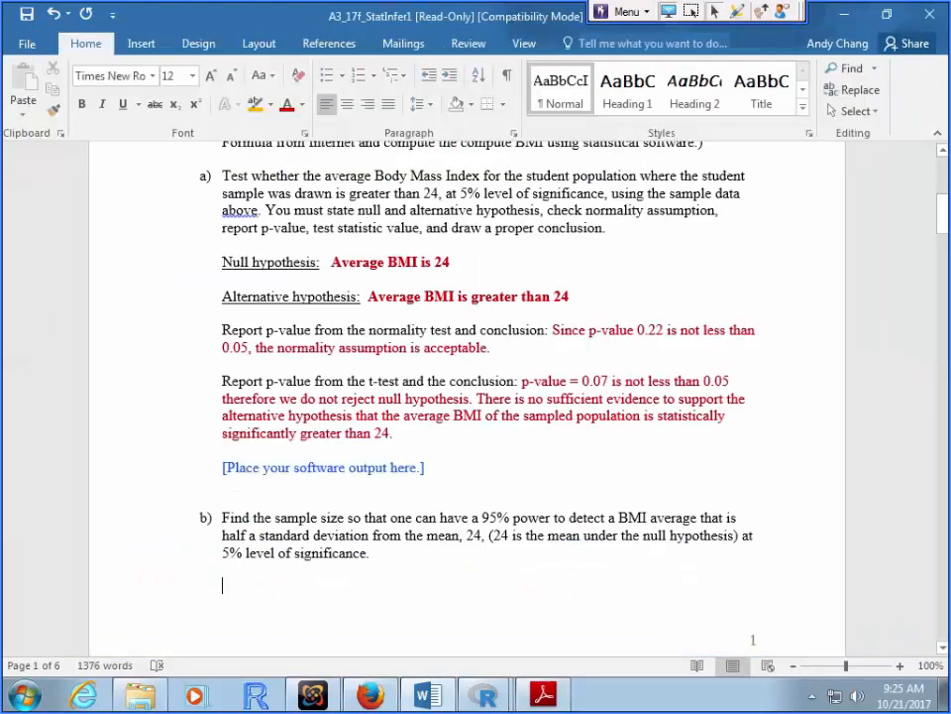
- Open the Lecture_week6_OnePopulationHT_Short_2016f presentation in PowerPoint from Downloads and show slide 42, "Sample Size for One-Sided Test"
click(141, 695)
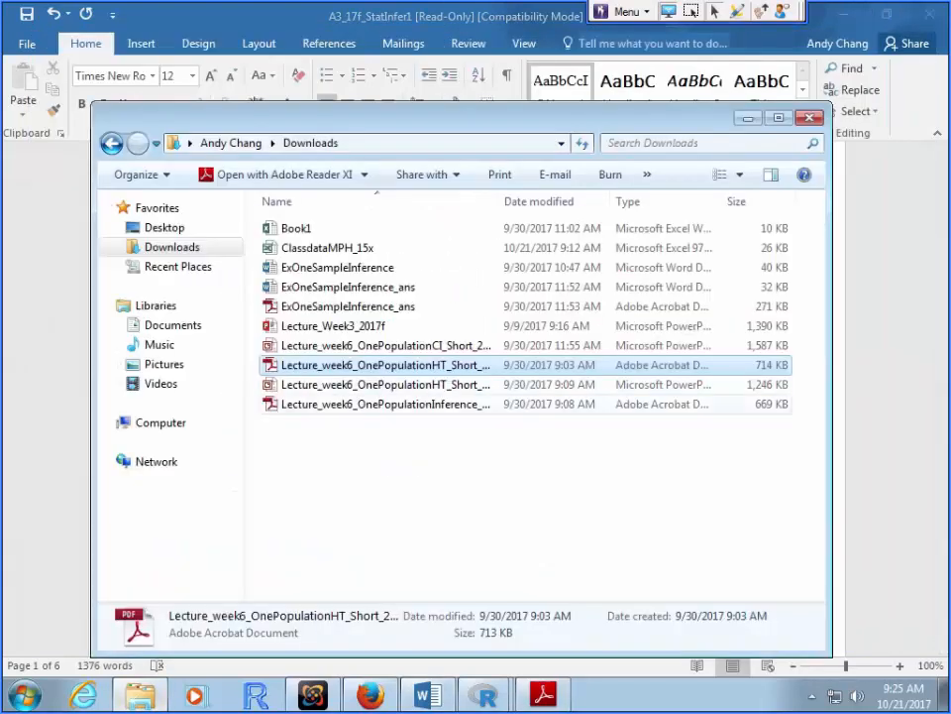
click(384, 384)
key(Return)
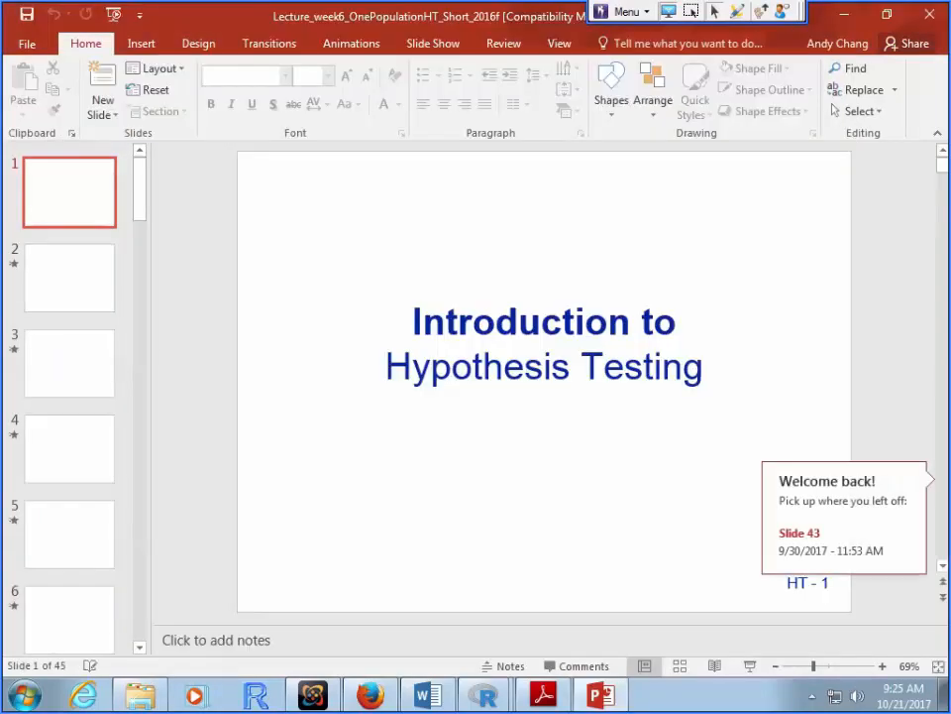
drag(140, 190, 140, 607)
click(70, 355)
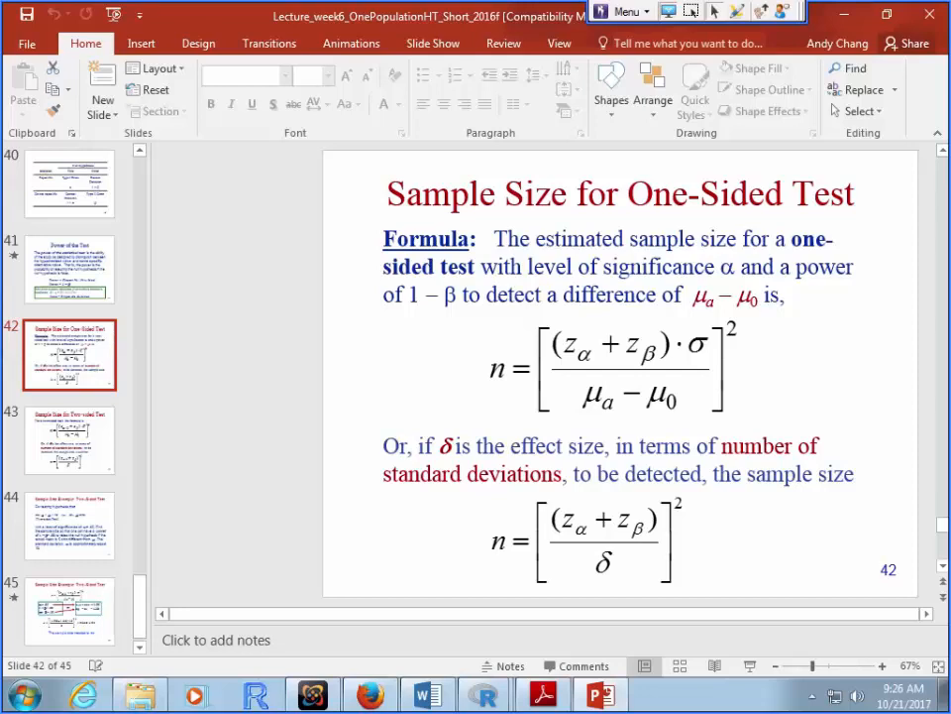
- Compare question b in the Word assignment with the one-sided sample size formulas on slide 42 of the presentation
key(alt+Tab)
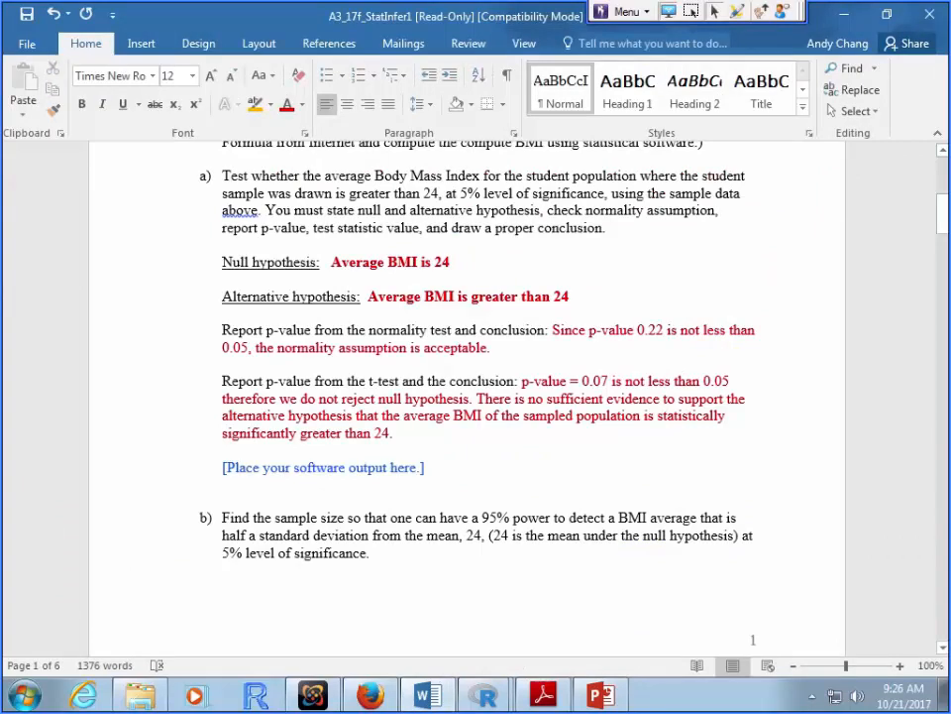
scroll(466, 396, down, 2)
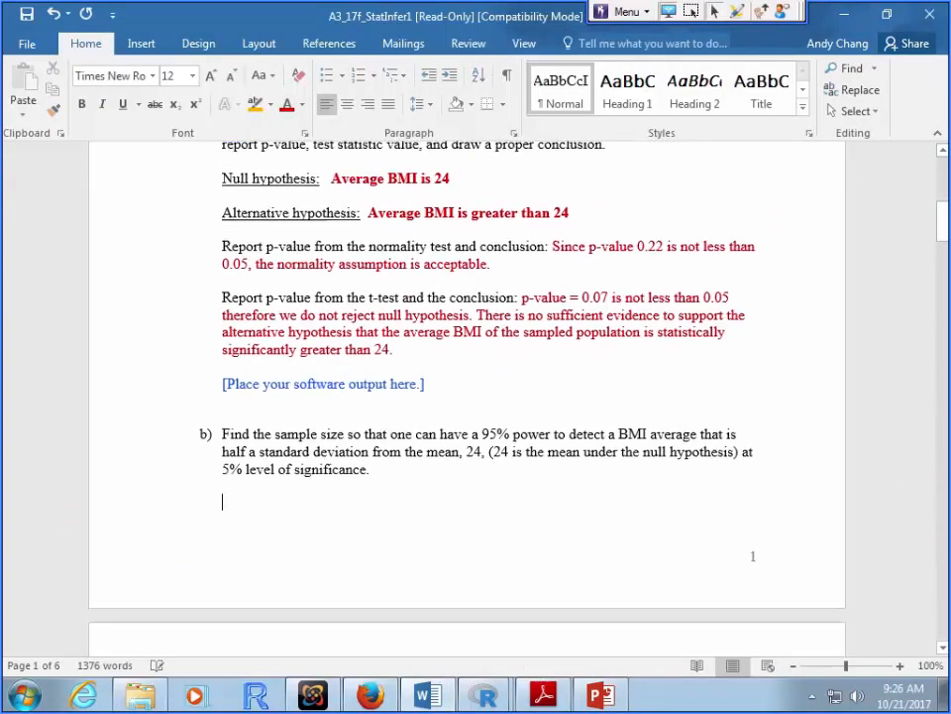
click(601, 694)
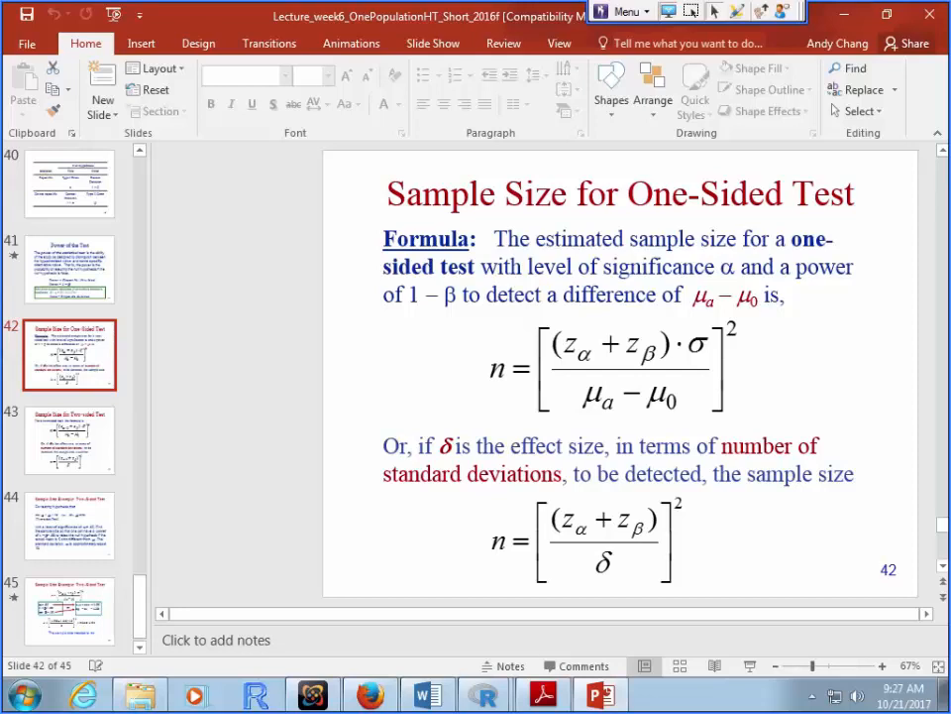
click(433, 695)
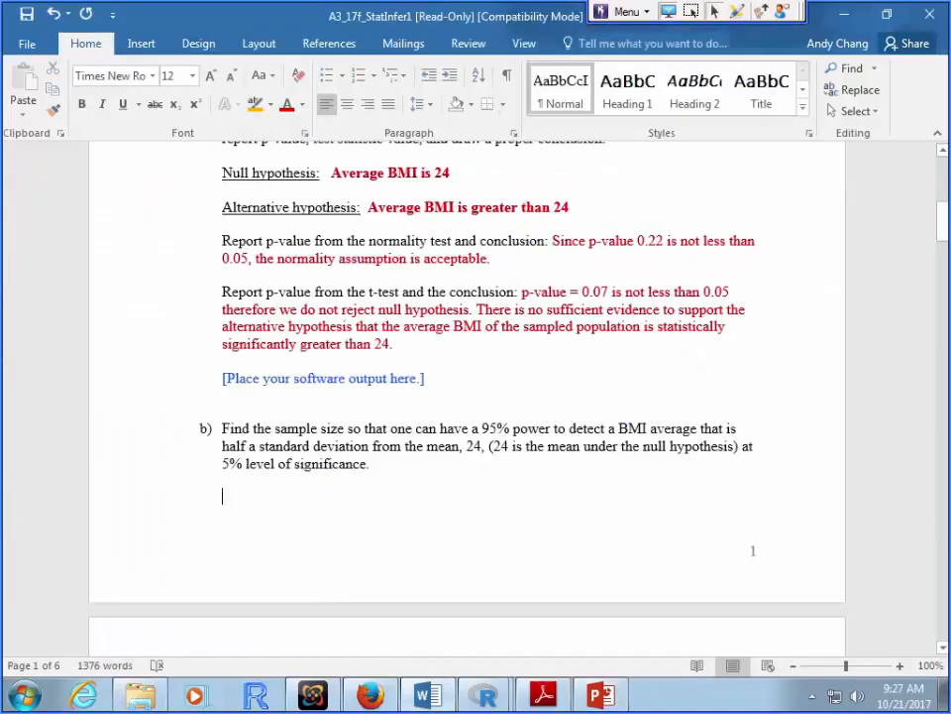
click(601, 695)
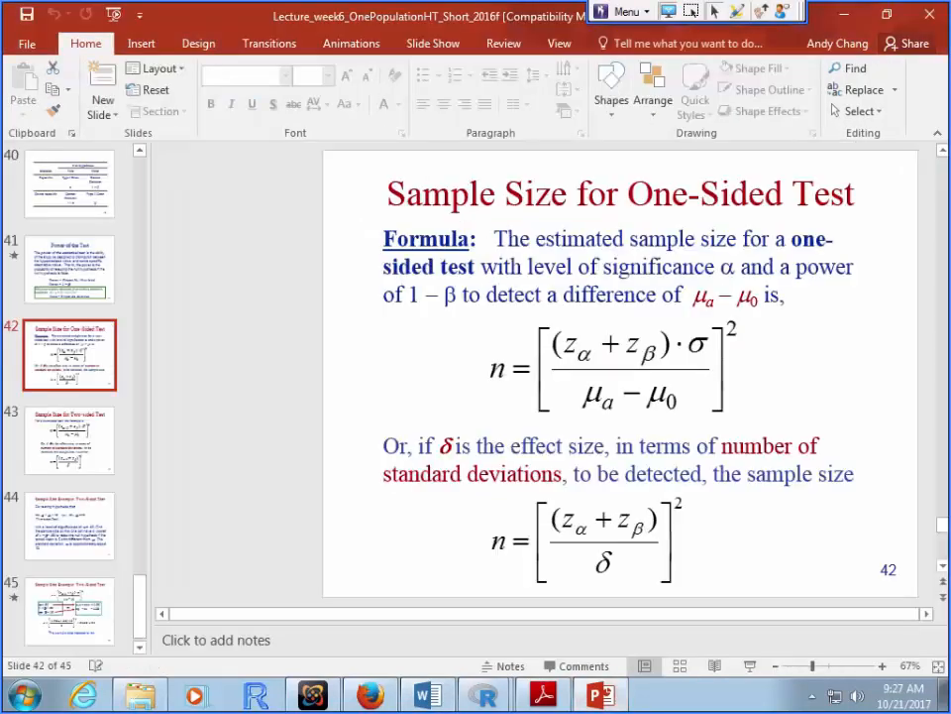
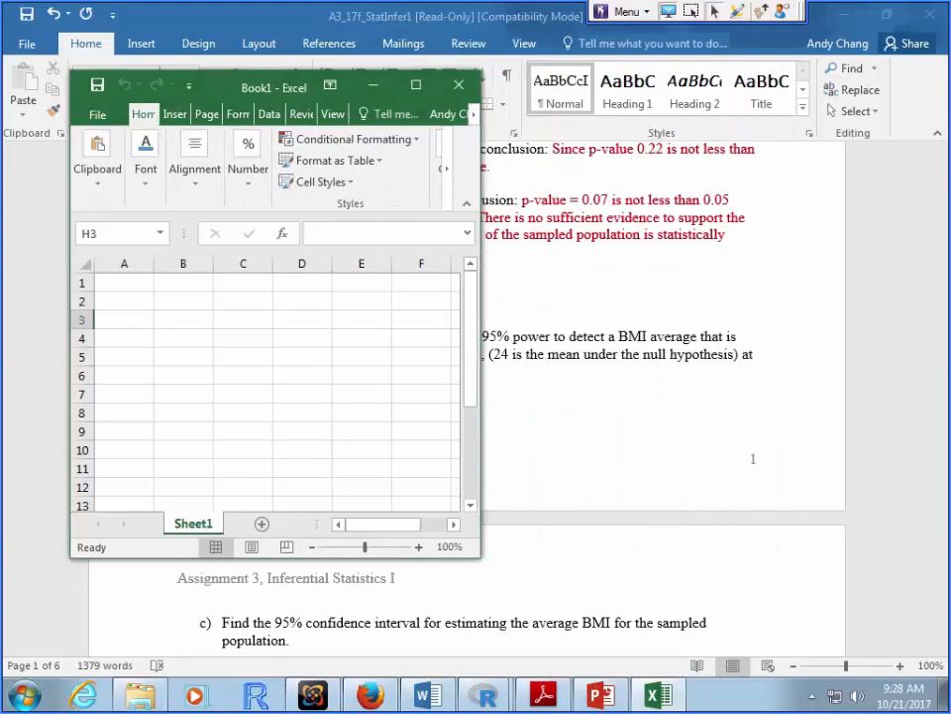
- Copy the expression "= ((1.645+1.645)/.5)²" from the Word answer to question b into cell A1 of the blank Excel workbook
drag(288, 87, 673, 109)
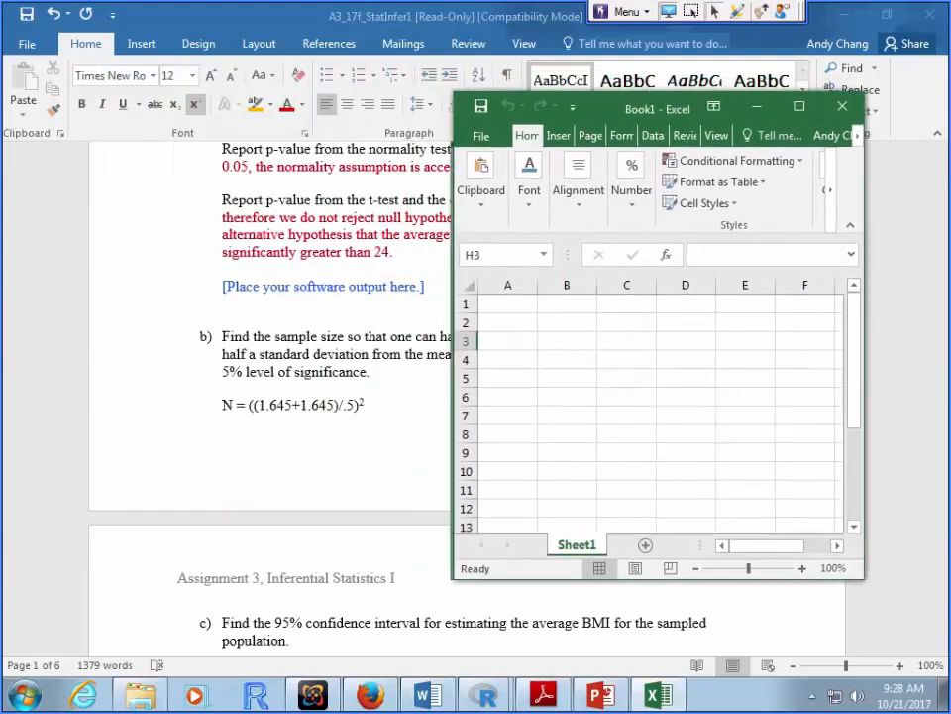
click(363, 404)
drag(364, 405, 236, 404)
key(ctrl+c)
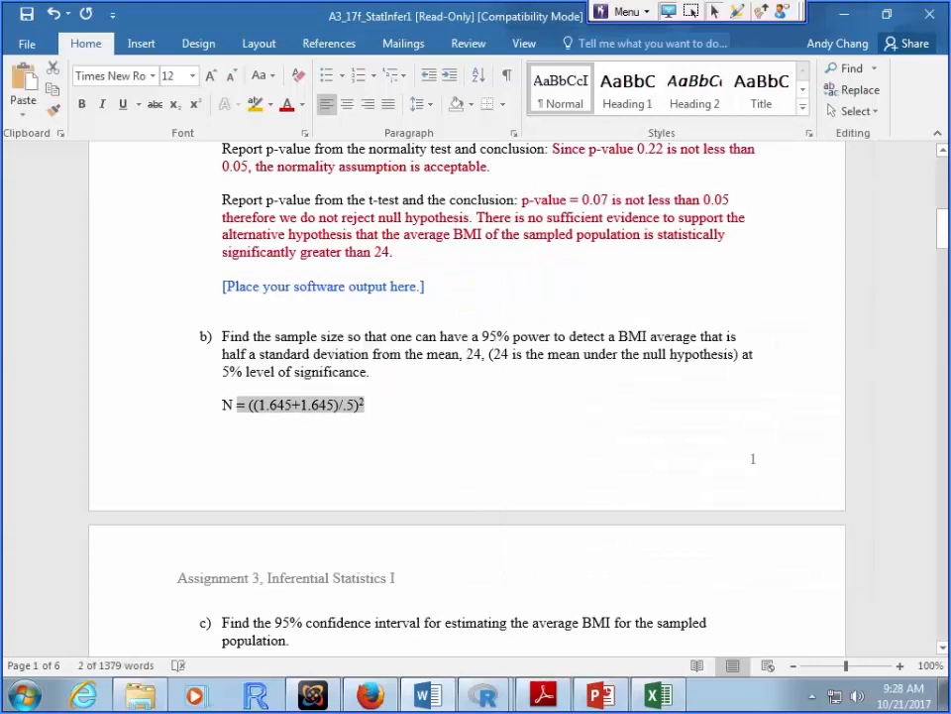
click(659, 695)
key(ctrl+Home)
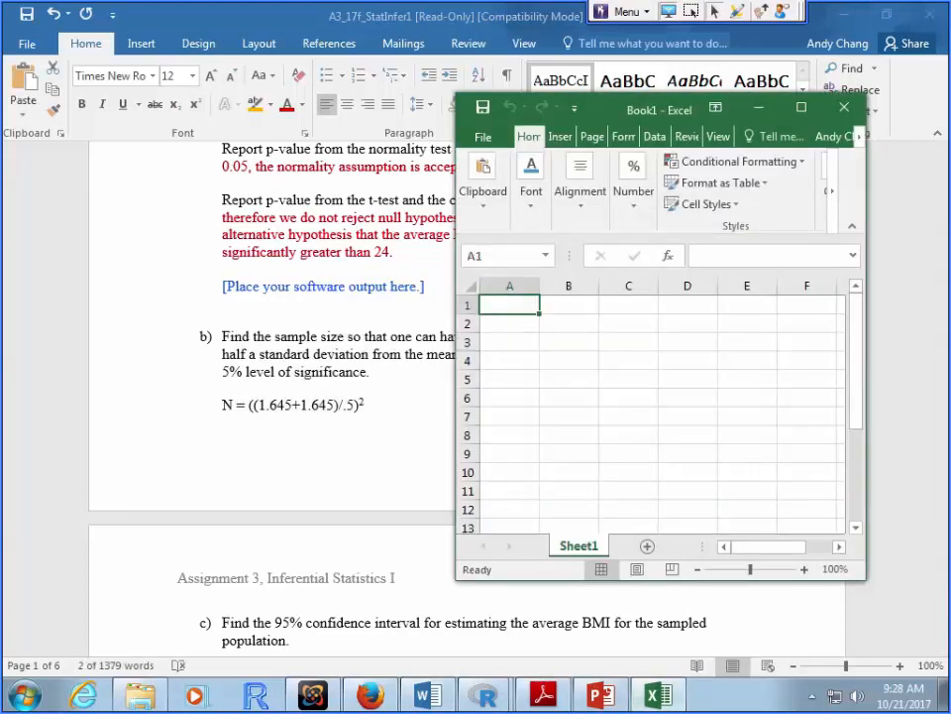
key(ctrl+v)
drag(457, 250, 302, 250)
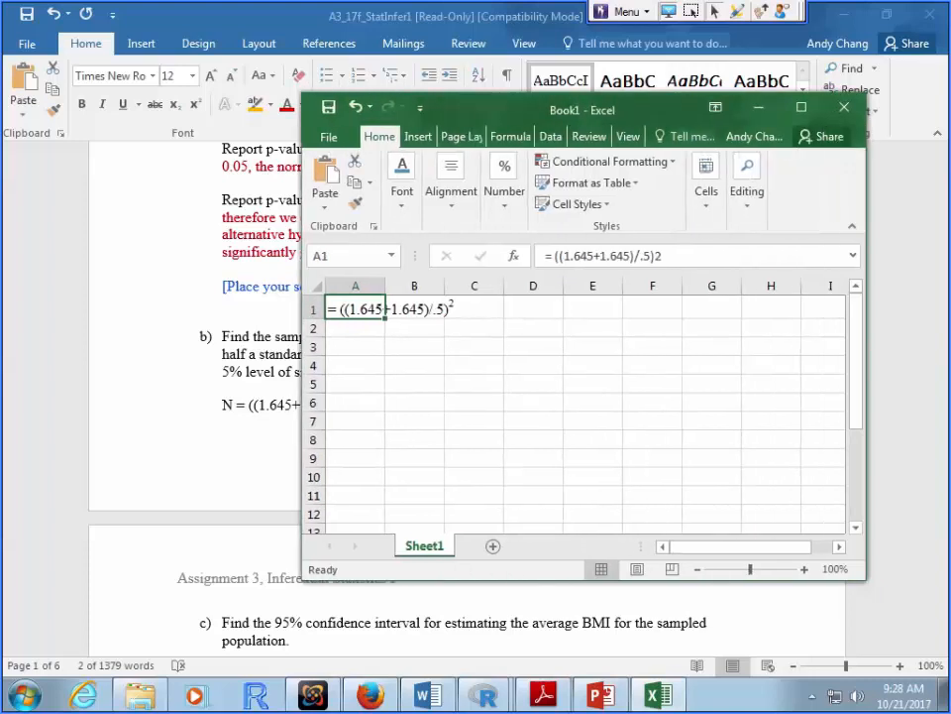
- Correct the expression in cell A1 to the working formula "= ((1.645+1.645)/.5)^2"
scroll(575, 407, up, 9)
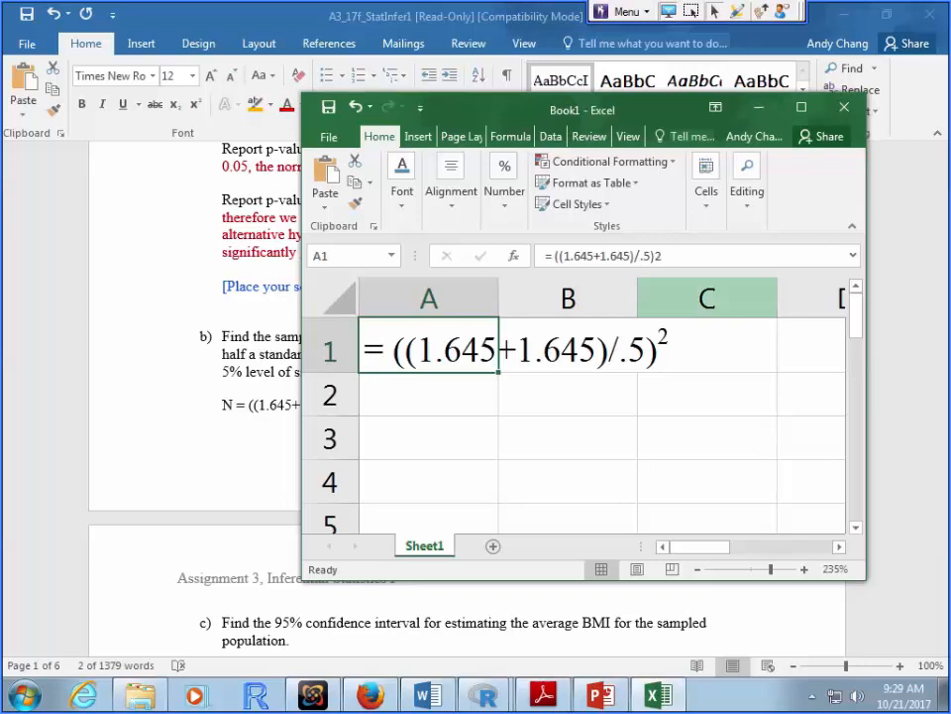
click(656, 256)
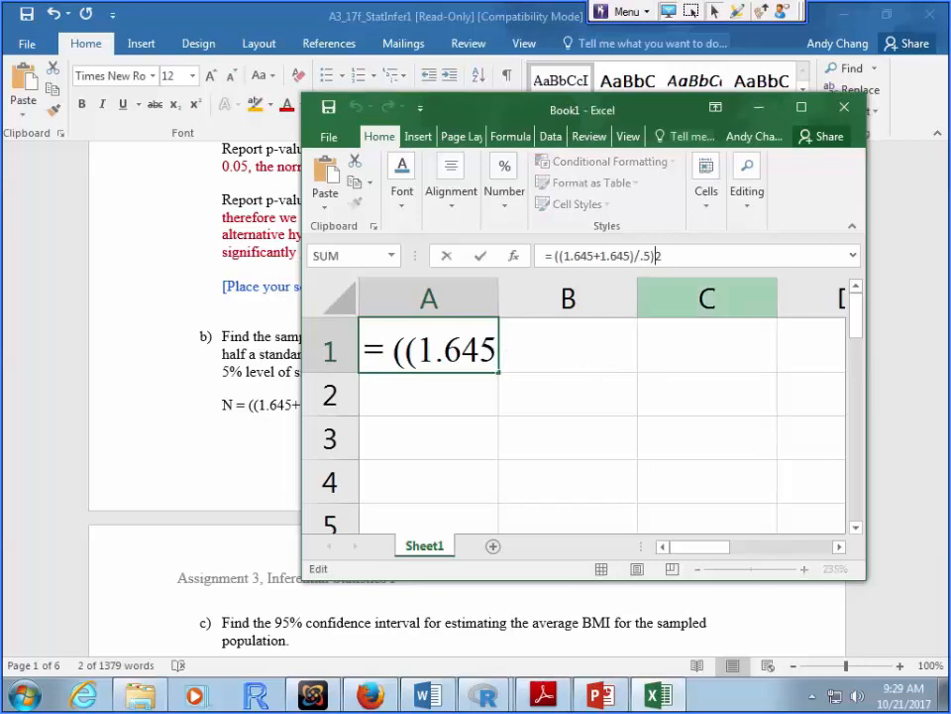
key(Delete)
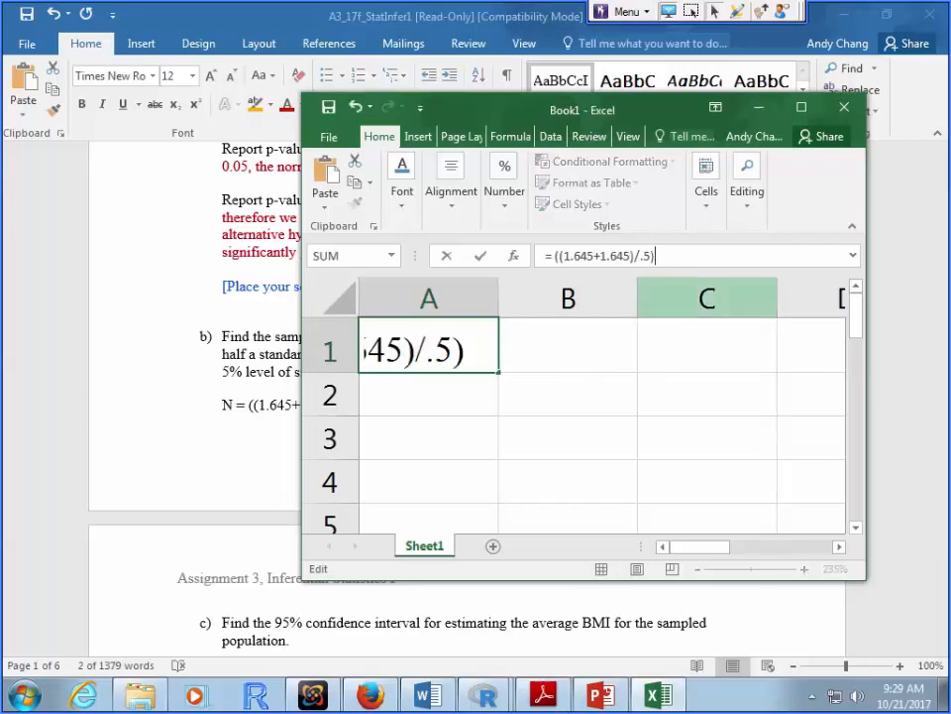
text(^2)
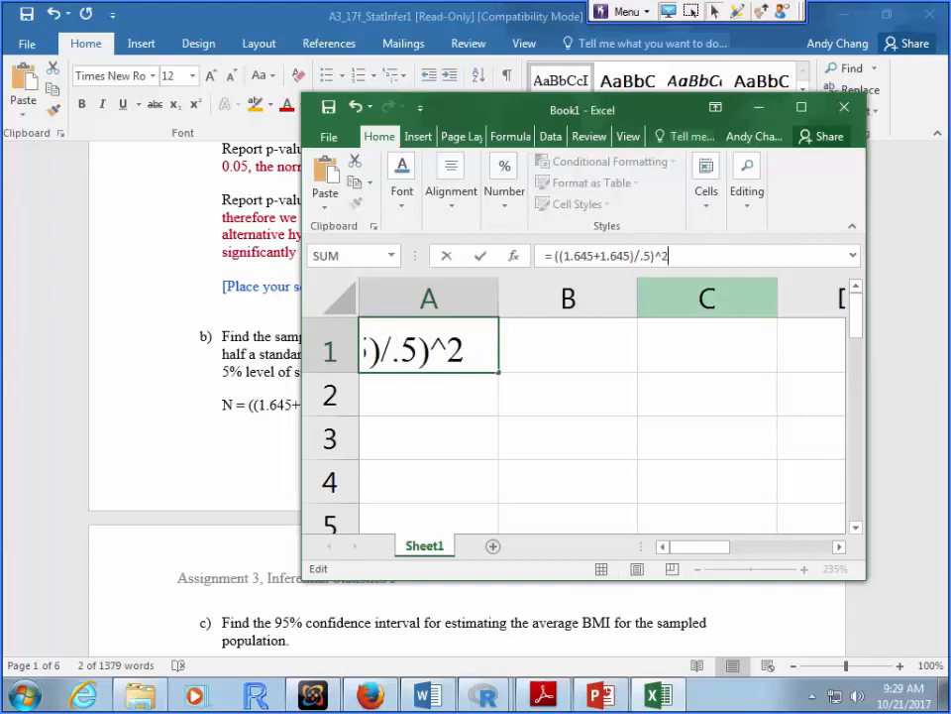
key(Return)
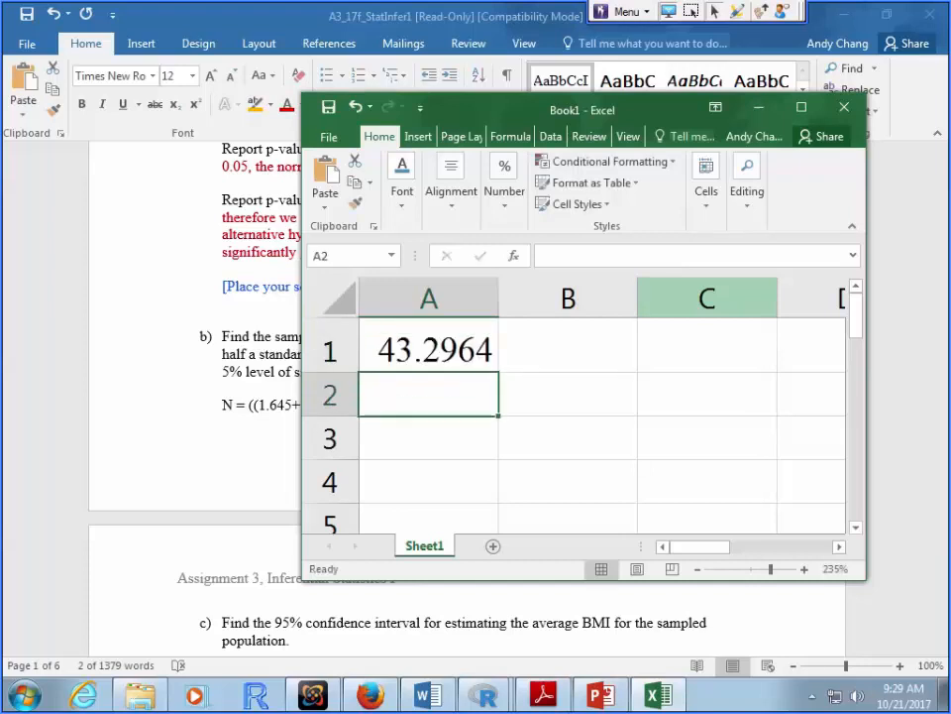
- Append "= 43.29" in regular, non-subscript text to the answer to question b in the Word assignment
click(260, 416)
click(366, 405)
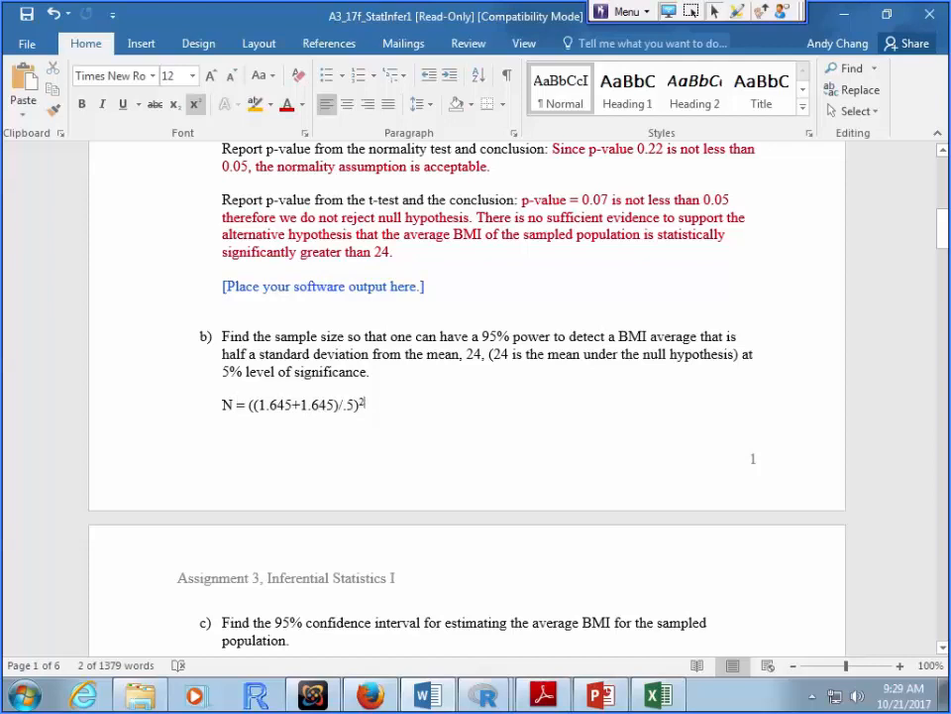
key(ctrl+z)
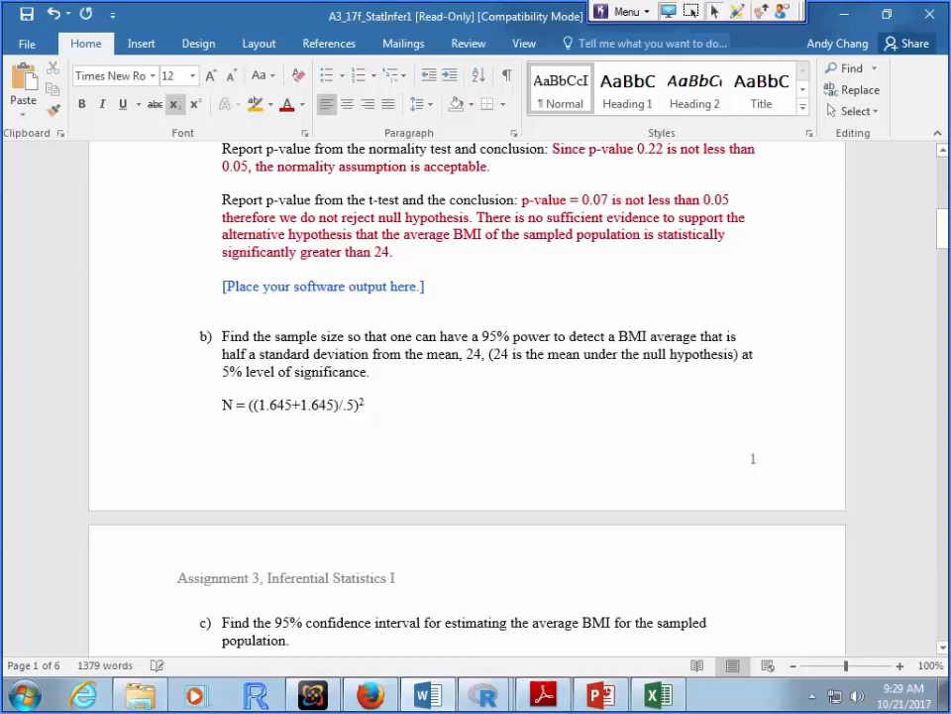
text(= 43.29)
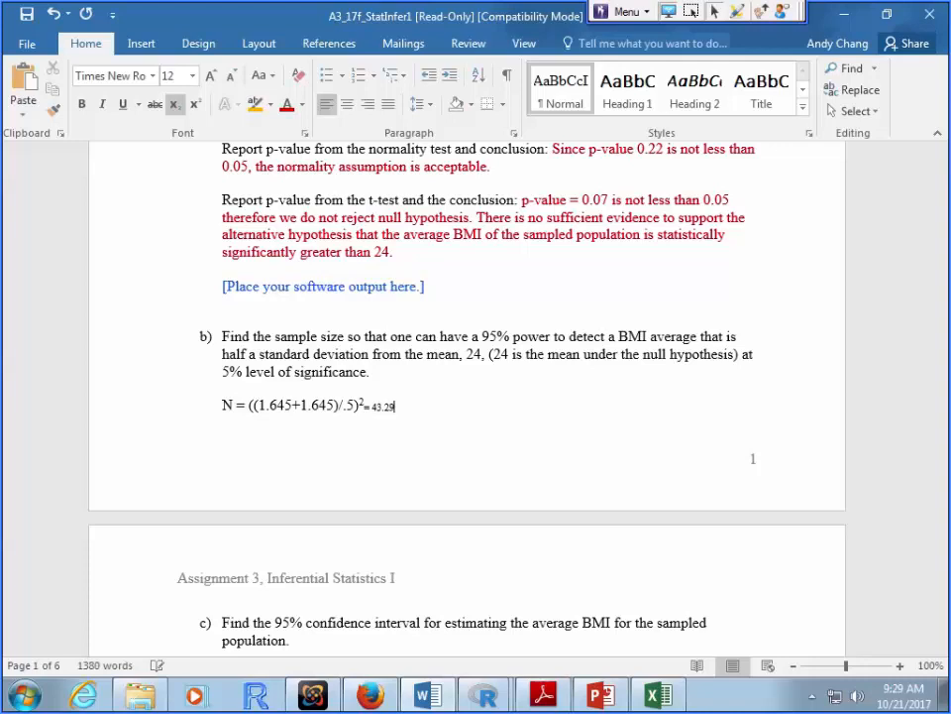
key(shift+Left)
key(shift+Left)
key(shift+Left)
key(shift+Left)
key(shift+Left)
key(shift+Left)
key(shift+Left)
key(ctrl+equal)
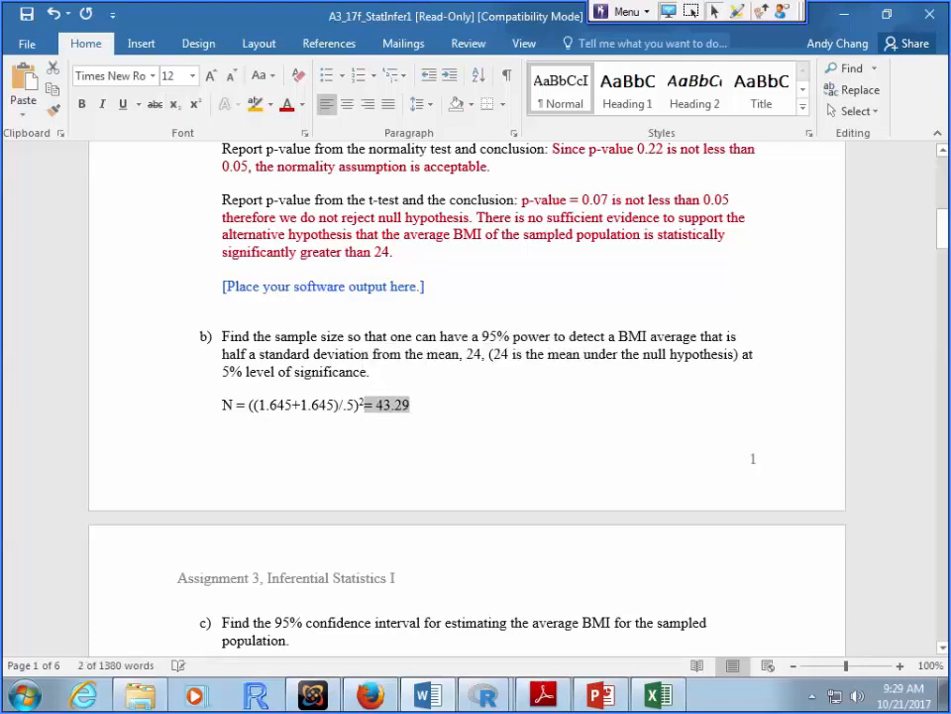
key(Right)
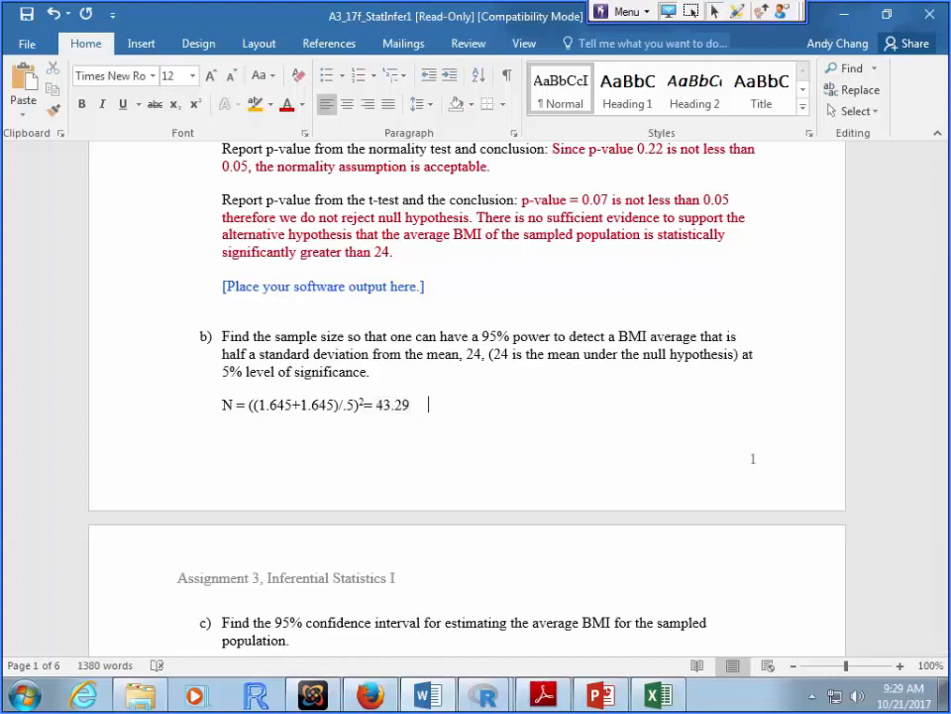
- Change the capital N in the answer to question b to lowercase "n" and add "-> 44" at the line's end
double_click(227, 406)
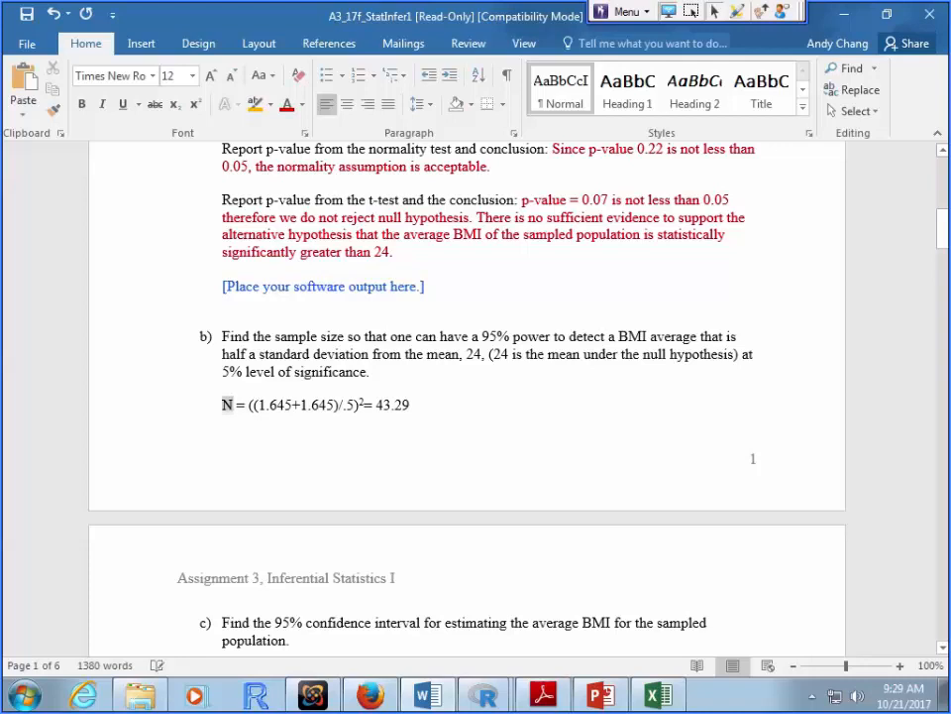
text(n)
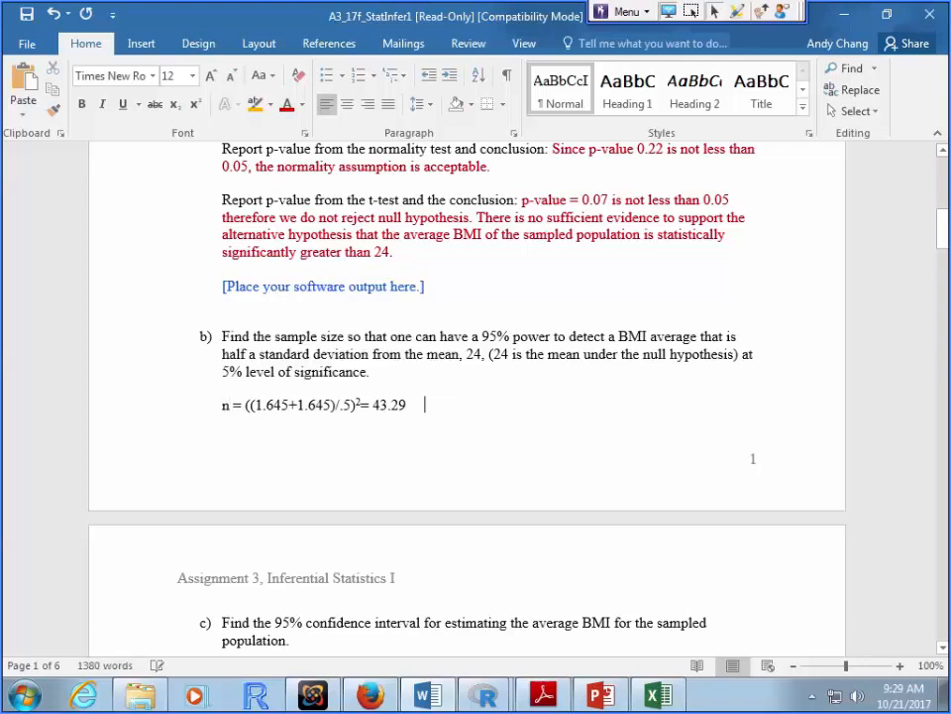
text(    _>)
key(BackSpace)
key(BackSpace)
text(-> 44)
- Colour the whole answer line under question b red
click(145, 404)
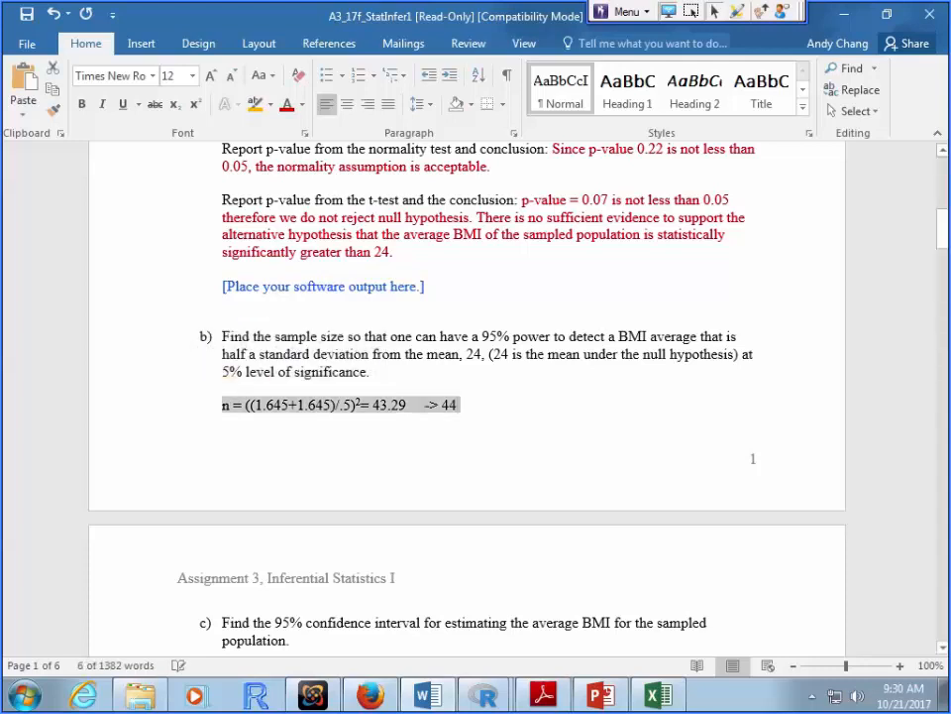
click(286, 104)
click(176, 384)
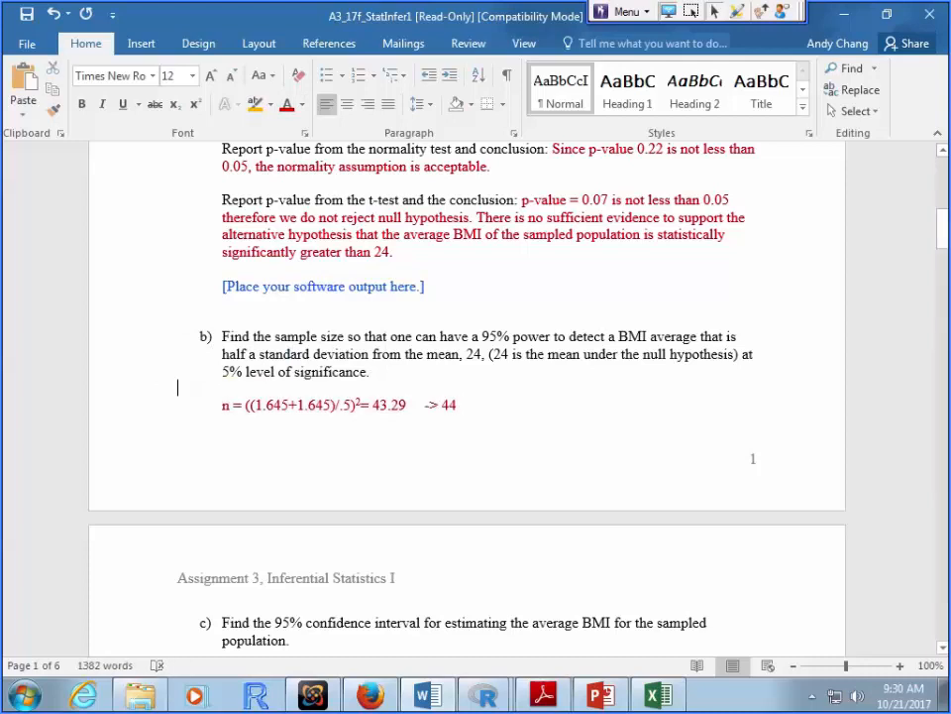
- Insert an extra indented blank line below question c for the answer
scroll(176, 385, down, 4)
click(178, 434)
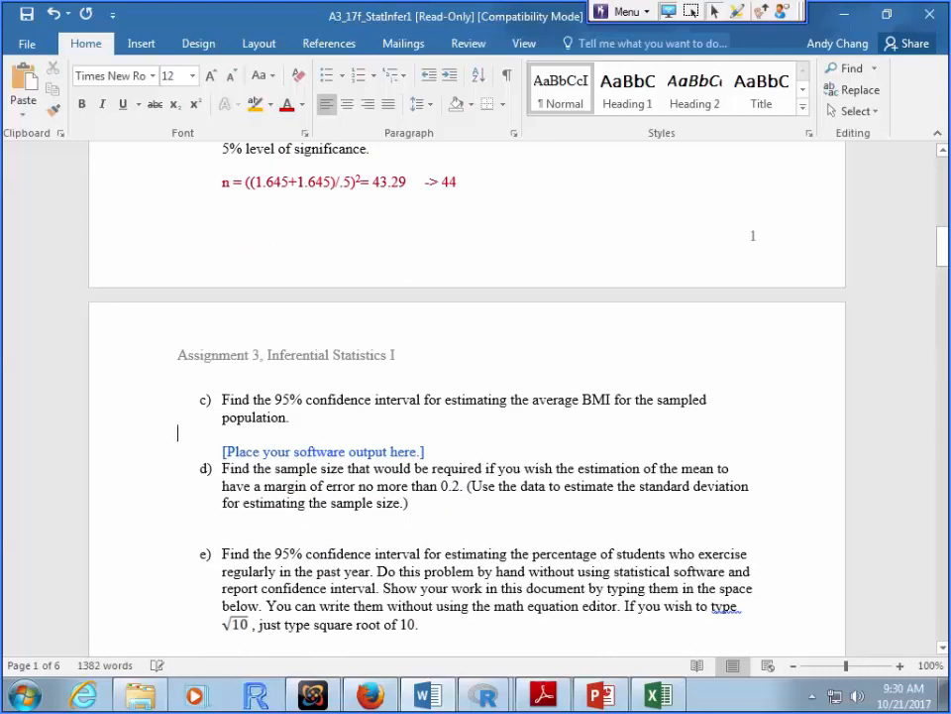
key(Return)
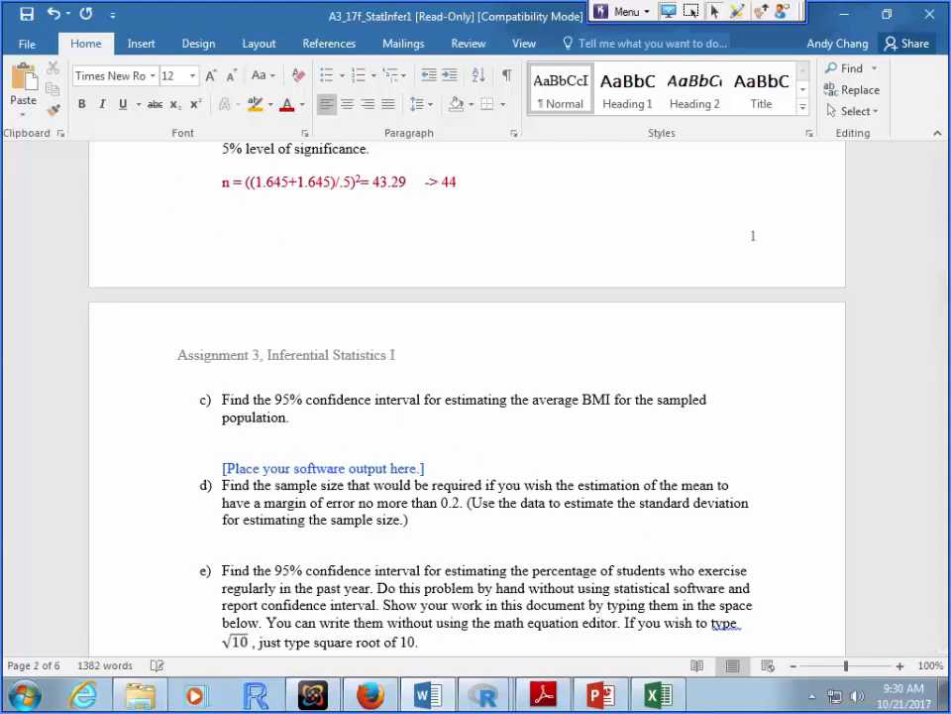
key(Tab)
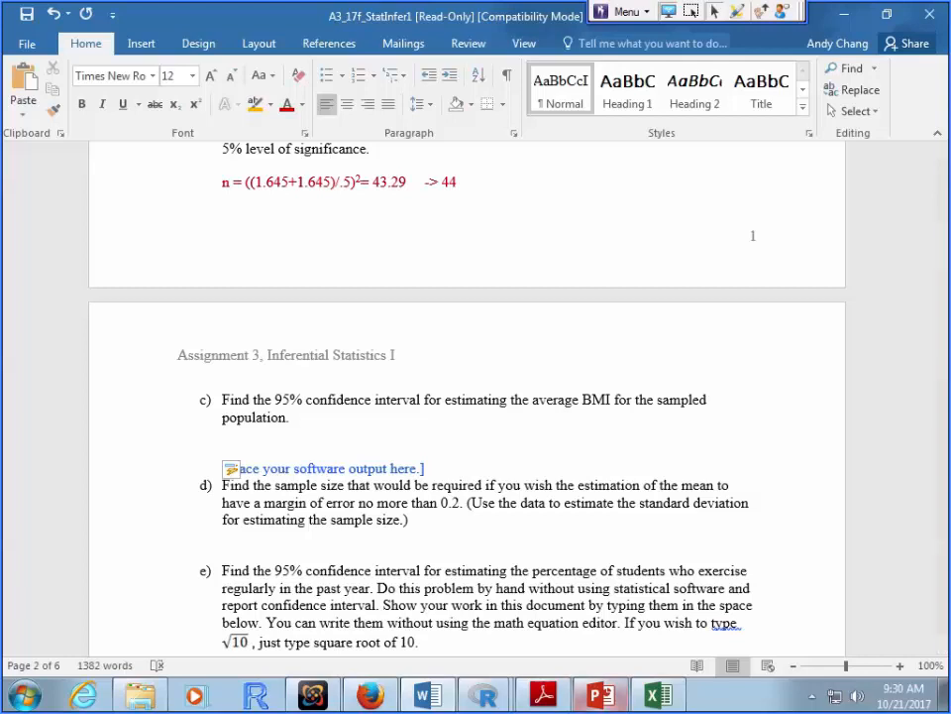
- Examine the 95 percent confidence interval in the one-sided BMI t-test output in R Commander
click(485, 695)
click(552, 623)
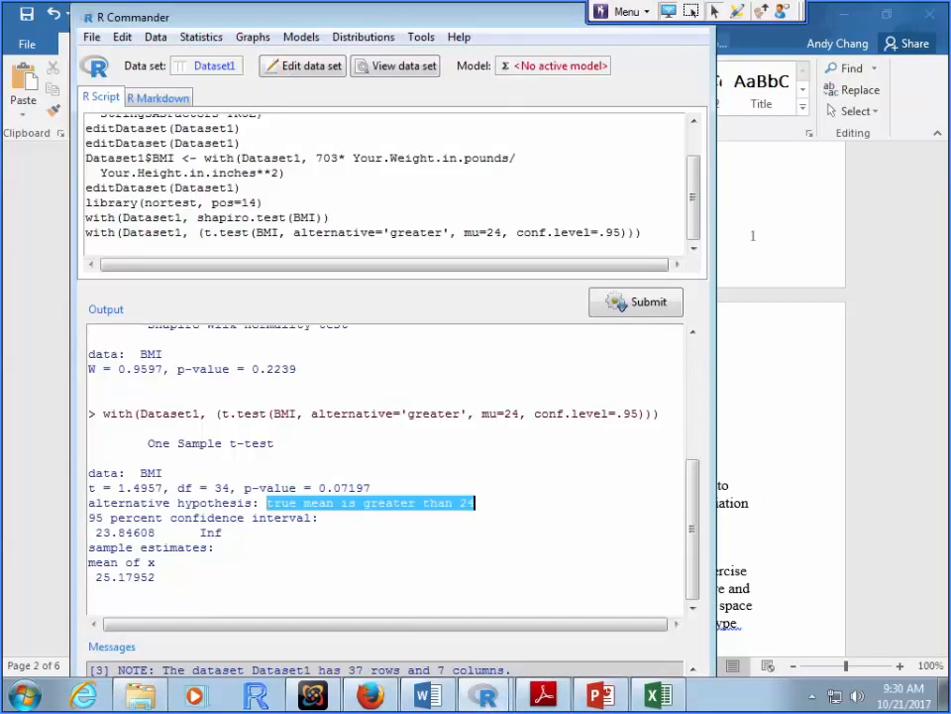
click(201, 37)
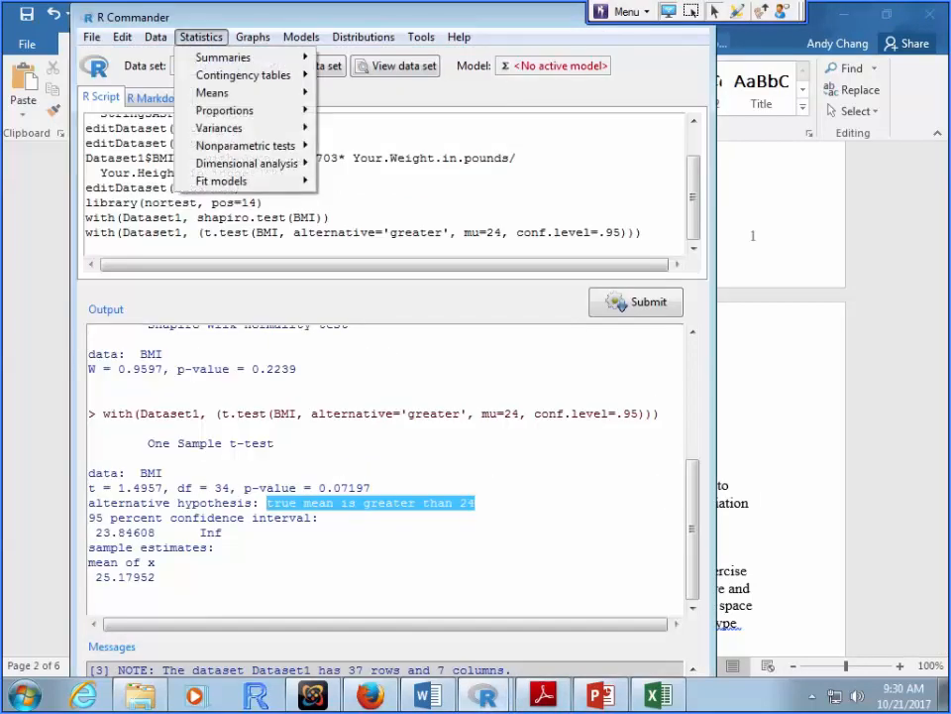
drag(222, 532, 96, 532)
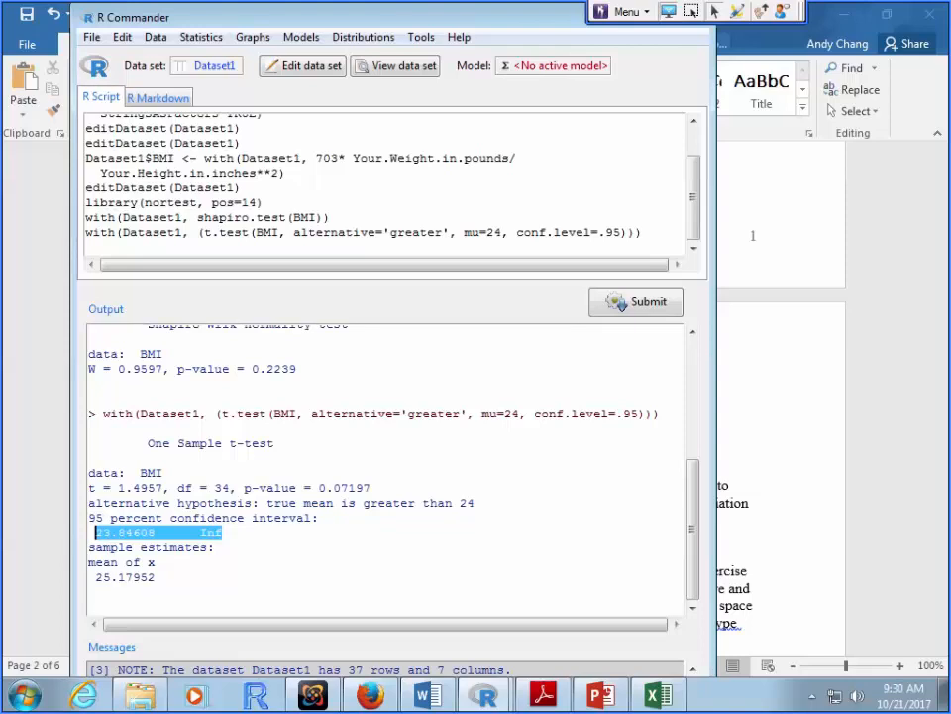
- Review the "is greater than 24" wording of question a in the Word assignment and return to question c
key(alt+Tab)
scroll(467, 396, up, 6)
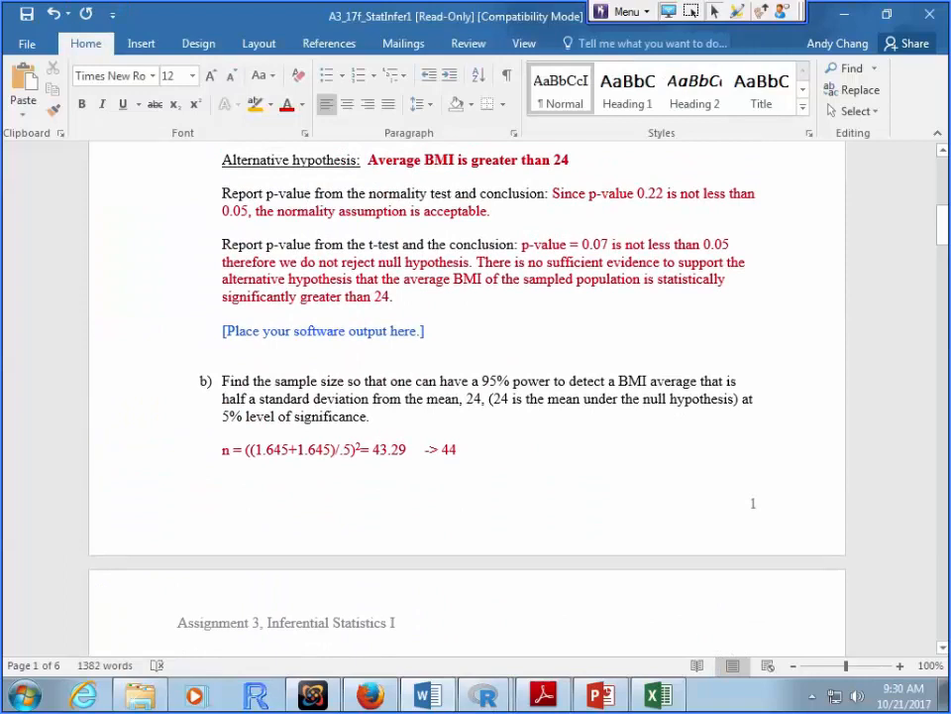
scroll(466, 396, up, 6)
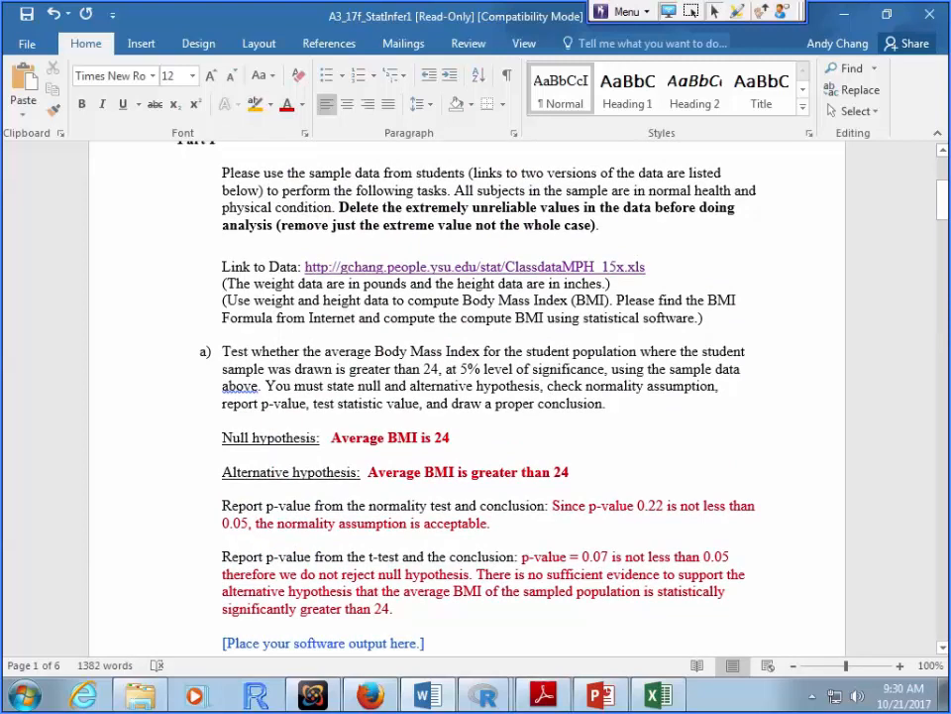
drag(268, 369, 439, 369)
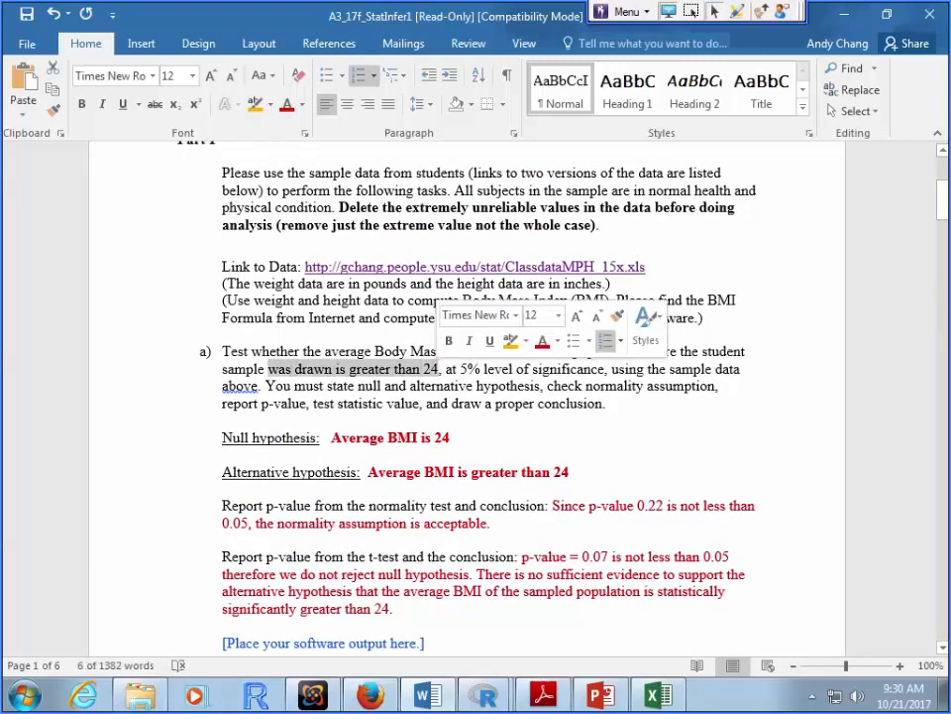
scroll(476, 396, down, 5)
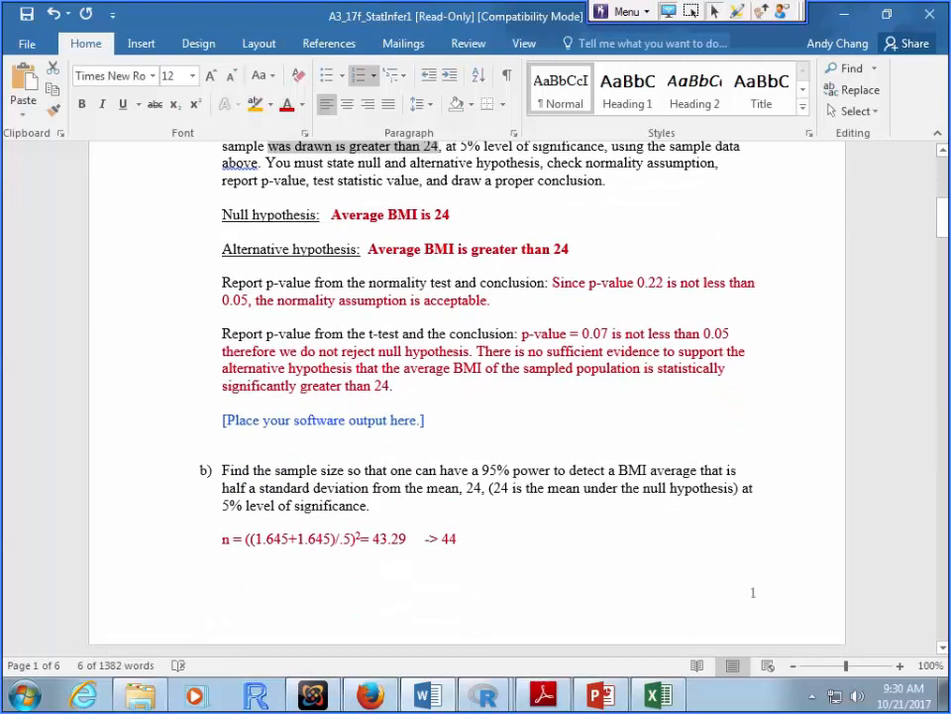
click(459, 539)
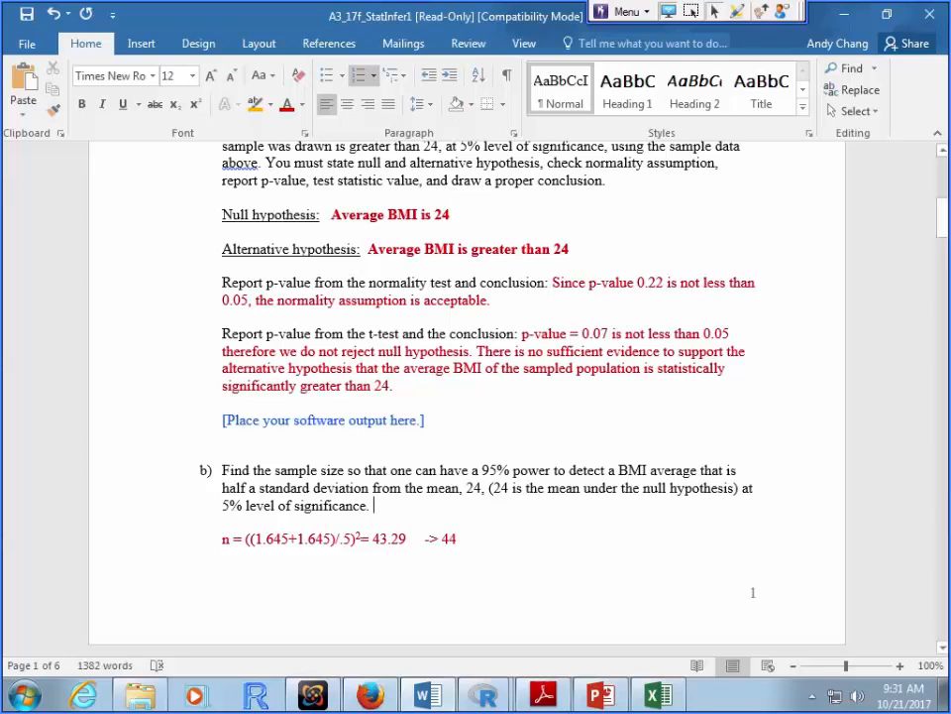
scroll(476, 396, up, 3)
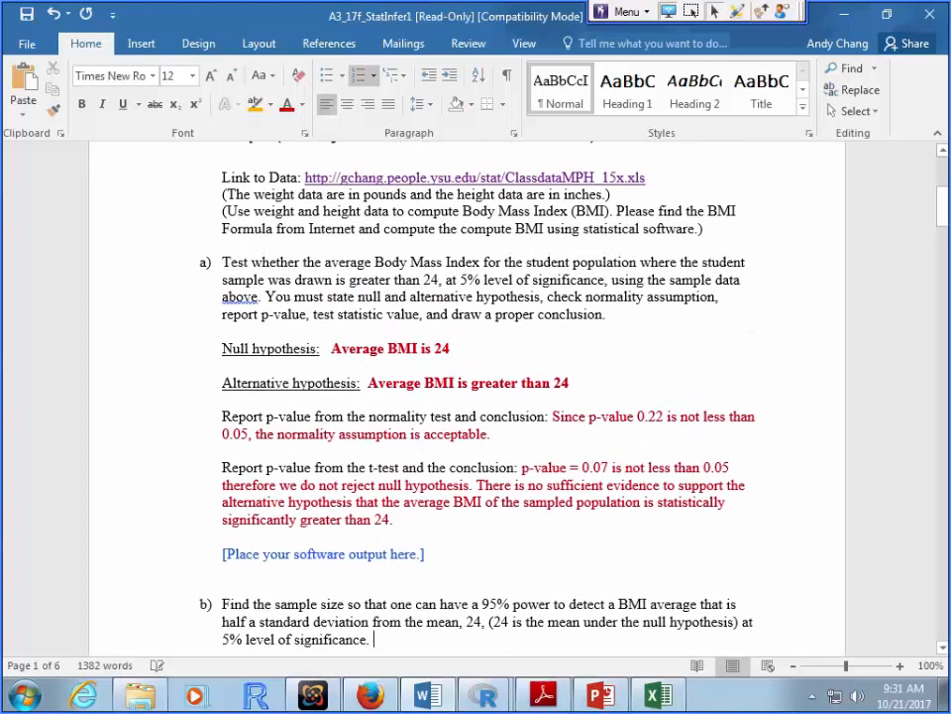
drag(335, 279, 438, 279)
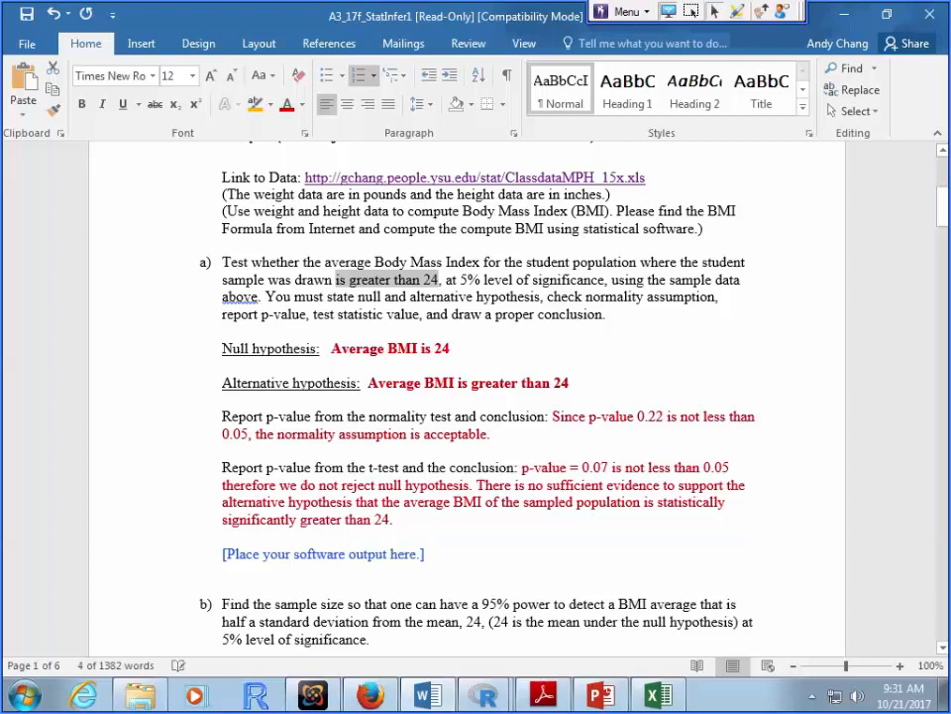
mouse_move(484, 694)
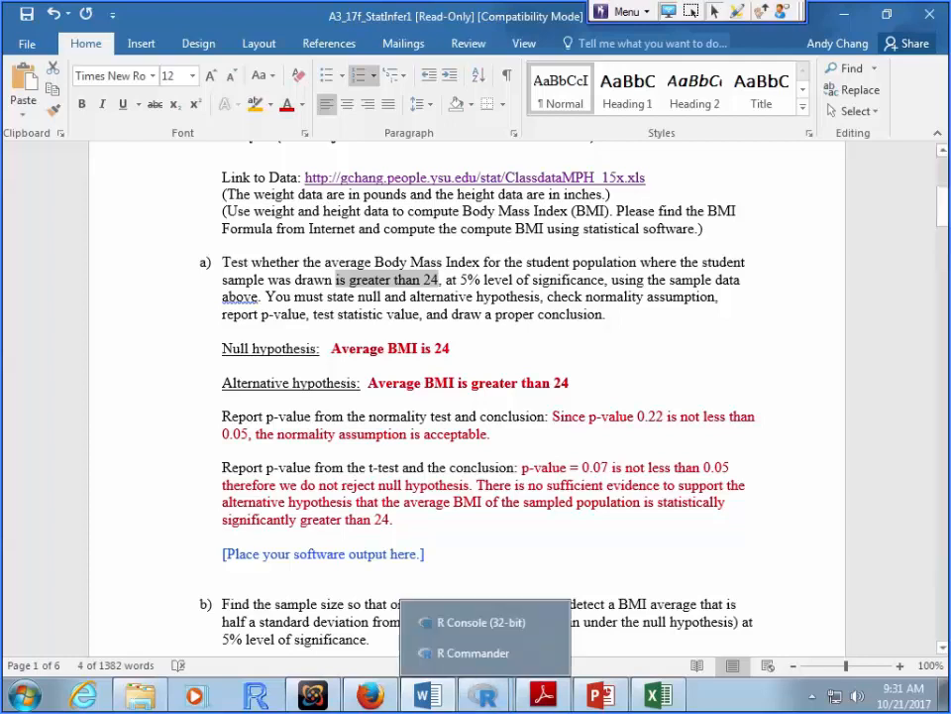
click(428, 554)
scroll(428, 554, down, 6)
scroll(428, 554, down, 4)
- Compare the alternative hypothesis with the confidence interval in the One Sample t-test output in R Commander
mouse_move(485, 694)
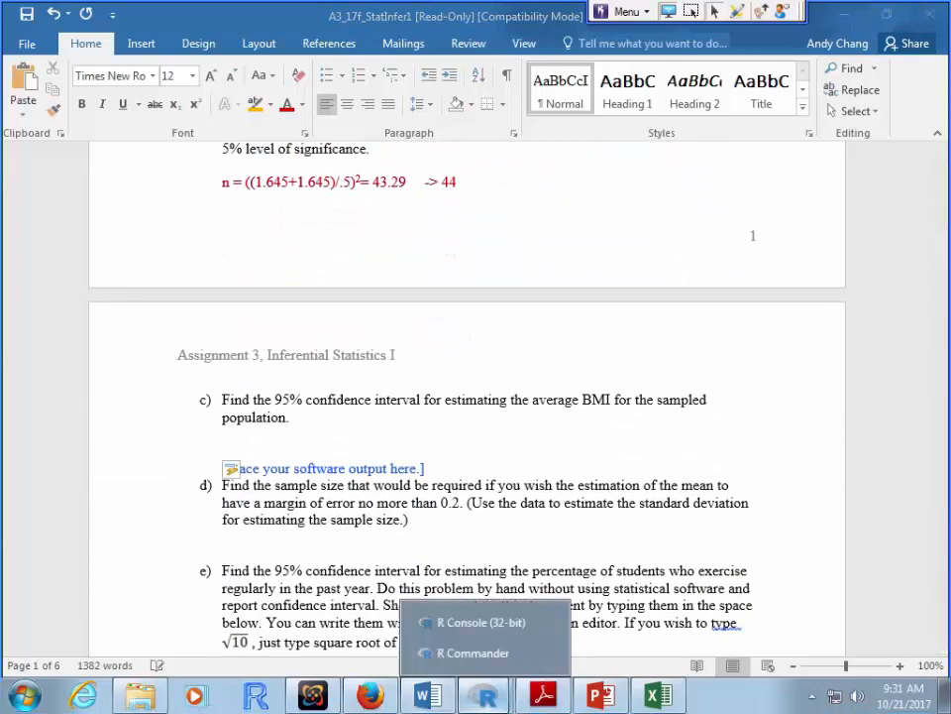
click(466, 668)
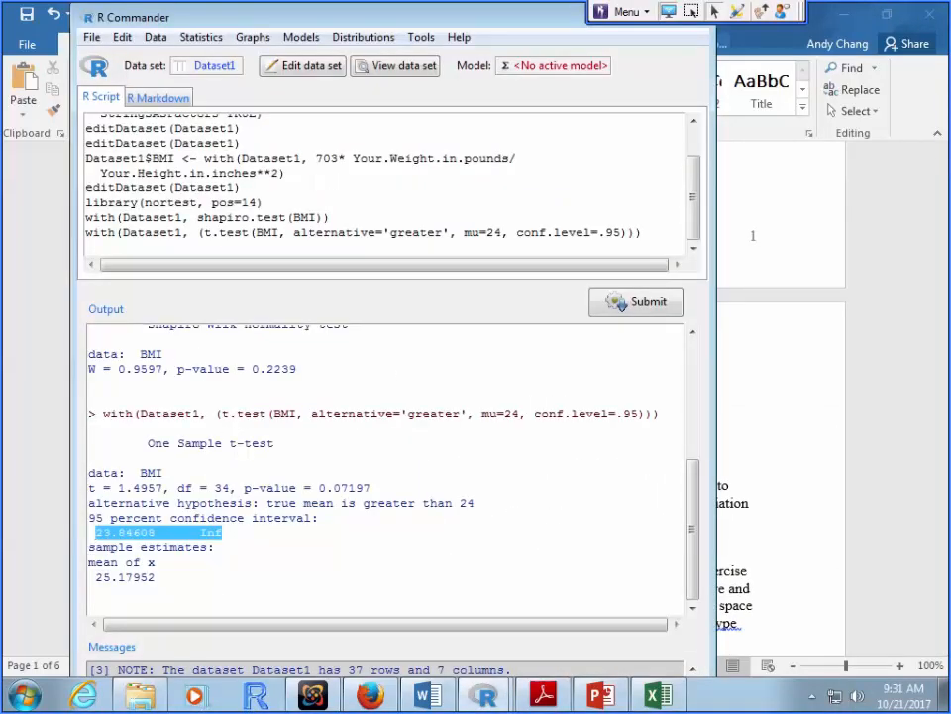
drag(147, 443, 161, 576)
drag(265, 503, 475, 502)
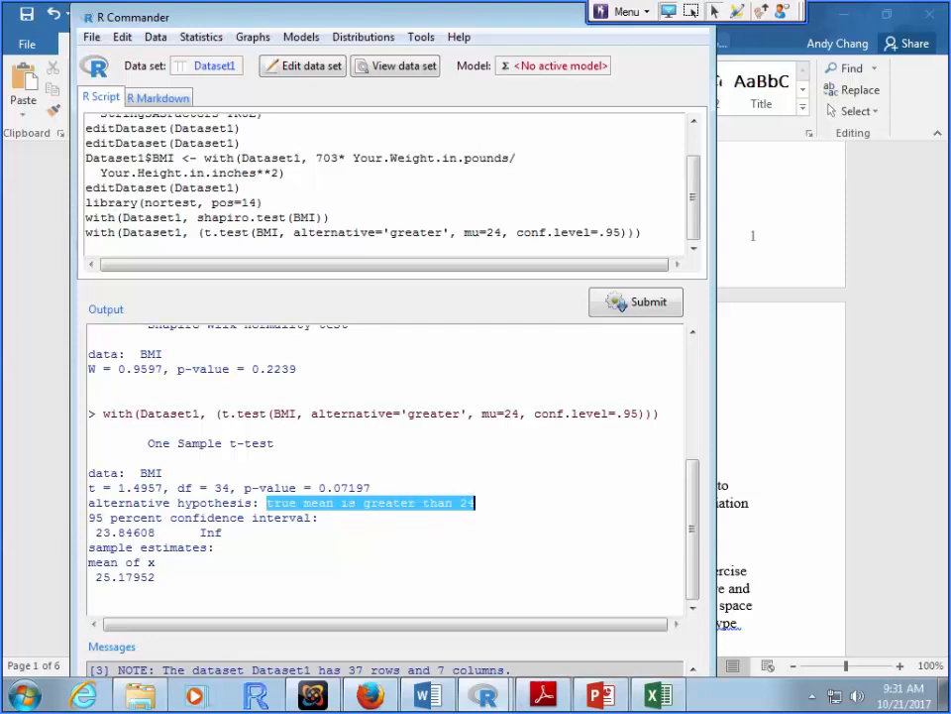
drag(222, 532, 95, 532)
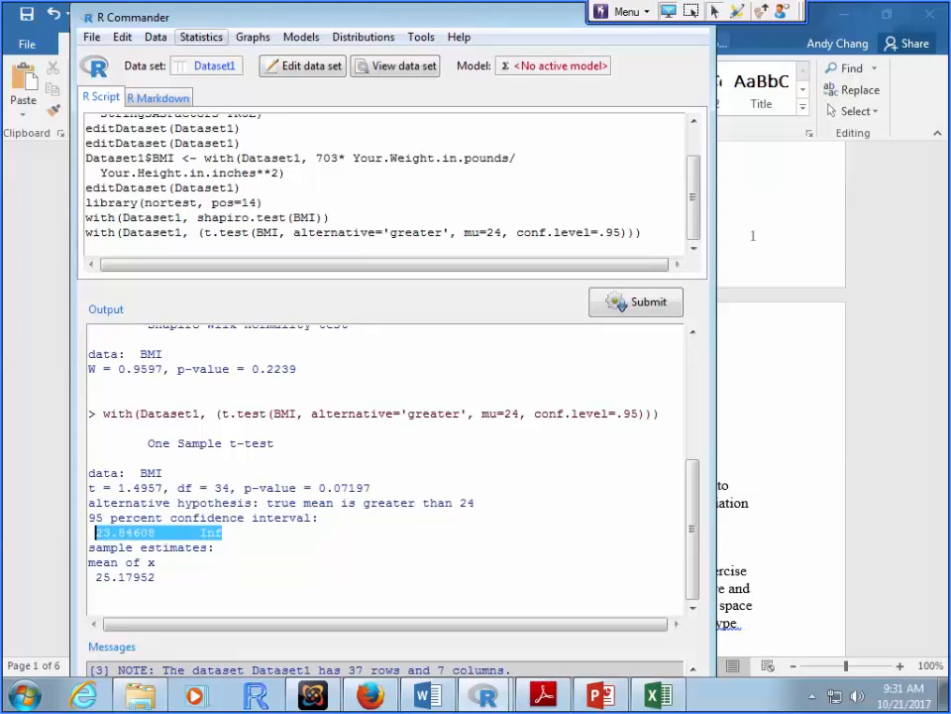
- Run a two-sided single-sample t-test on BMI with mu 24 and confidence level .95
click(201, 36)
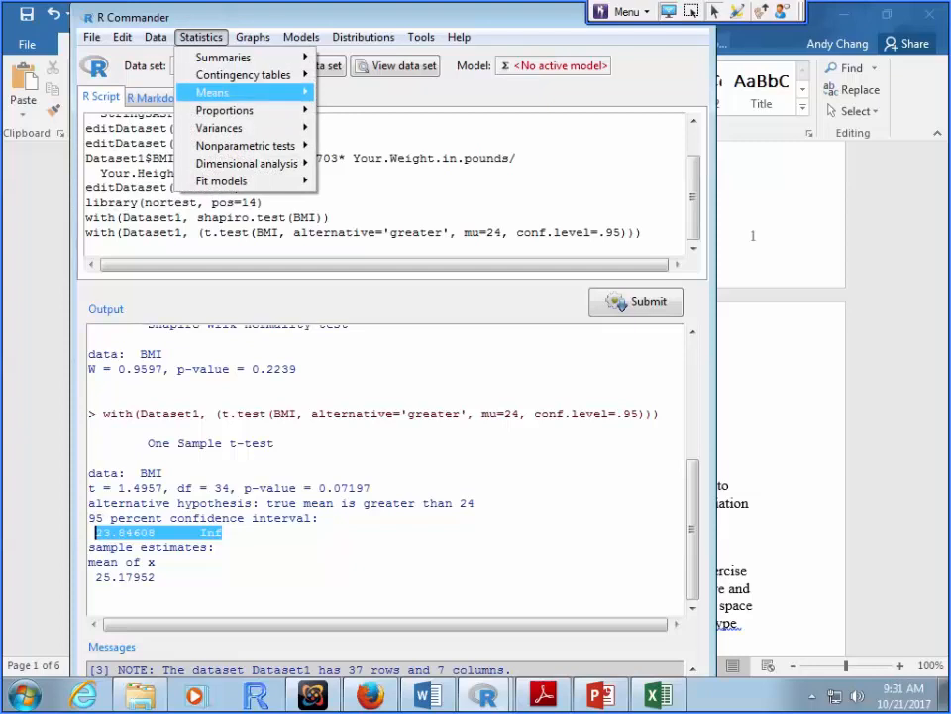
mouse_move(228, 93)
click(385, 93)
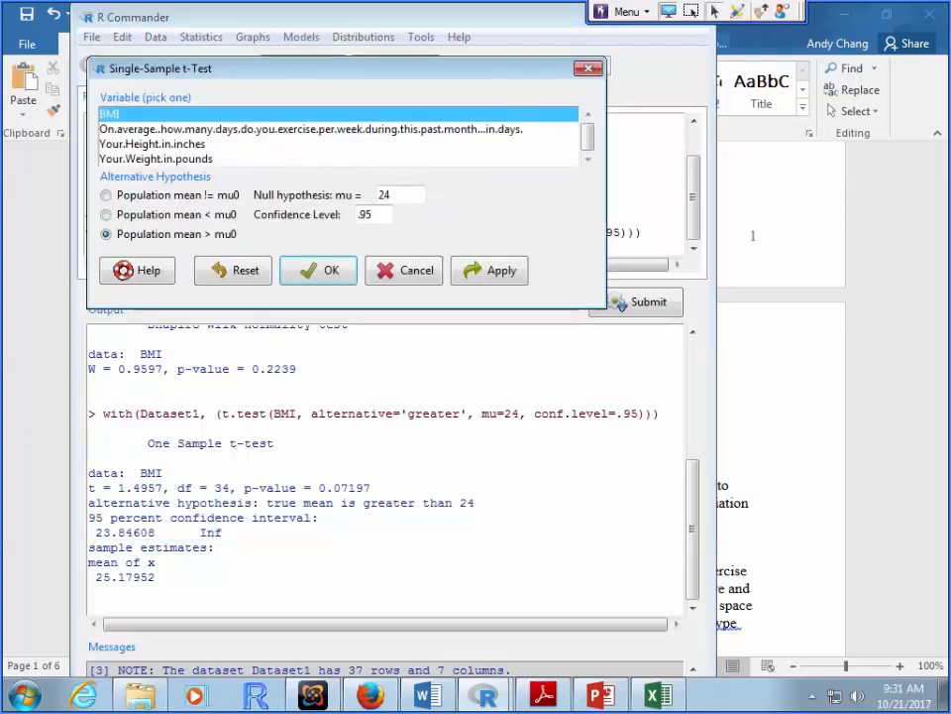
click(106, 195)
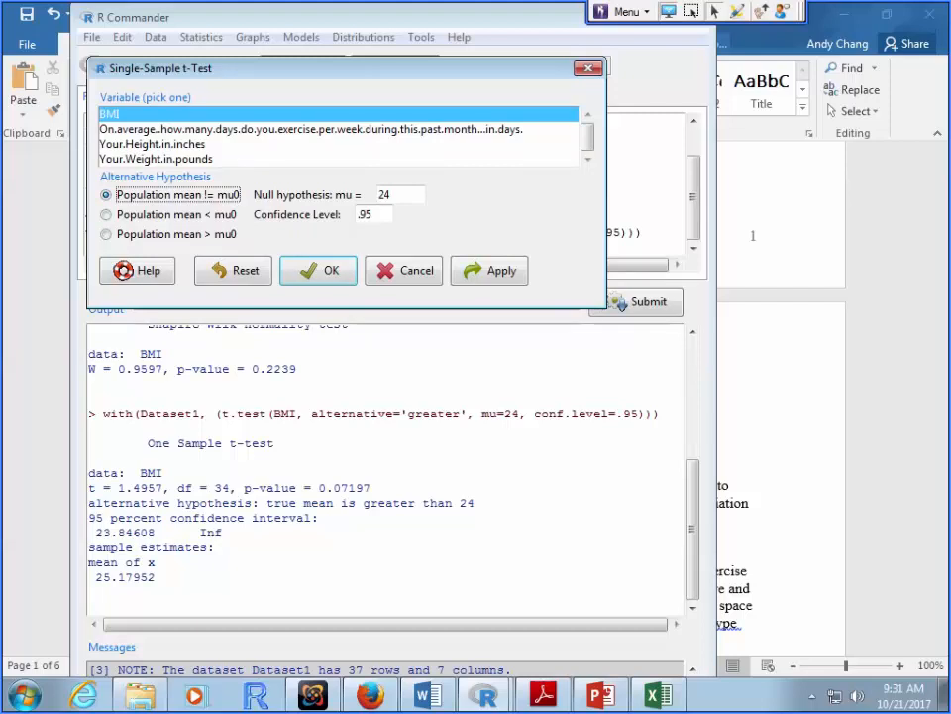
key(Return)
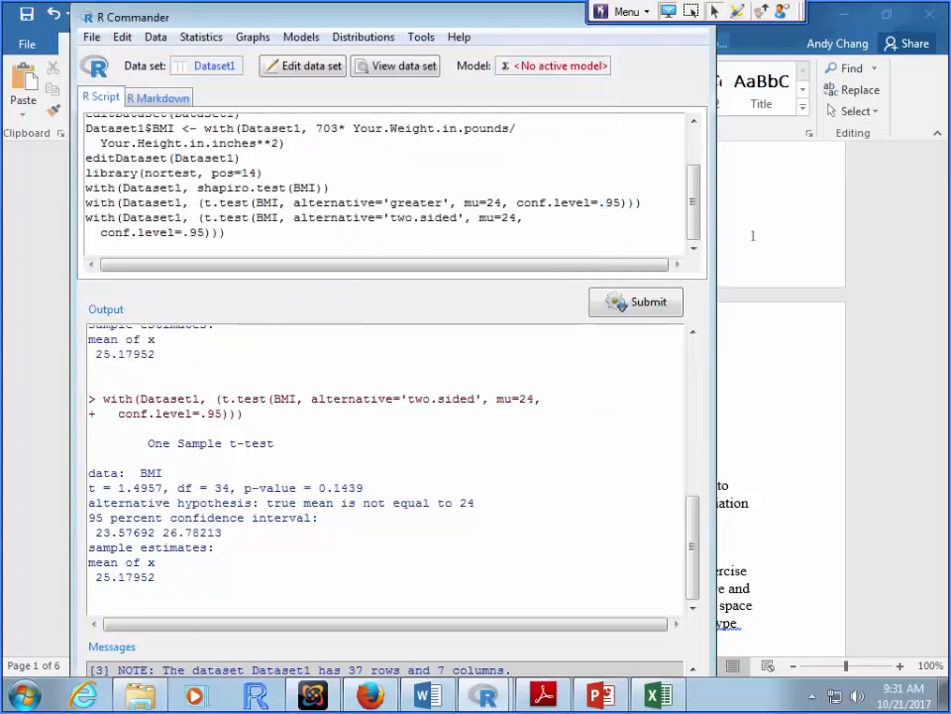
- Copy the two-sided confidence limits into the Word answer line for question c, formatted as (23.57692, 26.78213)
drag(222, 532, 88, 532)
key(ctrl+c)
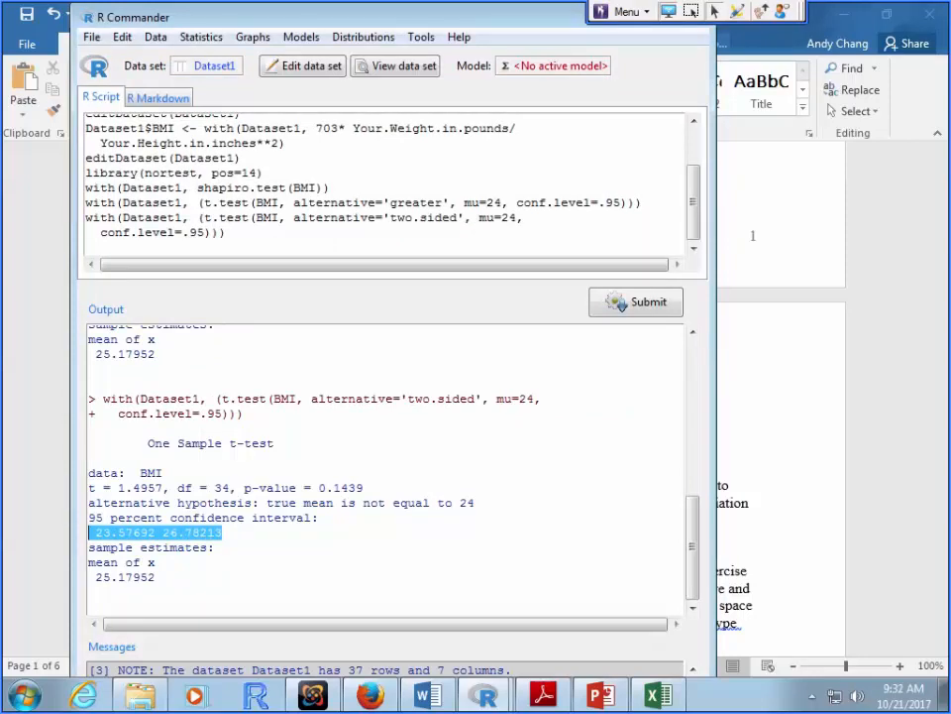
key(alt+Tab)
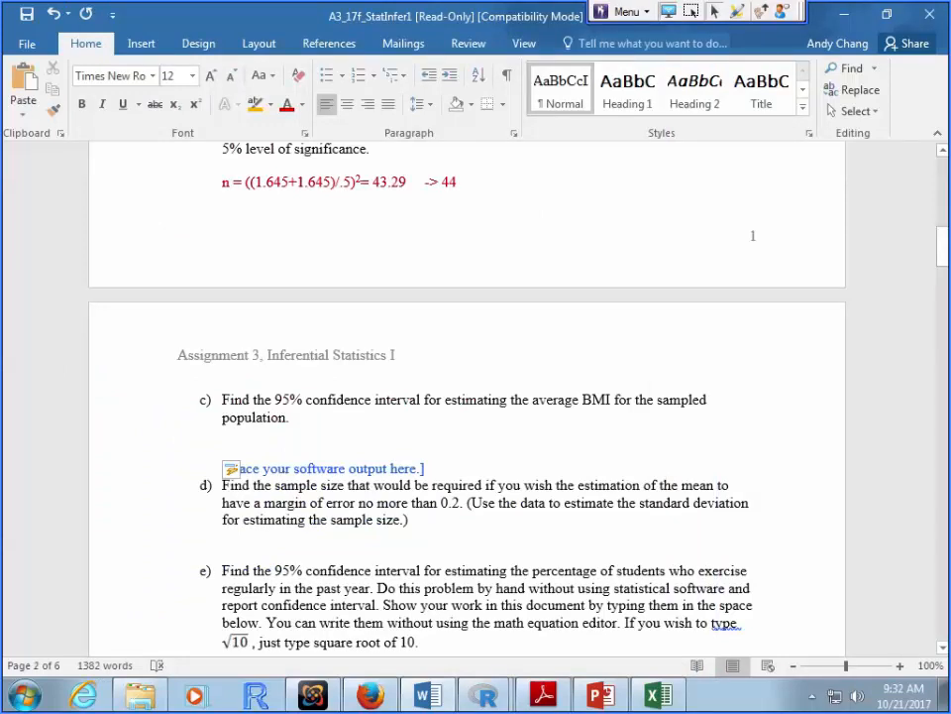
key(ctrl+v)
text())
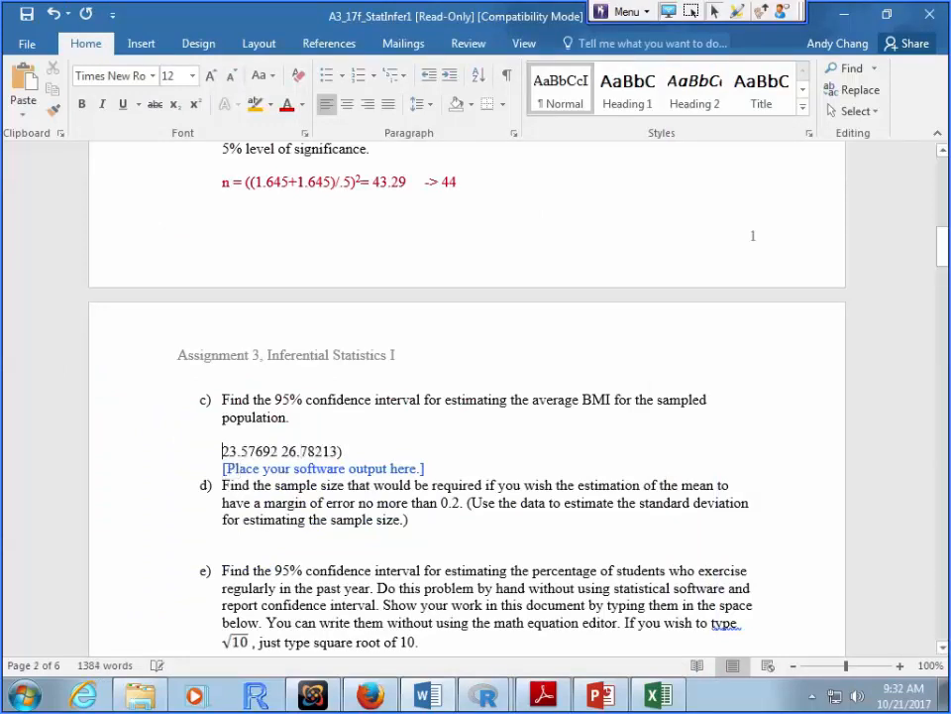
text(()
click(286, 451)
text(,)
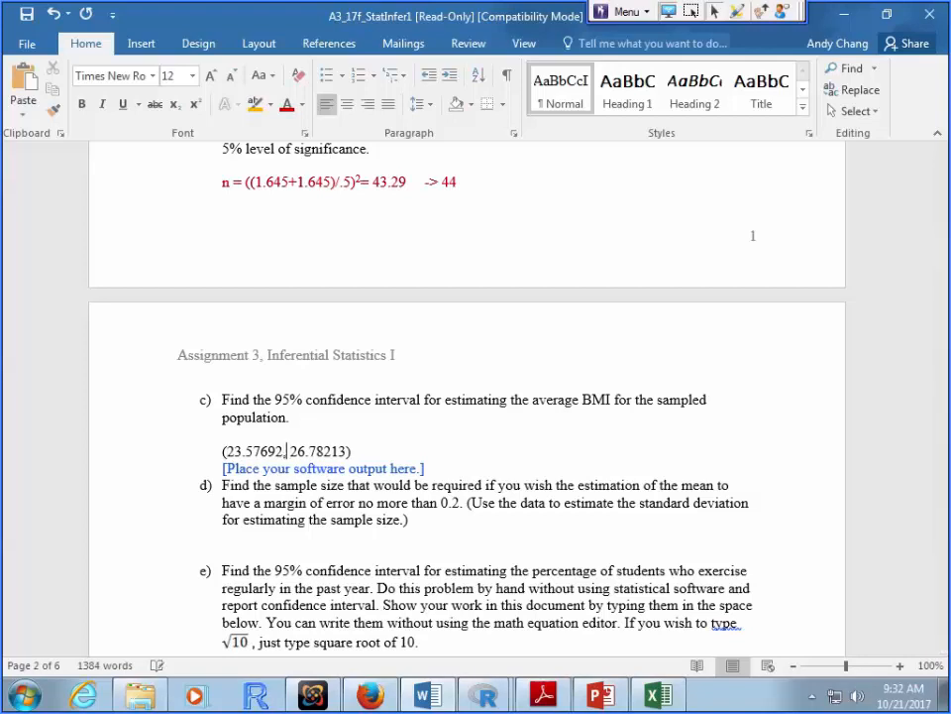
- Colour the question c interval dark red and add a blank line above question d
triple_click(286, 451)
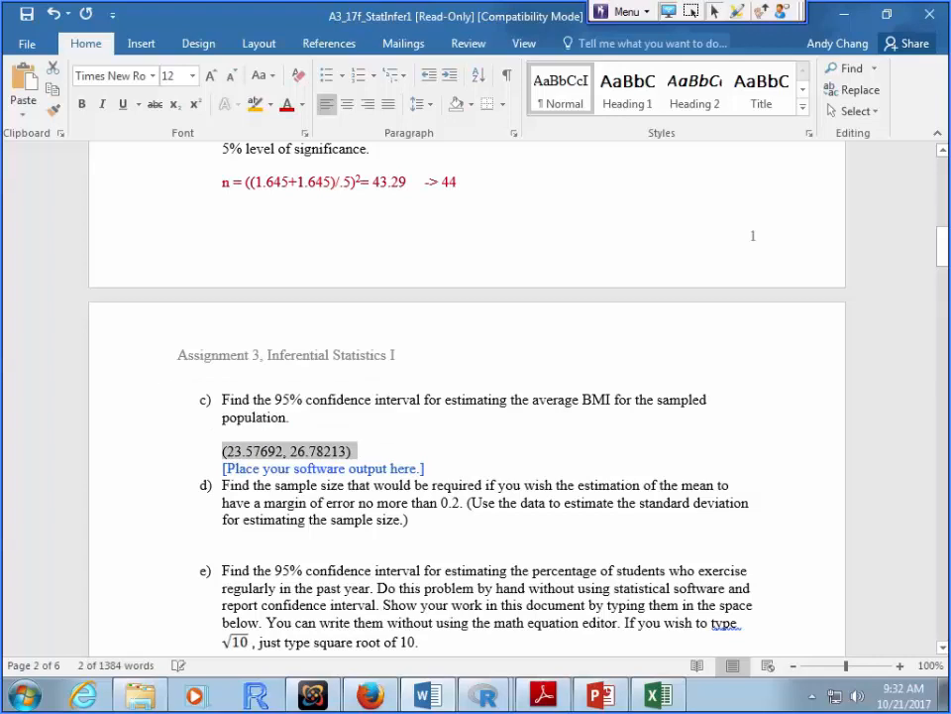
click(287, 105)
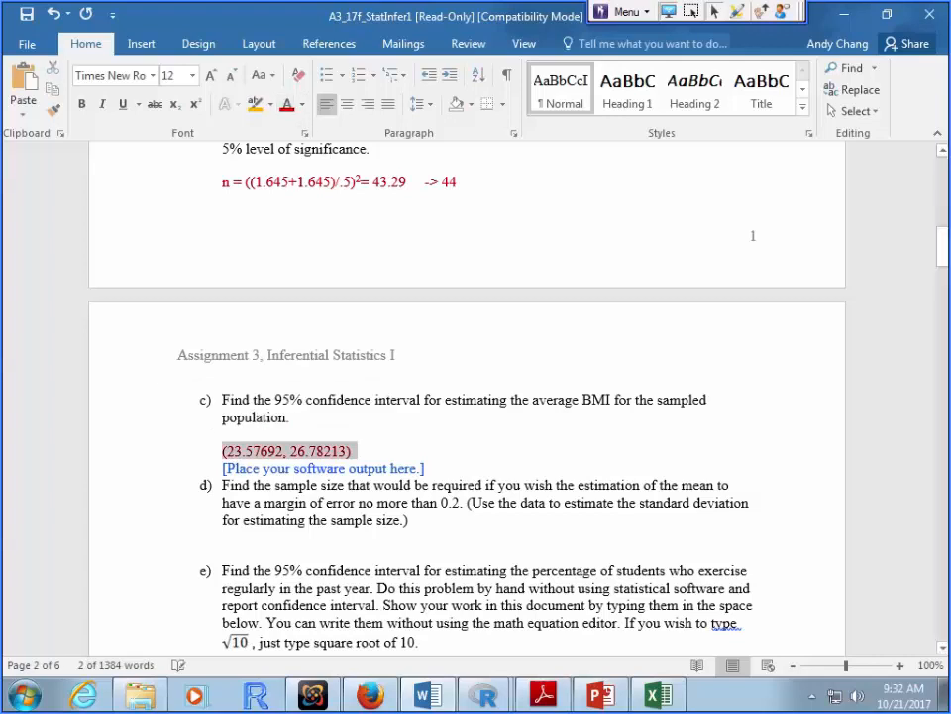
click(352, 451)
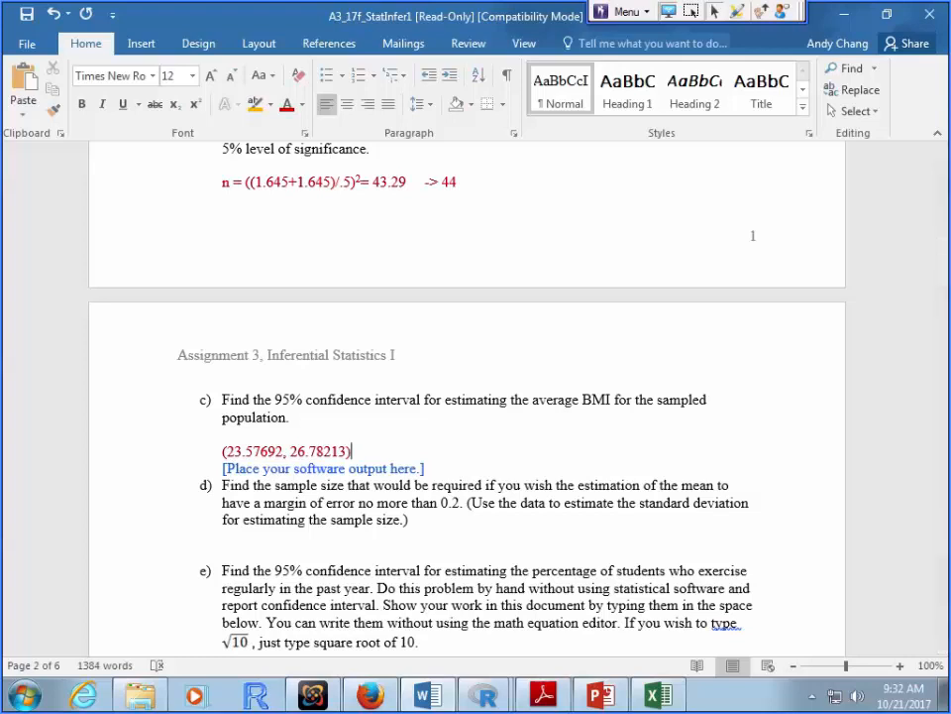
click(425, 469)
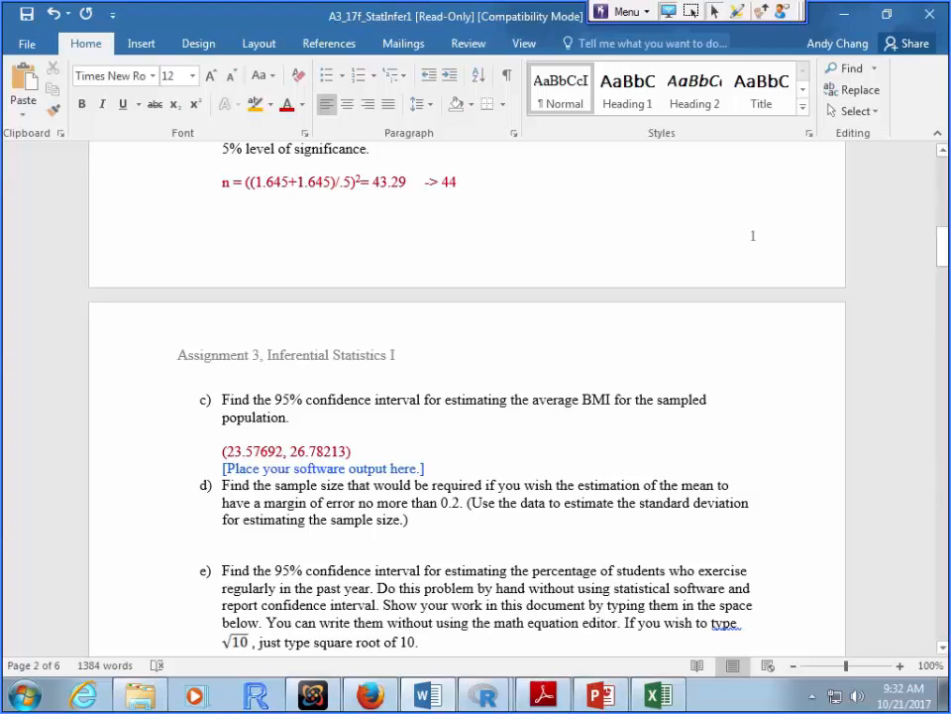
key(Return)
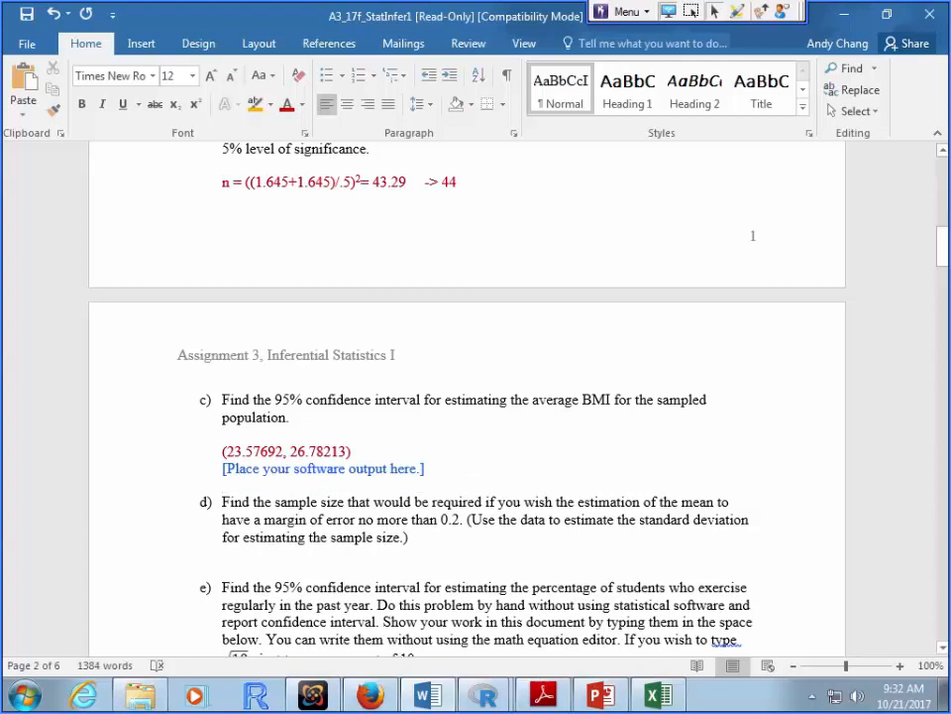
- Copy the sample mean 25.17952 from the R Commander output and paste it after the interval in the Word document
mouse_move(485, 696)
click(466, 652)
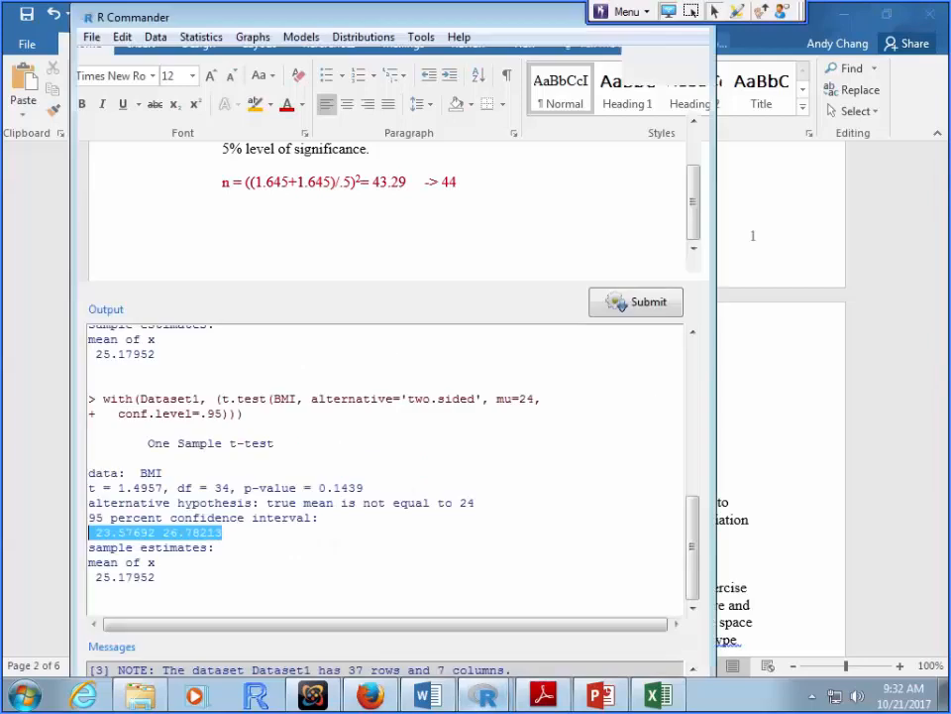
drag(163, 576, 88, 577)
key(ctrl+c)
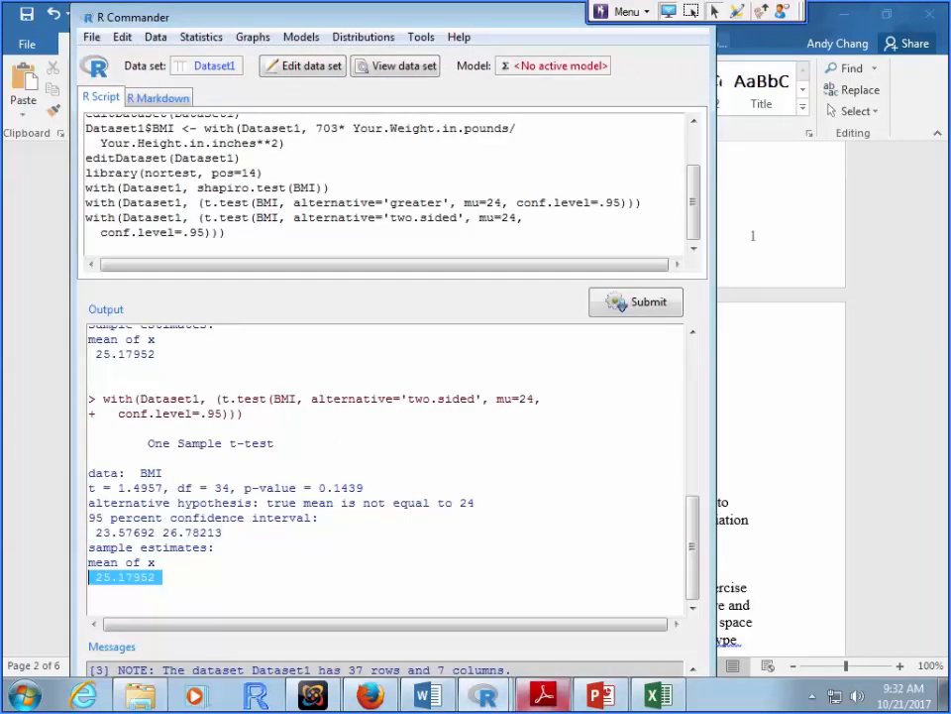
key(alt+Tab)
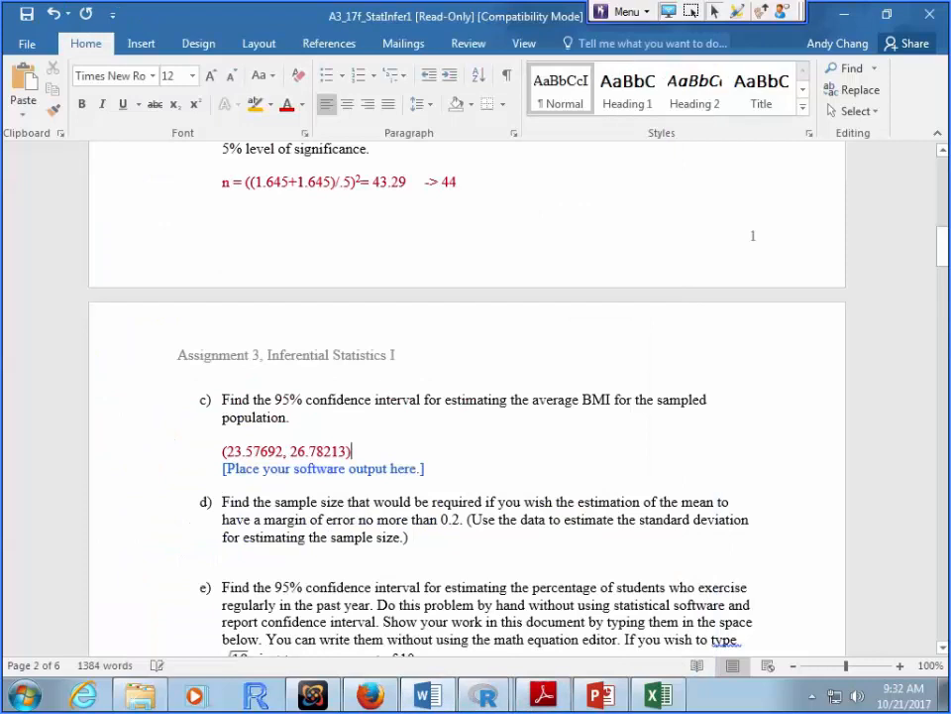
key(ctrl+v)
- Insert a ± symbol after 25.17952, separated from it by a space
click(140, 44)
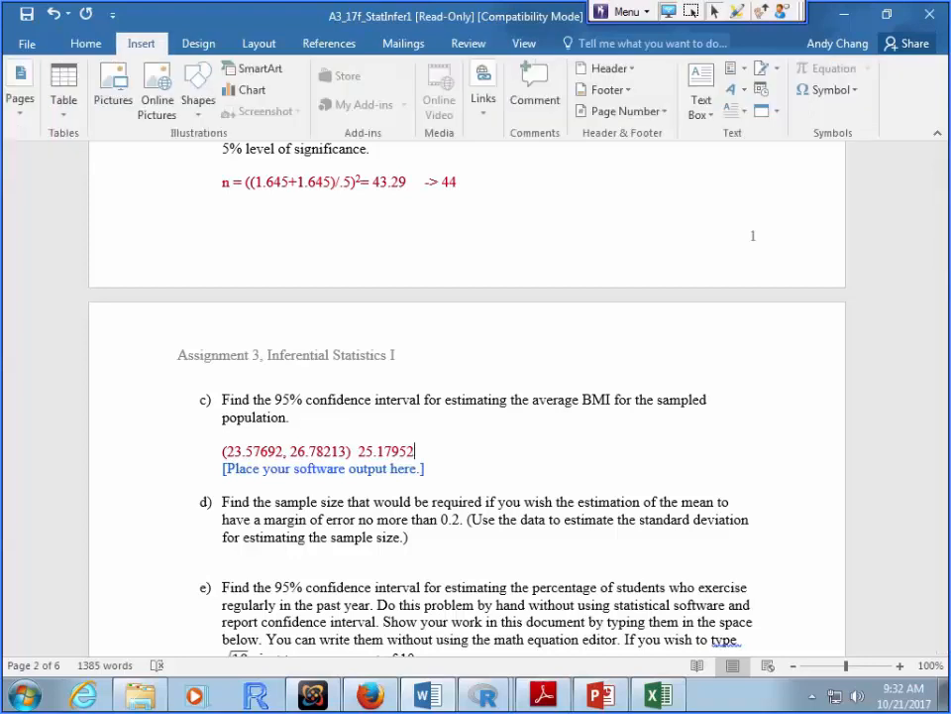
click(830, 89)
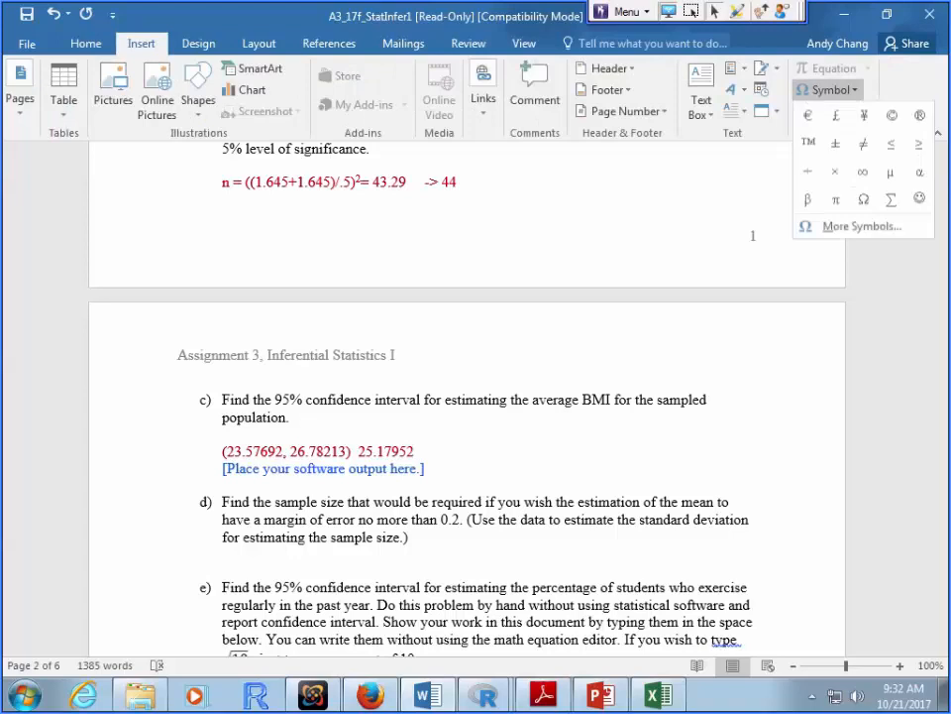
click(836, 145)
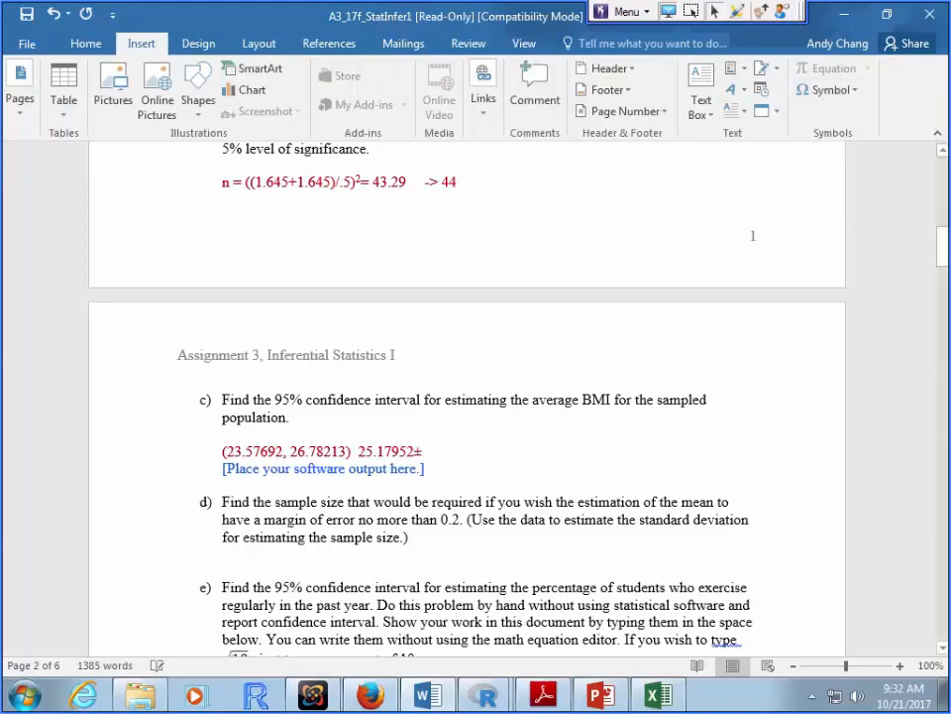
key(Left)
key(Right)
- Compare the lower and upper confidence limits with the sample mean in the question c answer
drag(359, 452, 417, 452)
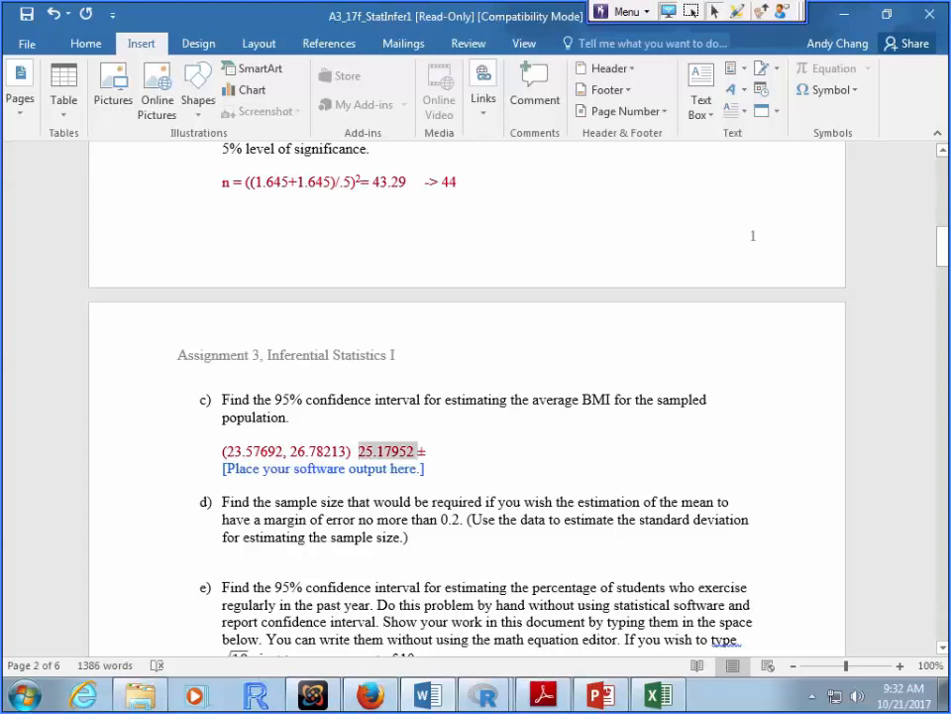
click(331, 451)
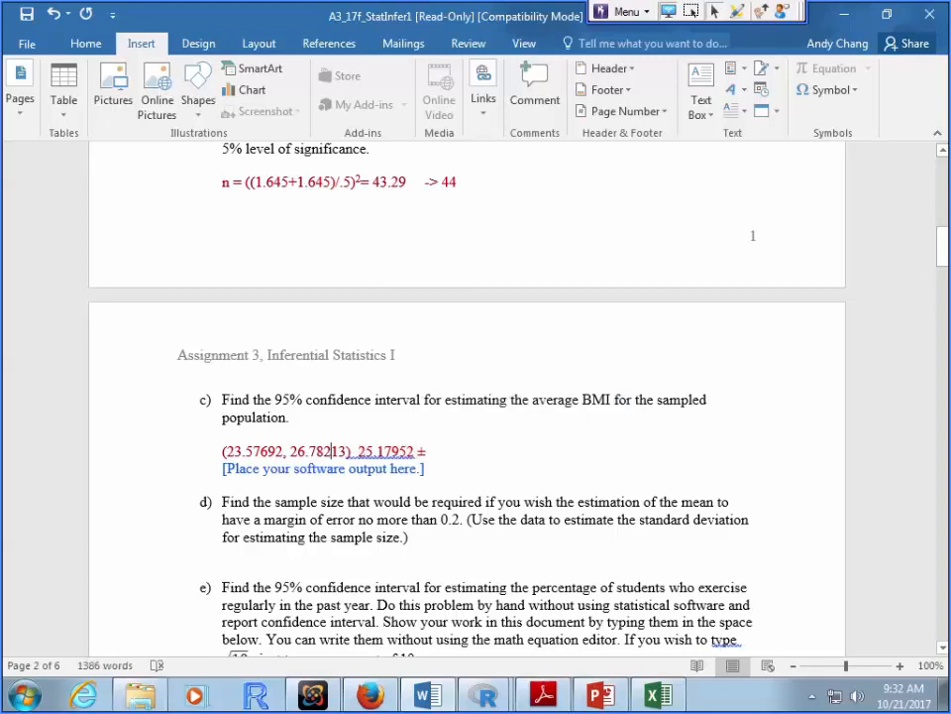
click(373, 451)
click(260, 451)
drag(222, 451, 346, 450)
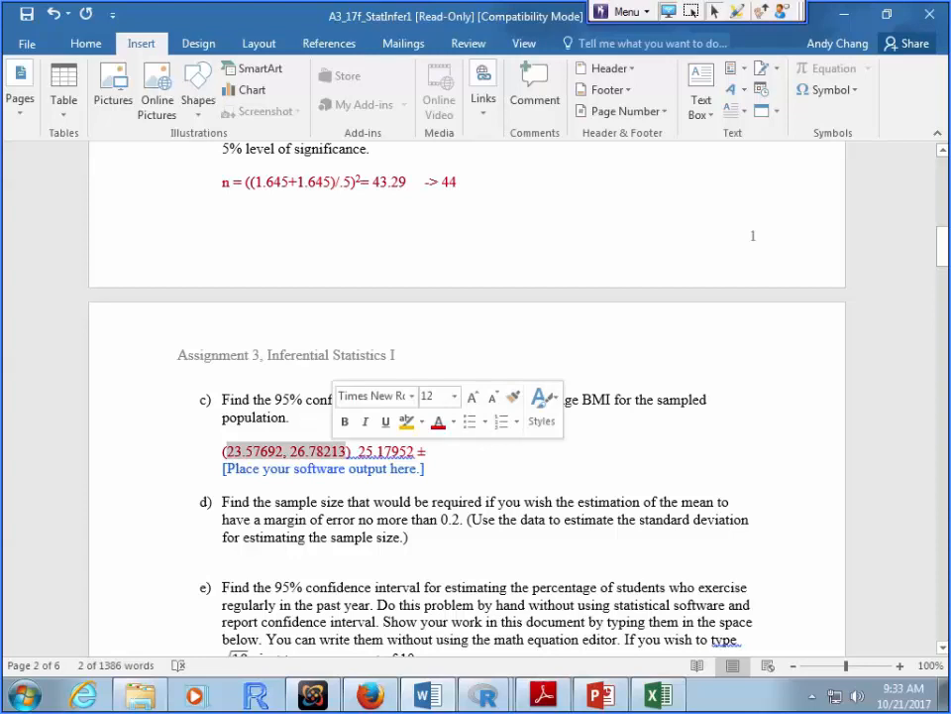
click(300, 451)
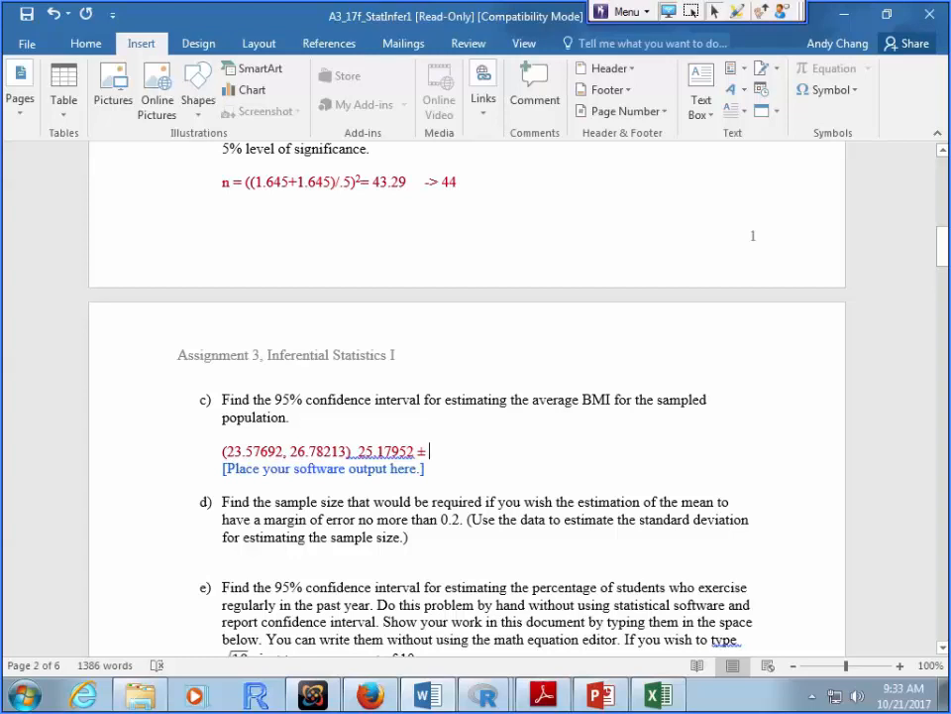
click(374, 451)
click(429, 450)
- Copy the upper limit and sample mean from the Word answer and paste them into cell A2 in Excel
drag(291, 451, 417, 451)
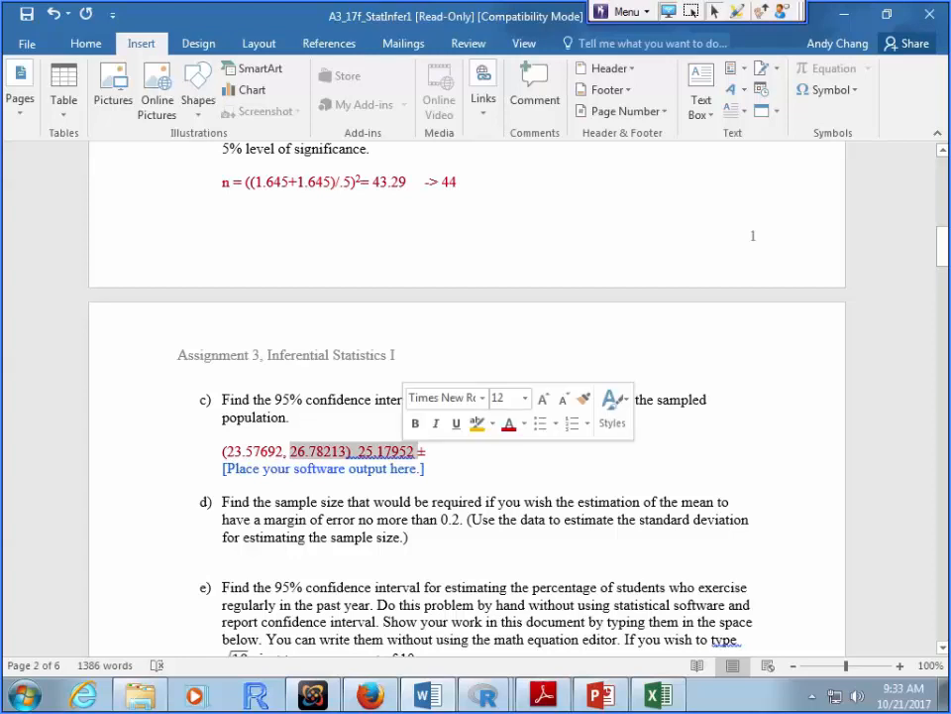
key(ctrl+c)
key(alt+Tab)
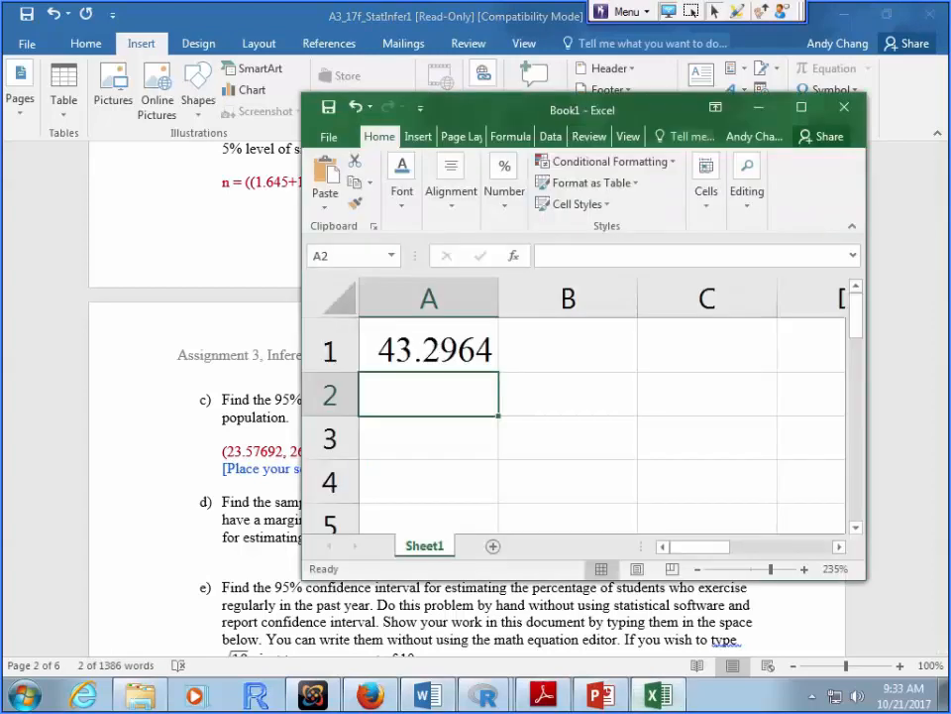
key(ctrl+v)
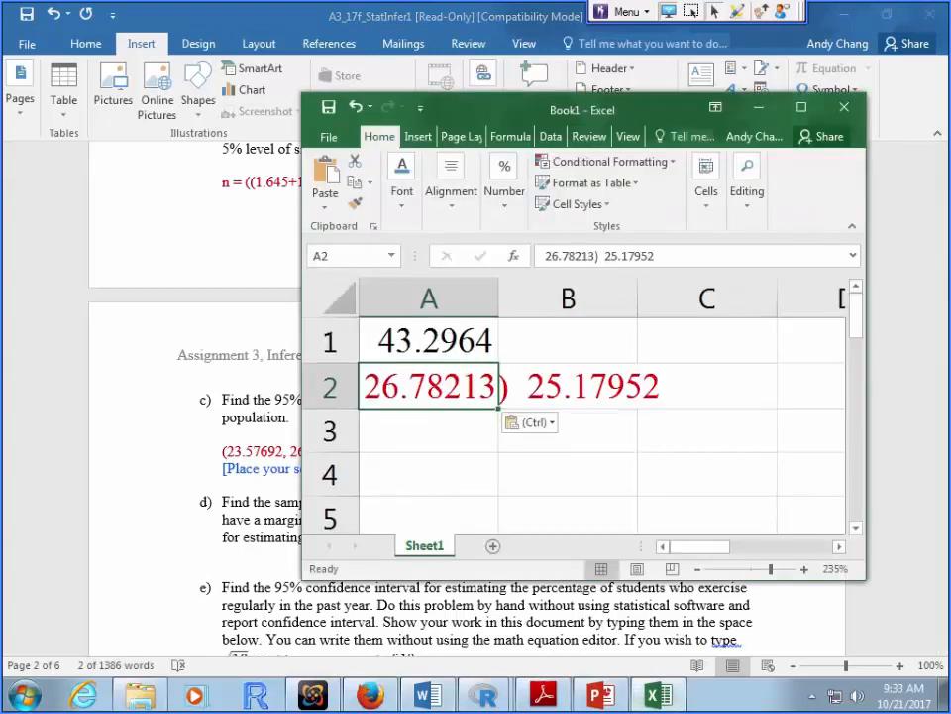
- Edit cell A2 into the formula =26.78213-25.17952 to calculate the margin of error
double_click(366, 386)
text(-)
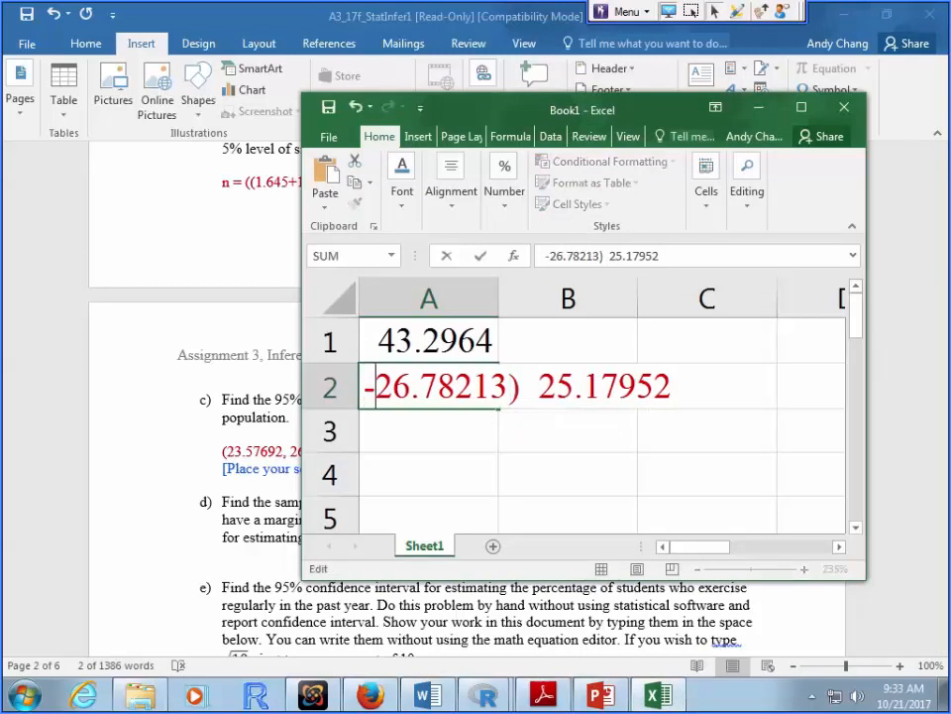
key(BackSpace)
text(=)
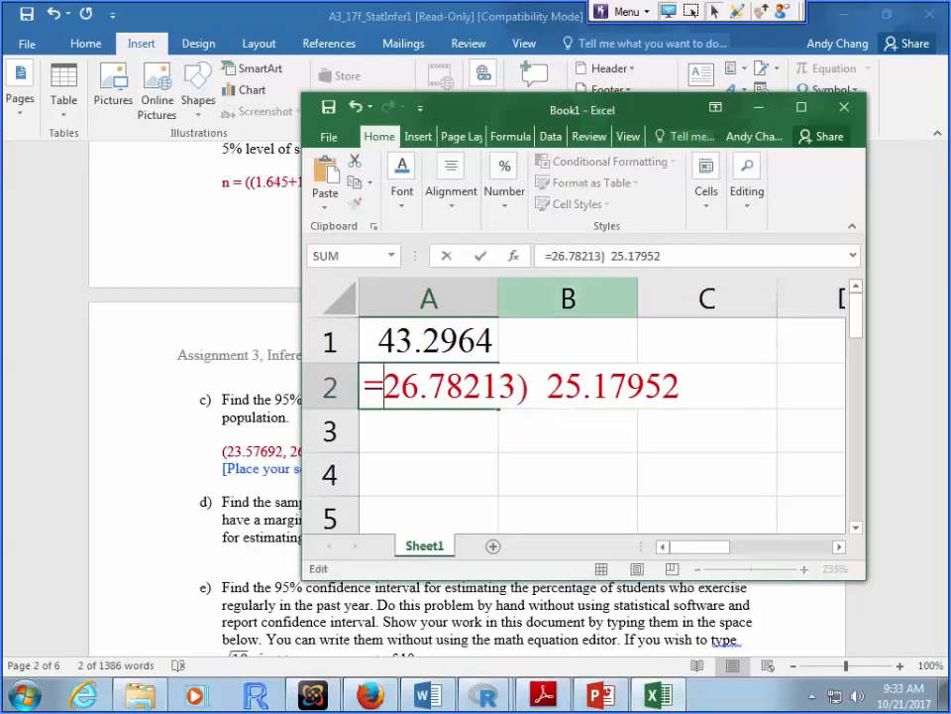
click(612, 256)
key(BackSpace)
key(BackSpace)
key(BackSpace)
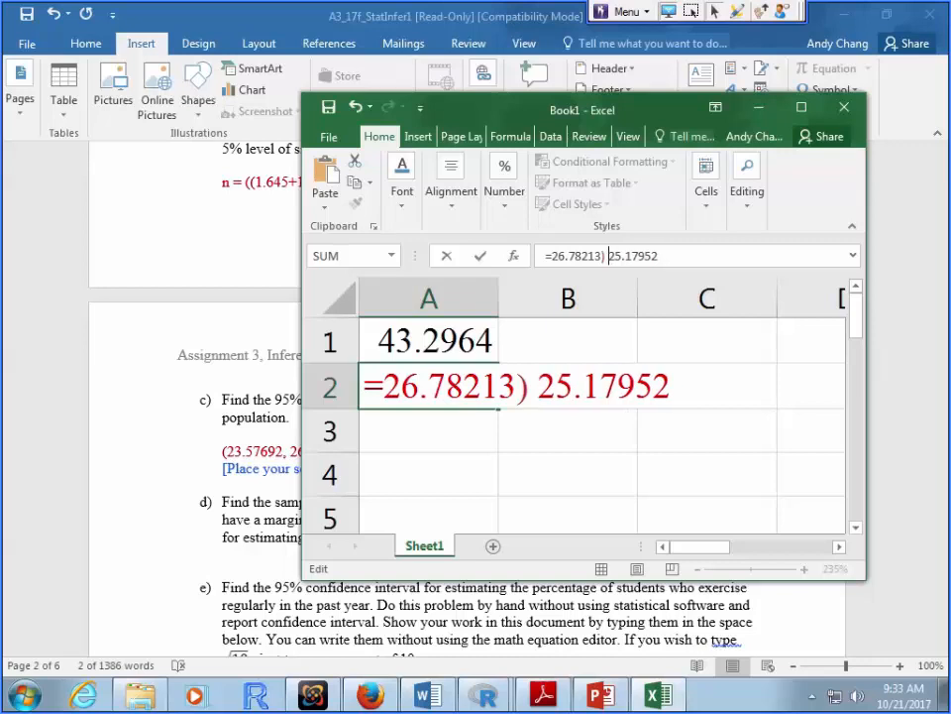
text(=)
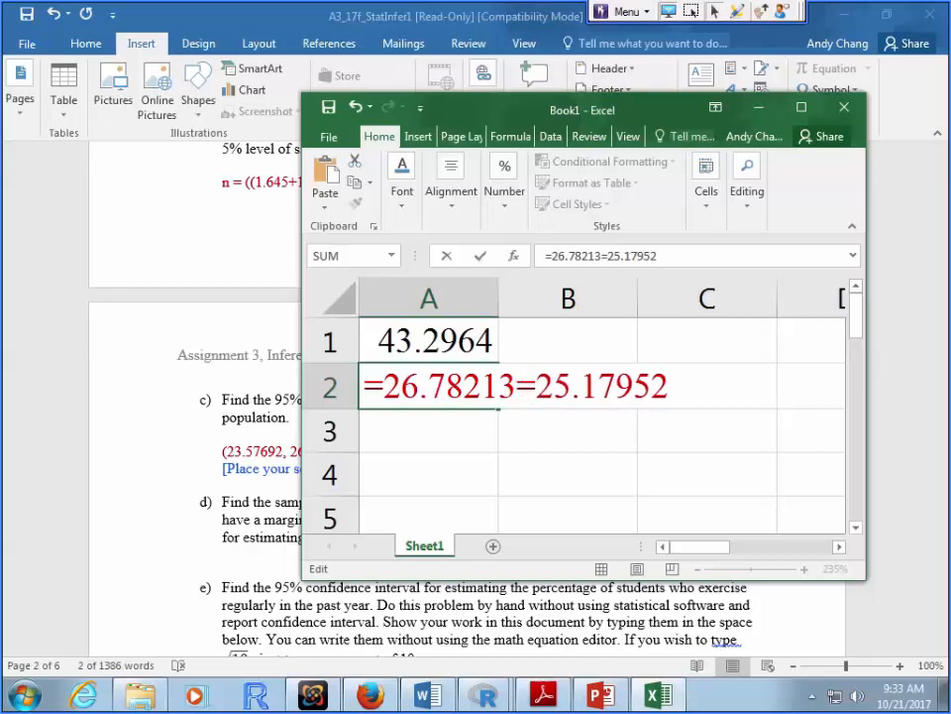
key(BackSpace)
text(-)
key(Return)
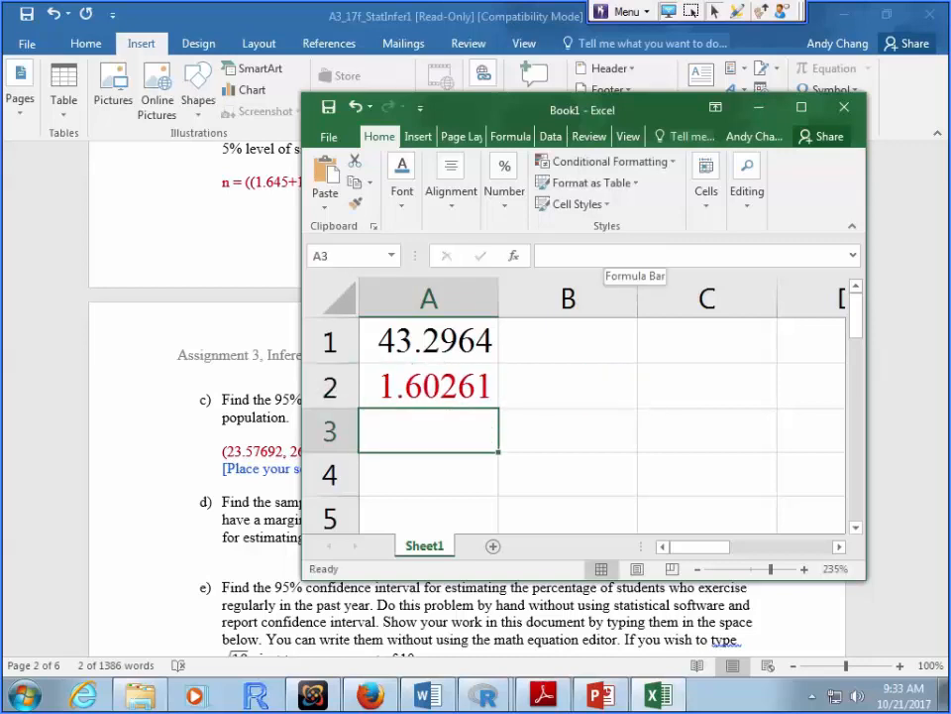
- Copy the margin of error 1.60261 from cell A2 and paste it after the ± symbol in the Word answer
key(Up)
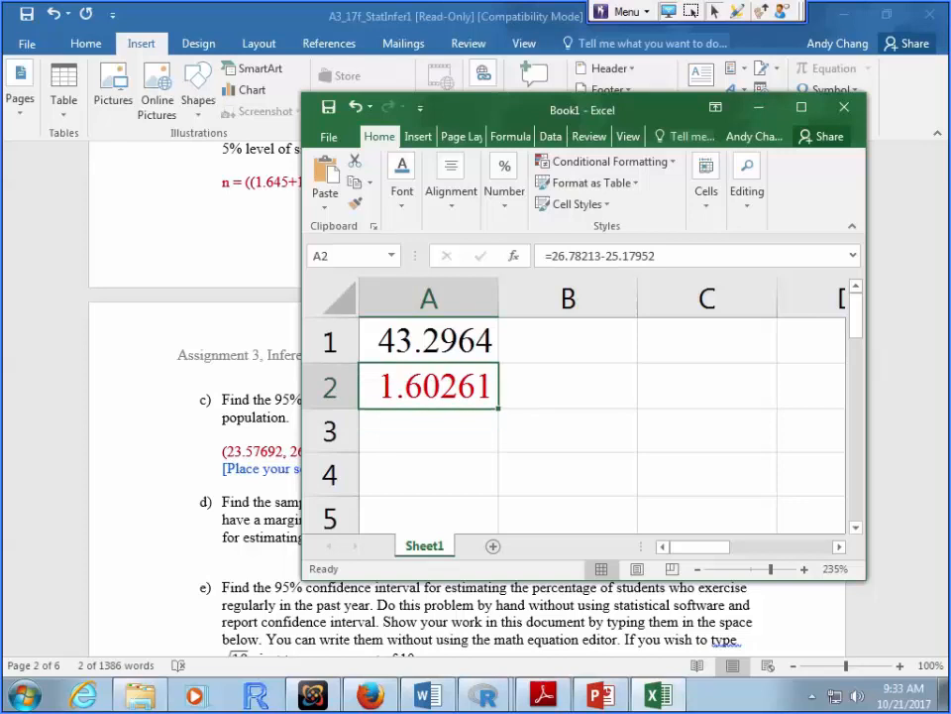
double_click(481, 386)
click(555, 431)
click(455, 387)
right_click(466, 387)
click(493, 310)
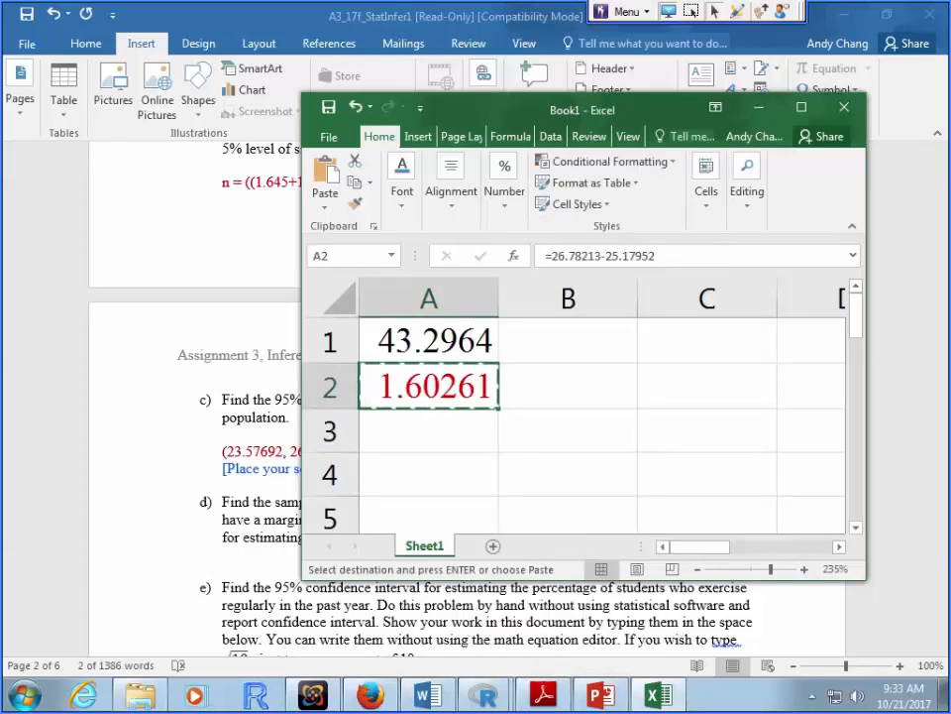
key(alt+Tab)
click(429, 452)
right_click(441, 454)
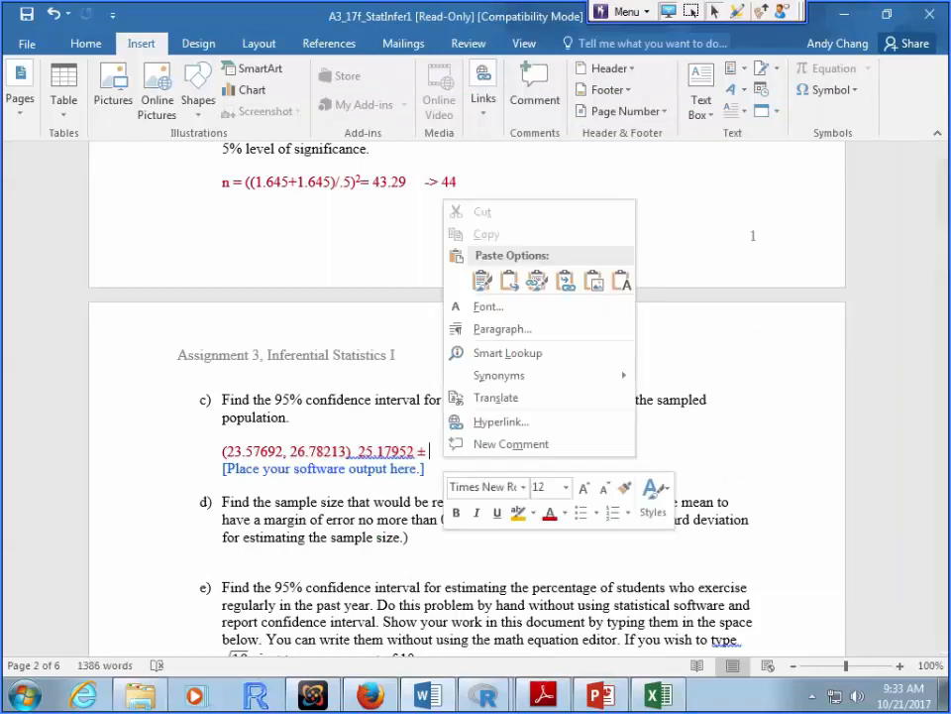
click(482, 281)
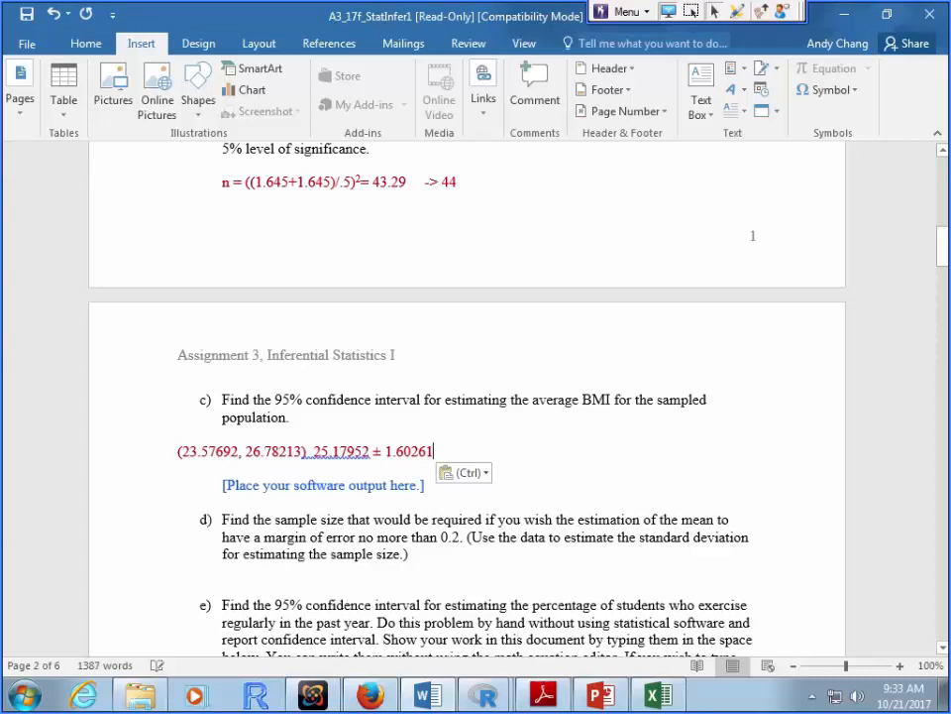
- Separate the interval from the mean ± margin expression with a wider gap and indent the question c answer line
click(313, 452)
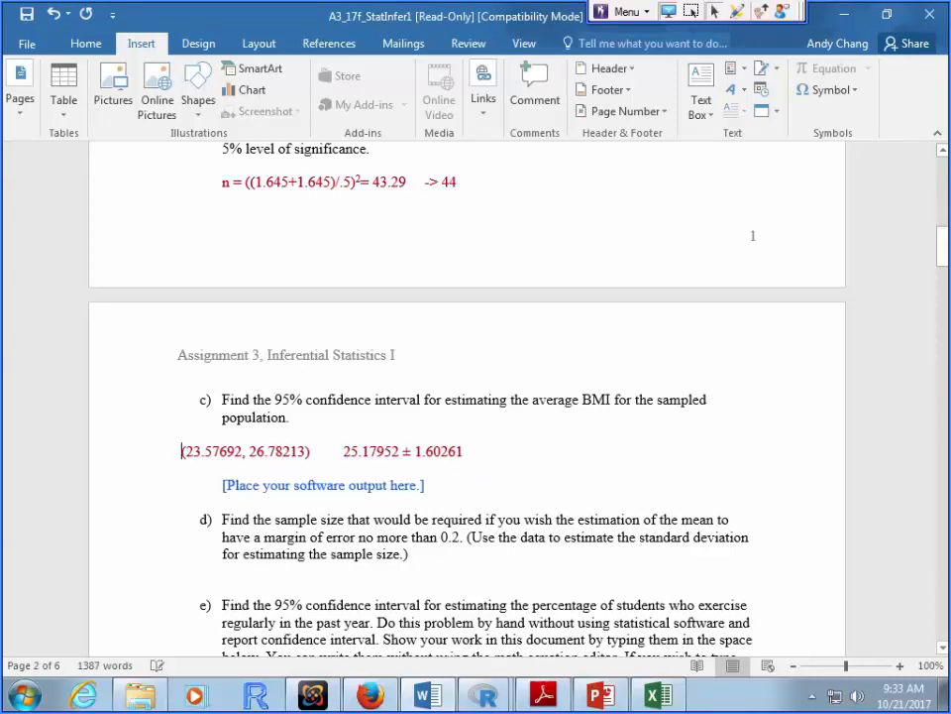
key(Tab)
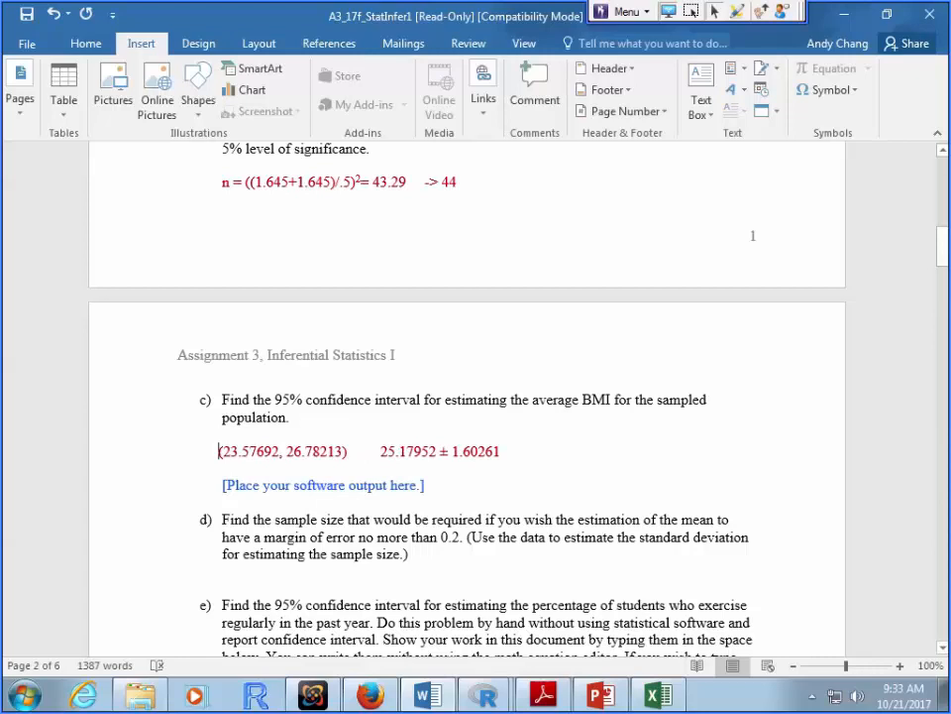
- Check the 0.2 margin of error in question d and start a new indented answer line beneath that question
scroll(466, 446, down, 2)
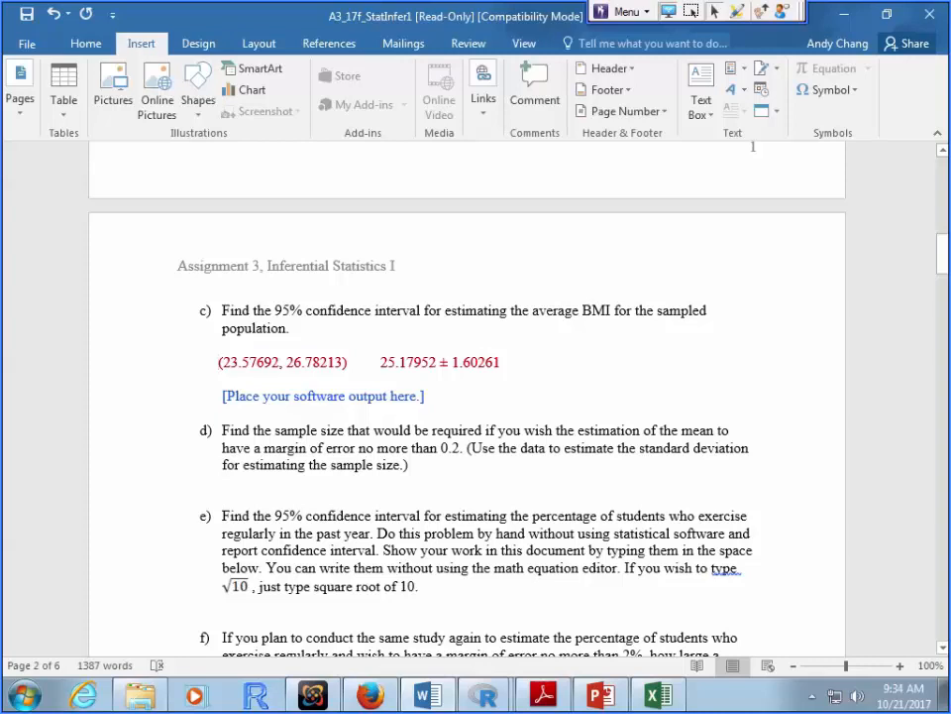
drag(441, 448, 459, 448)
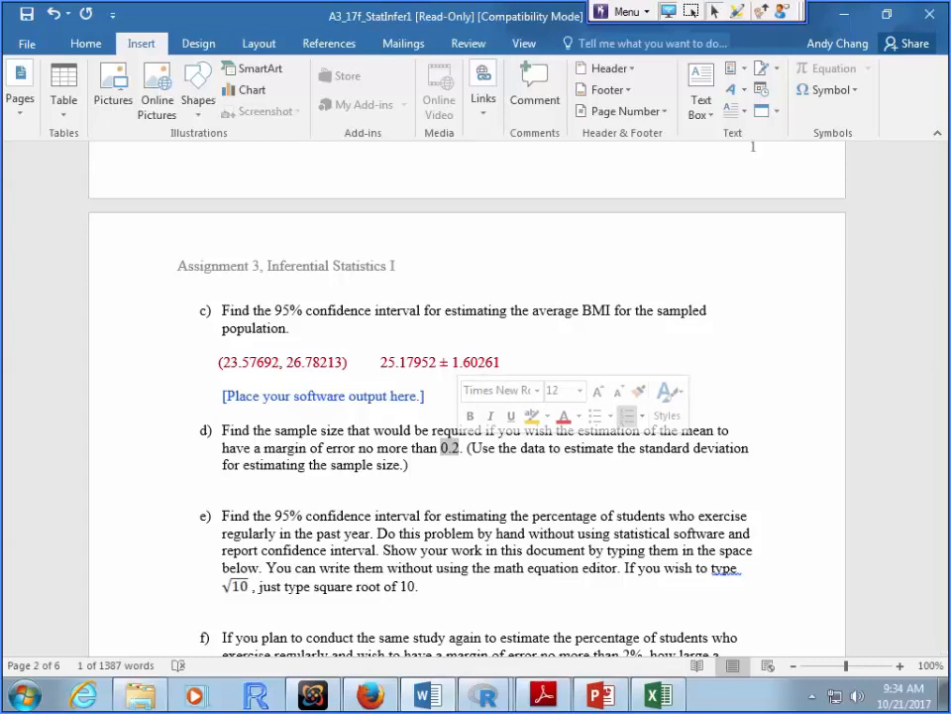
scroll(466, 396, up, 4)
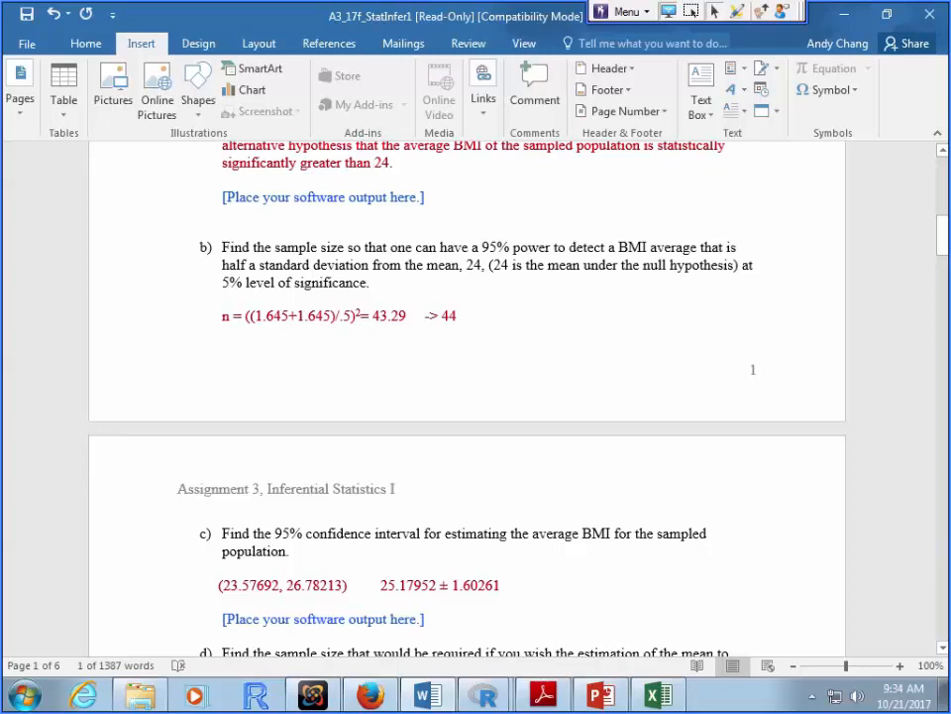
scroll(466, 397, down, 4)
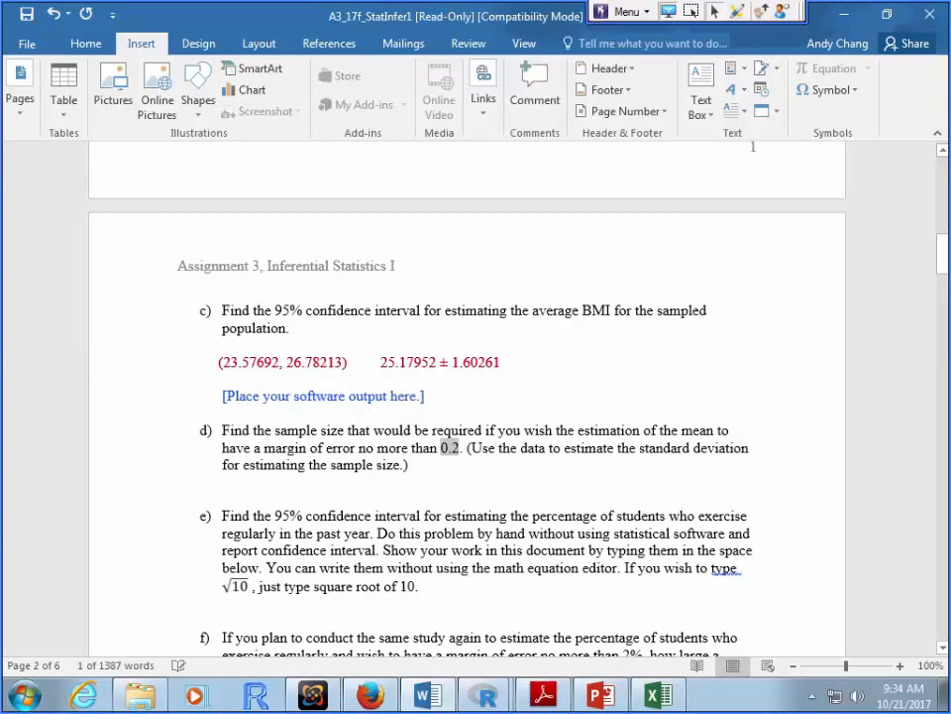
click(178, 481)
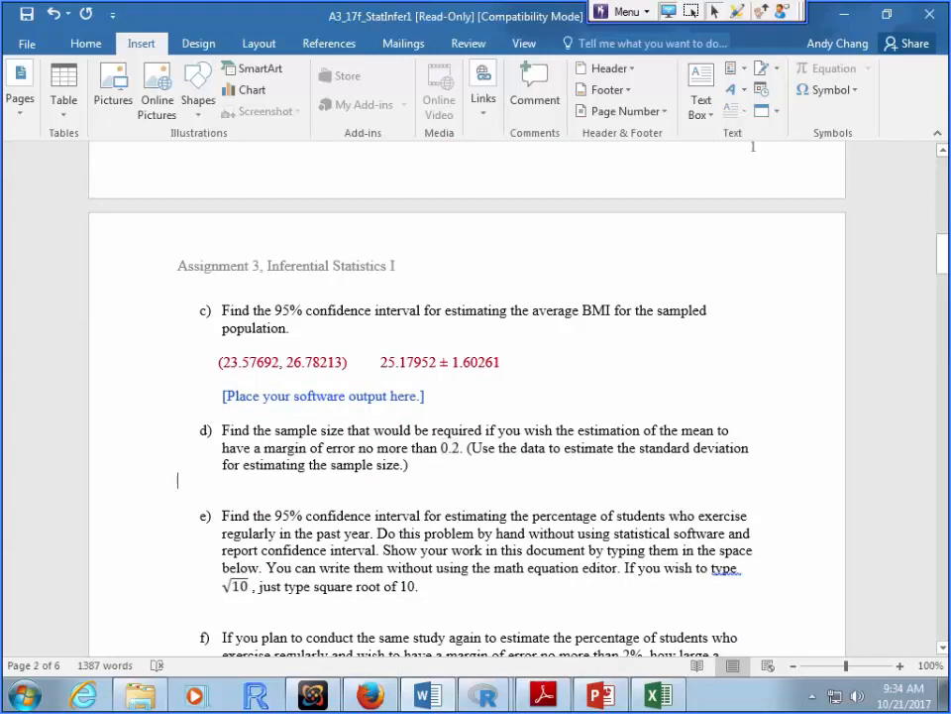
key(Return)
key(Tab)
key(Tab)
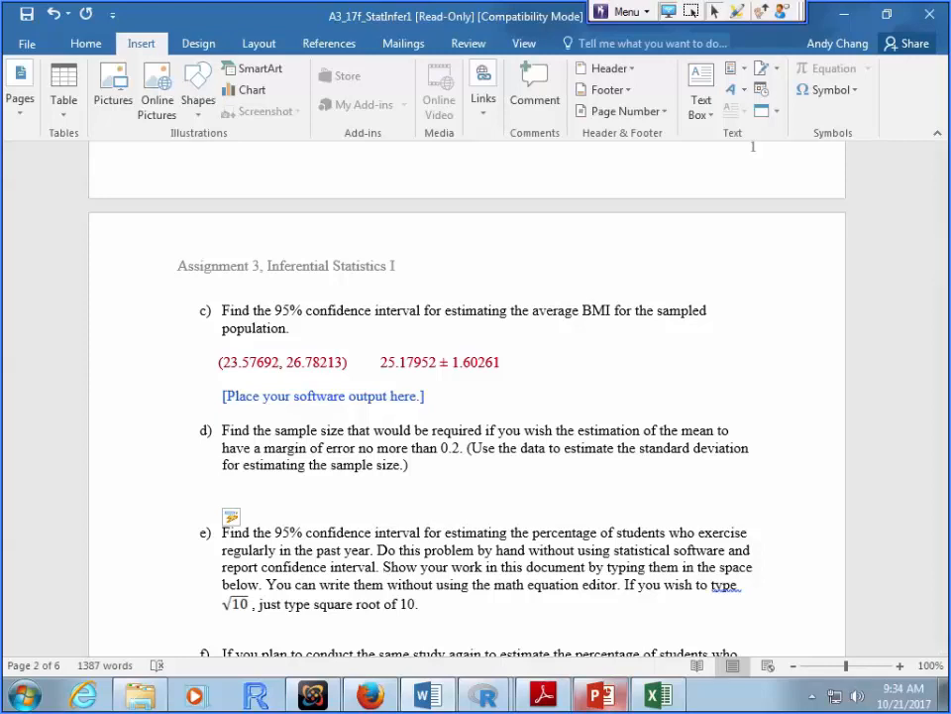
- Look through the hypothesis testing lecture in PowerPoint, and open the Lecture_week6_OnePopulationCI_Short_2015f presentation from the Downloads folder
click(602, 694)
scroll(69, 397, up, 15)
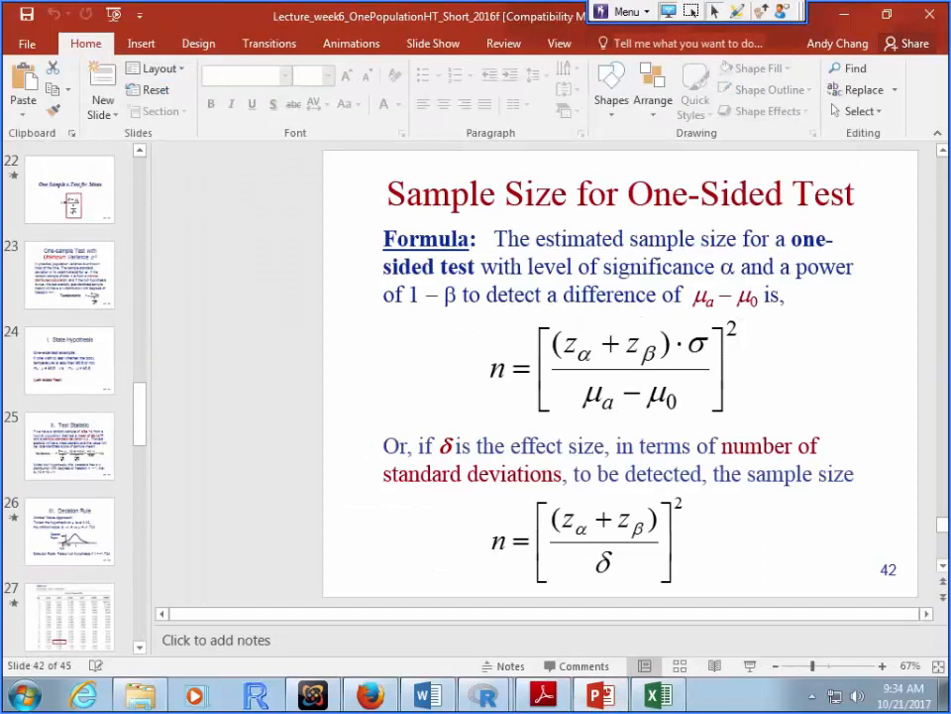
scroll(69, 397, up, 15)
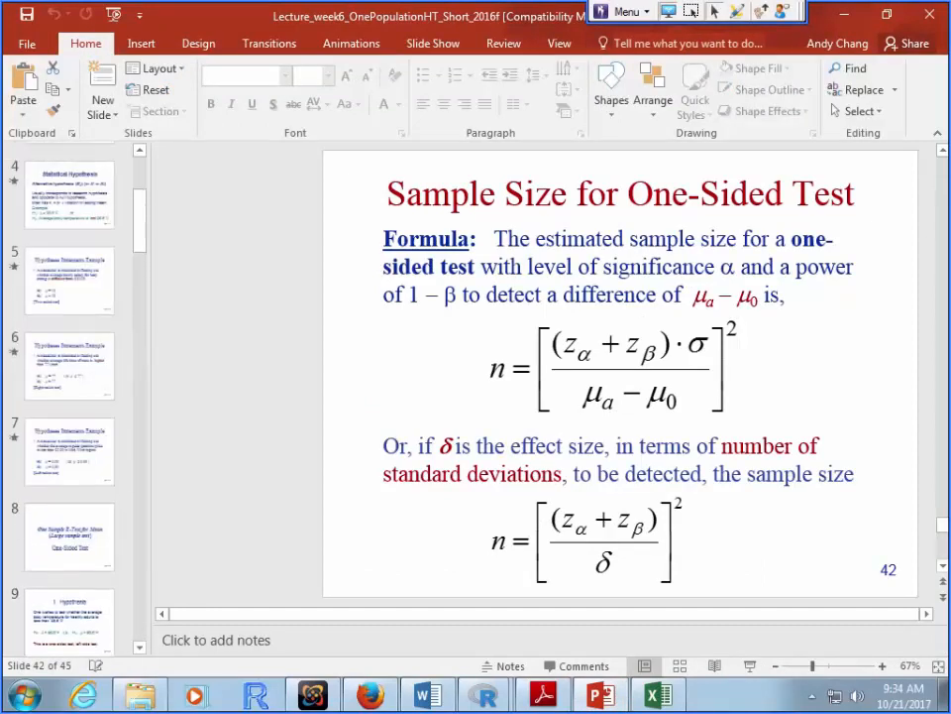
click(140, 694)
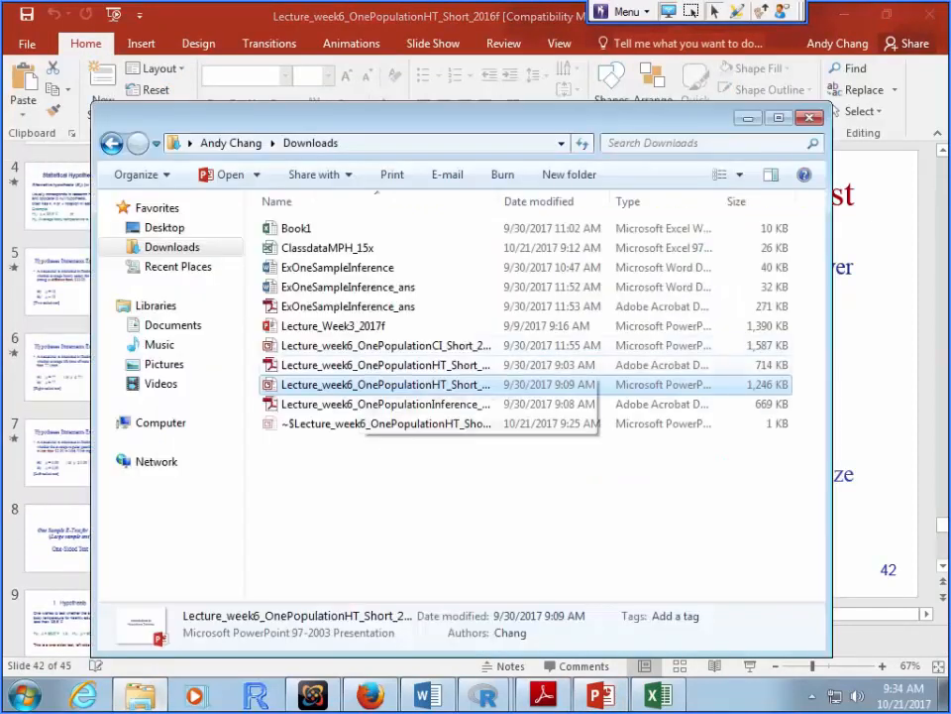
double_click(385, 345)
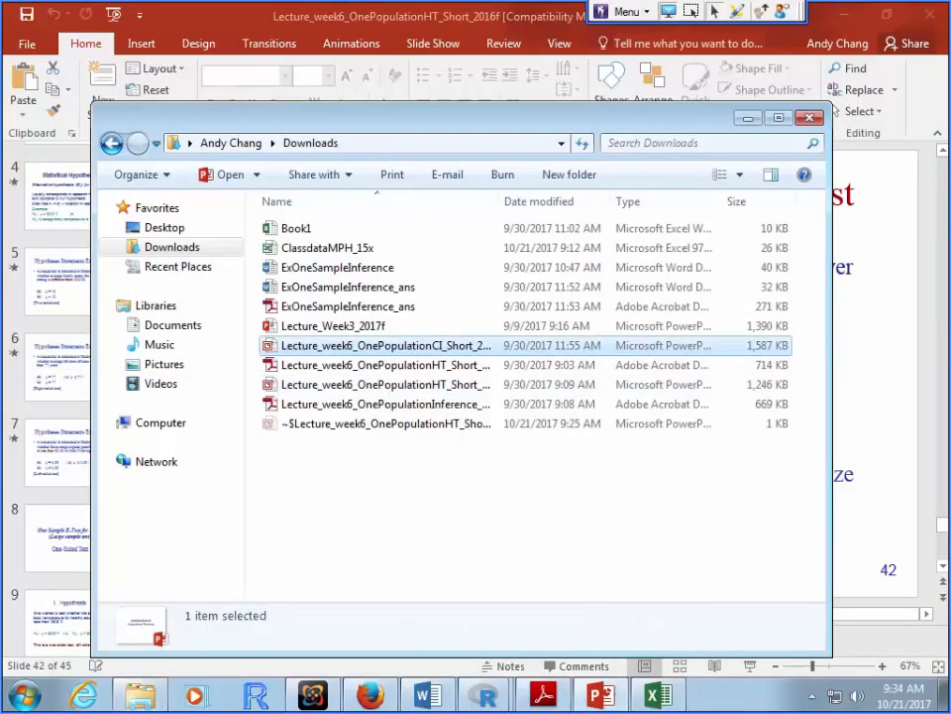
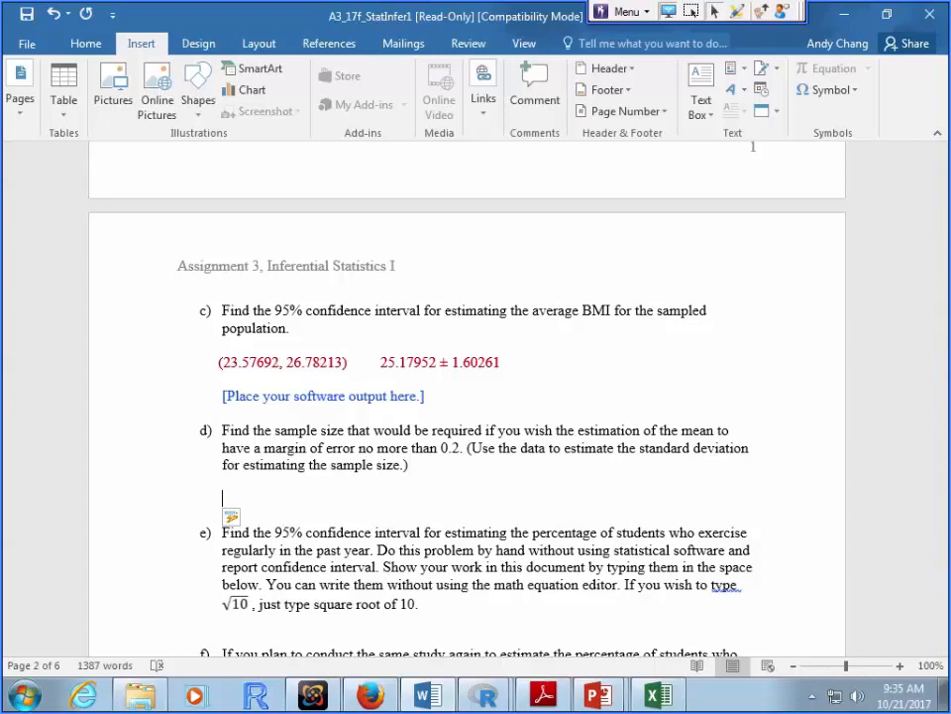
- Begin the question d answer in Word with the sample size expression N = 1.96 *
text(1.96)
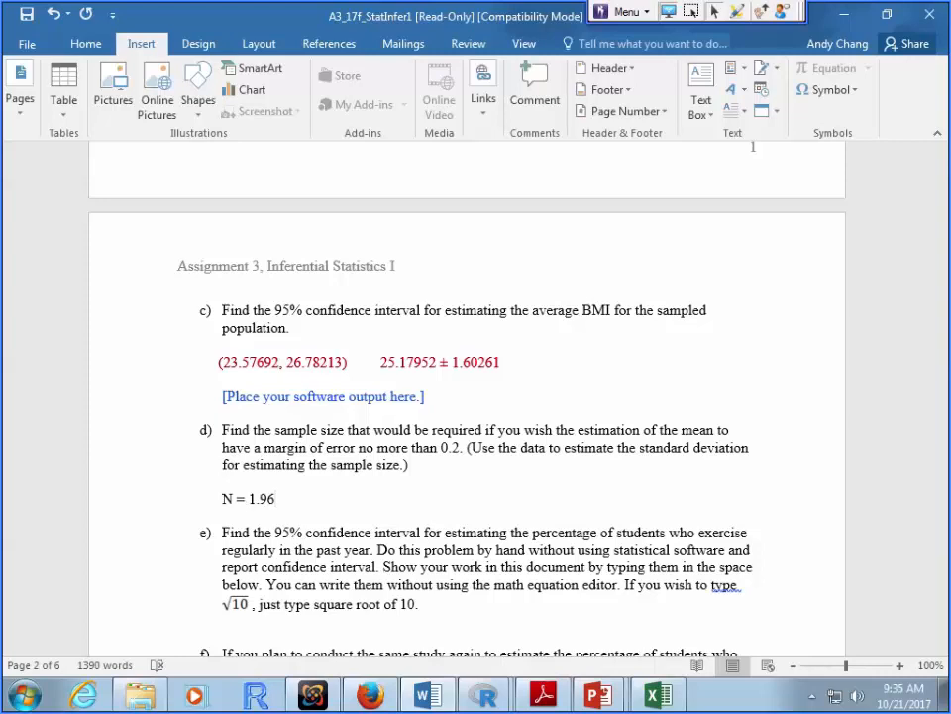
key(ctrl+shift+equal)
text(2)
key(BackSpace)
text(*)
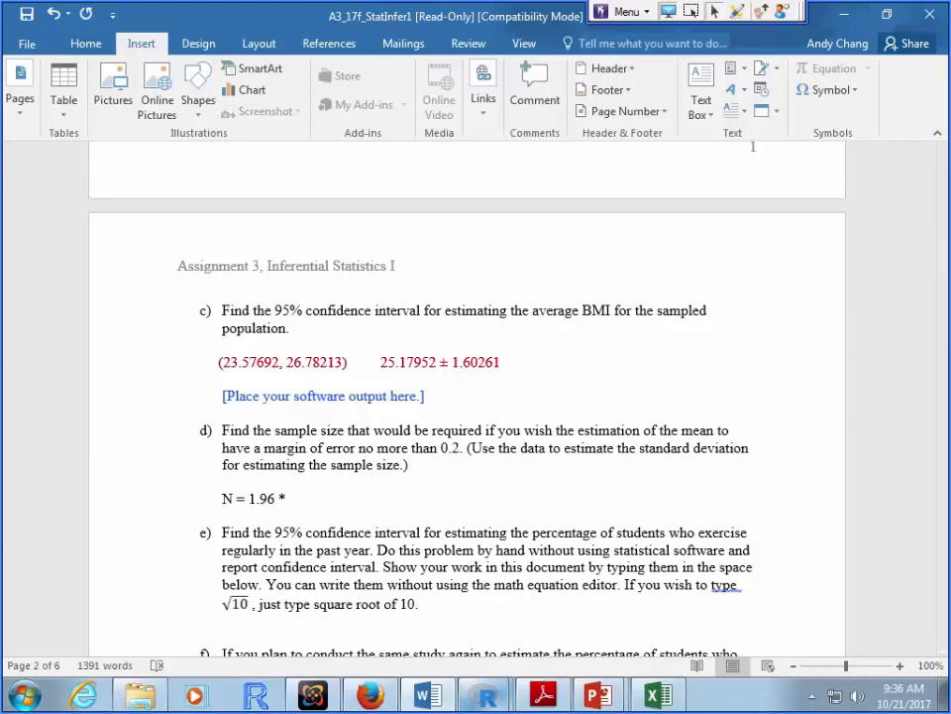
- Switch to R Commander and generate the numerical summaries for the BMI variable with the default statistics
click(484, 696)
click(474, 653)
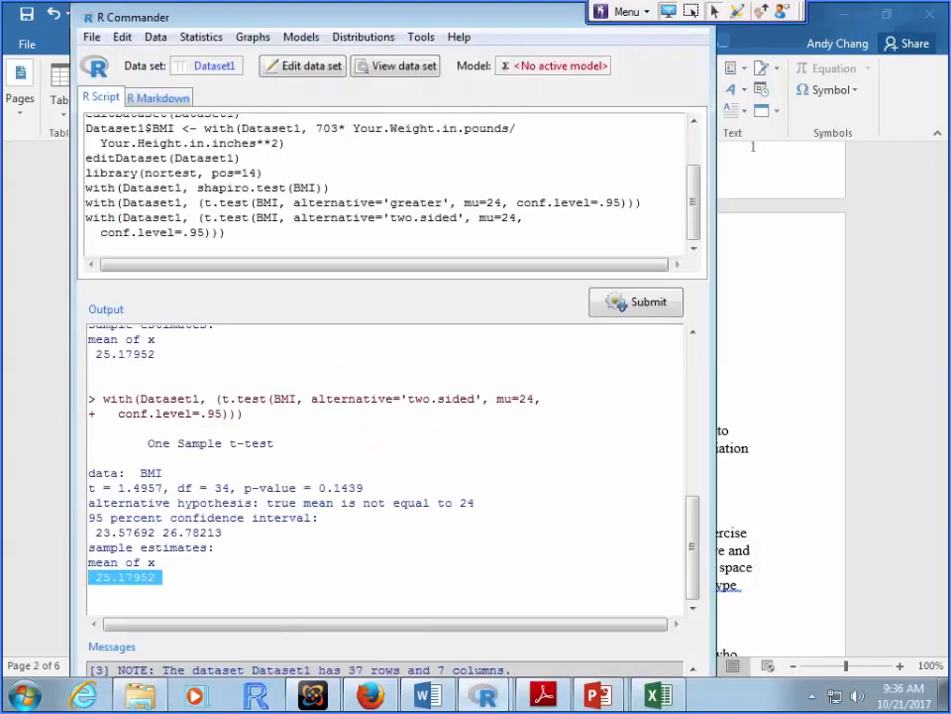
scroll(387, 466, up, 6)
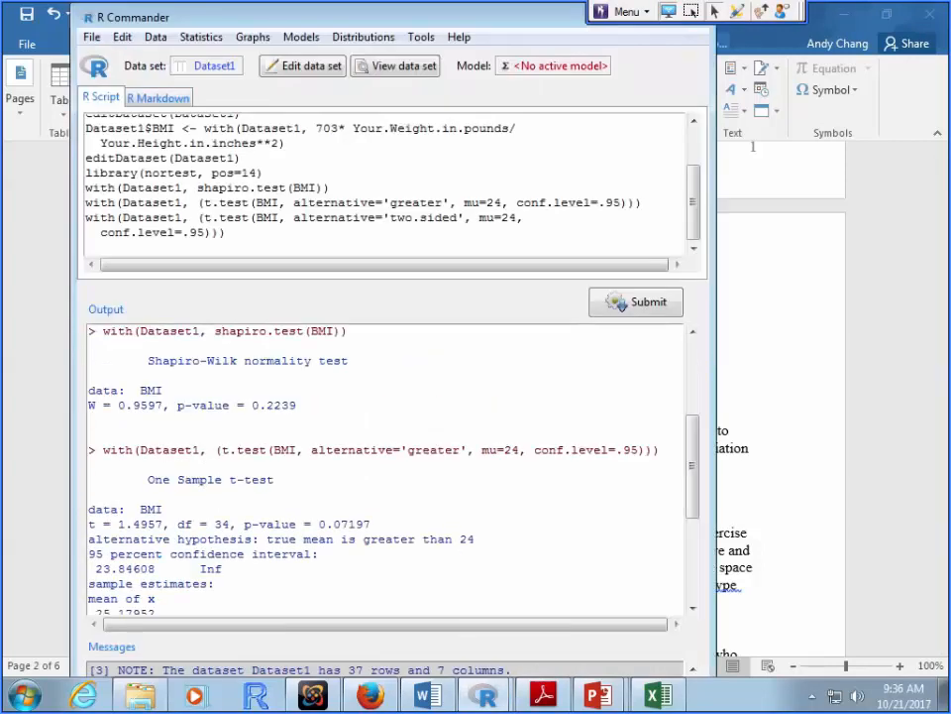
click(201, 37)
mouse_move(223, 58)
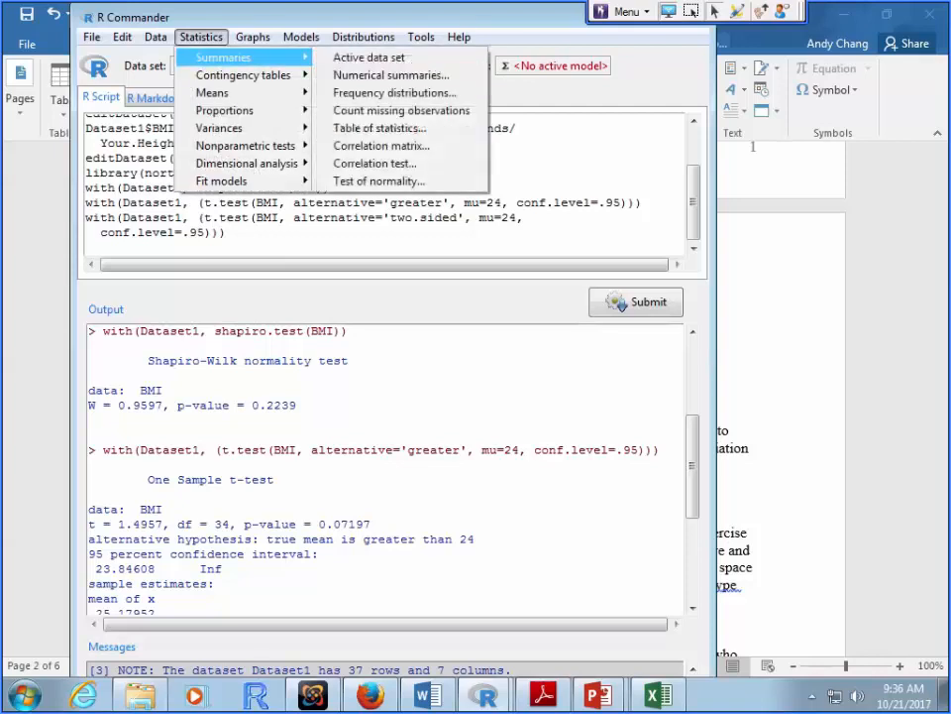
click(390, 75)
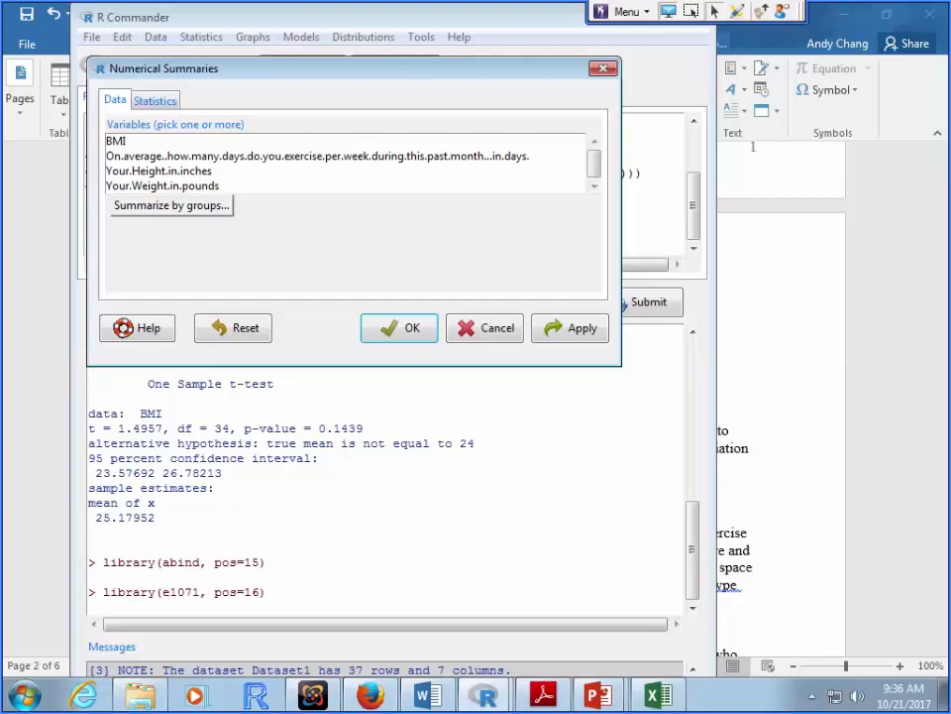
click(117, 141)
click(400, 328)
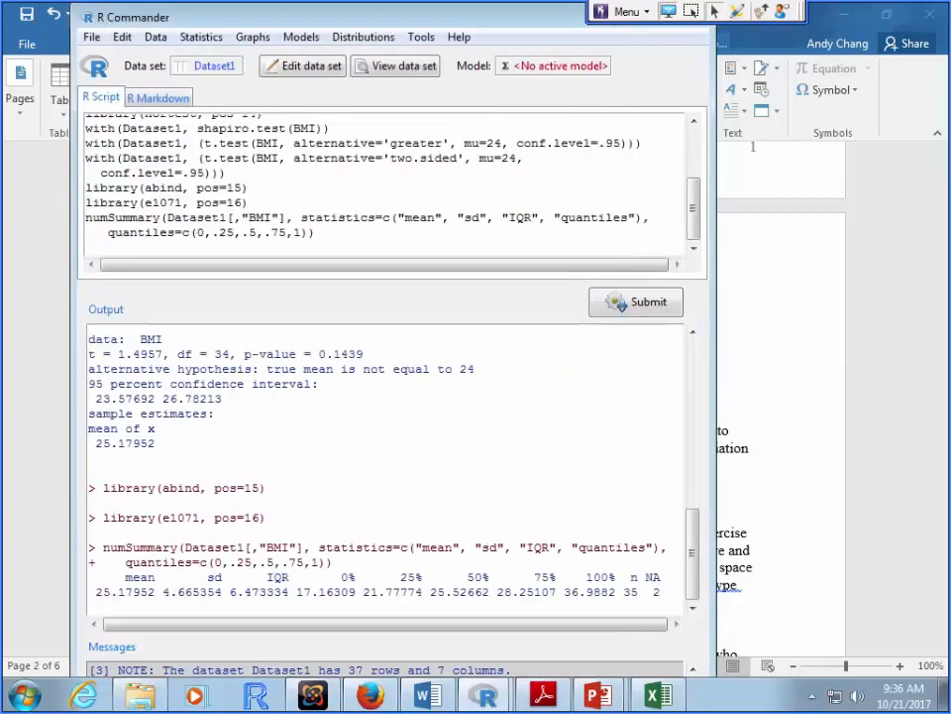
- Copy the BMI standard deviation from the R Commander output and enter =1.96*4.665354 in cell A3 in Excel
drag(224, 592, 163, 592)
key(ctrl+c)
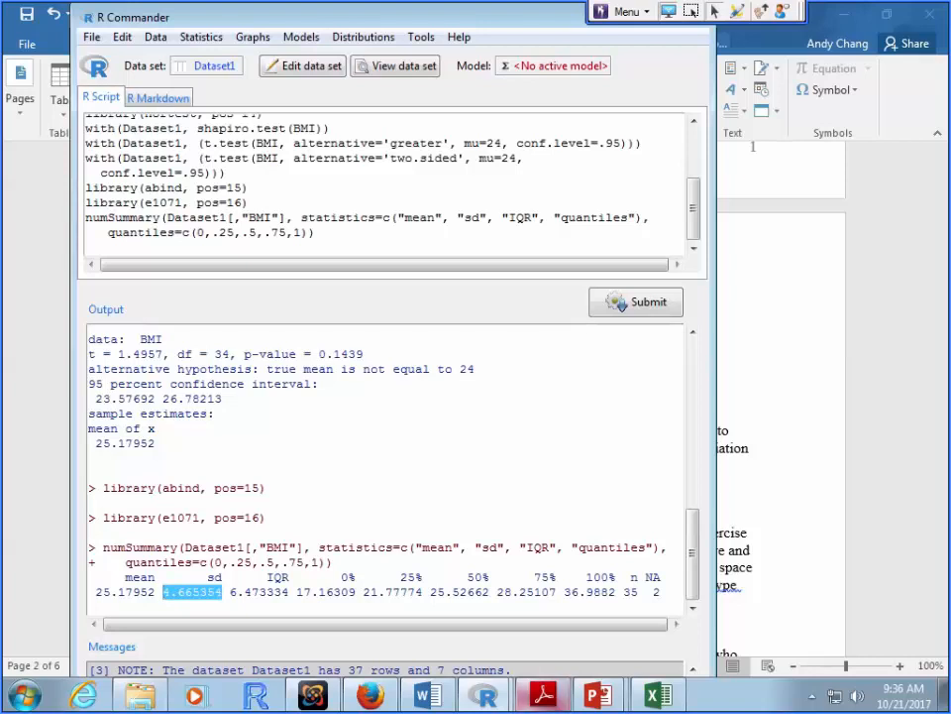
click(658, 694)
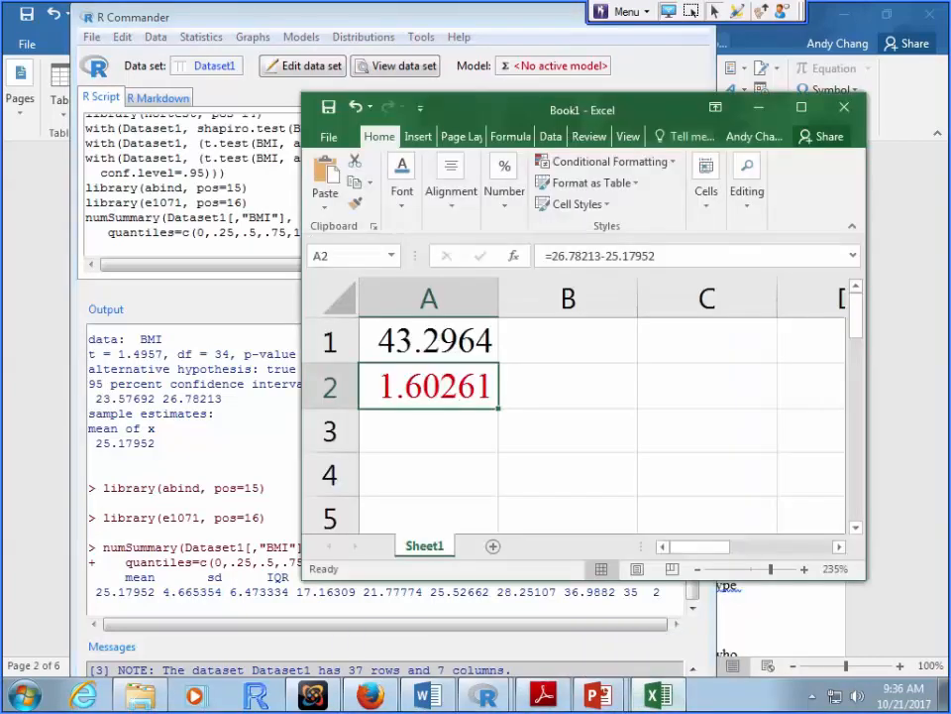
click(428, 431)
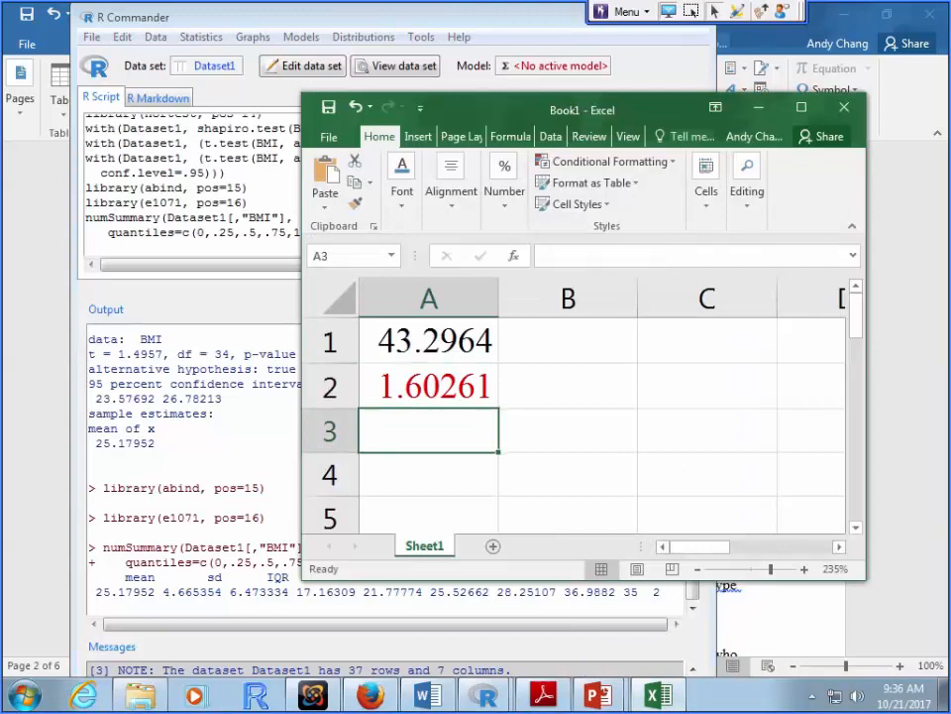
text(=)
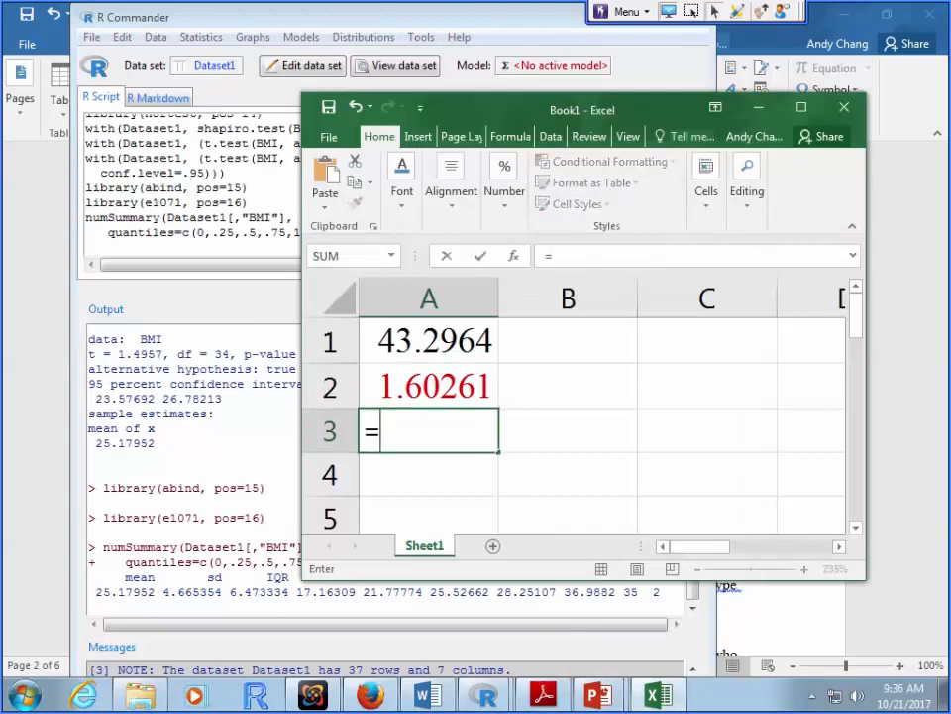
text(1.9)
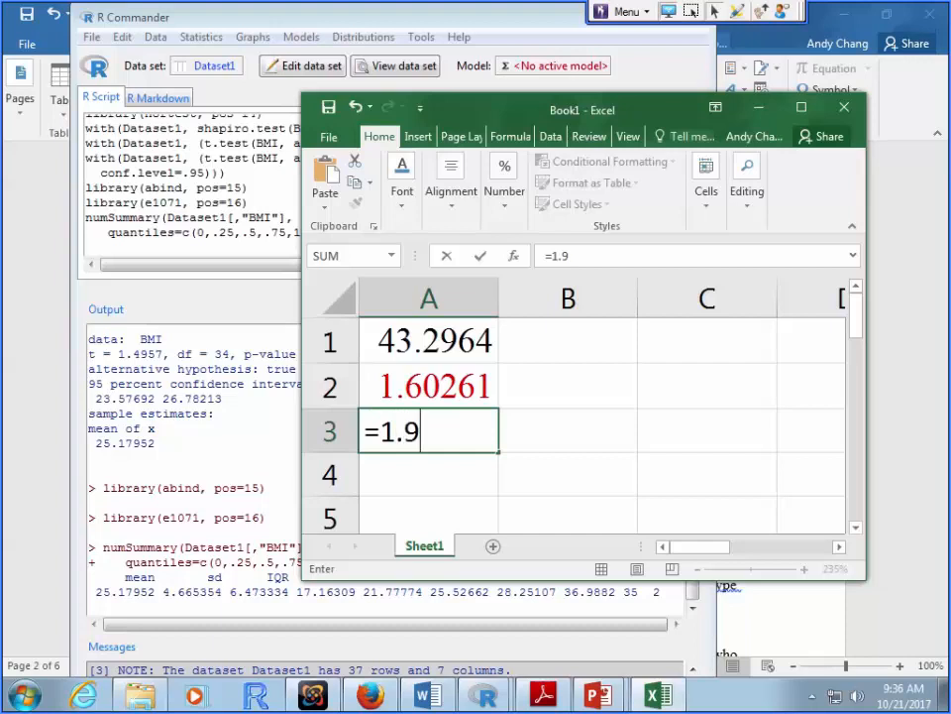
text(6*)
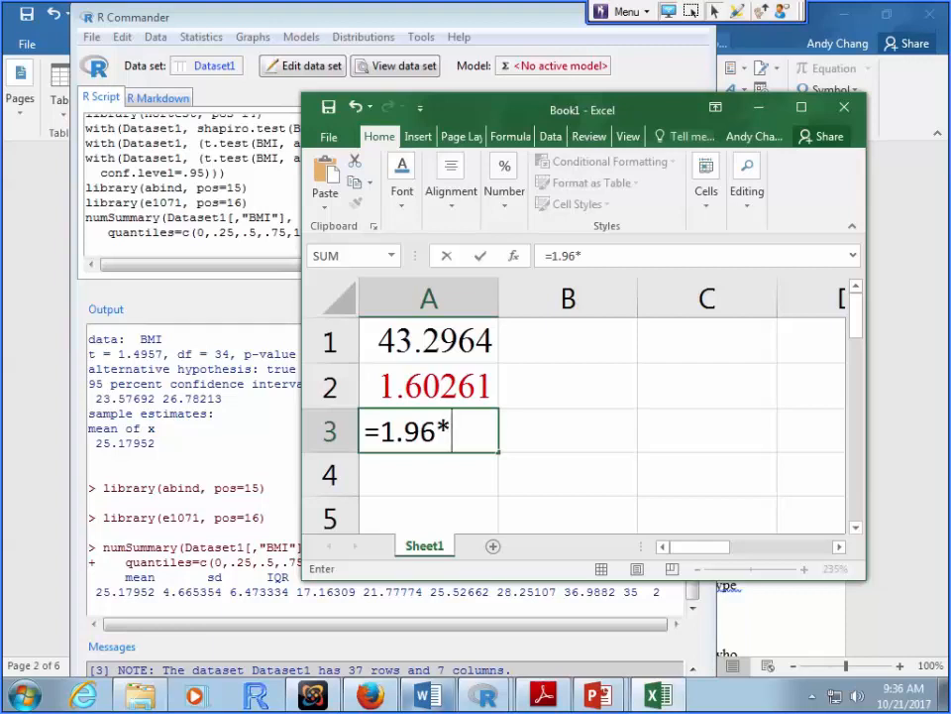
mouse_move(428, 695)
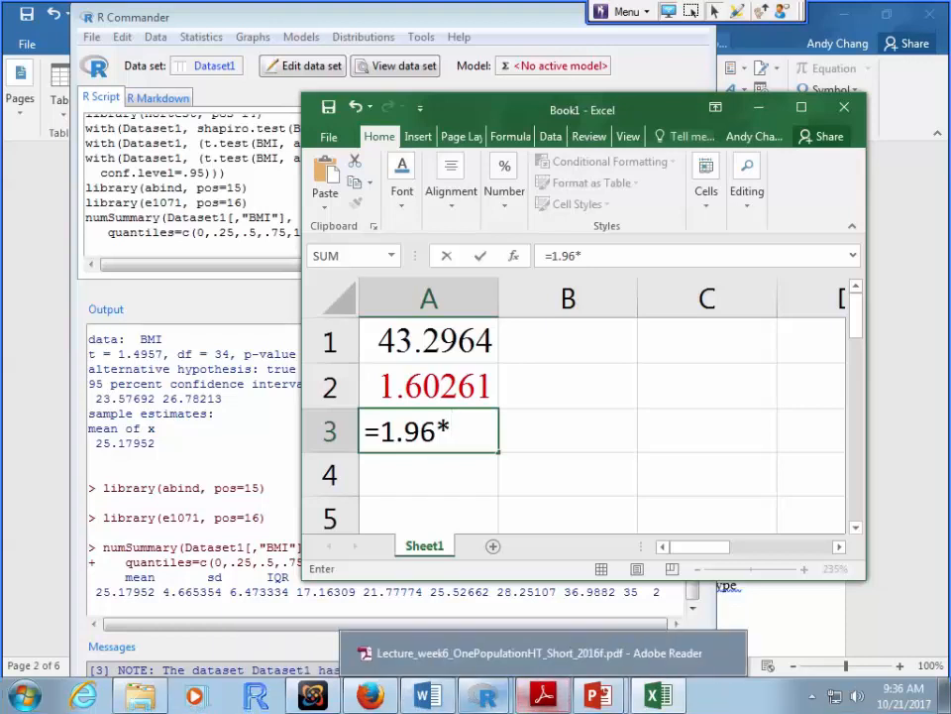
click(486, 695)
click(473, 652)
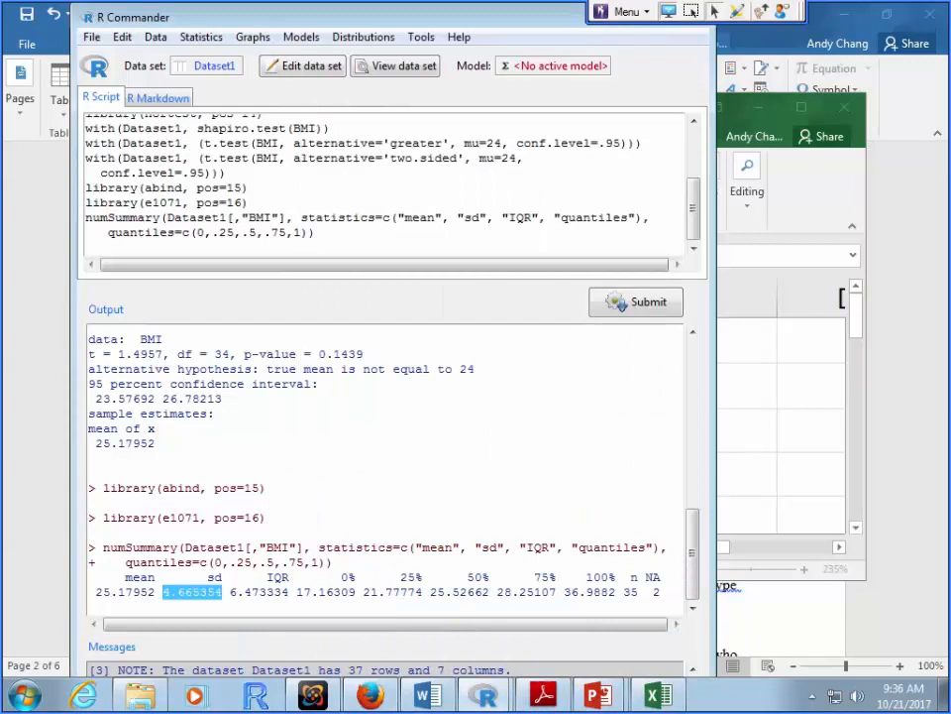
key(alt+Tab)
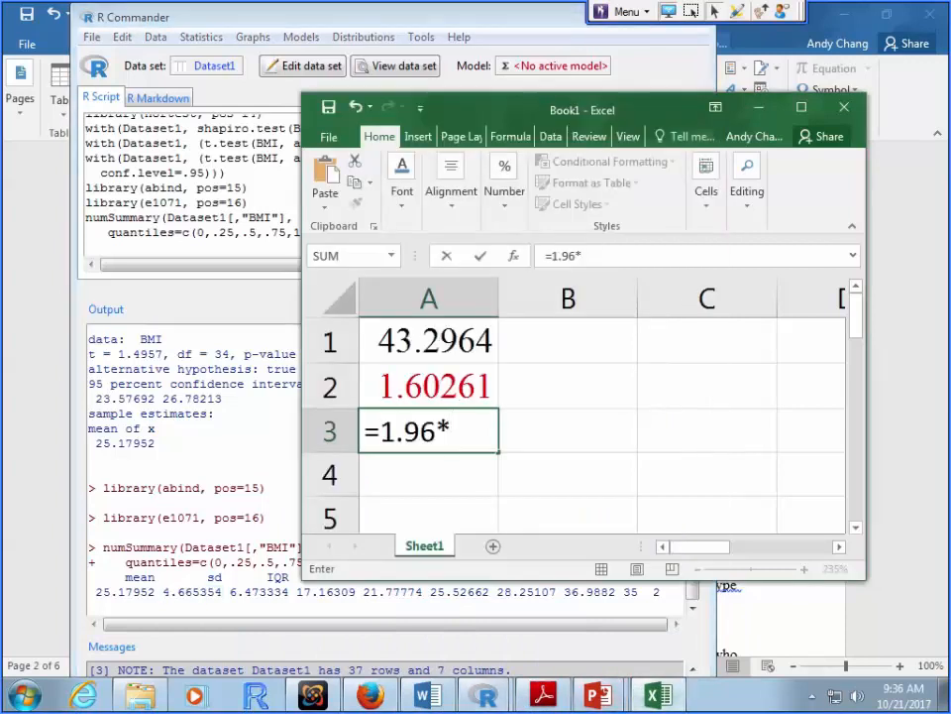
key(ctrl+v)
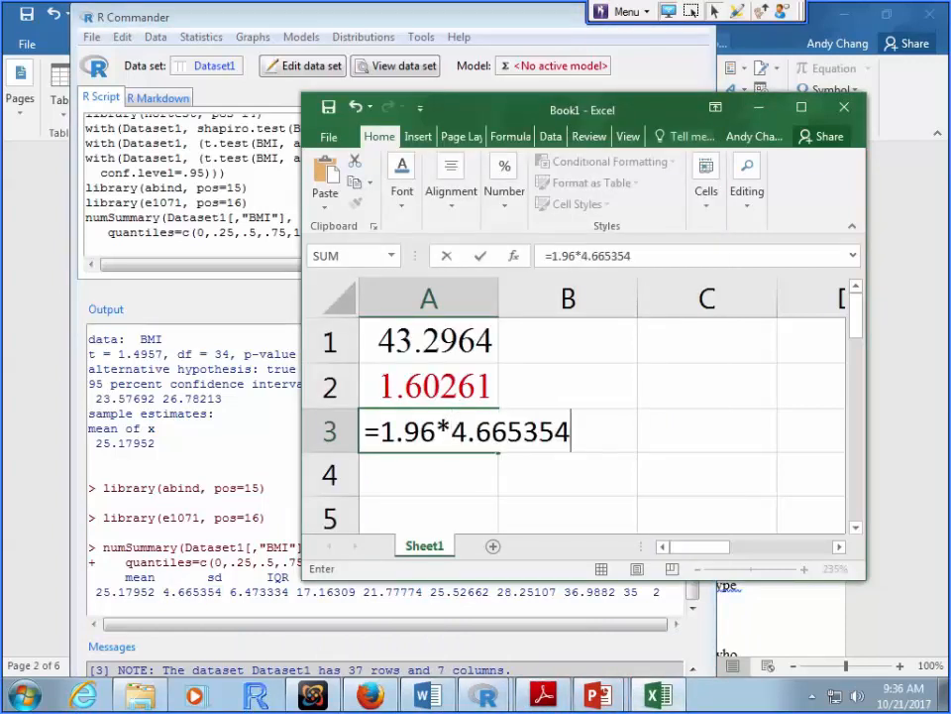
- Extend the A3 formula by dividing by the 0.2 margin of error and squaring the bracketed expression: =(1.96*4.665354/.2)^2
text(/)
key(alt+Tab)
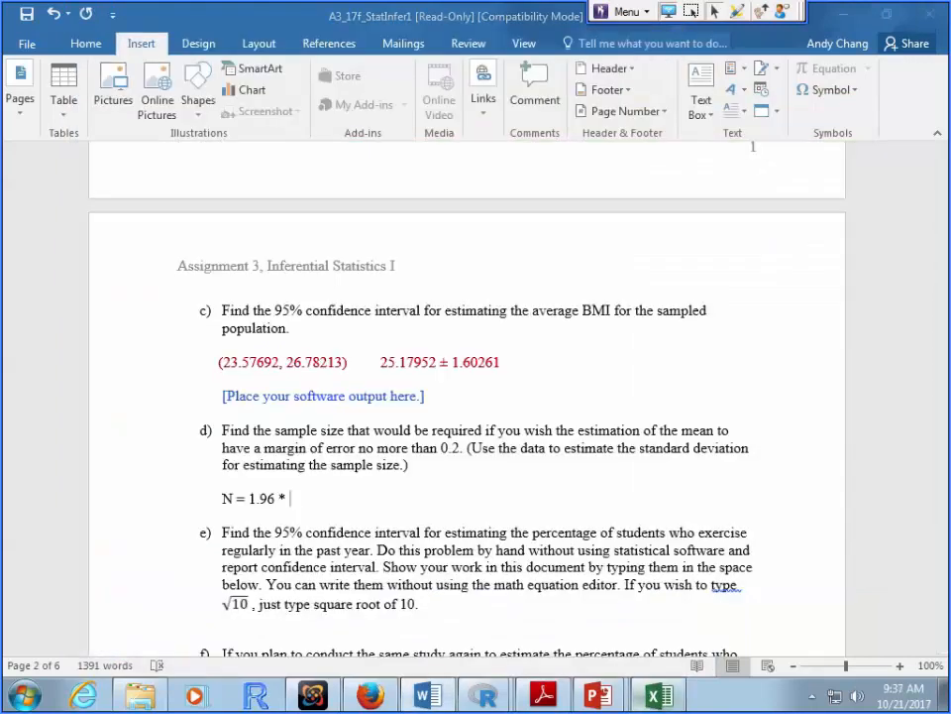
key(alt+Tab)
text(.2)
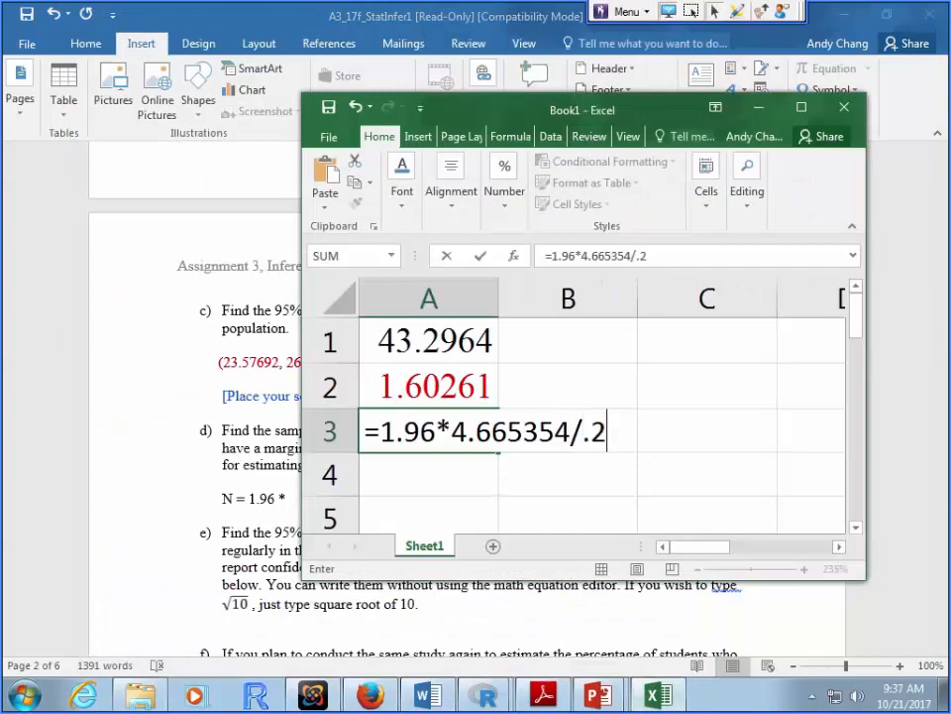
text())
click(381, 432)
text(()
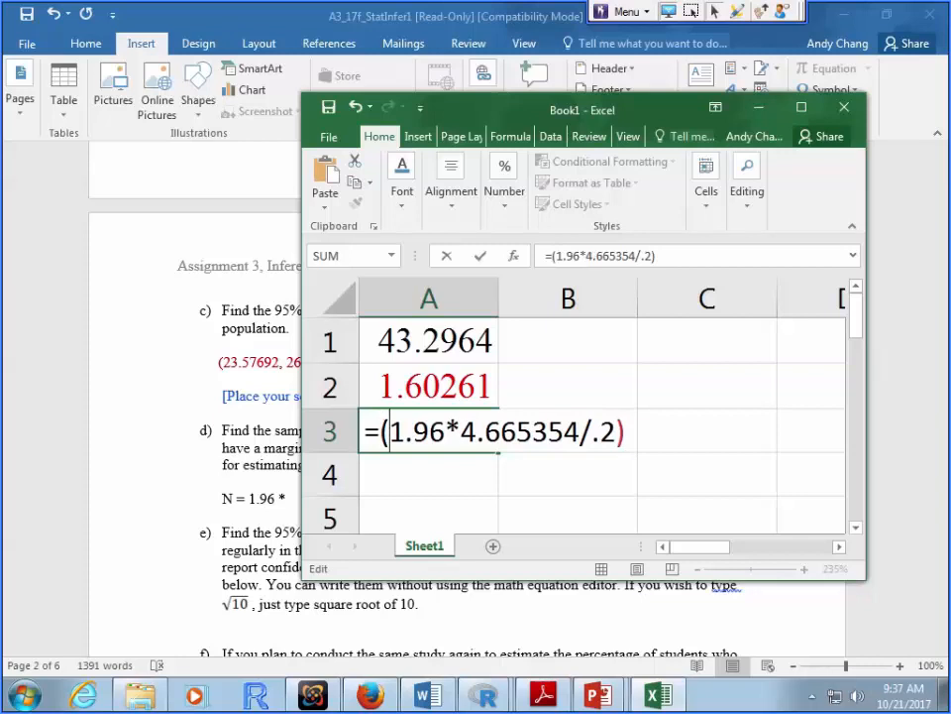
click(658, 256)
text(^2)
- Check the sample size formula for estimating μ in the confidence interval lecture in PowerPoint
click(599, 694)
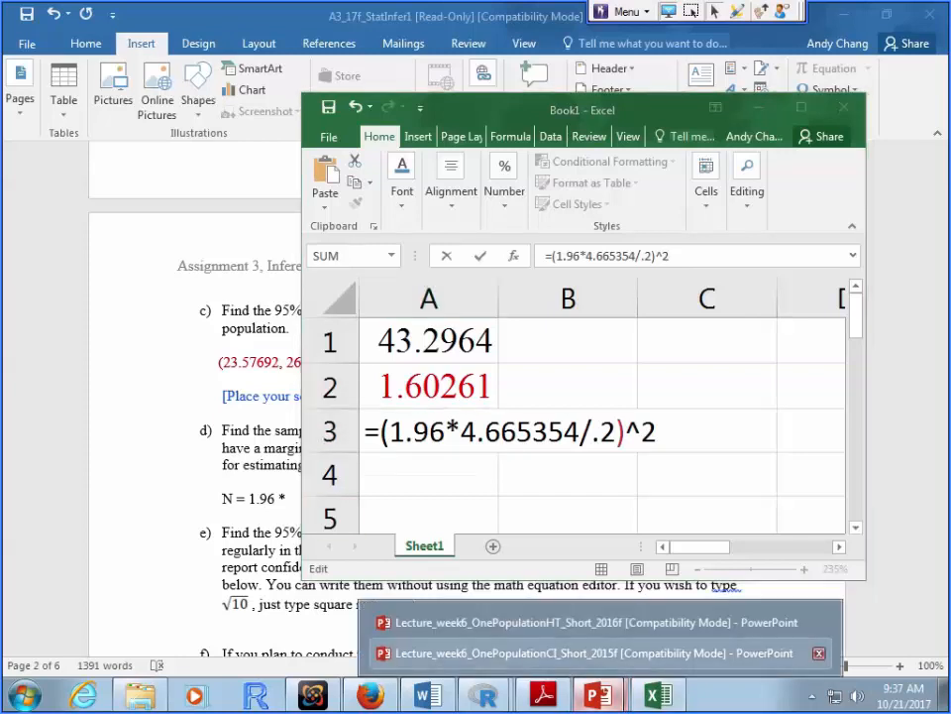
click(585, 653)
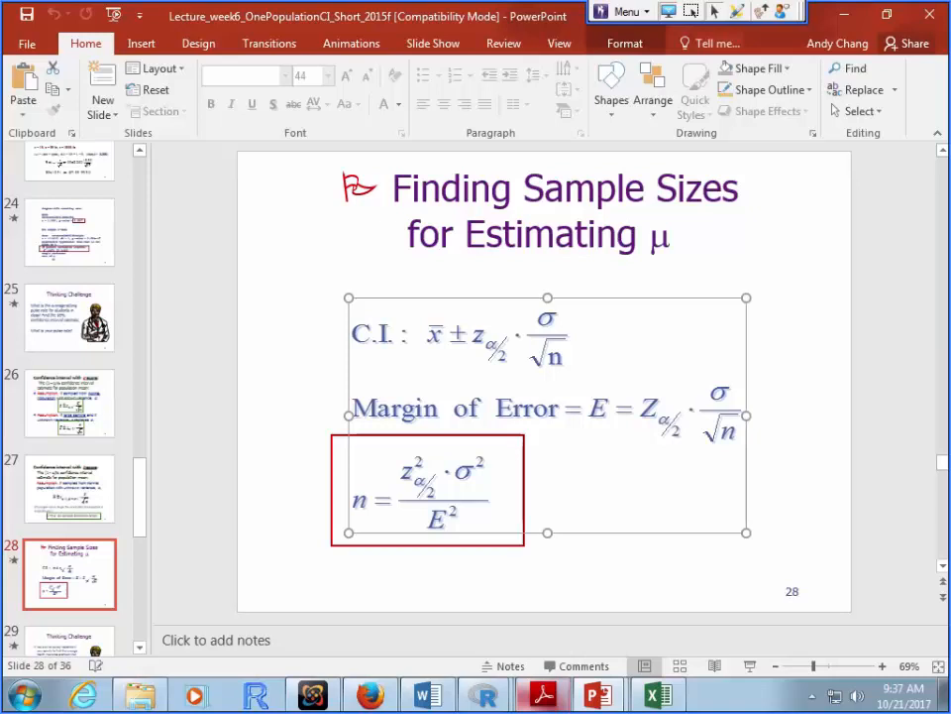
- Switch to Excel and commit the formula =(1.96*4.665354/.2)^2 in cell A3
mouse_move(543, 694)
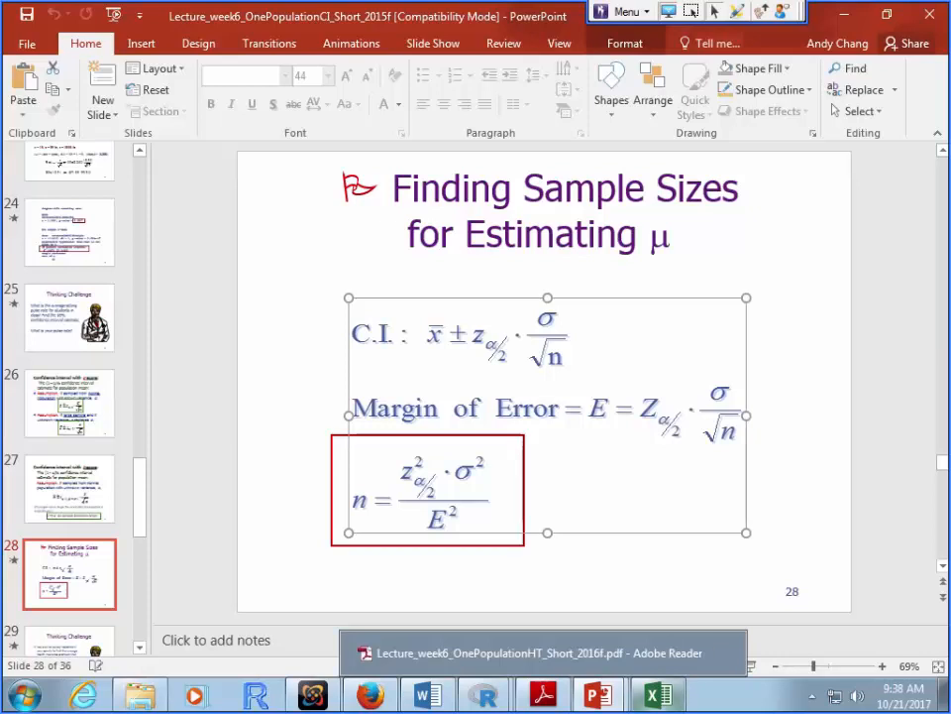
click(658, 694)
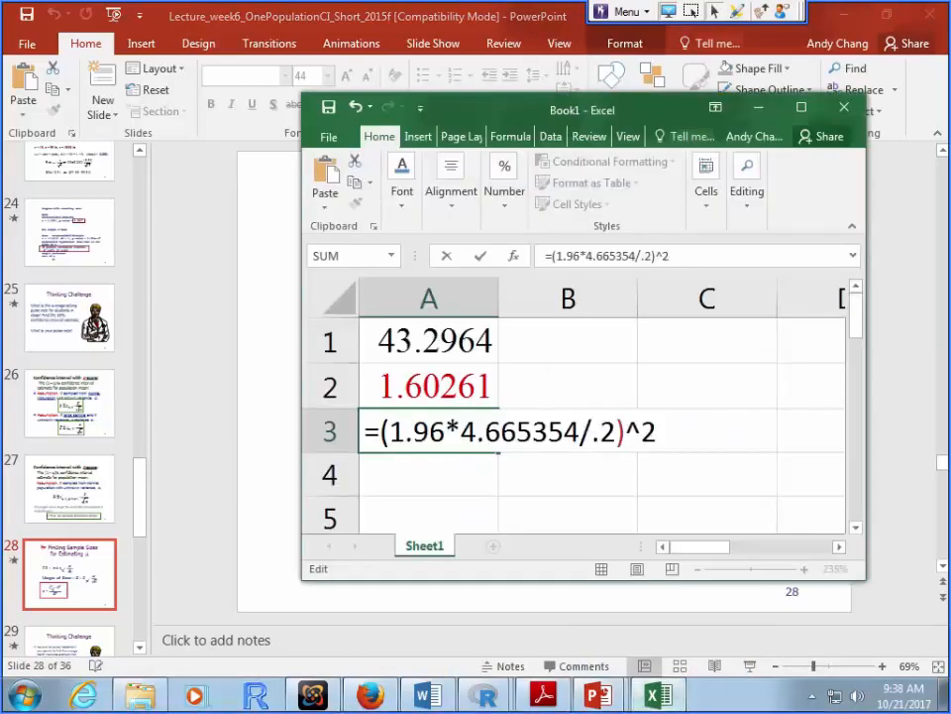
key(Return)
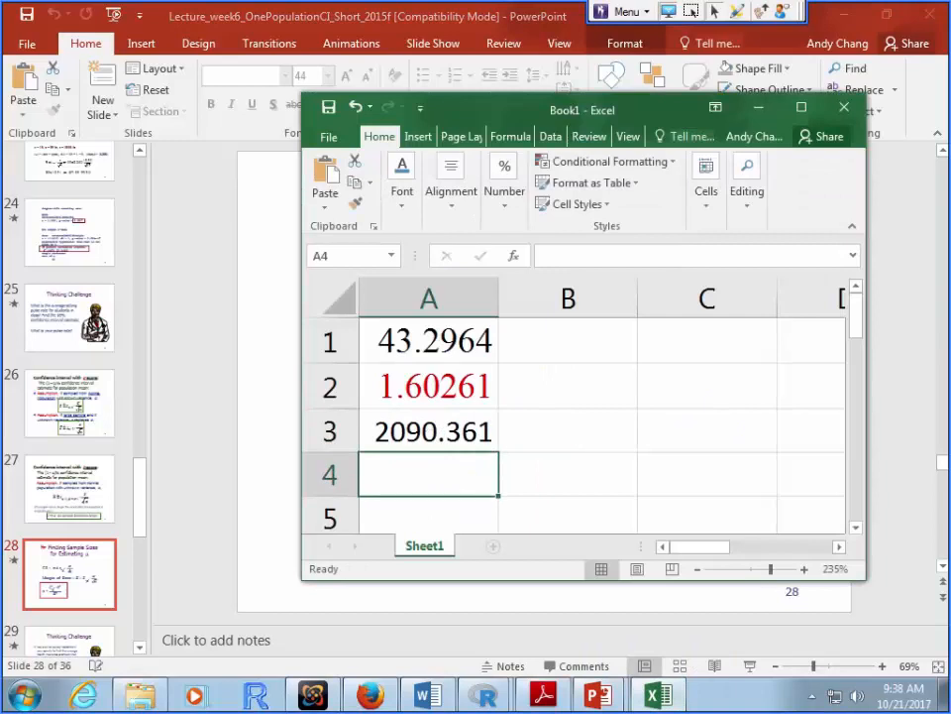
- Compare the A3 formula with the sample size formula for estimating μ in the confidence interval lecture in PowerPoint
click(429, 432)
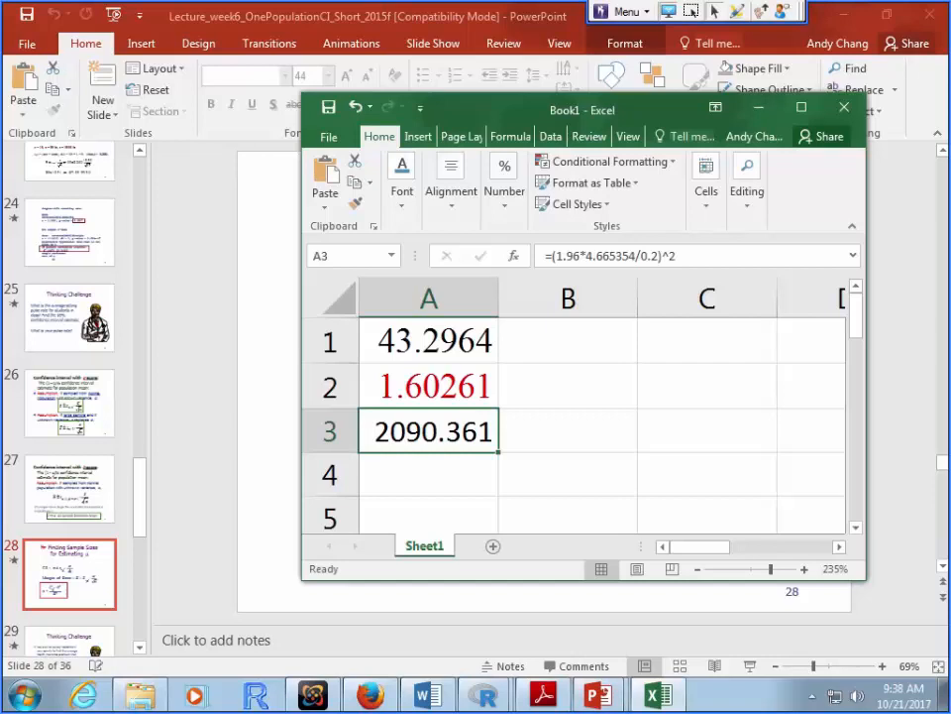
click(598, 694)
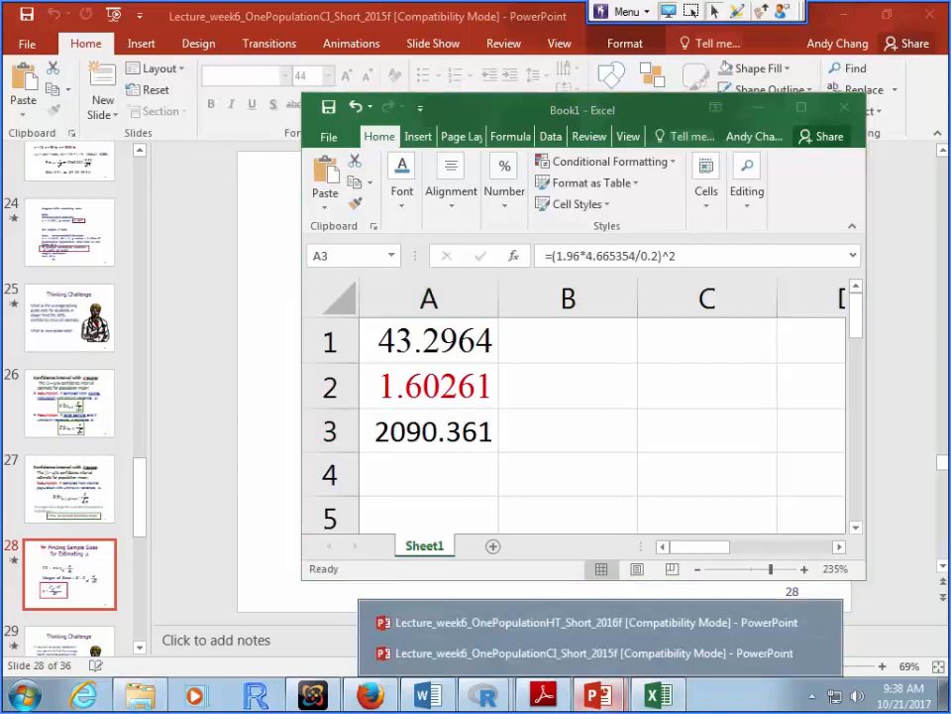
click(585, 653)
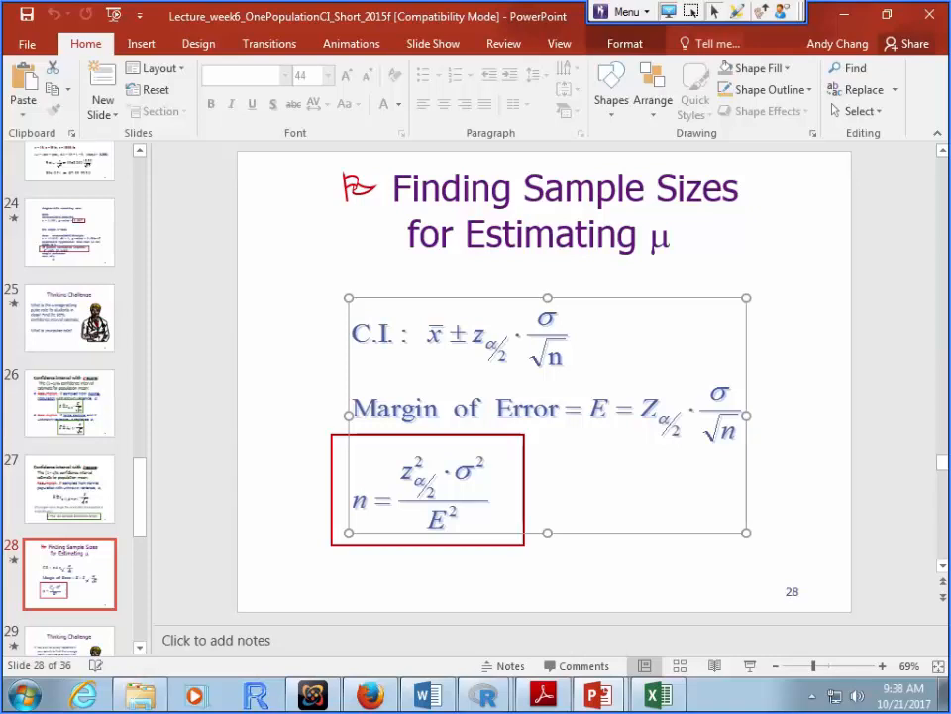
- Switch back to Excel and enter =NORM.INV(.975,0,1) in cell A4 to calculate the critical z value
click(658, 695)
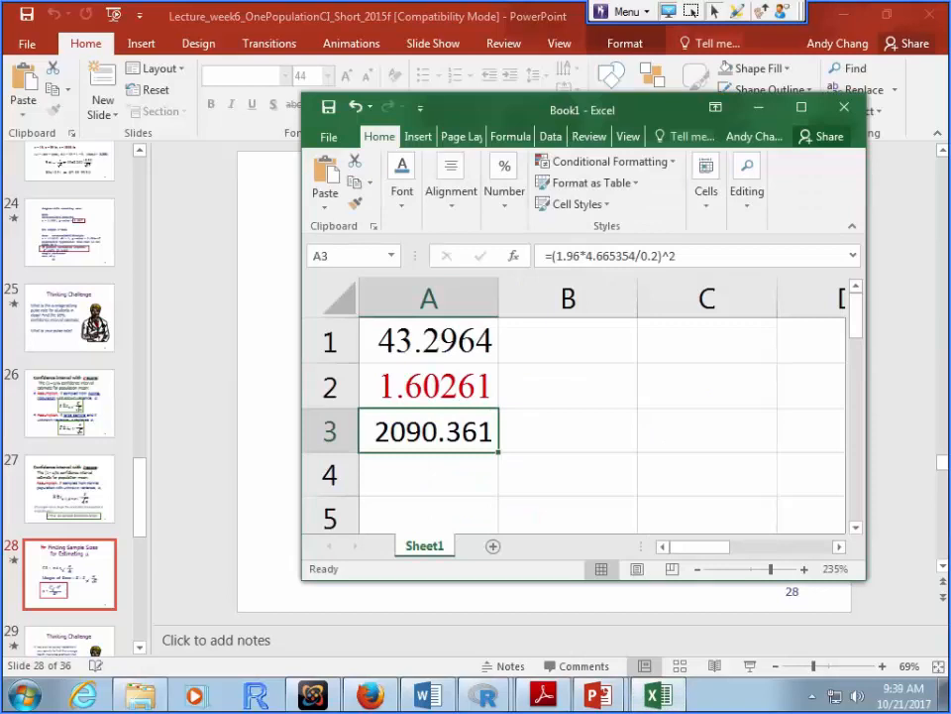
click(436, 475)
text(=)
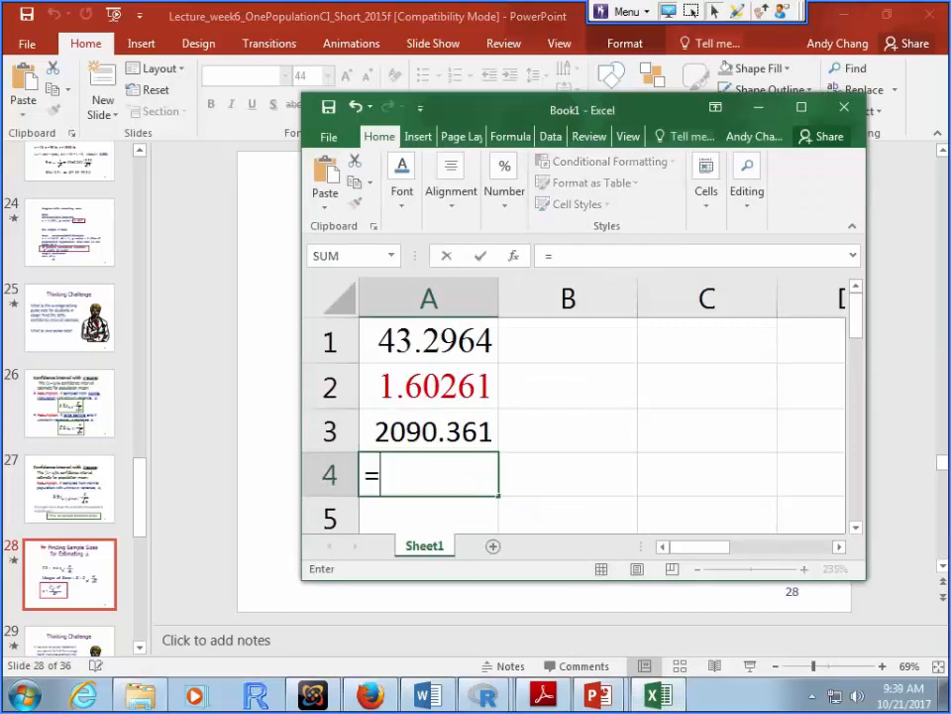
text(noram)
key(BackSpace)
key(BackSpace)
text(m)
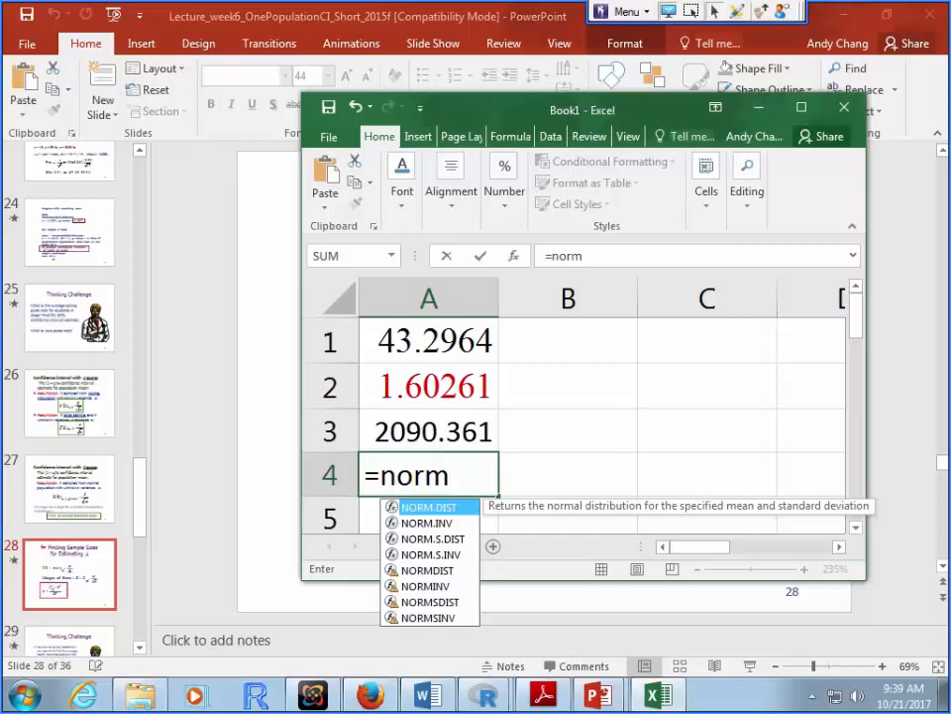
key(Down)
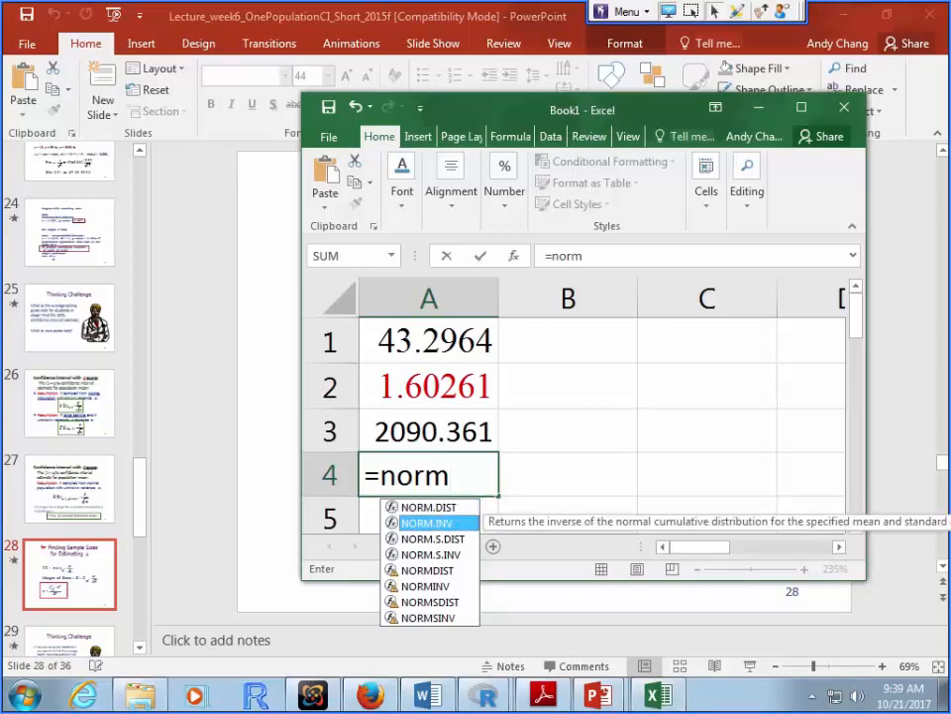
key(Tab)
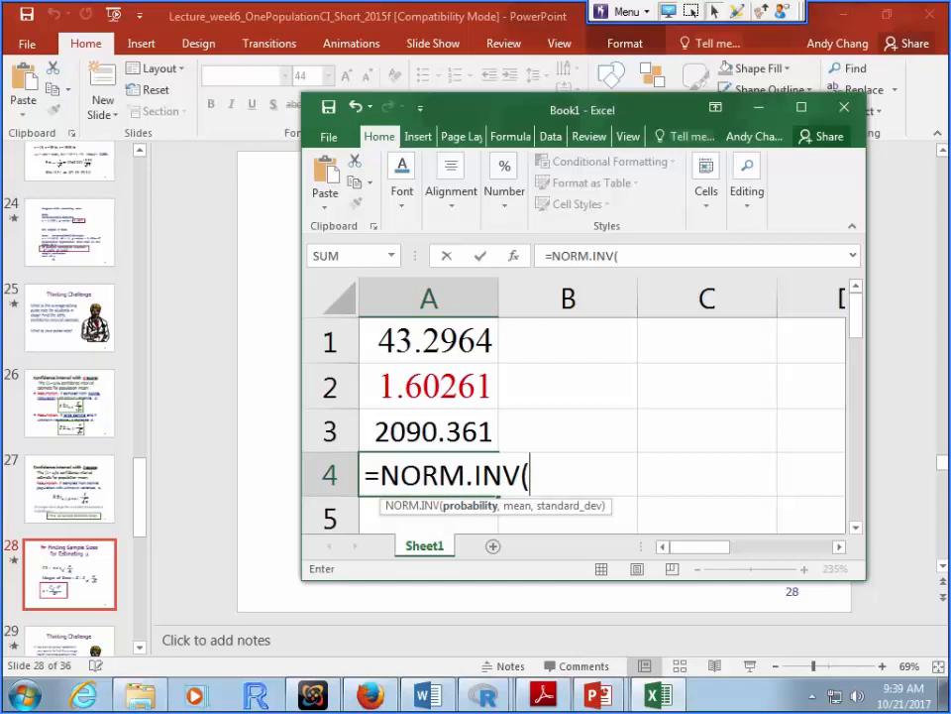
text(.975)
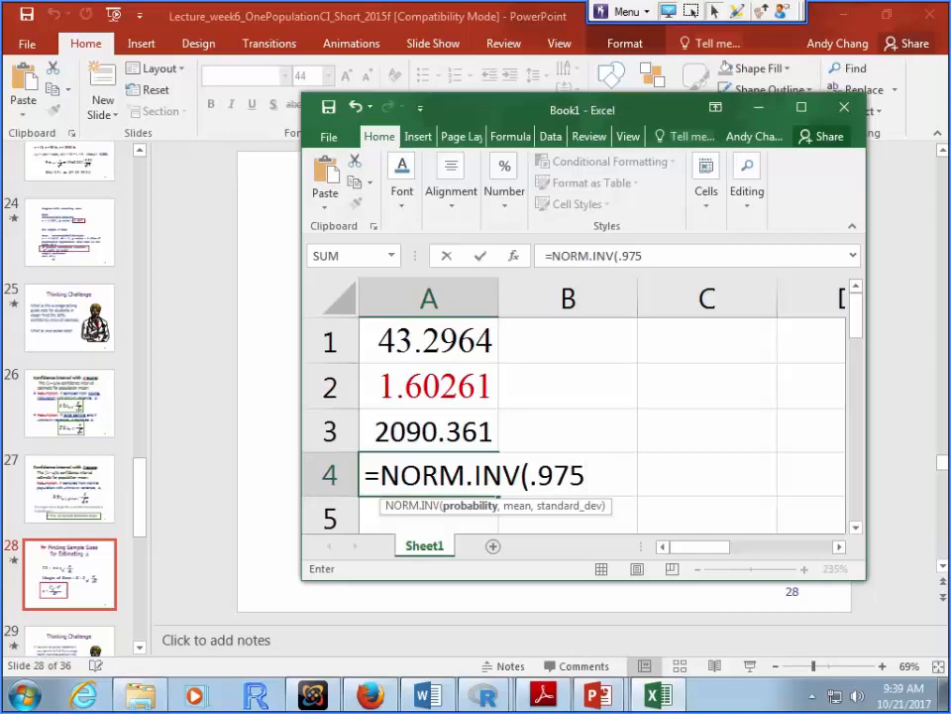
text(,0)
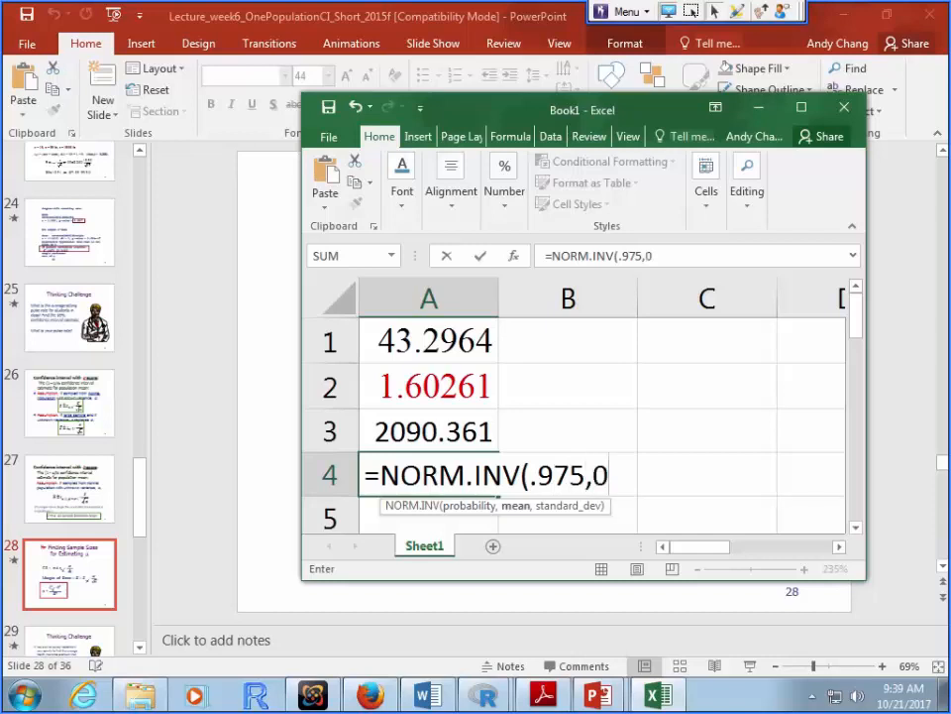
text(,1))
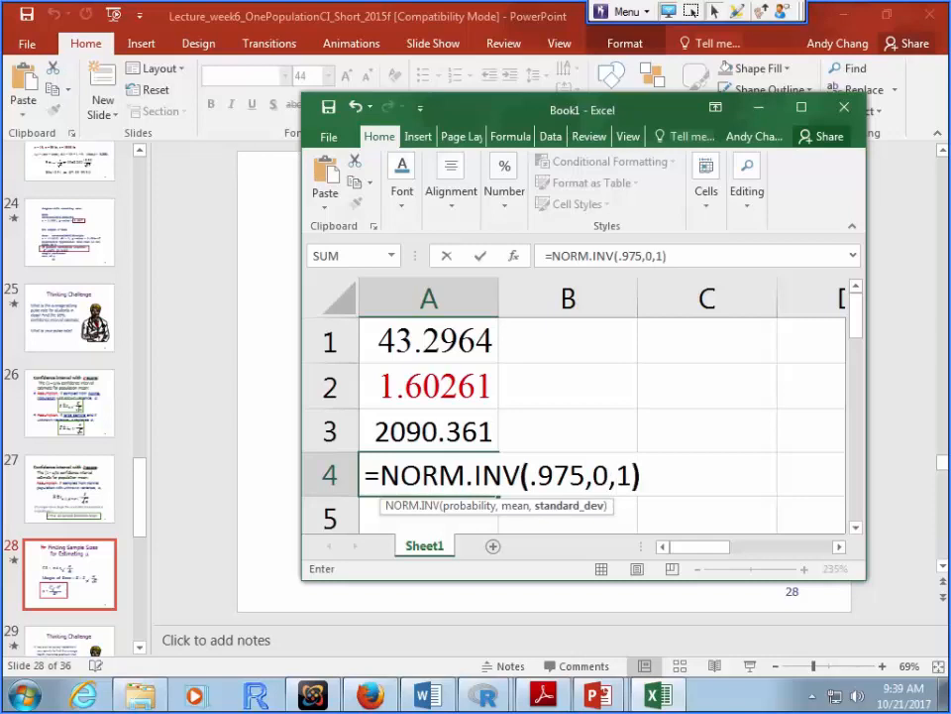
key(Return)
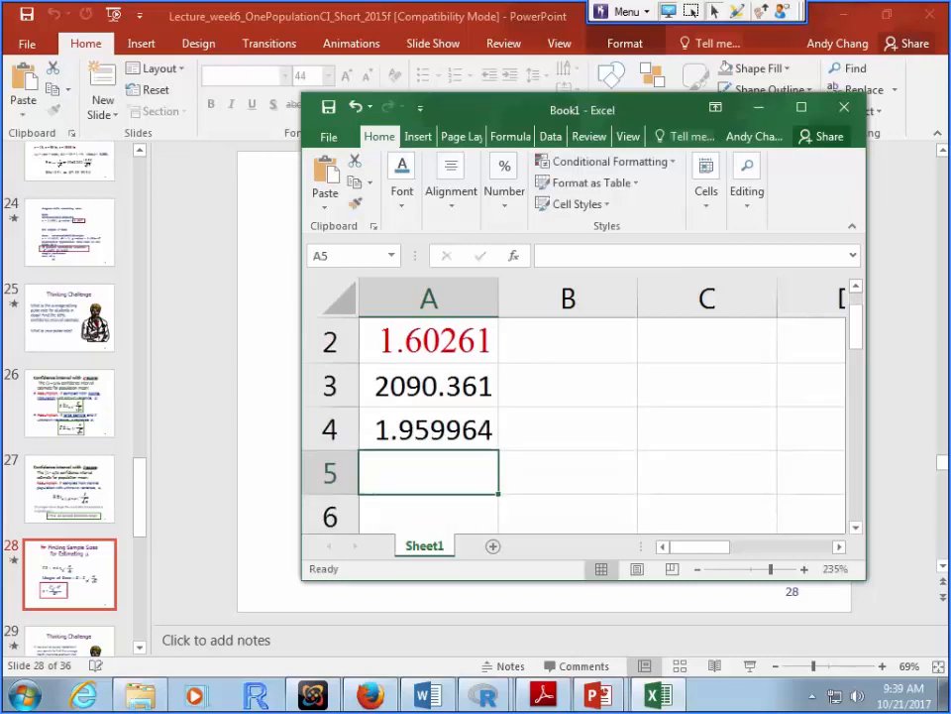
- Review the NORM.INV formula in A4, highlighting its 0.975 probability and the whole function, and leave the cell without changing it
click(428, 430)
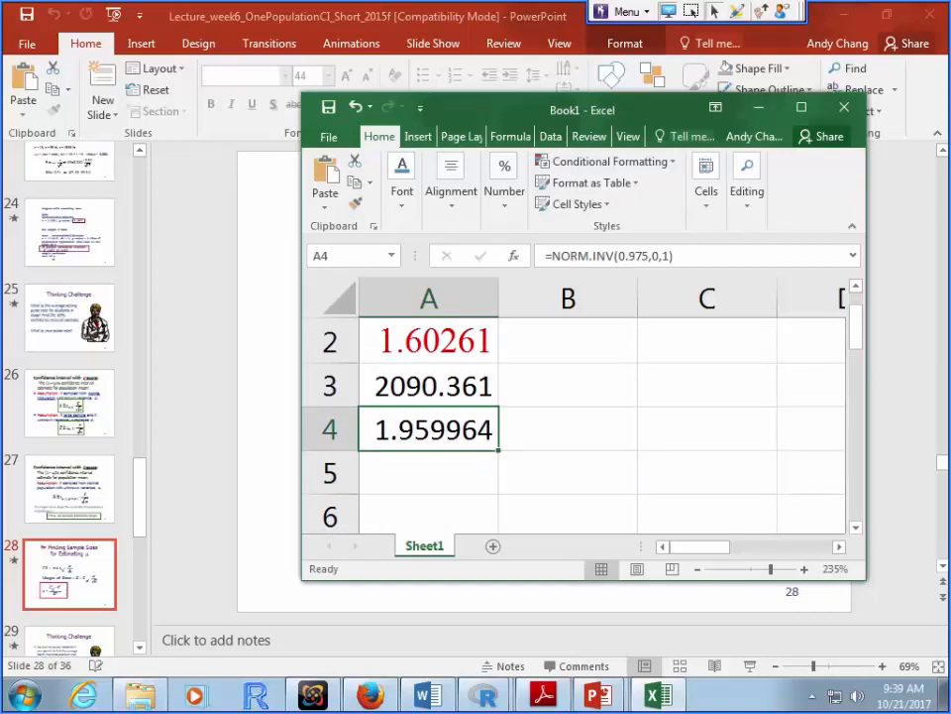
double_click(428, 430)
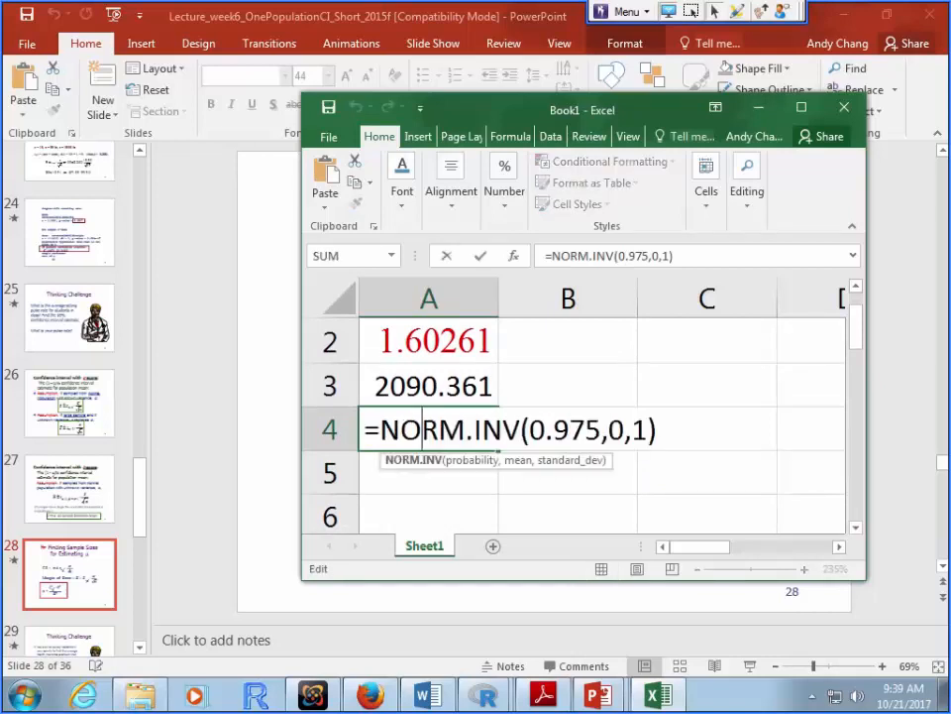
drag(553, 430, 600, 430)
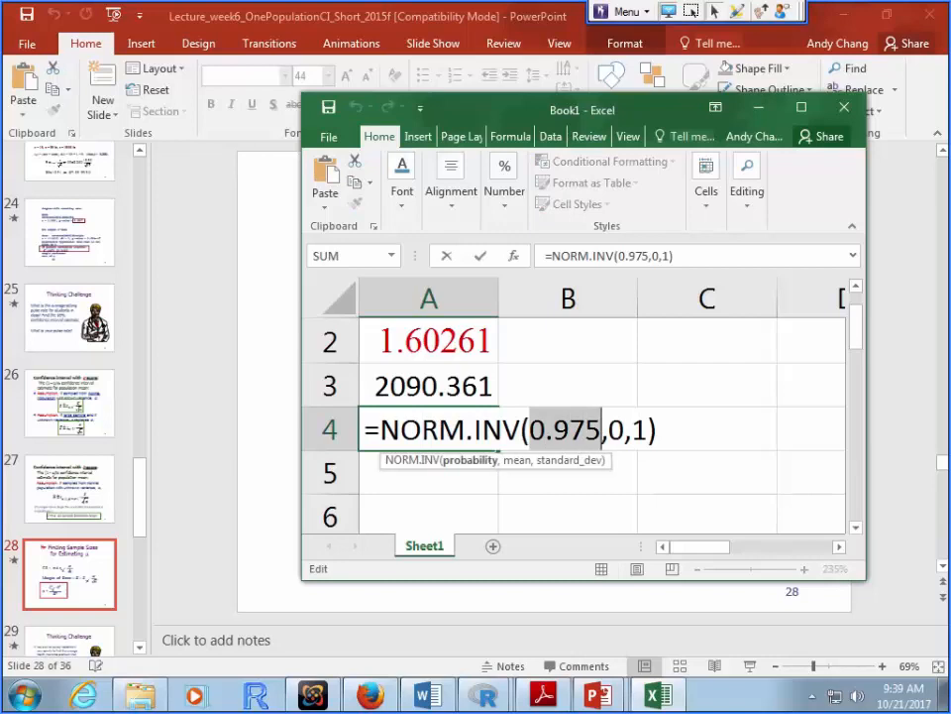
drag(382, 430, 656, 430)
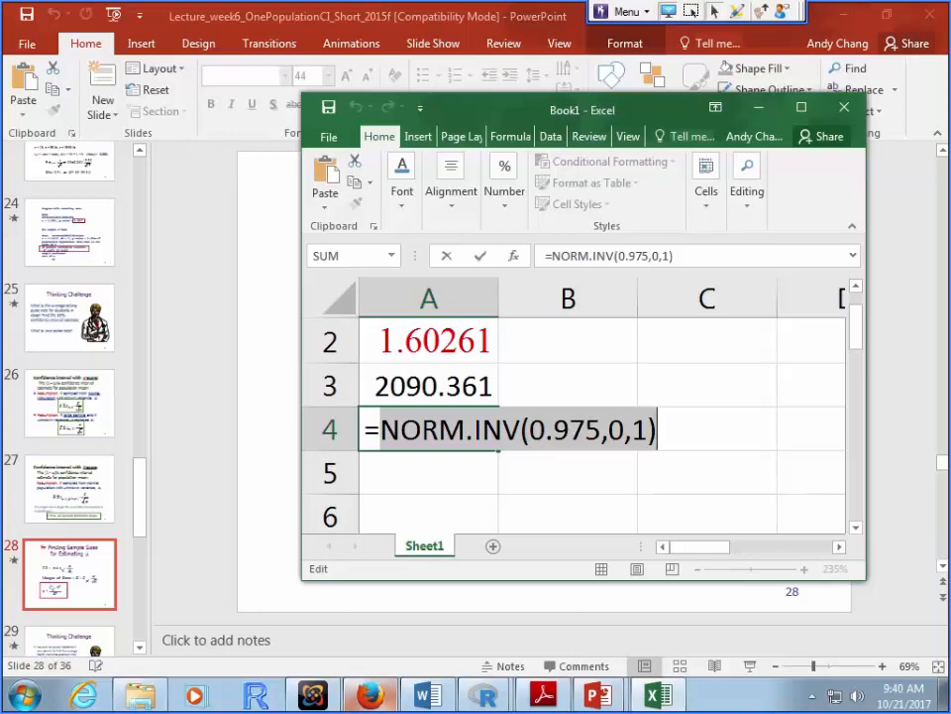
click(370, 695)
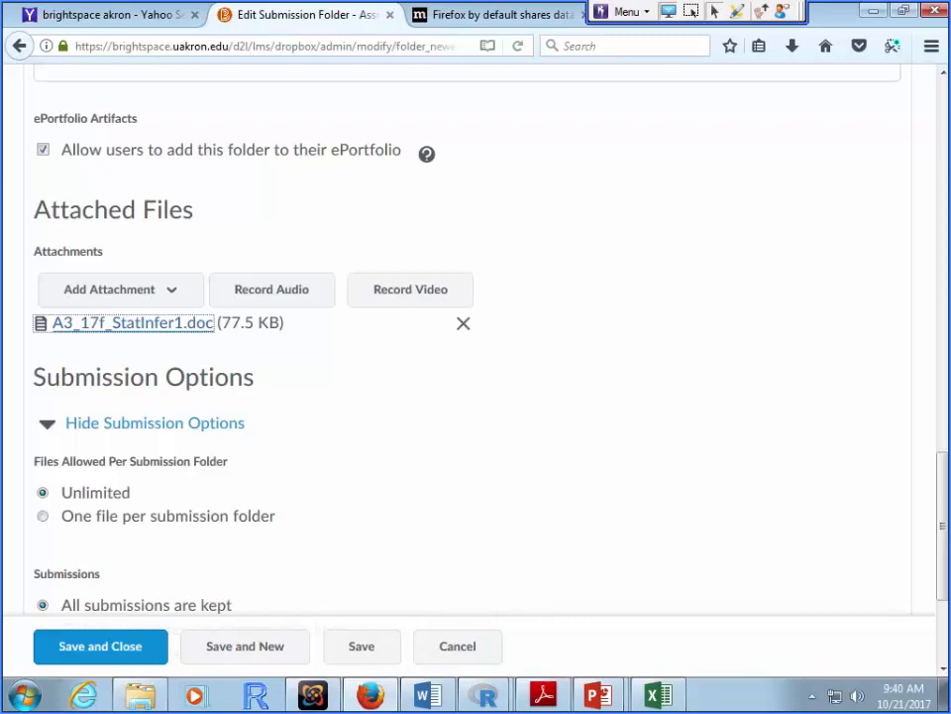
click(658, 694)
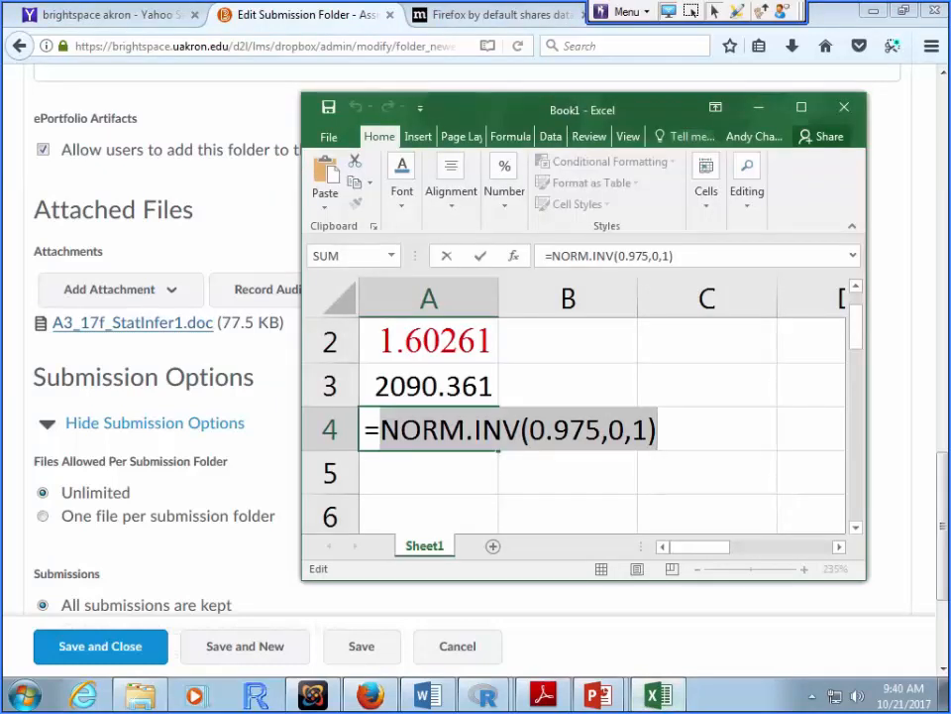
click(429, 472)
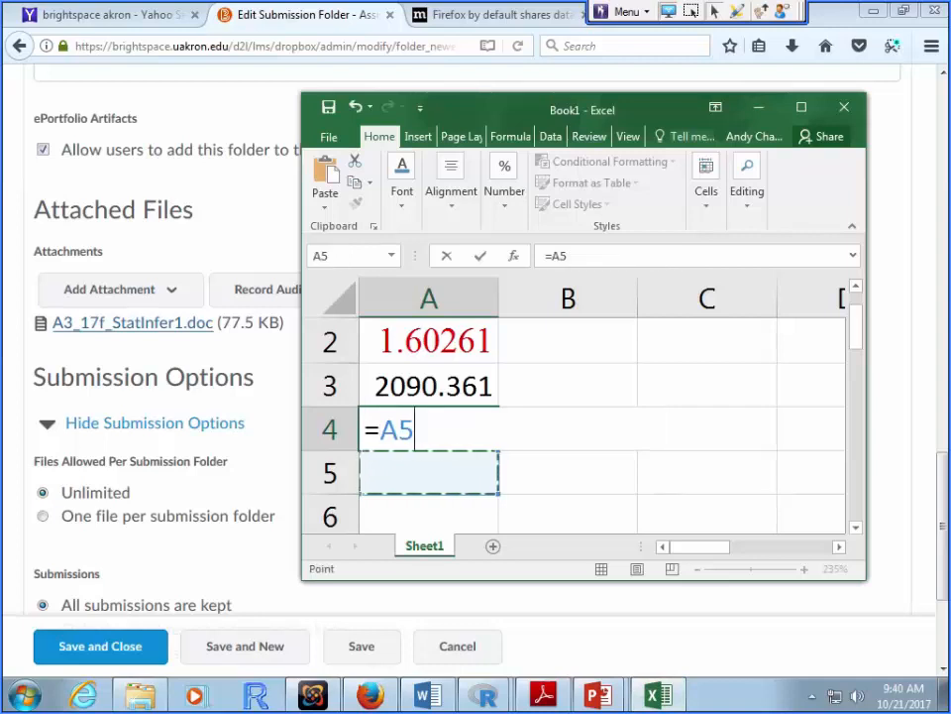
key(Escape)
- Write the label Z(.025) in cell A5
click(429, 473)
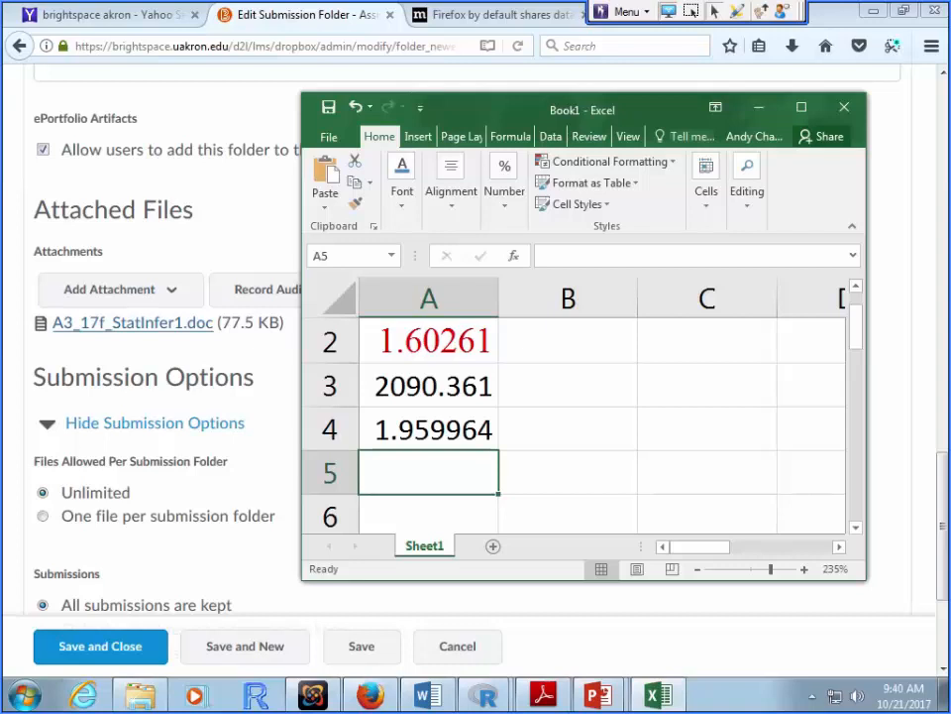
text(Z.025)
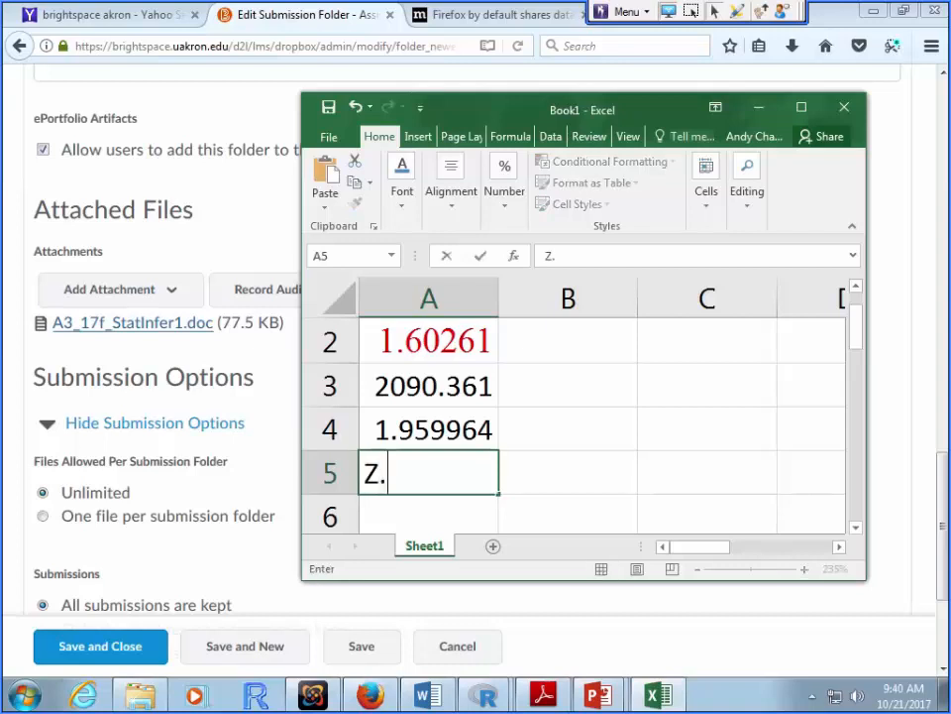
key(BackSpace)
key(BackSpace)
key(BackSpace)
key(BackSpace)
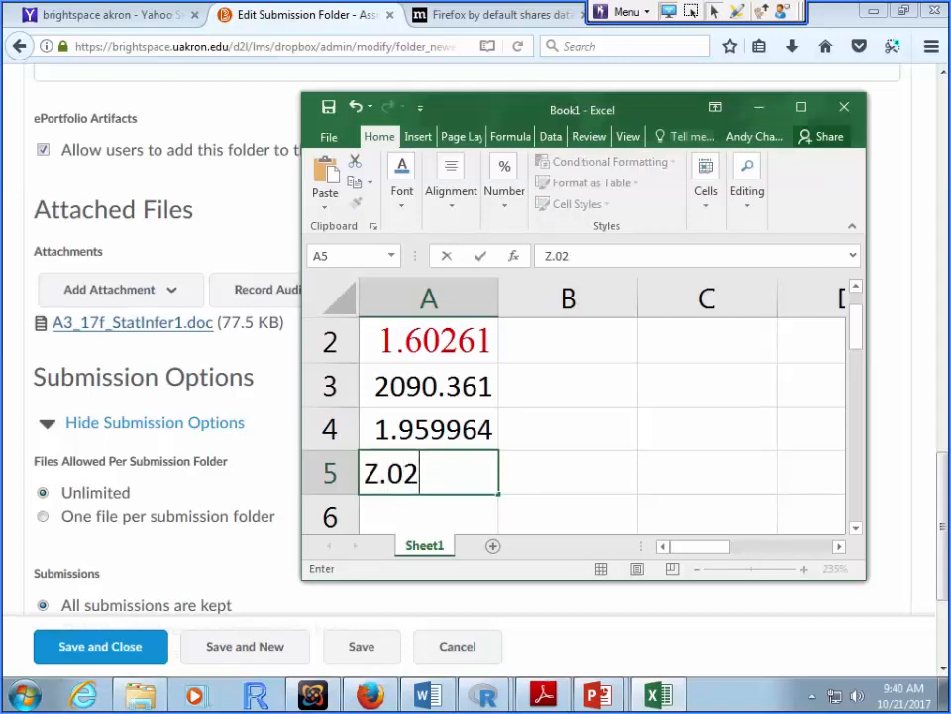
text((.025))
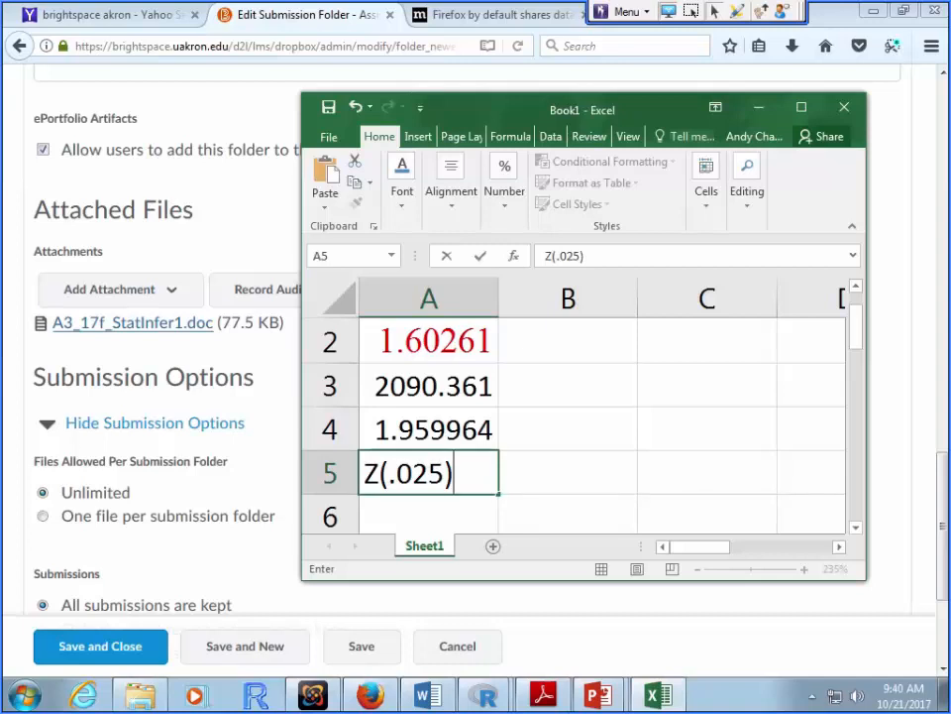
- Clear the Z(.025) entry from cell A5
key(BackSpace)
key(BackSpace)
key(BackSpace)
key(BackSpace)
key(BackSpace)
key(BackSpace)
key(BackSpace)
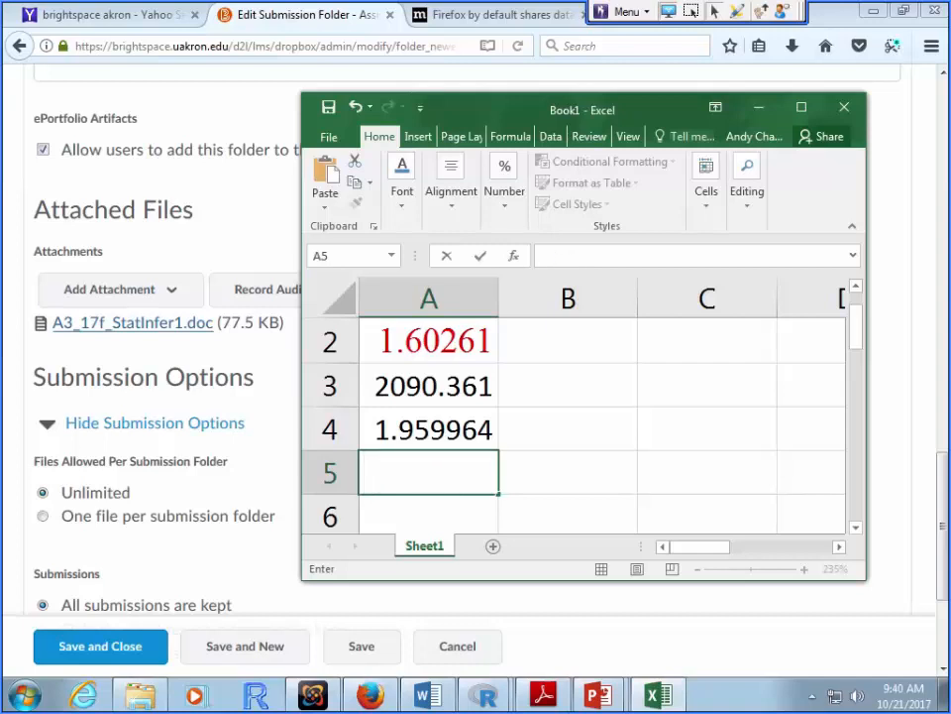
- Switch to Firefox and search the web for "standard normal table" from the Mozilla privacy page
click(370, 695)
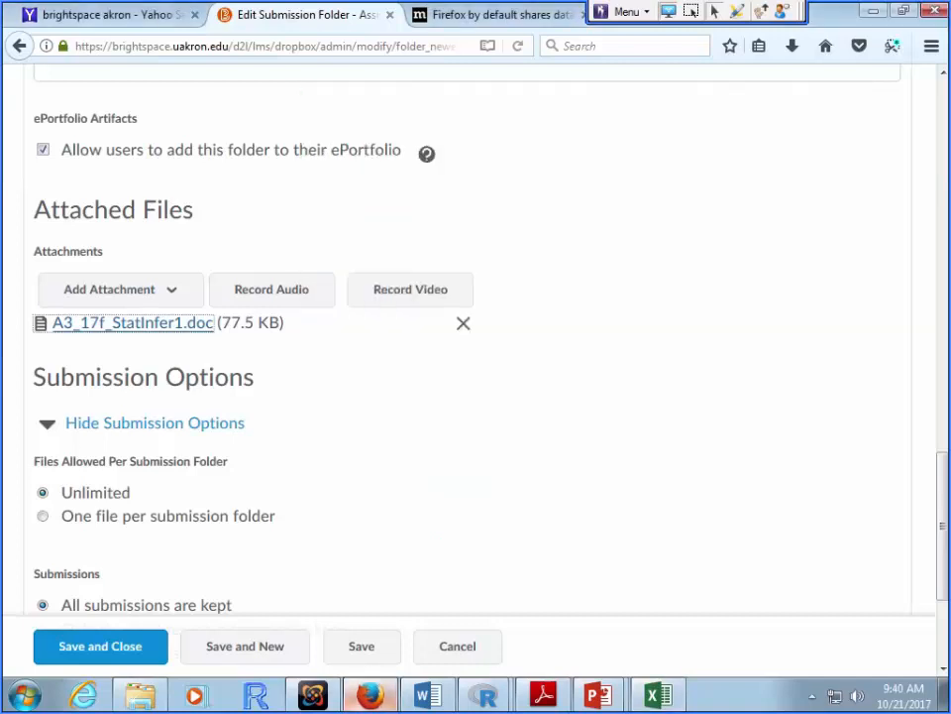
click(297, 45)
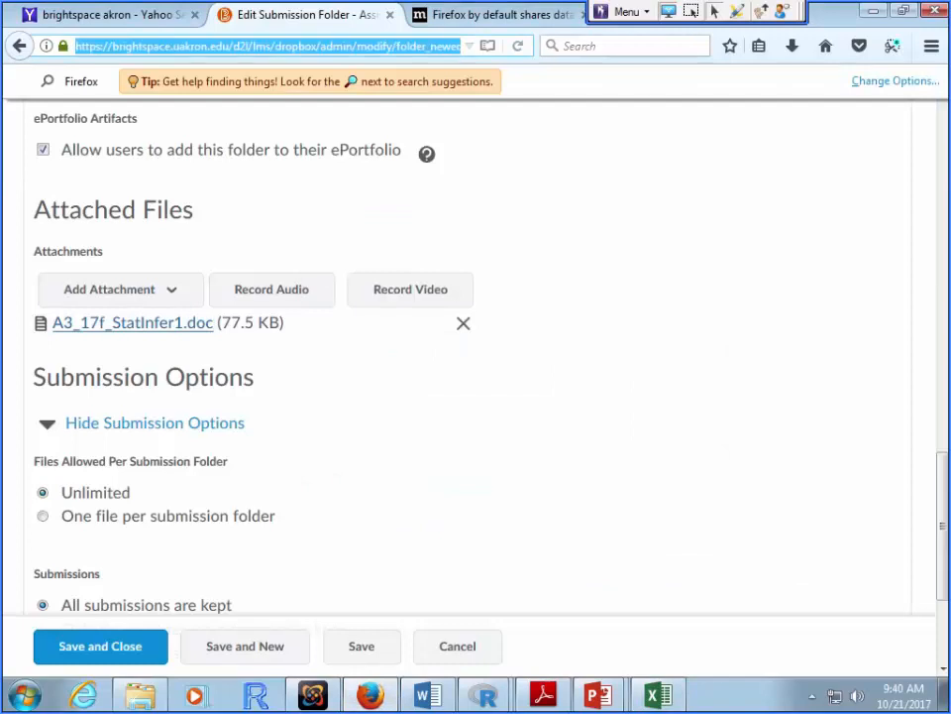
click(501, 15)
click(632, 45)
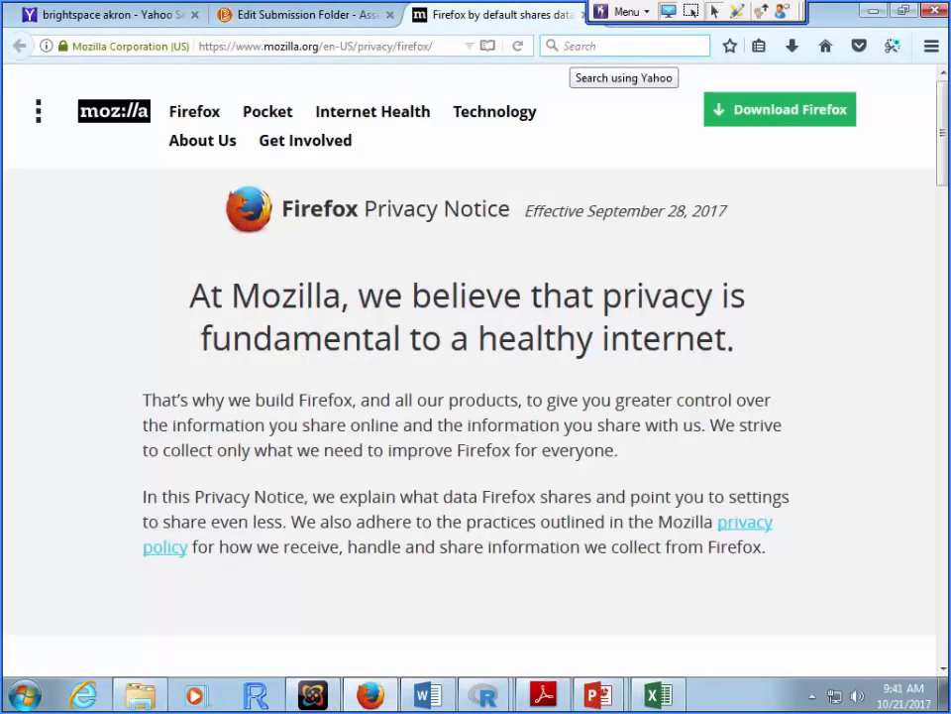
text(standad)
key(BackSpace)
text(rd normal table)
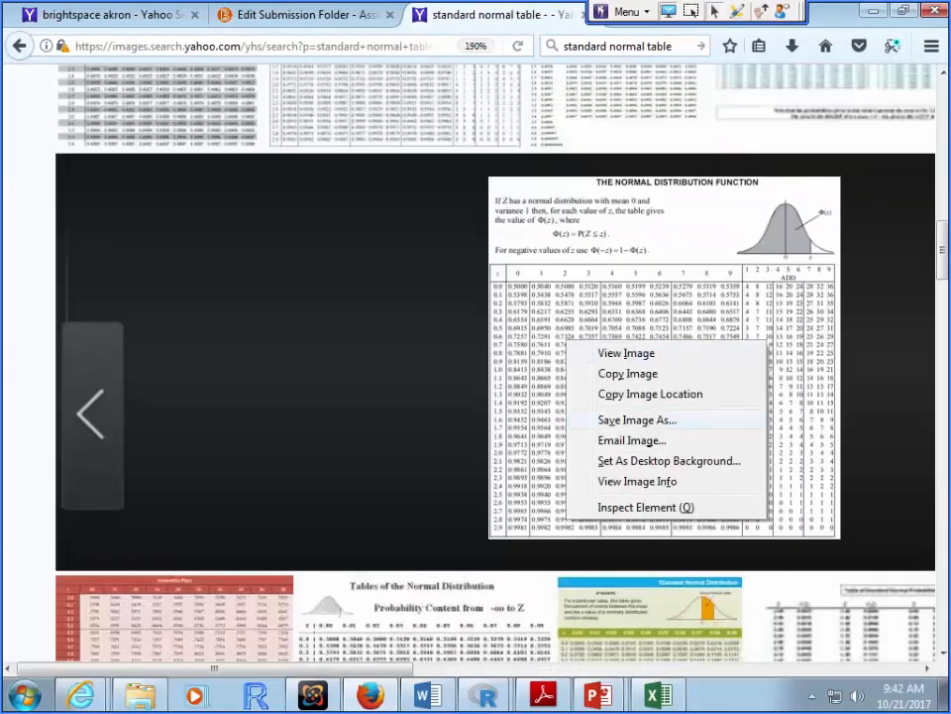
- Save the normal distribution function table image as ndt in Downloads and open the saved picture
click(637, 419)
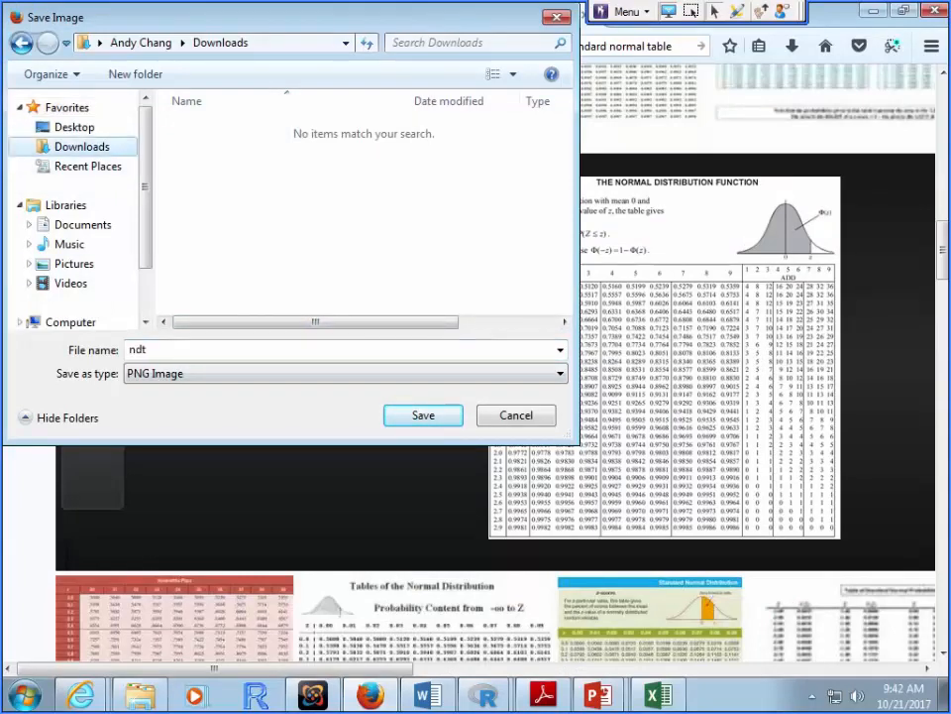
key(Return)
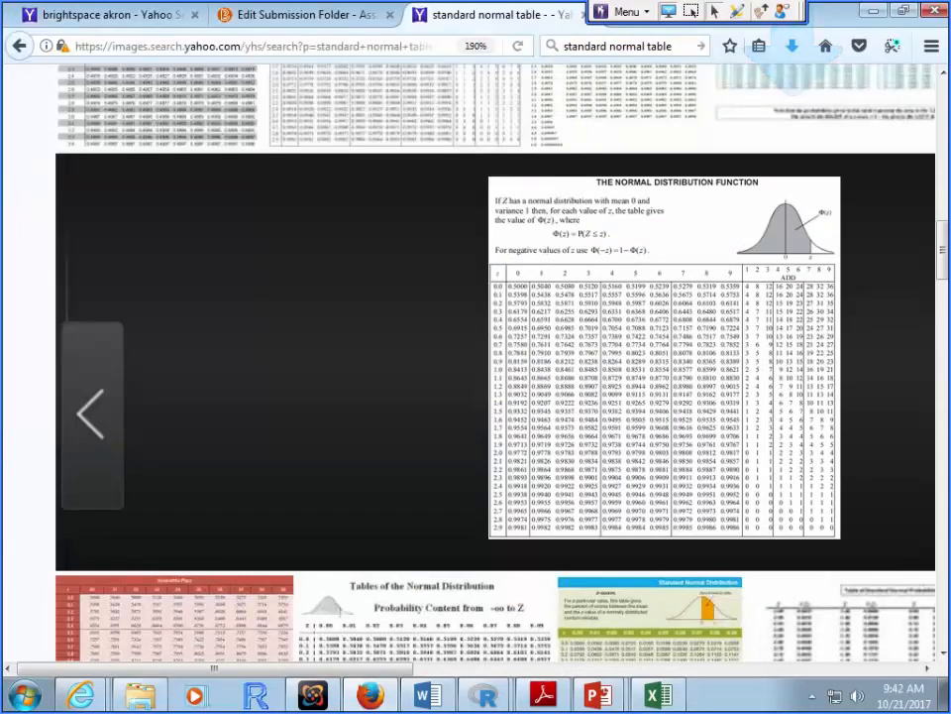
scroll(634, 416, down, 7)
scroll(634, 417, up, 5)
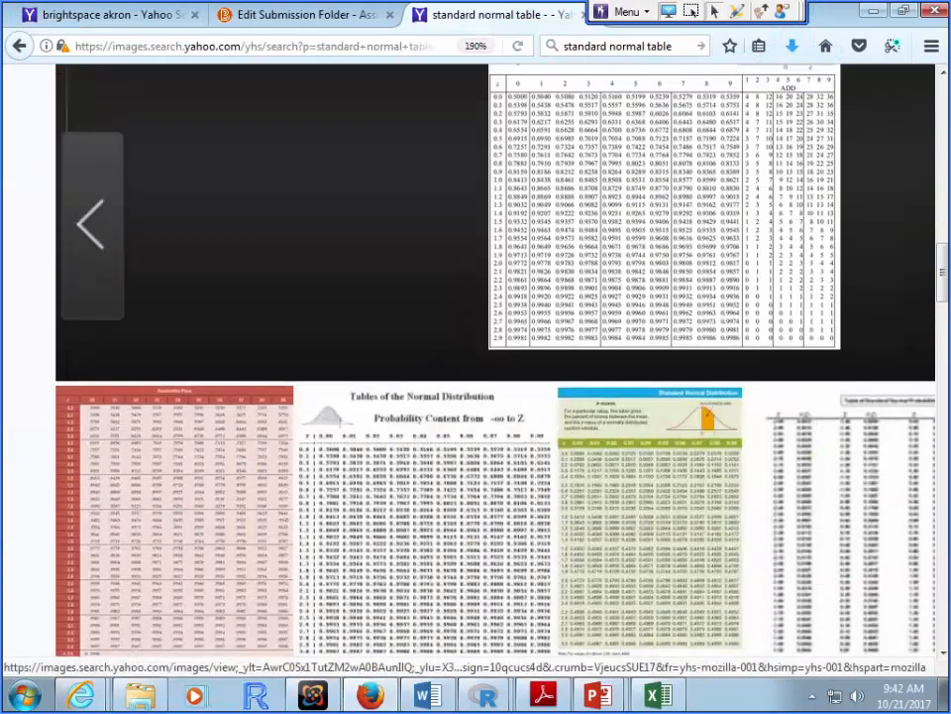
click(792, 46)
click(490, 92)
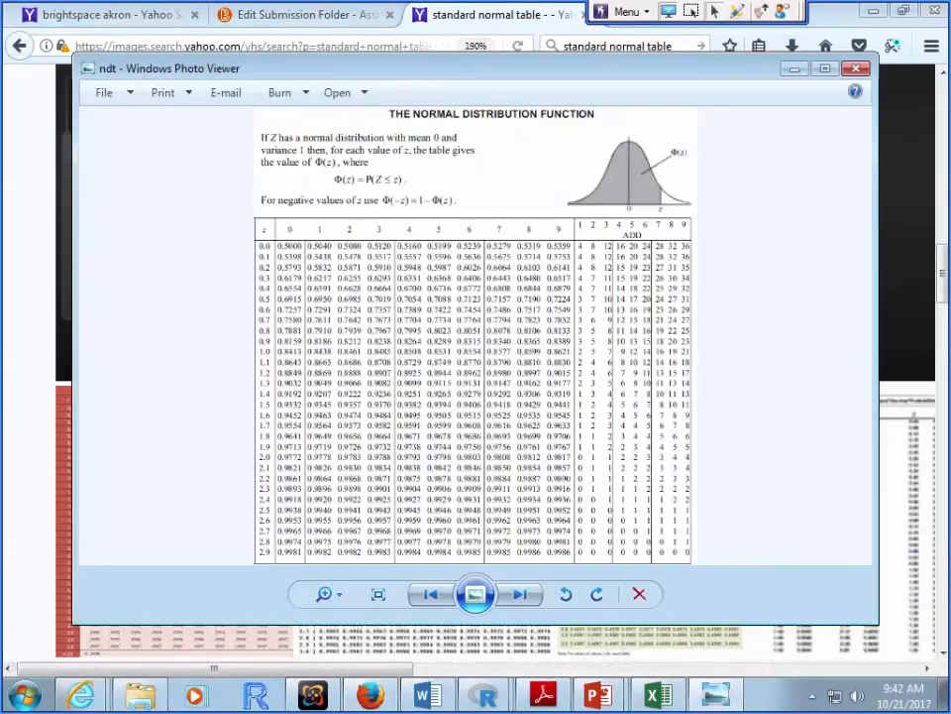
- Enlarge the normal distribution table and maximize its viewer to examine the z values and probabilities
scroll(475, 280, up, 3)
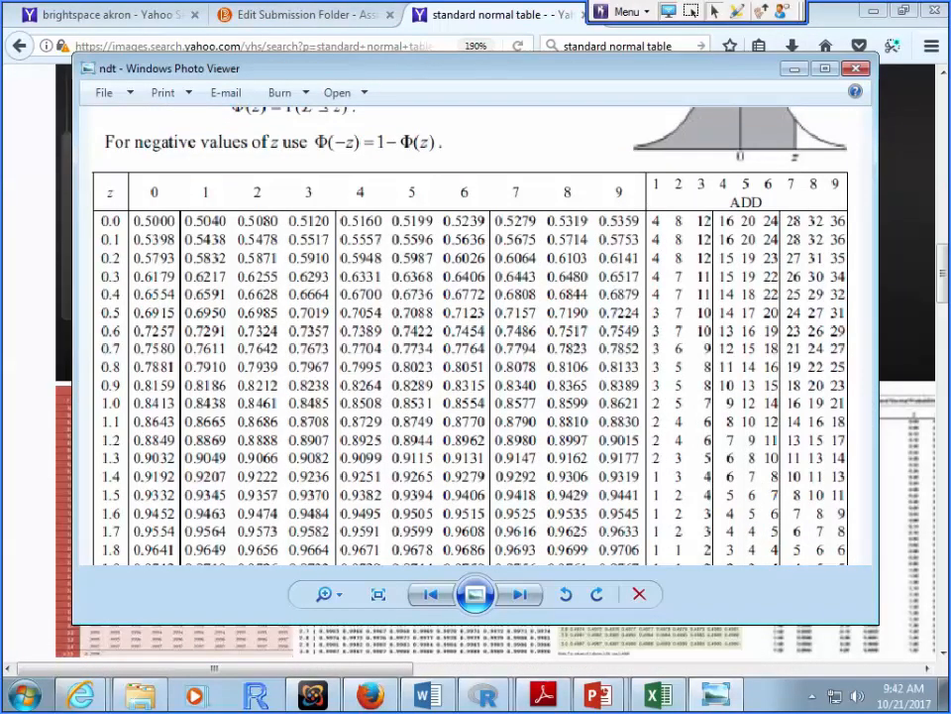
click(824, 69)
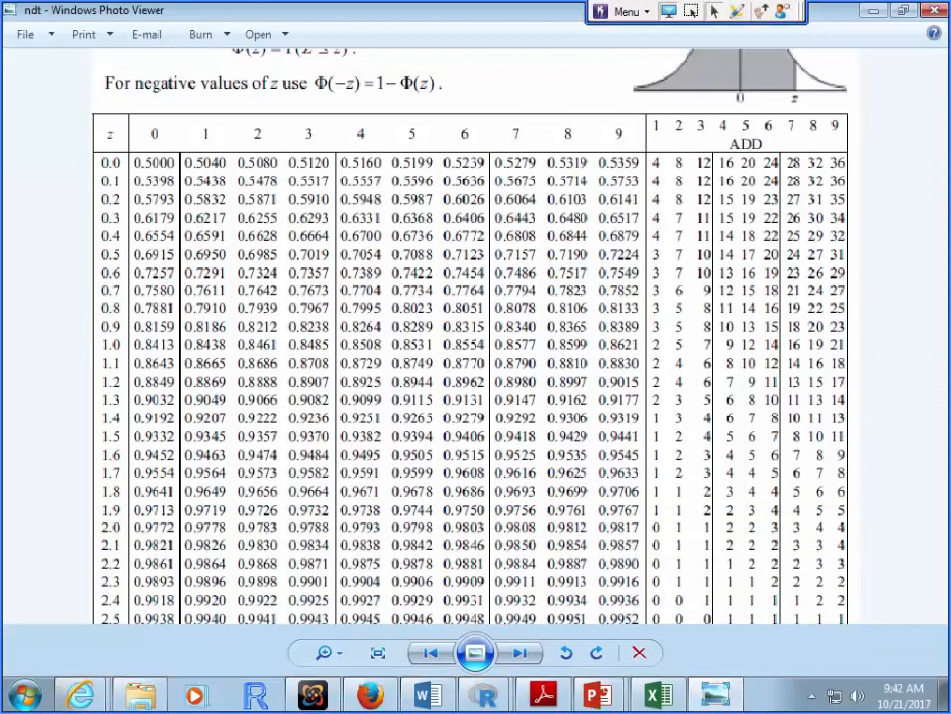
scroll(476, 337, down, 2)
scroll(476, 337, up, 3)
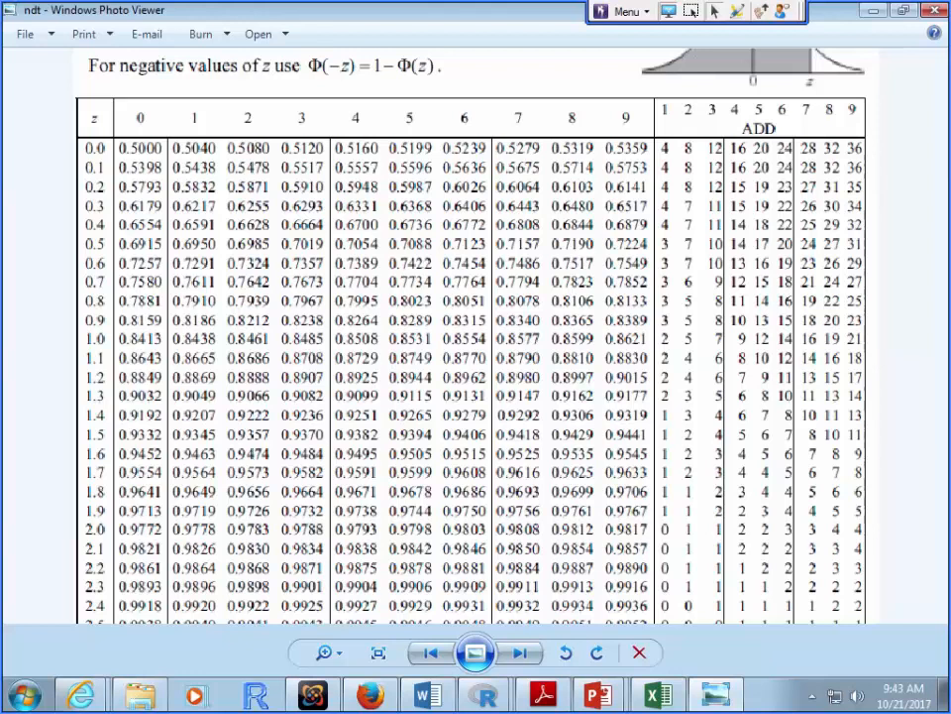
- Switch to R Commander and compute the standard normal quantile for an upper-tail probability of .025
key(alt+Tab)
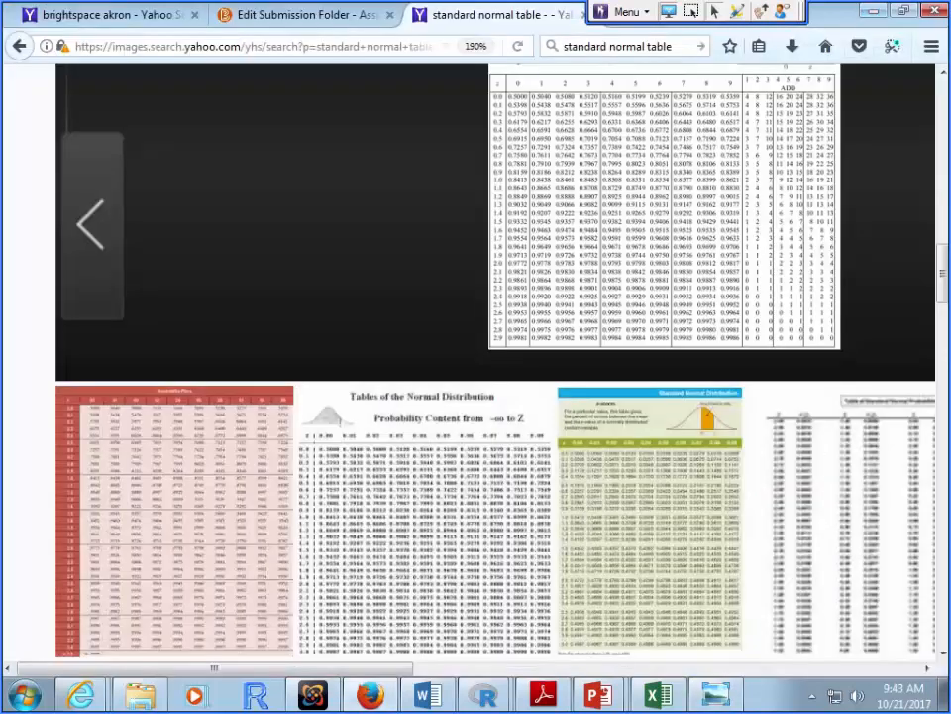
key(alt+Tab)
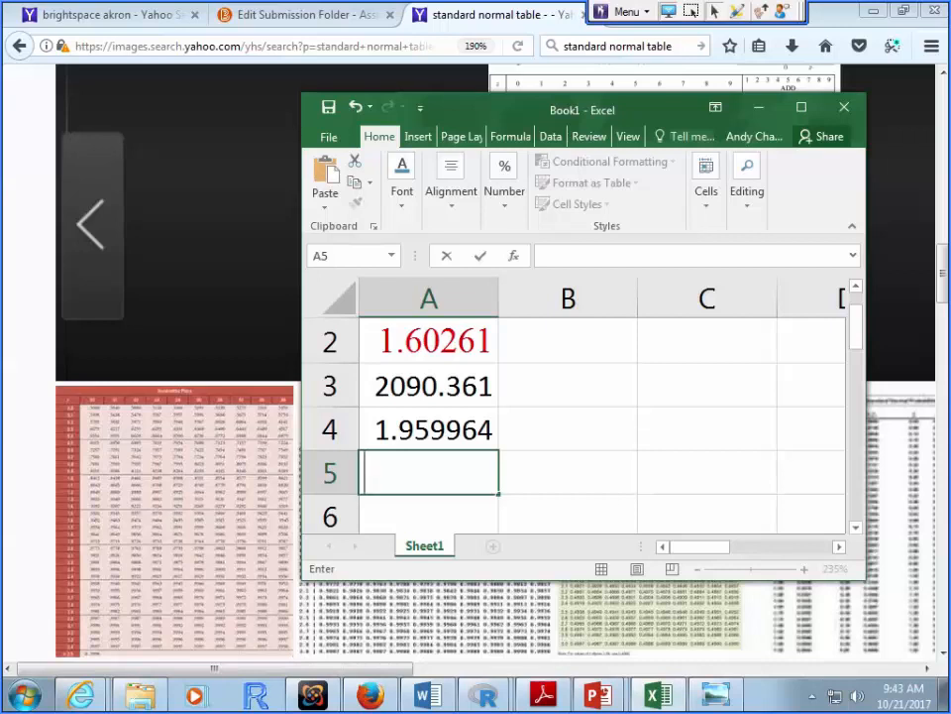
mouse_move(485, 696)
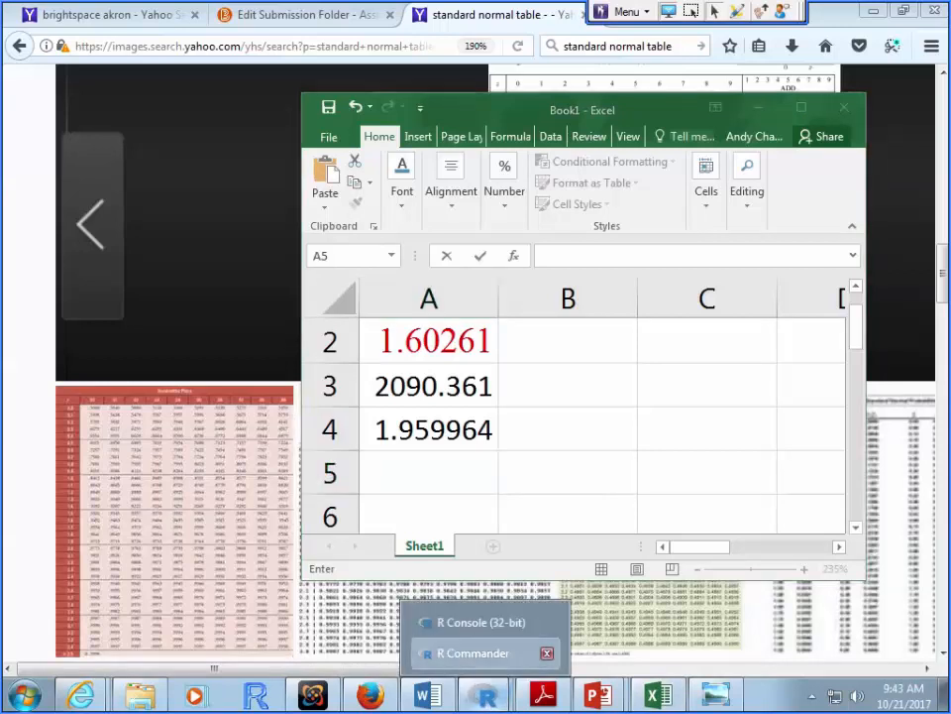
click(477, 650)
click(362, 37)
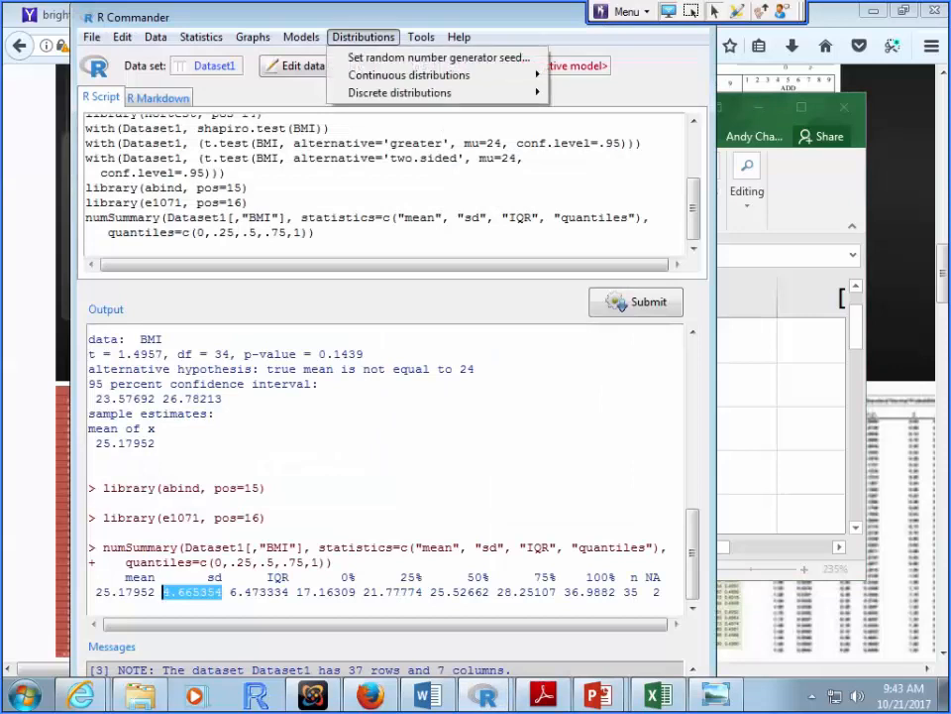
mouse_move(436, 74)
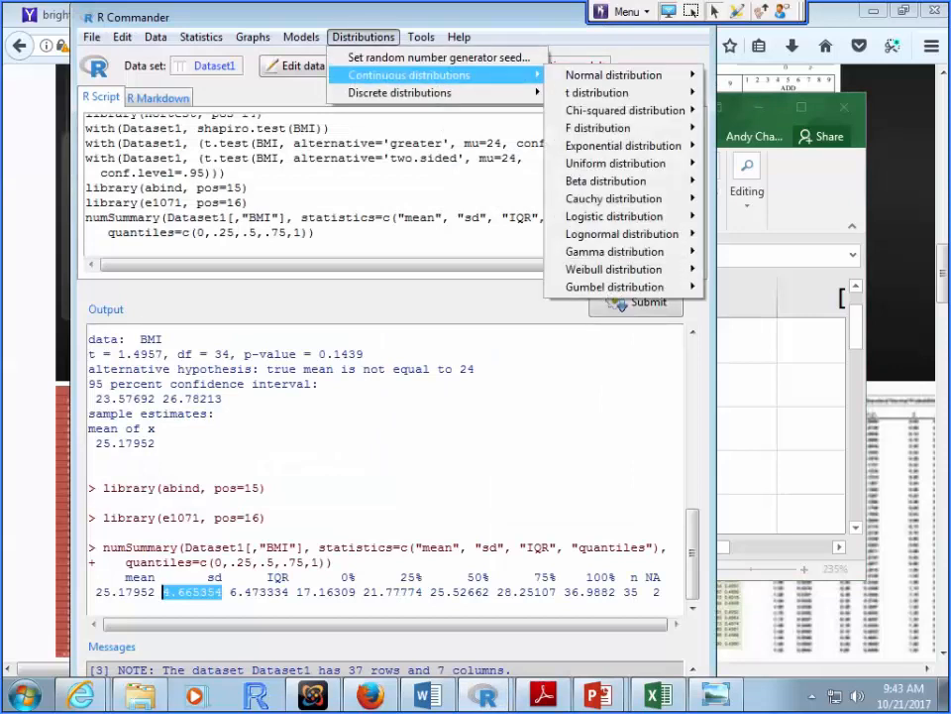
mouse_move(614, 75)
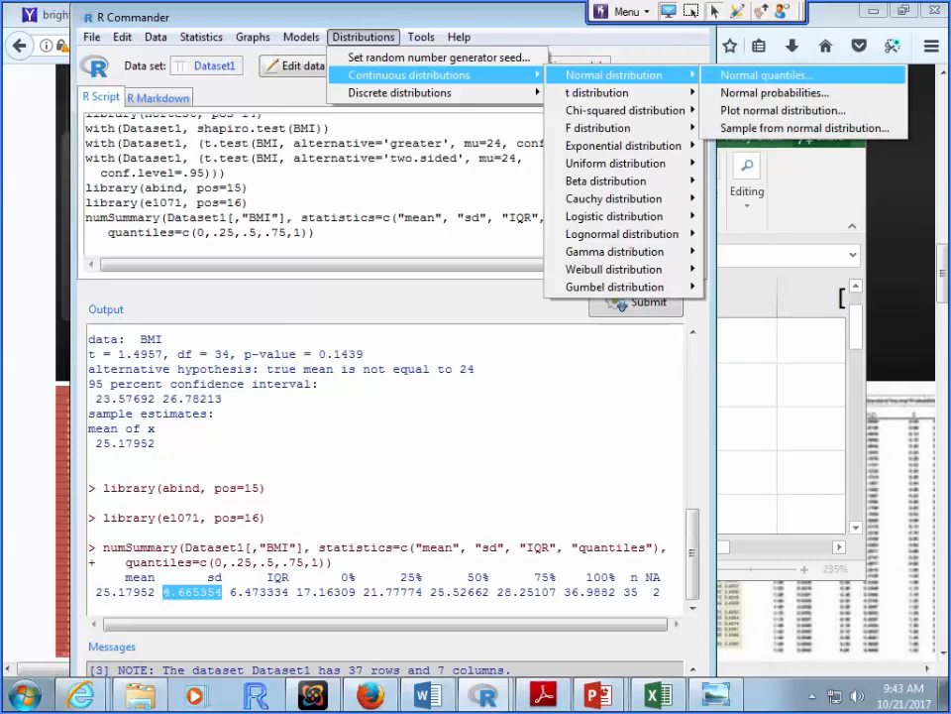
click(763, 75)
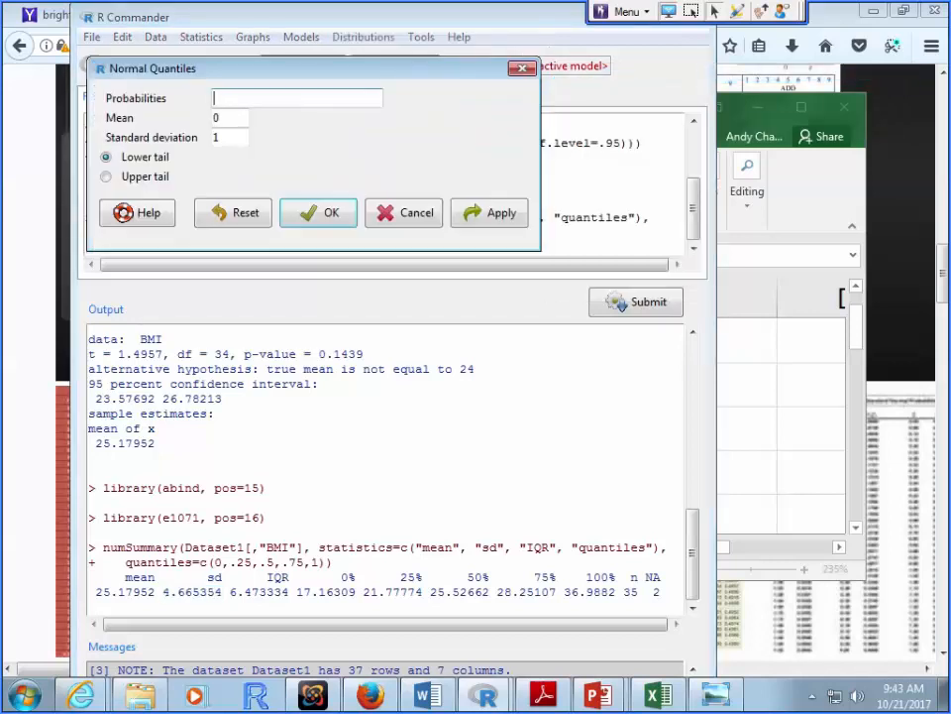
text(.)
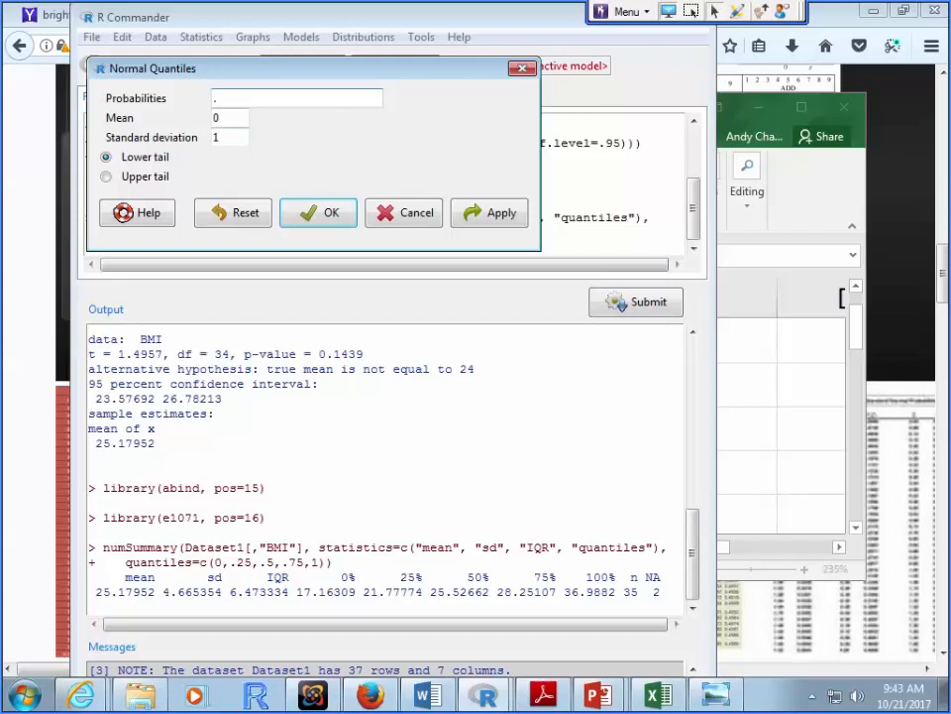
text(025)
click(107, 177)
key(Return)
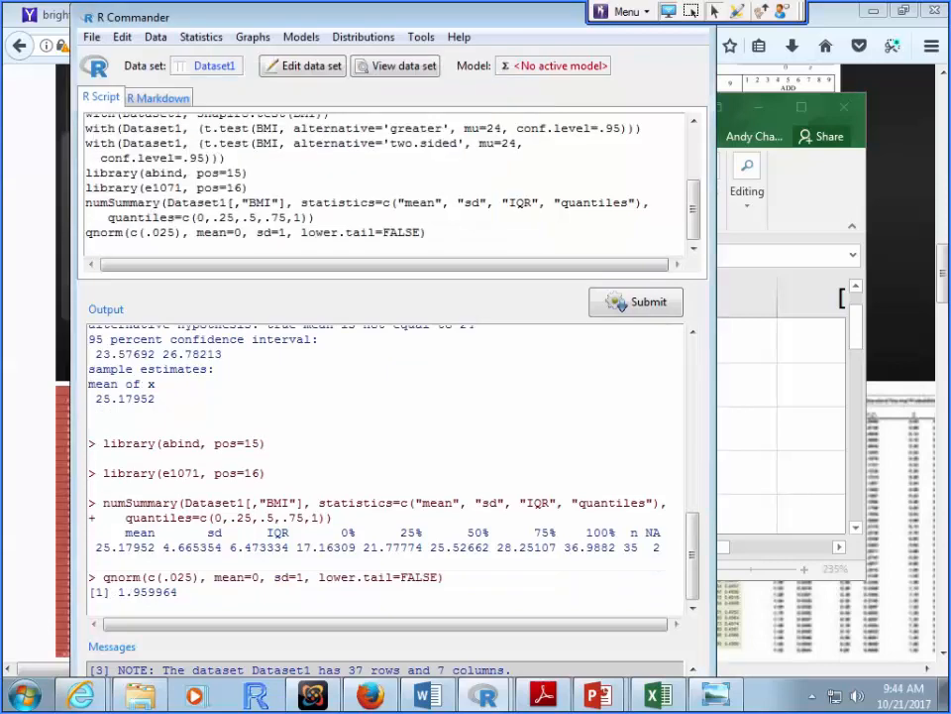
- Highlight the quantile result in the output and reopen the Normal Quantiles settings
drag(179, 592, 118, 591)
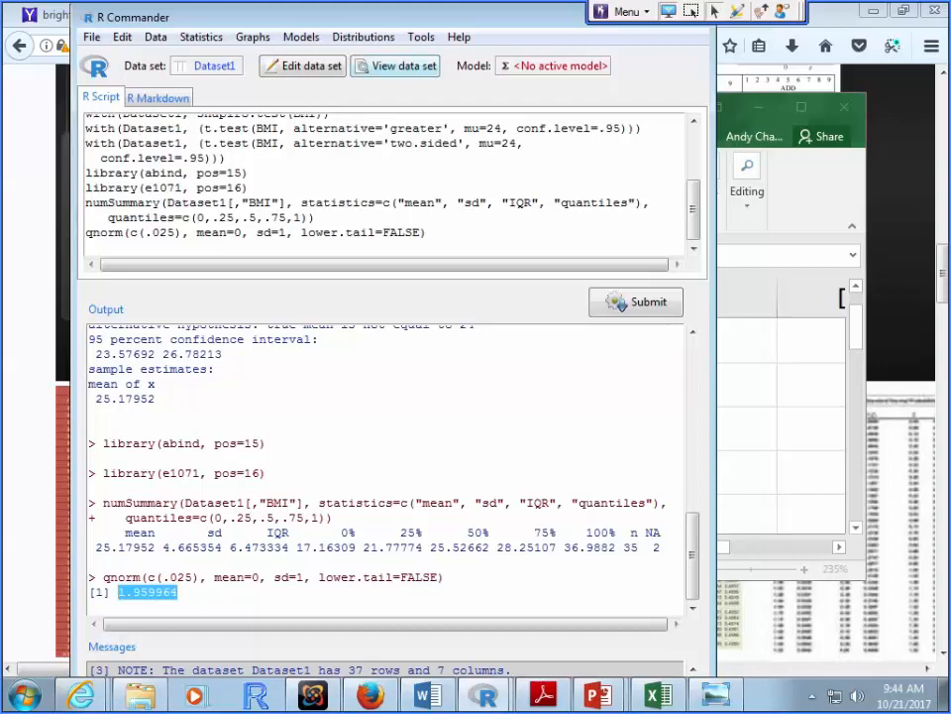
click(363, 36)
mouse_move(409, 75)
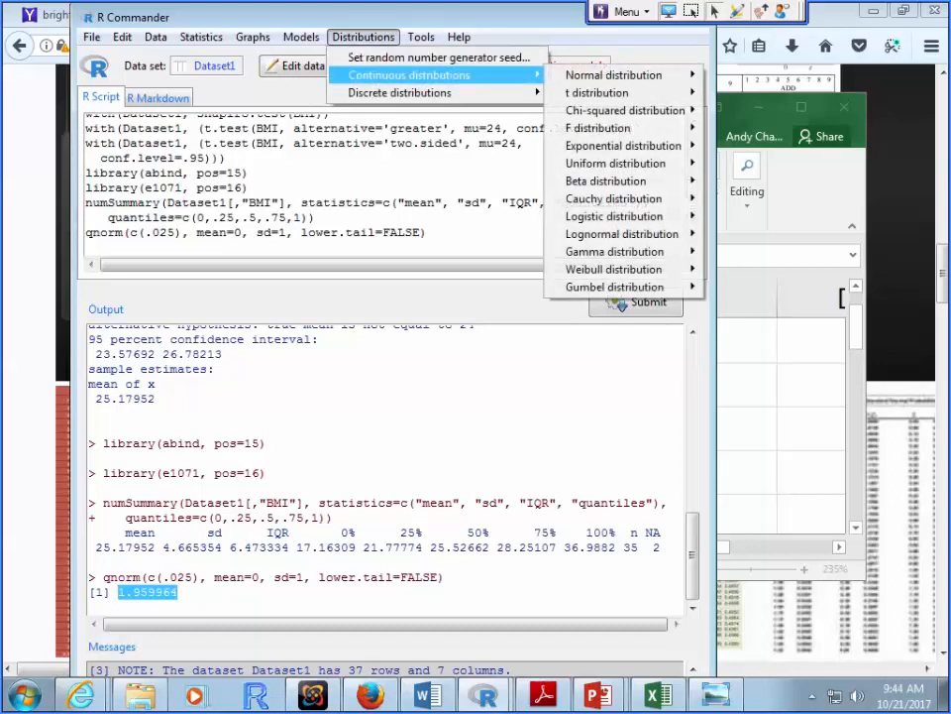
mouse_move(614, 76)
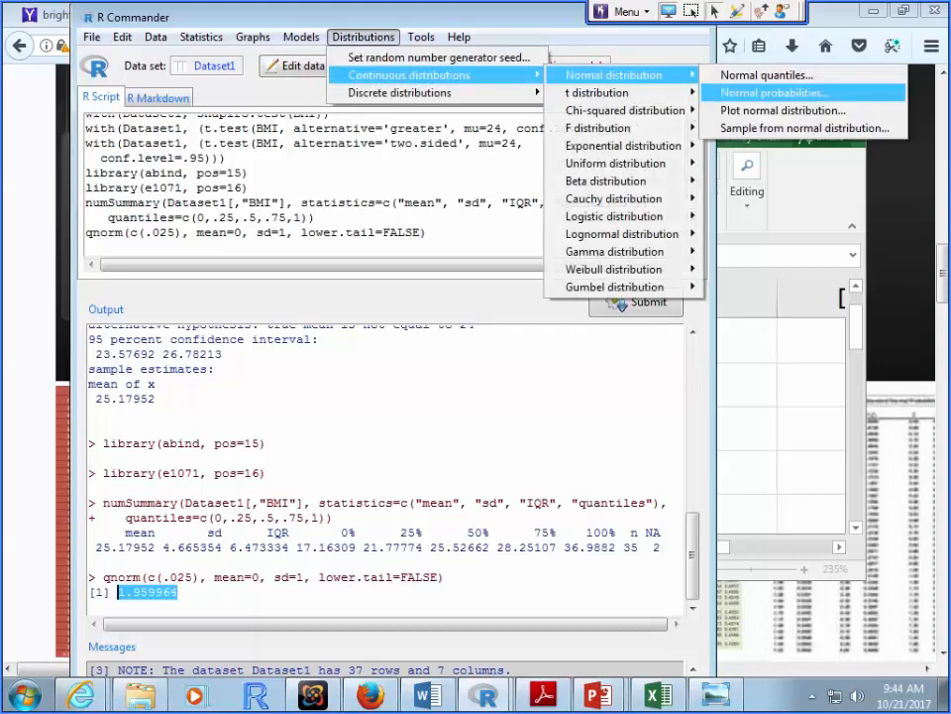
click(766, 75)
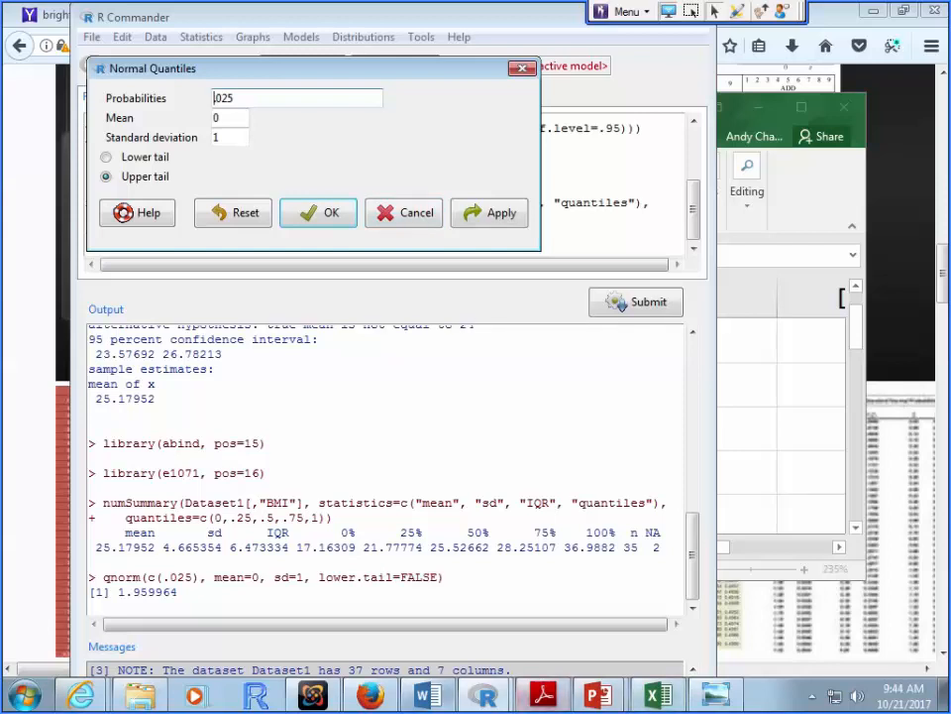
- Switch to the Excel workbook and open the sample-size formula in cell A3 for editing
click(429, 695)
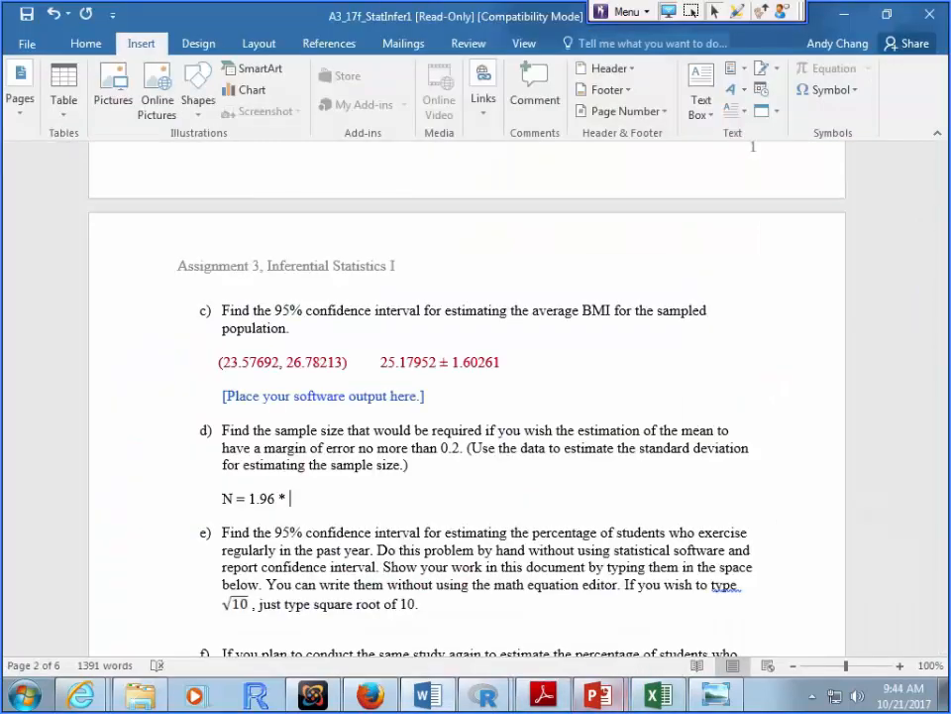
click(657, 695)
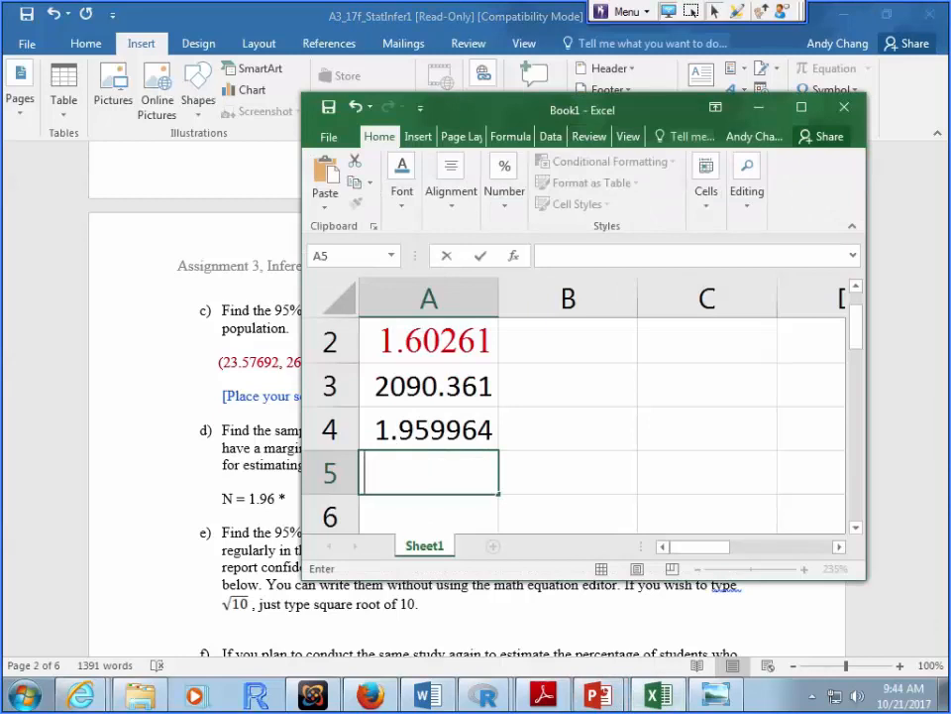
click(446, 386)
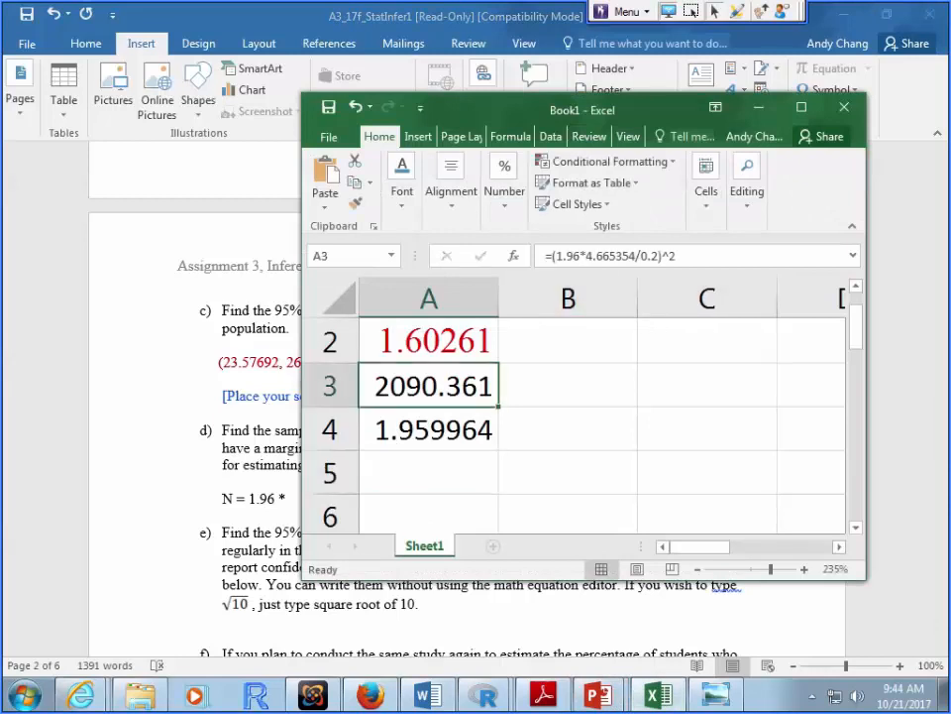
double_click(484, 386)
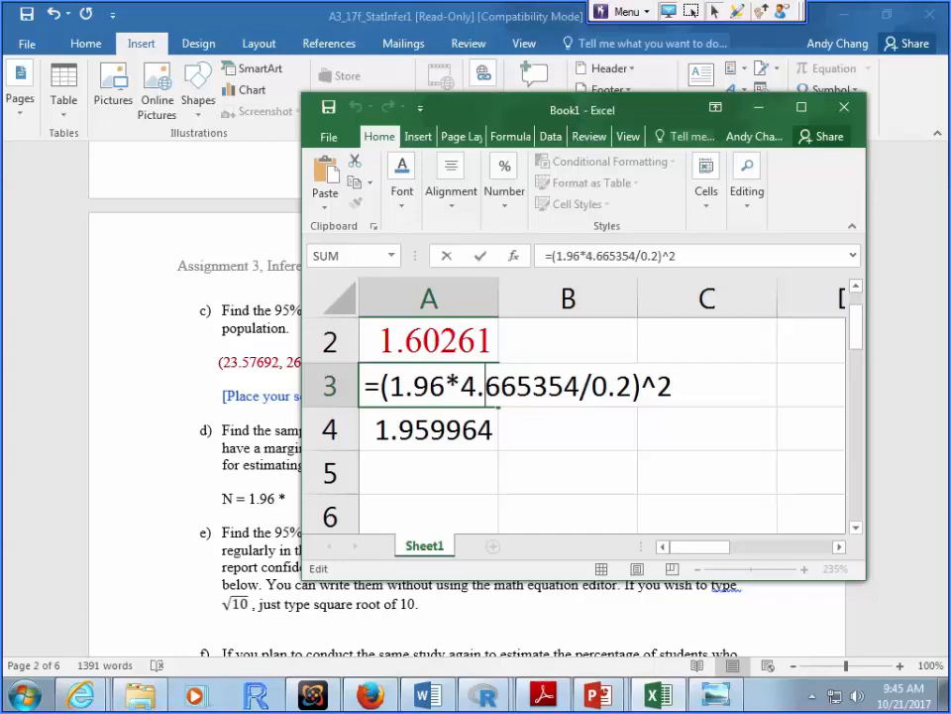
- Highlight the critical value 1.96 within the A3 formula
key(Left)
key(Left)
key(Left)
key(shift+Left)
key(shift+Left)
key(shift+Left)
key(shift+Left)
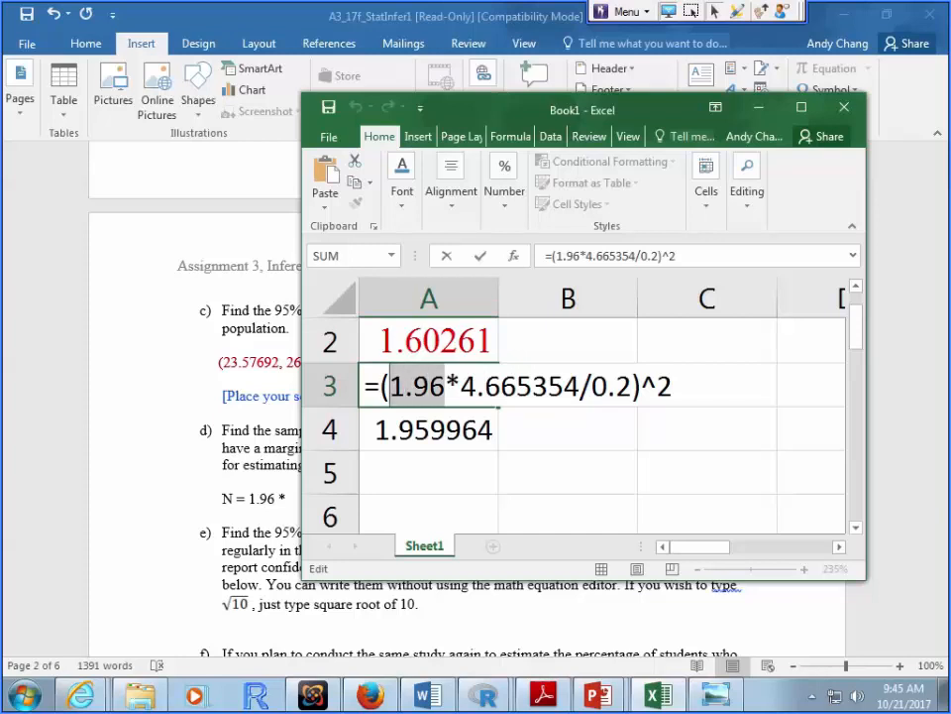
- Highlight the standard deviation 4.665354 within the A3 formula
key(Right)
key(Right)
key(shift+Right)
key(shift+Right)
key(shift+Right)
key(shift+Right)
key(shift+Right)
key(shift+Right)
key(shift+Right)
key(shift+Right)
key(shift+Right)
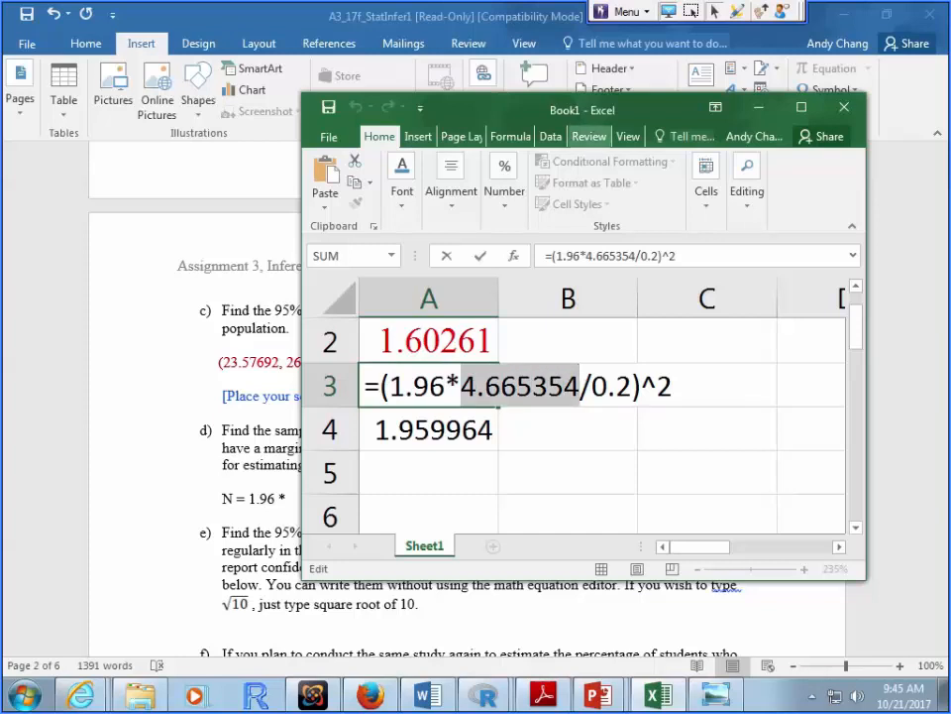
- Highlight the margin of error 0.2 and the whole expression inside the parentheses, then leave the A3 formula as is
key(Right)
key(Right)
key(shift+Right)
key(shift+Right)
key(shift+Right)
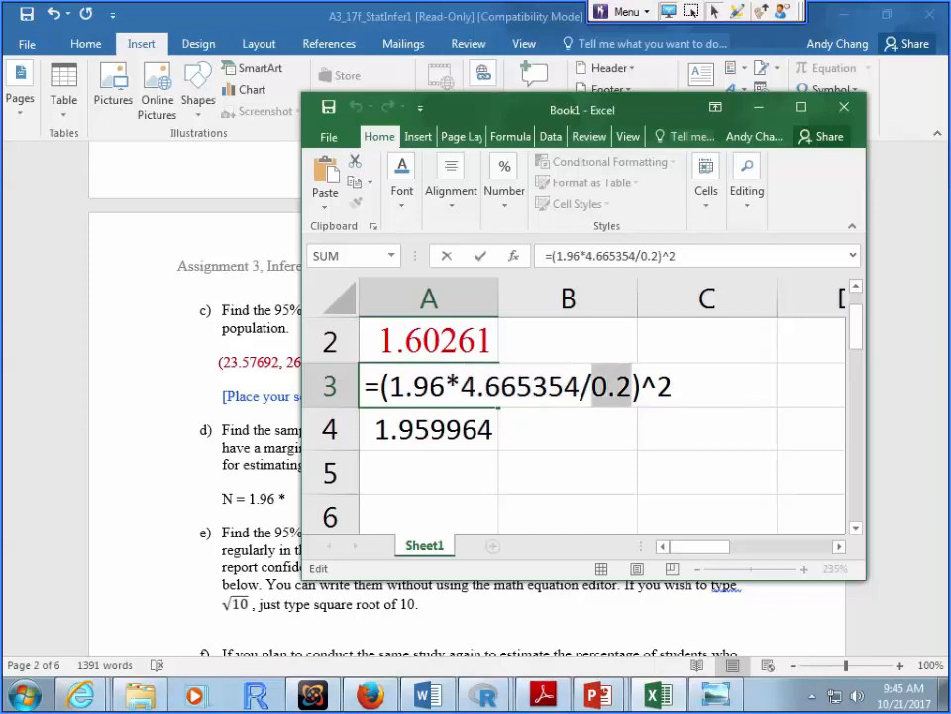
drag(390, 386, 631, 386)
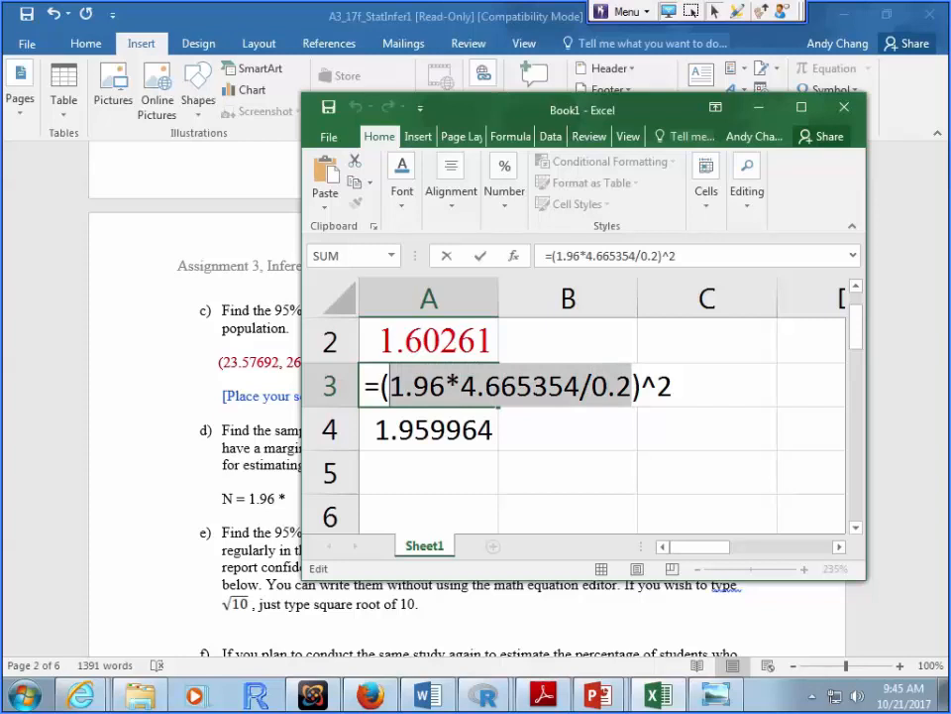
key(Return)
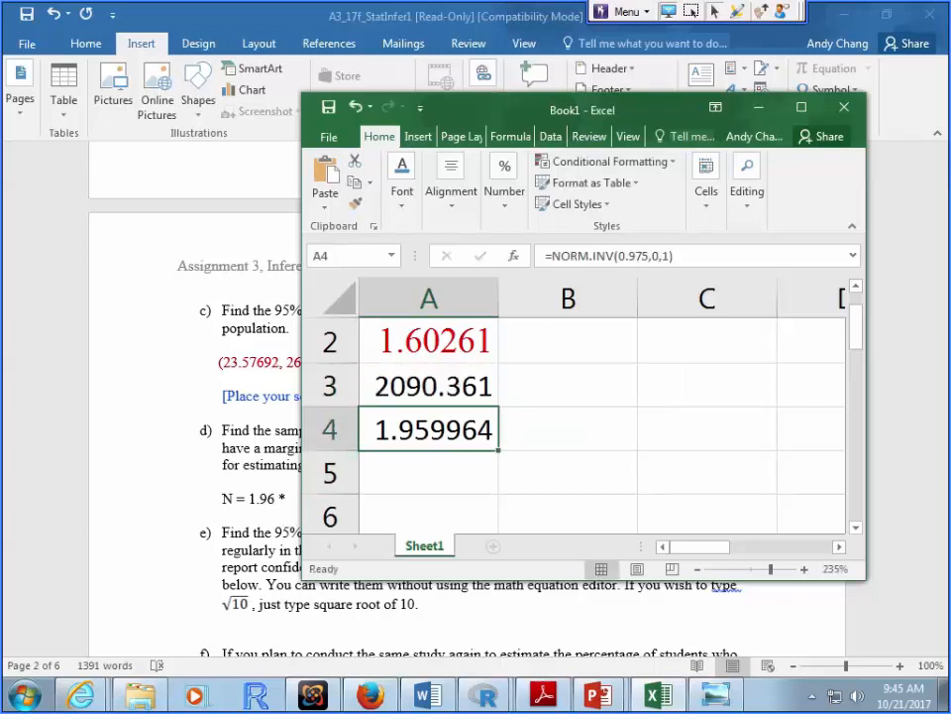
- Copy the sample-size formula from Excel cell A3 and paste it after N in the Word document's part d) answer, replacing "= 1.96 *"
click(430, 385)
drag(680, 255, 543, 256)
key(ctrl+c)
click(289, 498)
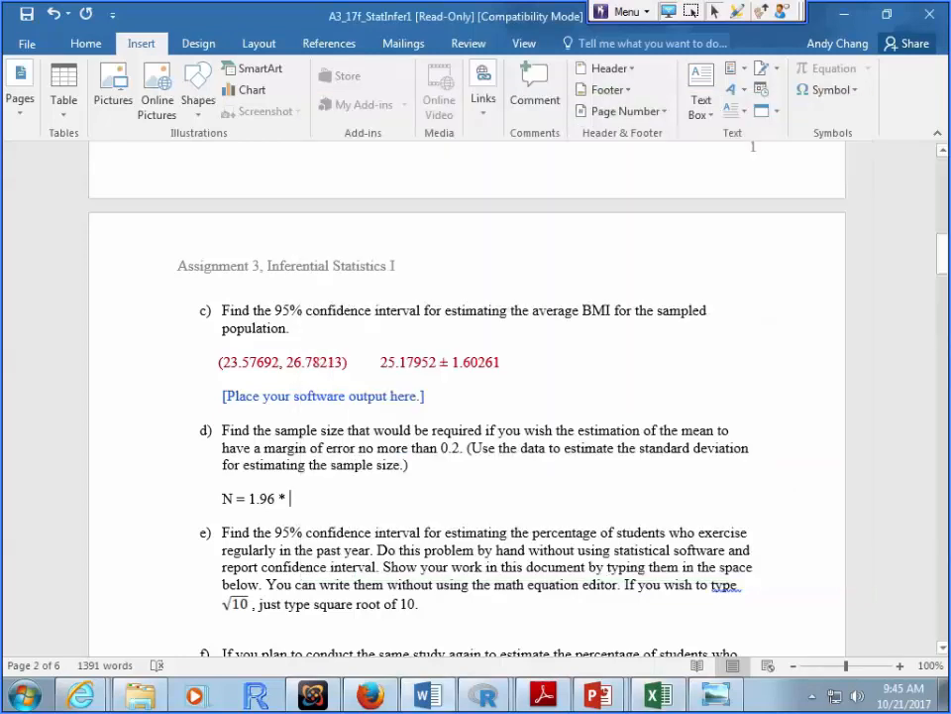
drag(290, 499, 235, 498)
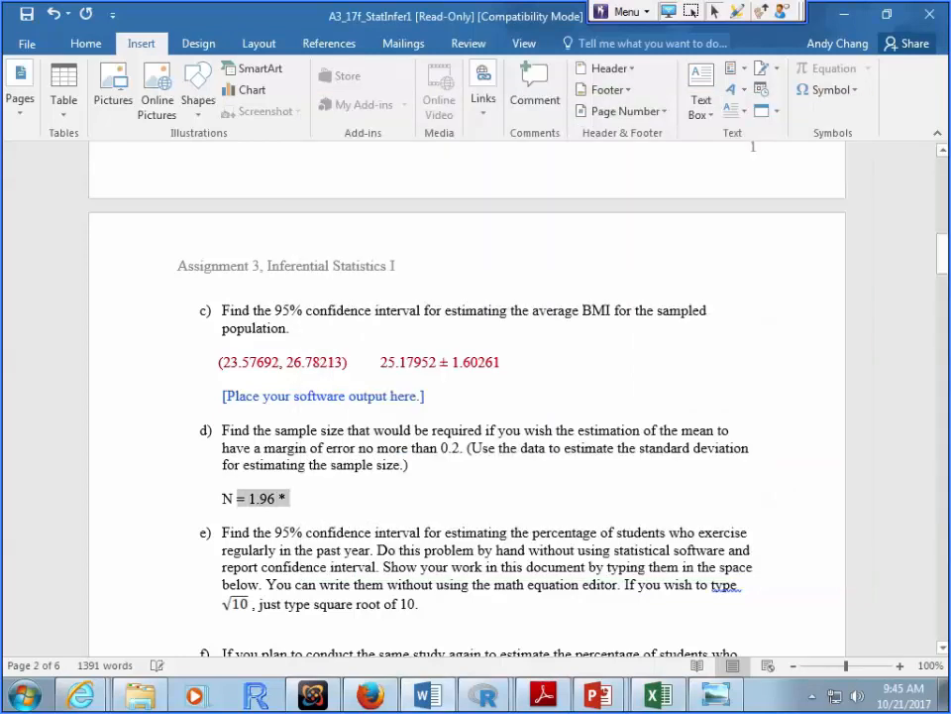
key(ctrl+v)
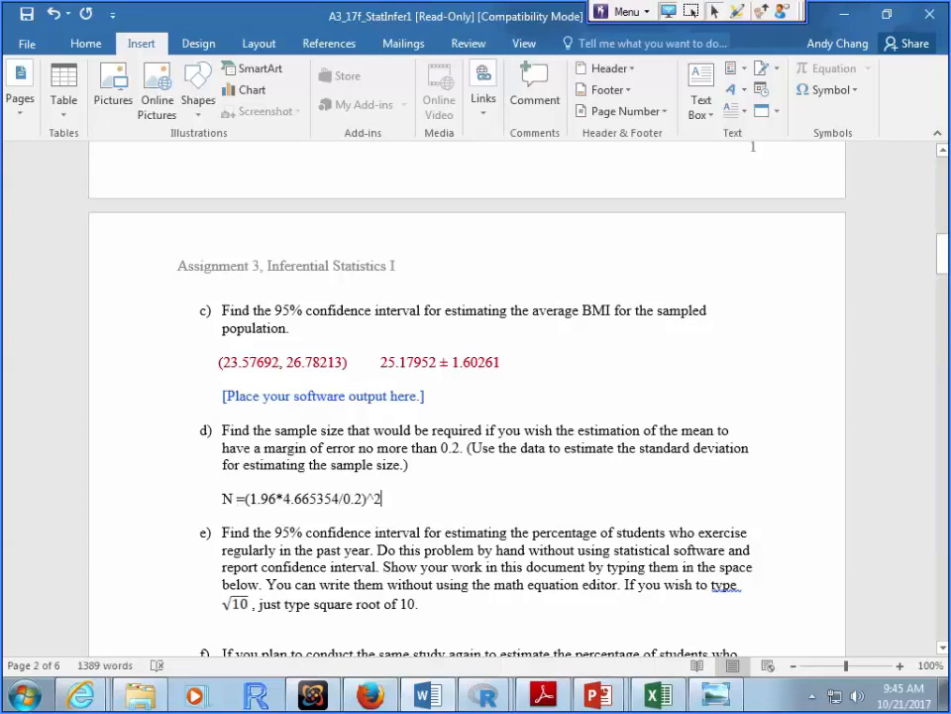
- Remove the caret in the part d) formula, format the 2 as a superscript exponent and add an equals sign after it
key(Left)
key(BackSpace)
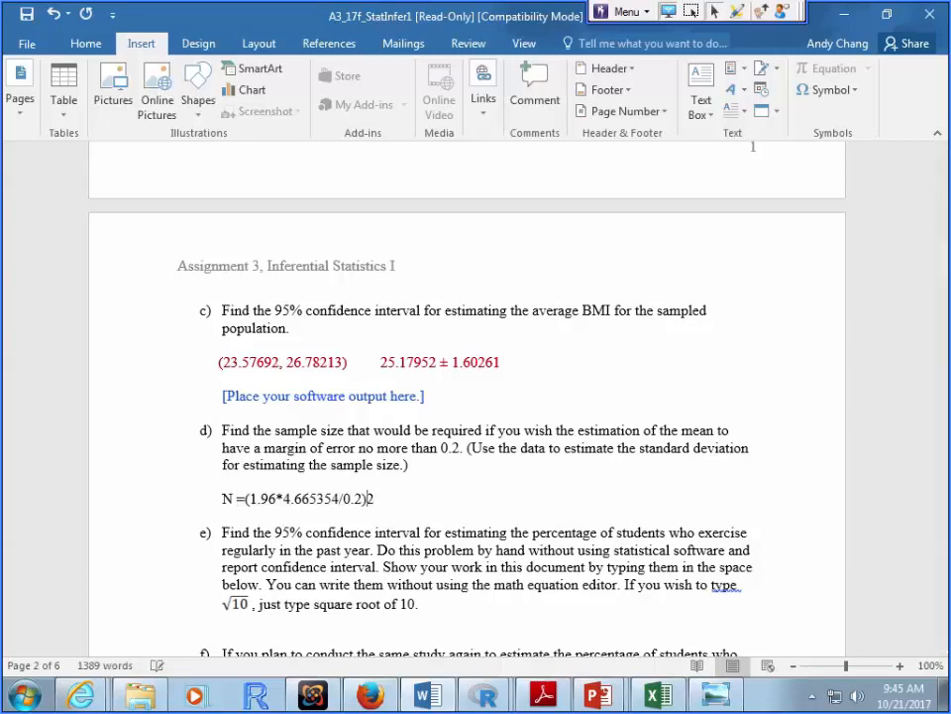
drag(373, 498, 365, 498)
key(ctrl+shift+equal)
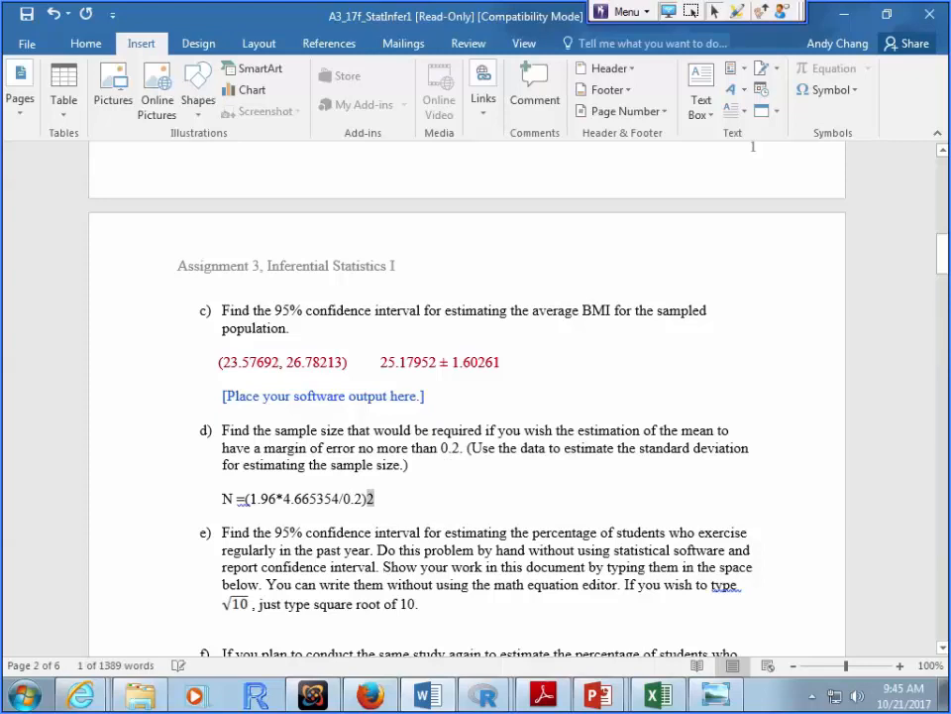
click(177, 512)
key(End)
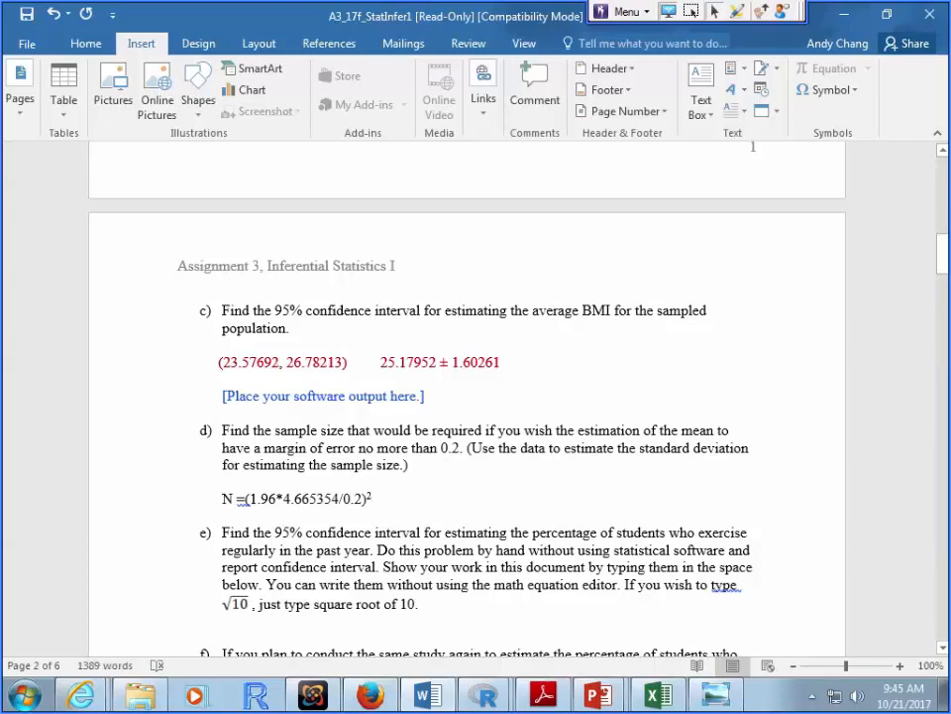
text(=)
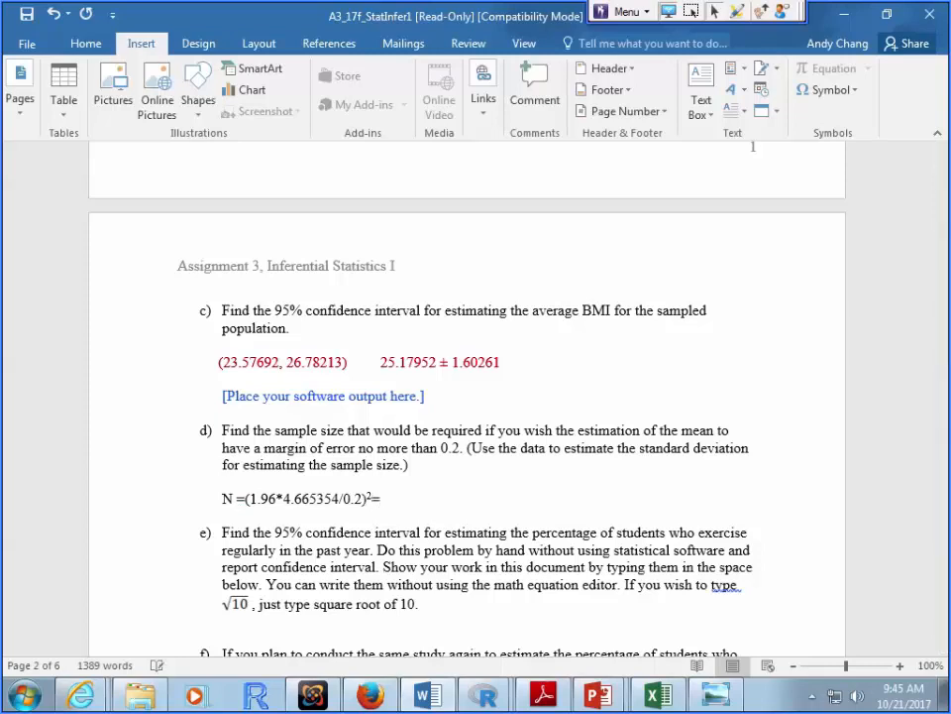
- Switch to the Excel workbook, cancel the formula edit in A3 to read its result, and return to the Word document
key(alt+Tab)
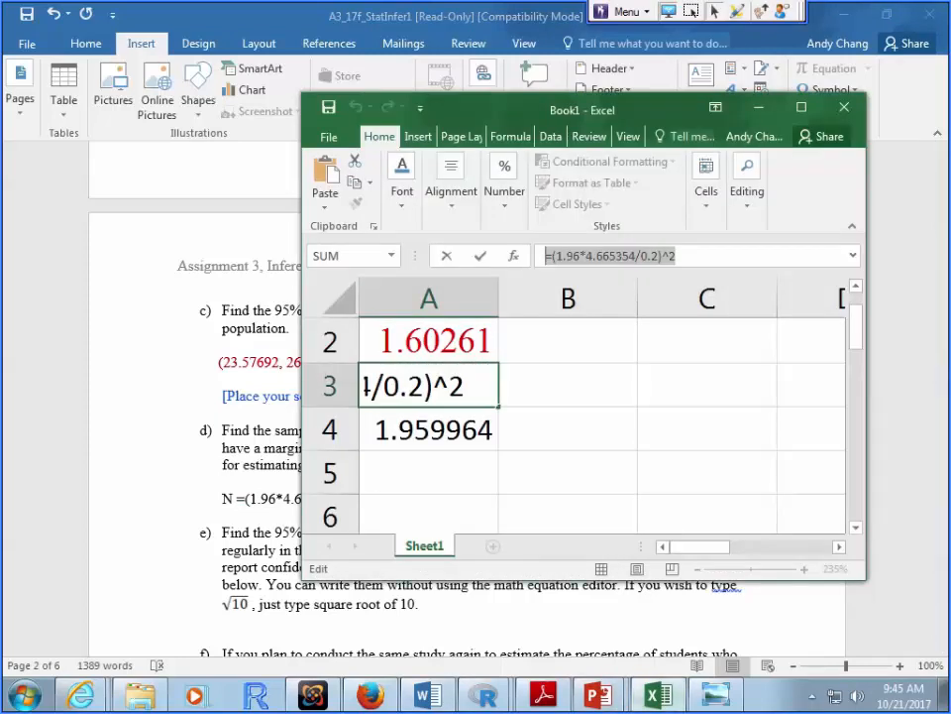
click(568, 429)
click(446, 256)
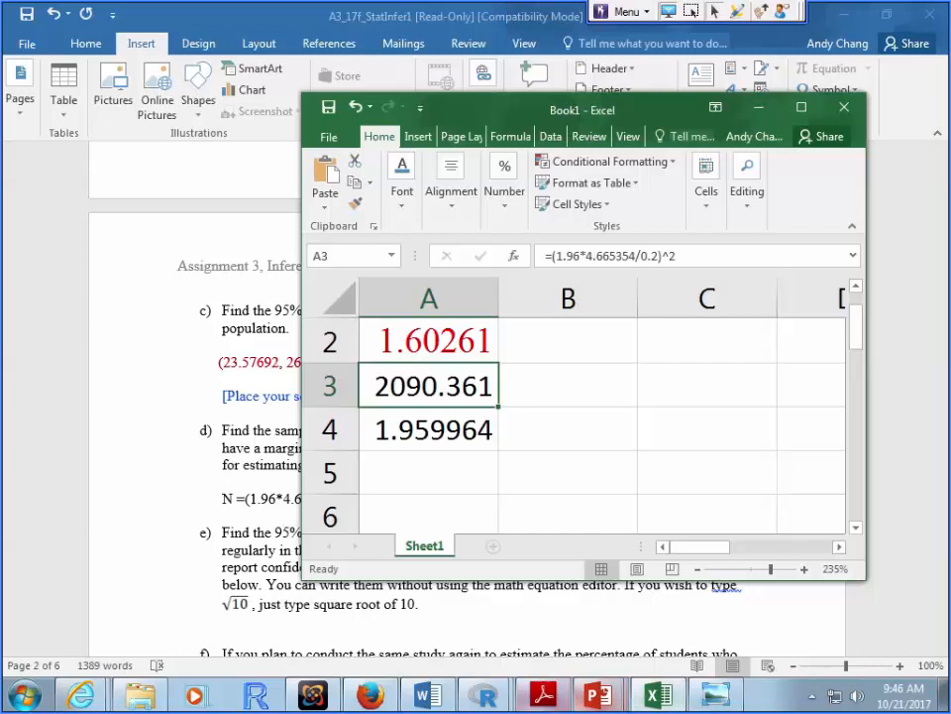
key(alt+Tab)
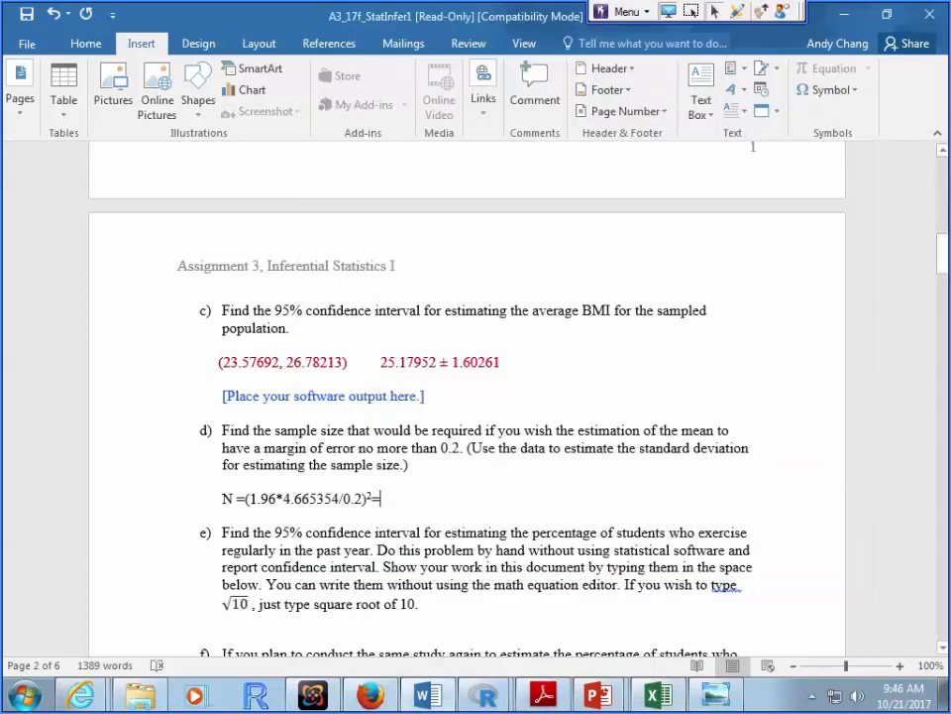
right_click(441, 242)
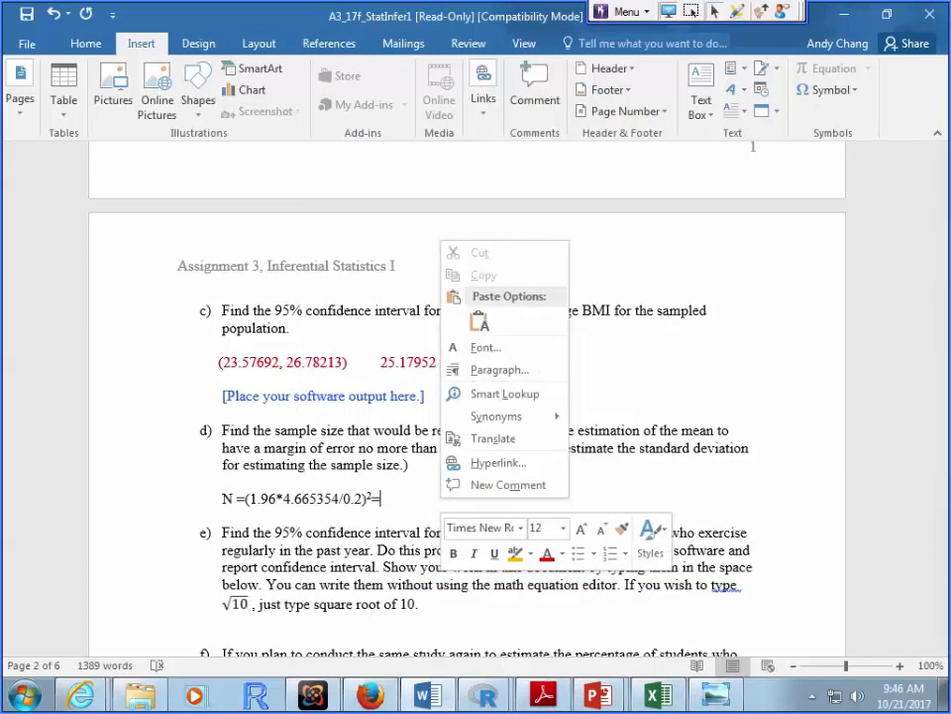
click(480, 319)
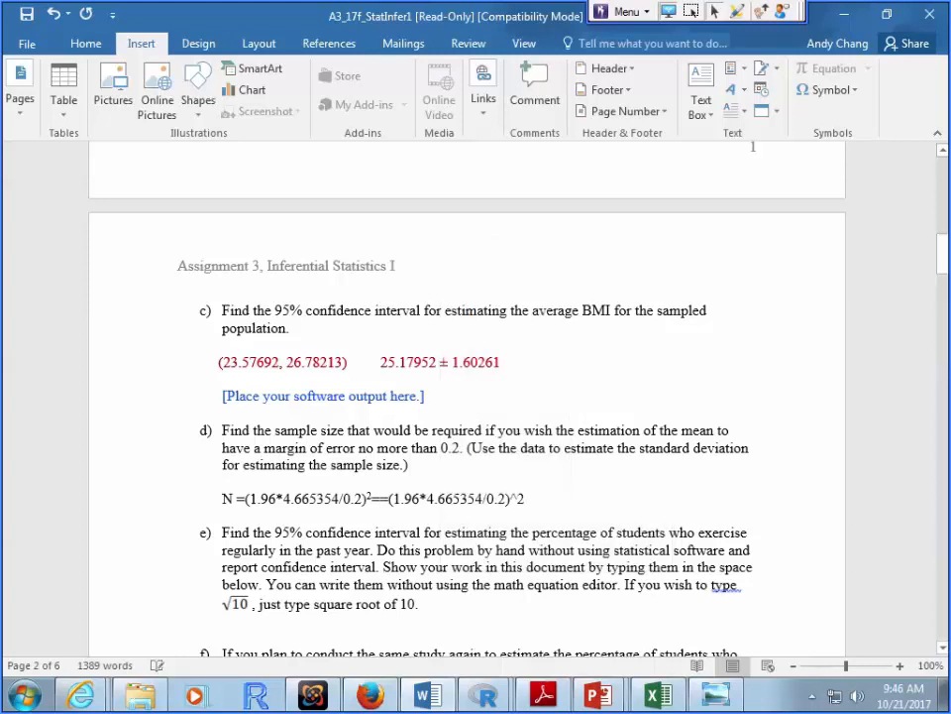
key(shift+Left)
key(shift+Left)
key(shift+Left)
key(shift+Left)
key(shift+Left)
key(shift+Left)
key(shift+Left)
key(shift+Left)
key(shift+Left)
key(shift+Left)
key(shift+Left)
key(shift+Left)
key(shift+Left)
key(shift+Left)
key(shift+Left)
key(shift+Left)
key(shift+Left)
key(shift+Left)
key(shift+Left)
key(shift+Left)
key(shift+Right)
key(BackSpace)
key(BackSpace)
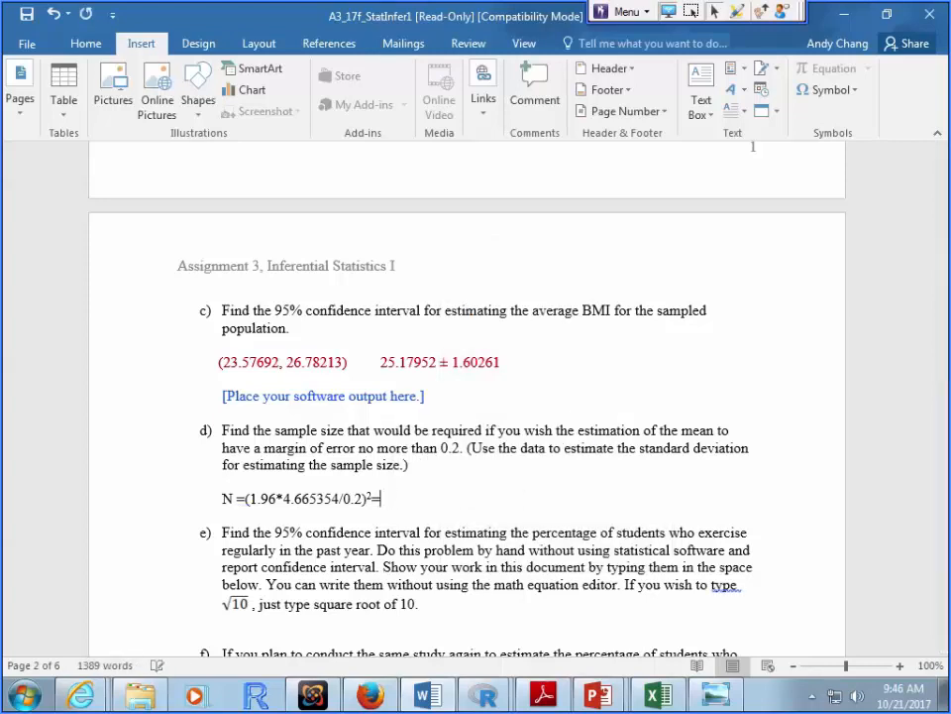
- Complete the part d) answer with "2090.1 -> 2091" and colour the whole line red
text(2090.1  -> 2091)
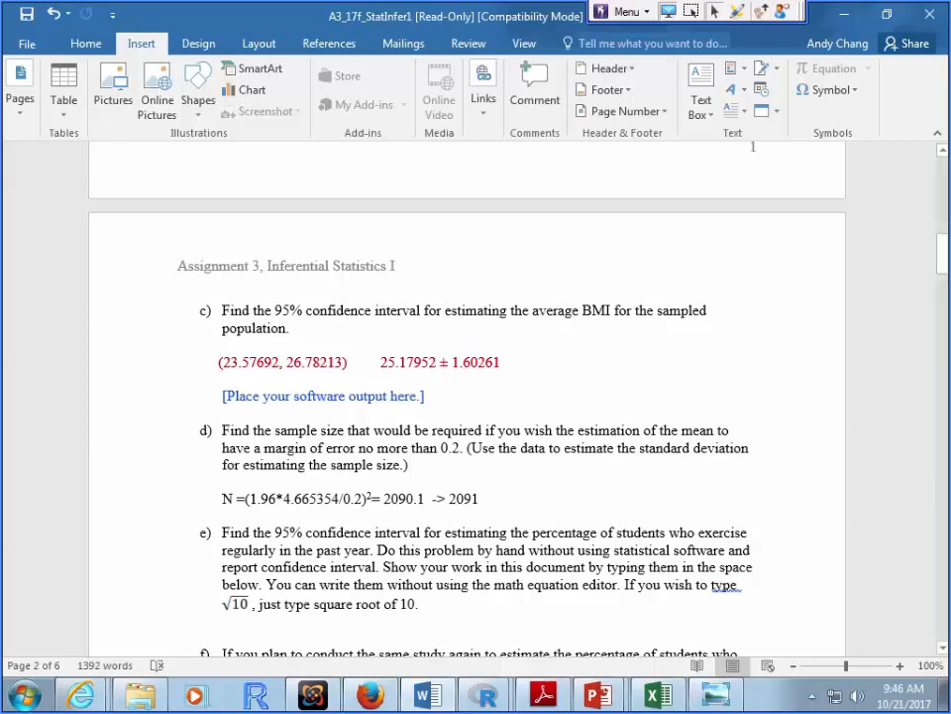
triple_click(238, 498)
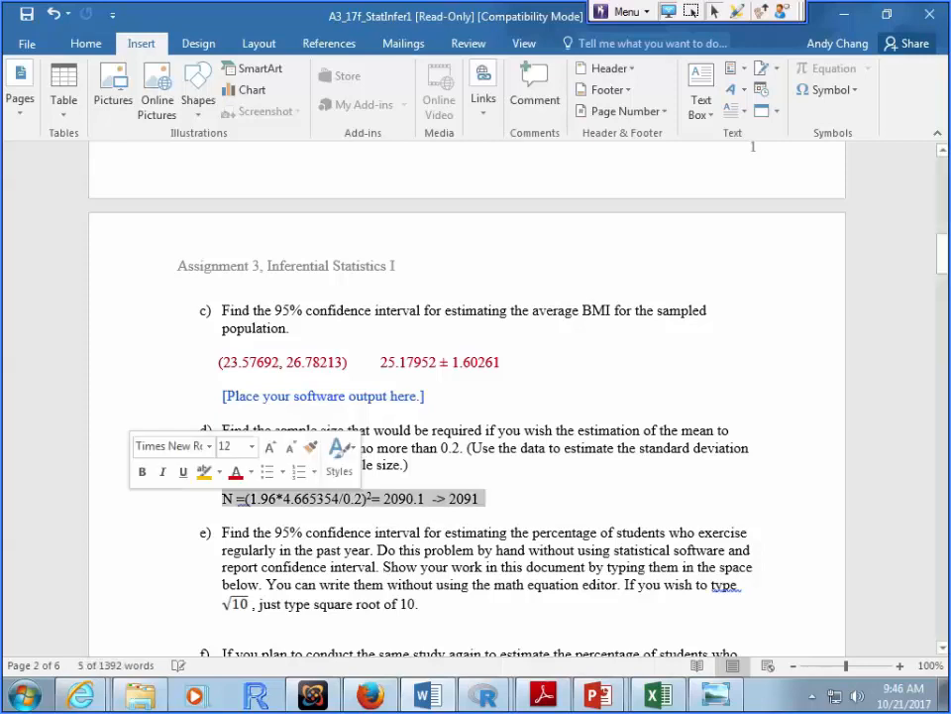
click(236, 471)
- Change the capital N at the start of the part d) answer to a lowercase n
click(231, 498)
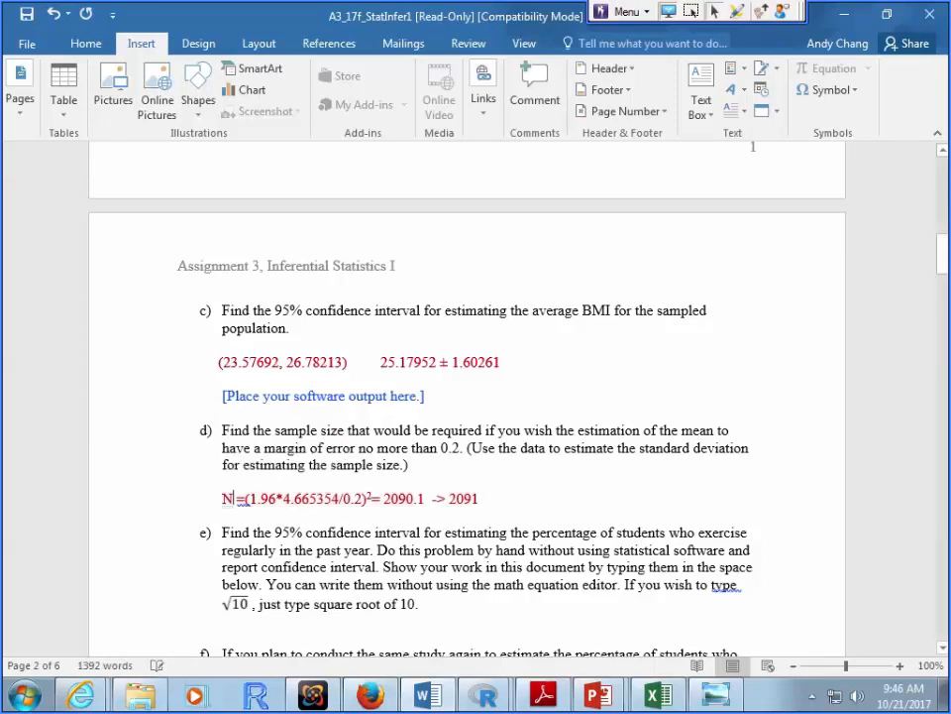
key(BackSpace)
text(n)
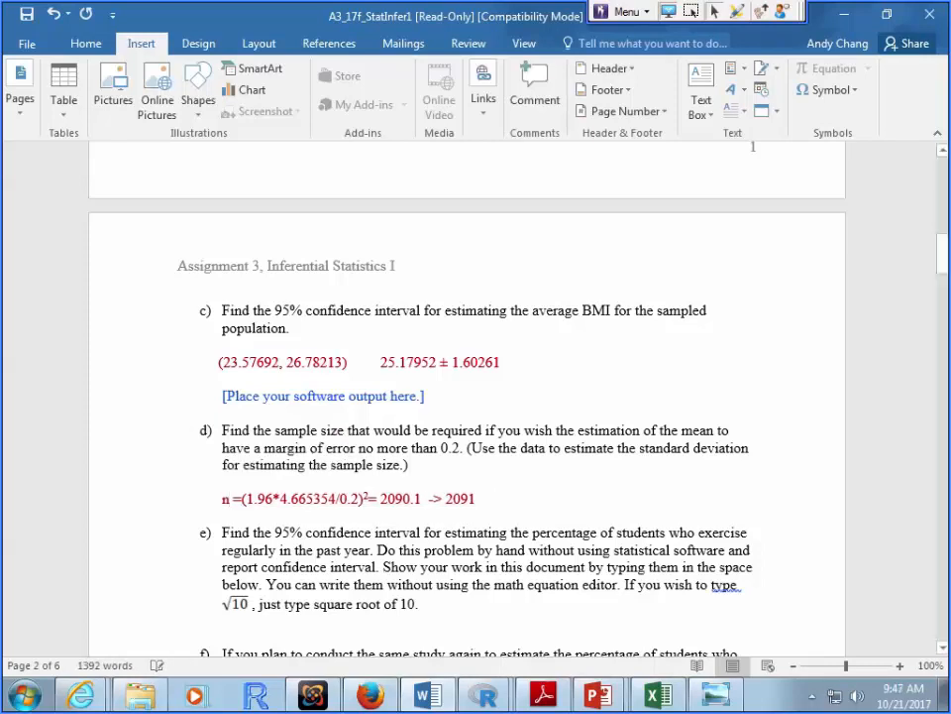
- Add blank answer space below the question e) text
scroll(466, 397, down, 2)
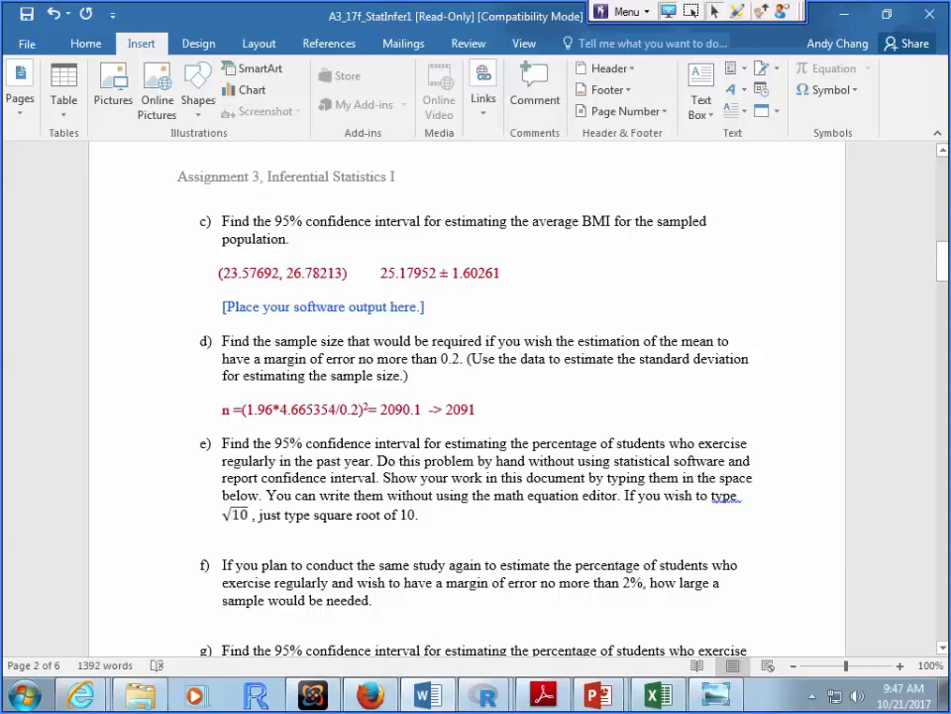
click(223, 531)
key(Return)
key(Return)
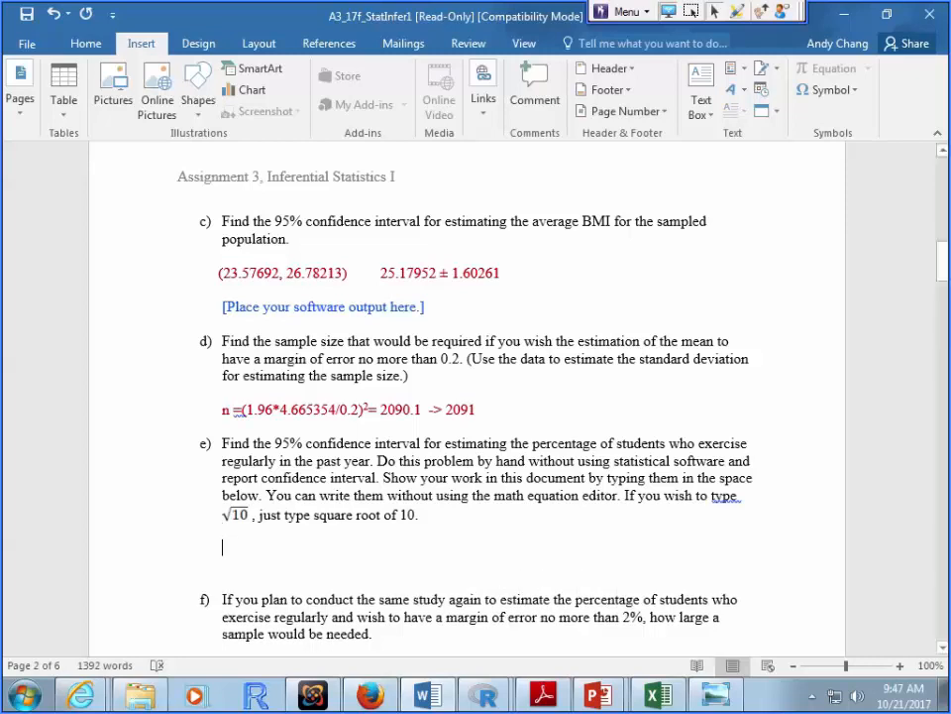
- Highlight "percentage of students who exercise regularly in the past year" in question e) and the part d) answer line
drag(534, 443, 374, 461)
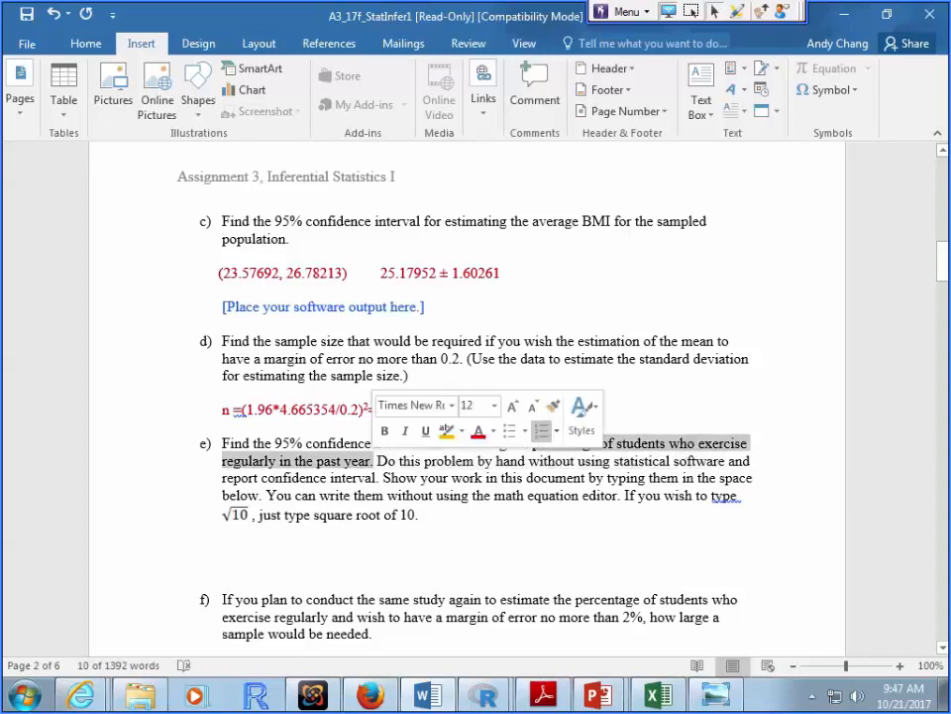
click(365, 461)
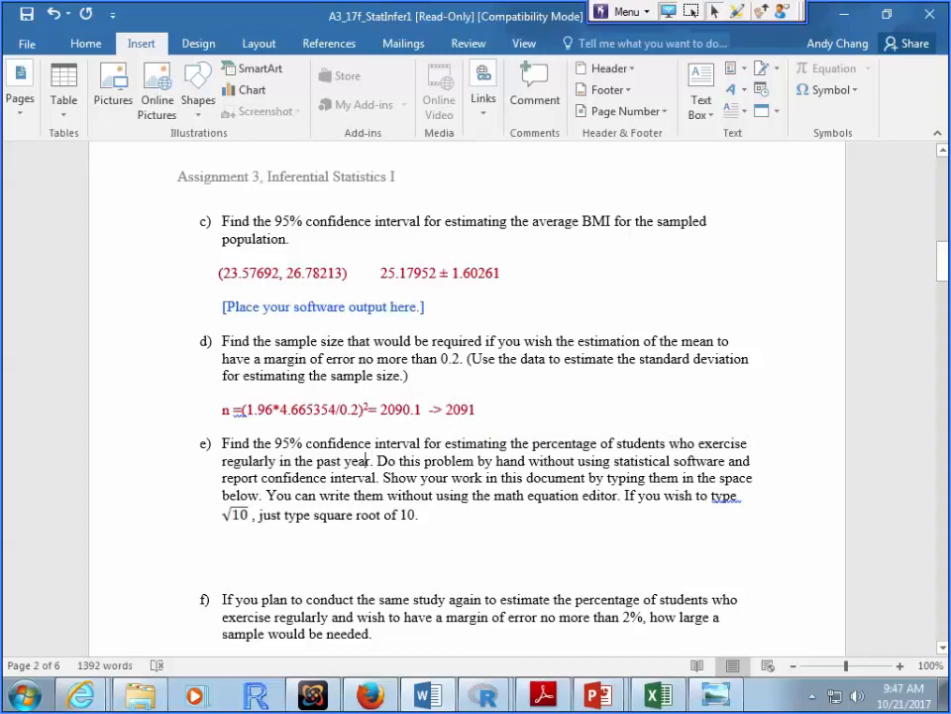
click(148, 409)
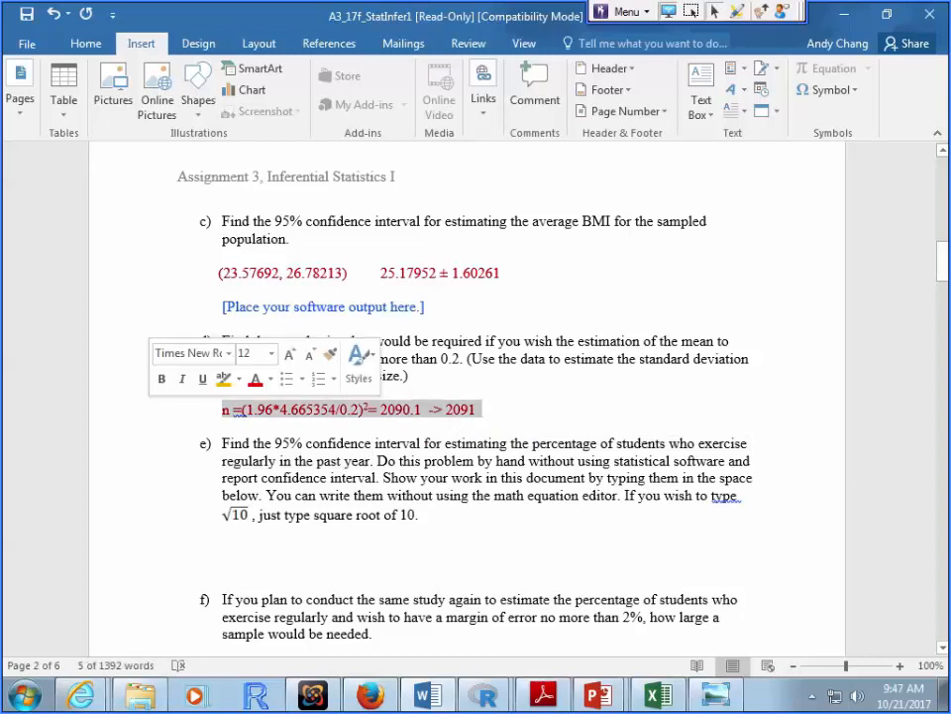
- Switch to the PowerPoint lecture, view slide 32 on the confidence interval for a proportion, and return to the Word document
mouse_move(599, 695)
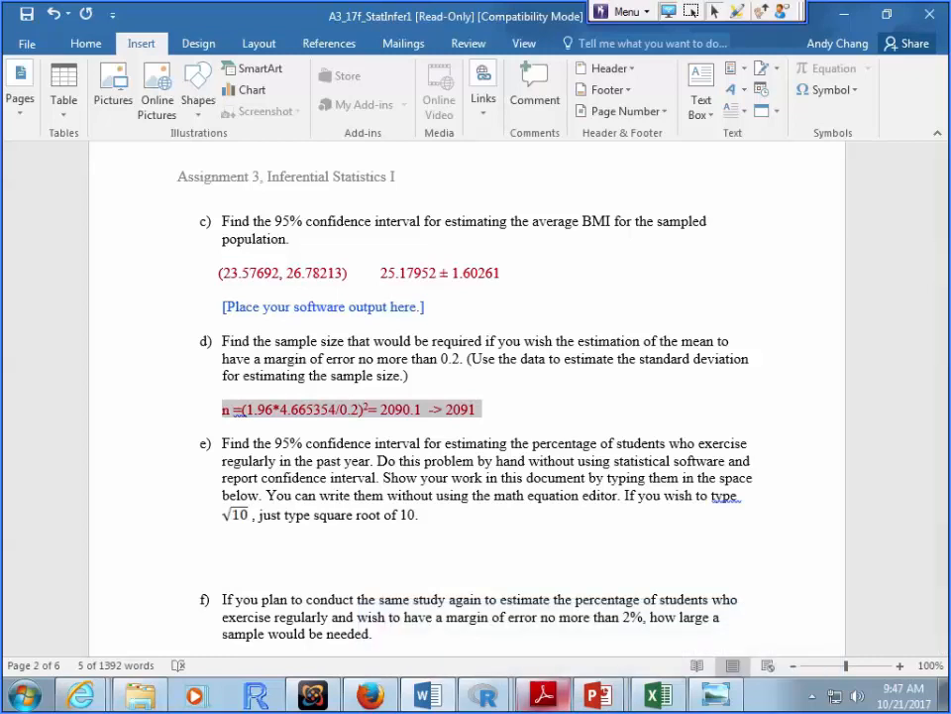
click(555, 654)
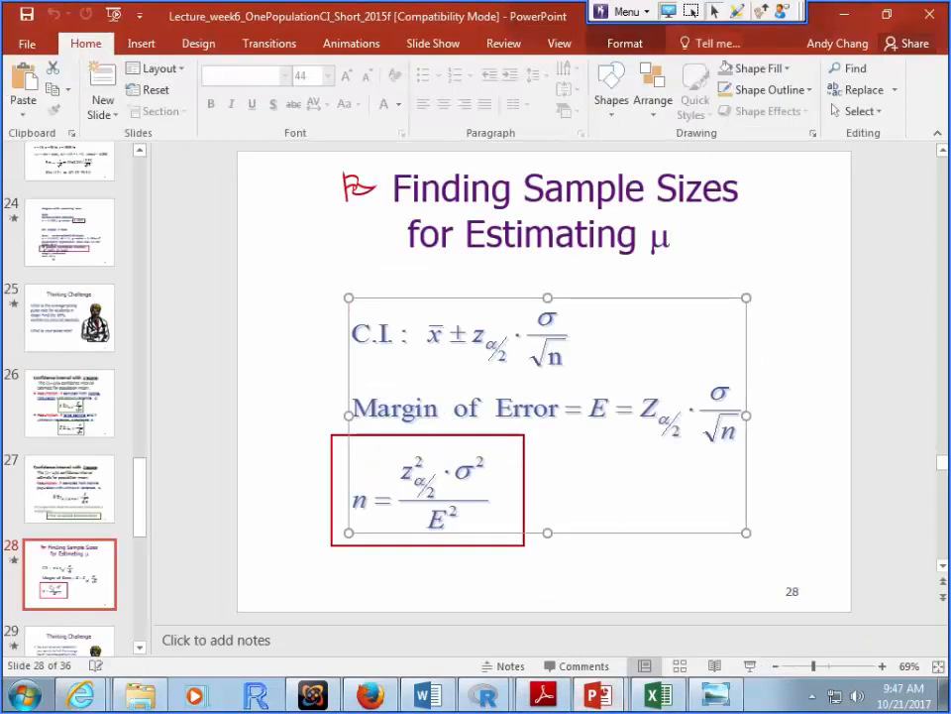
scroll(547, 396, down, 1)
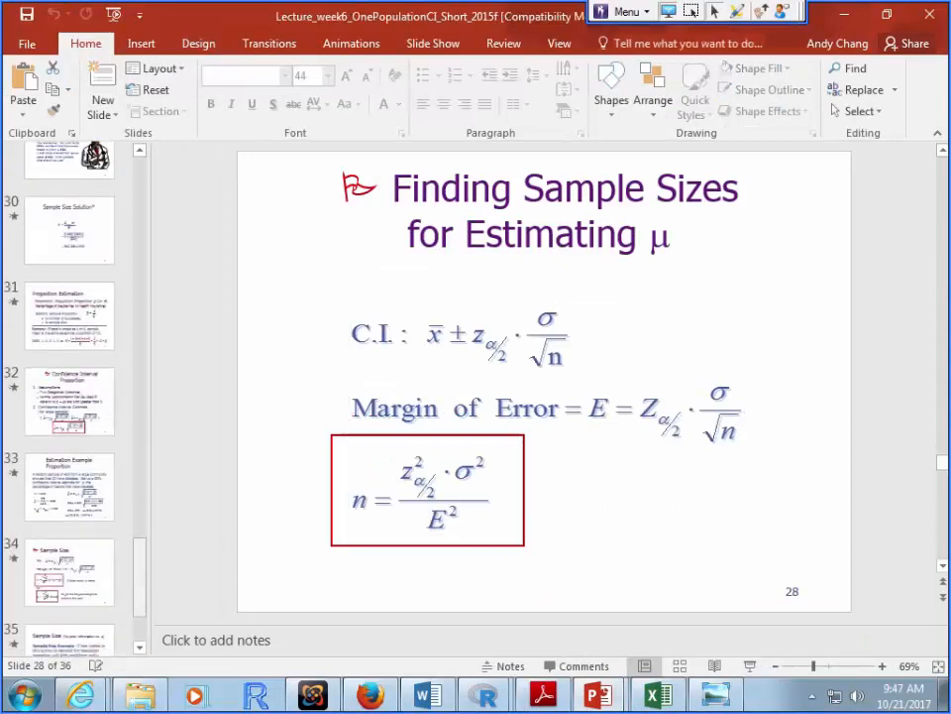
click(69, 401)
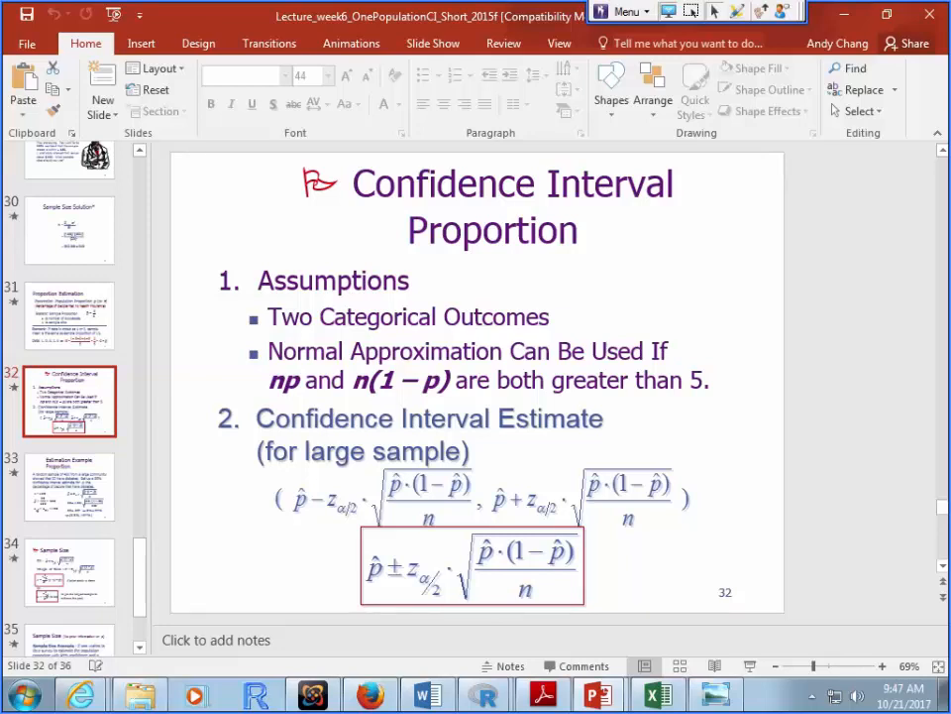
click(426, 694)
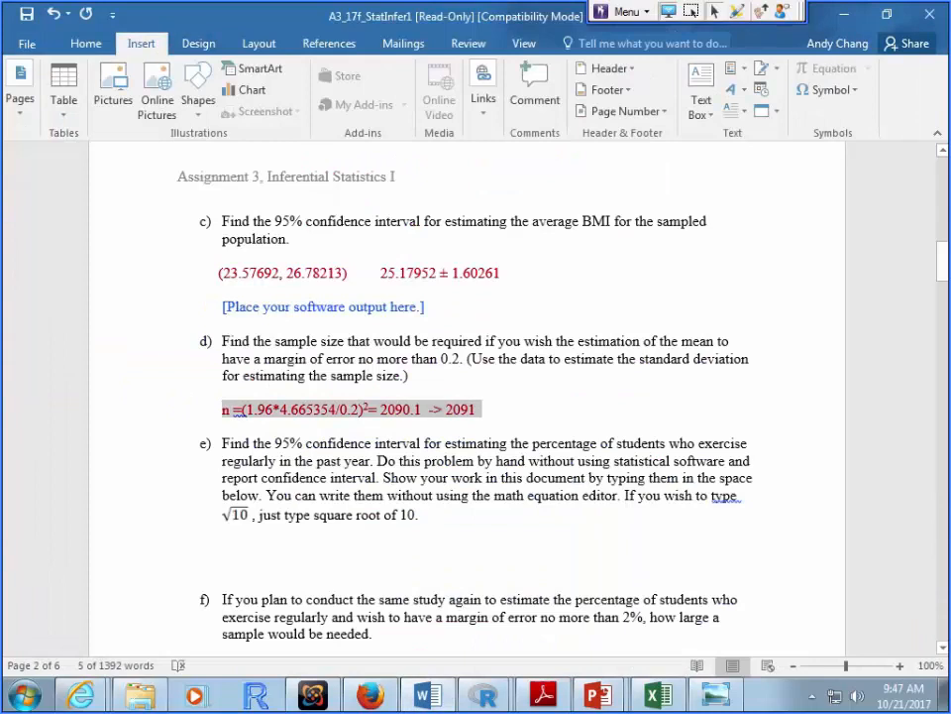
- Highlight 95% in question e), and the rounded value 2091 and the decimal .1 in the part d) answer
double_click(288, 443)
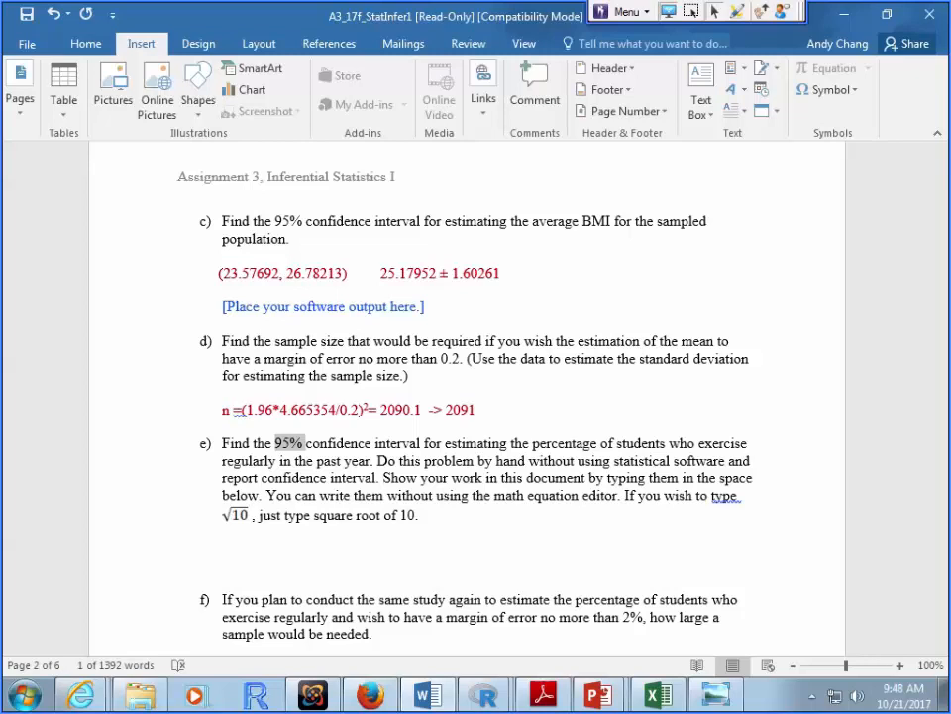
ctrl+scroll(476, 396, up, 5)
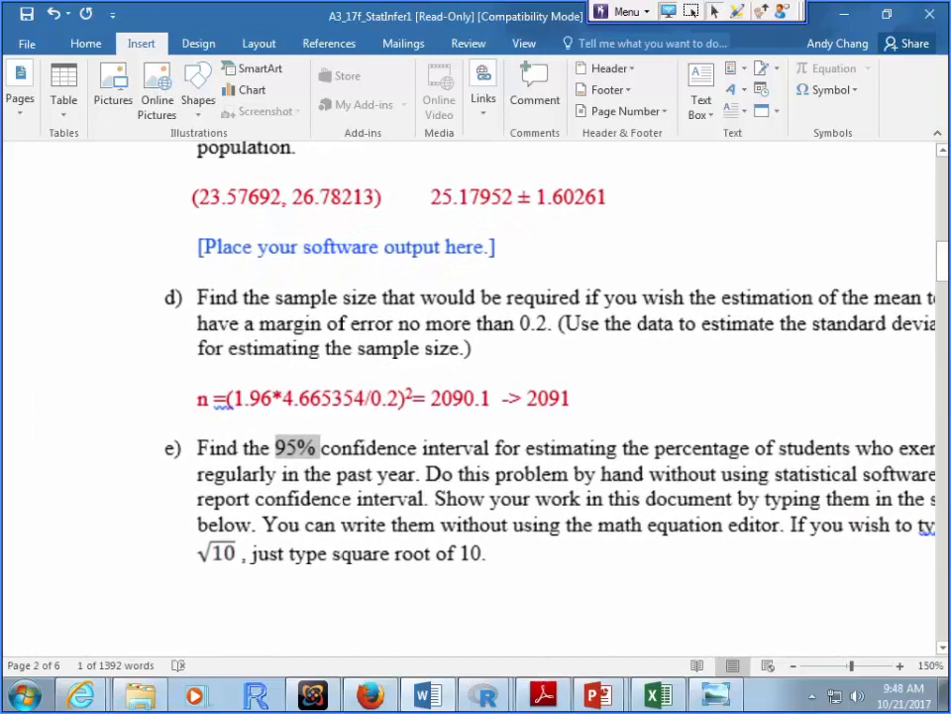
drag(576, 396, 532, 396)
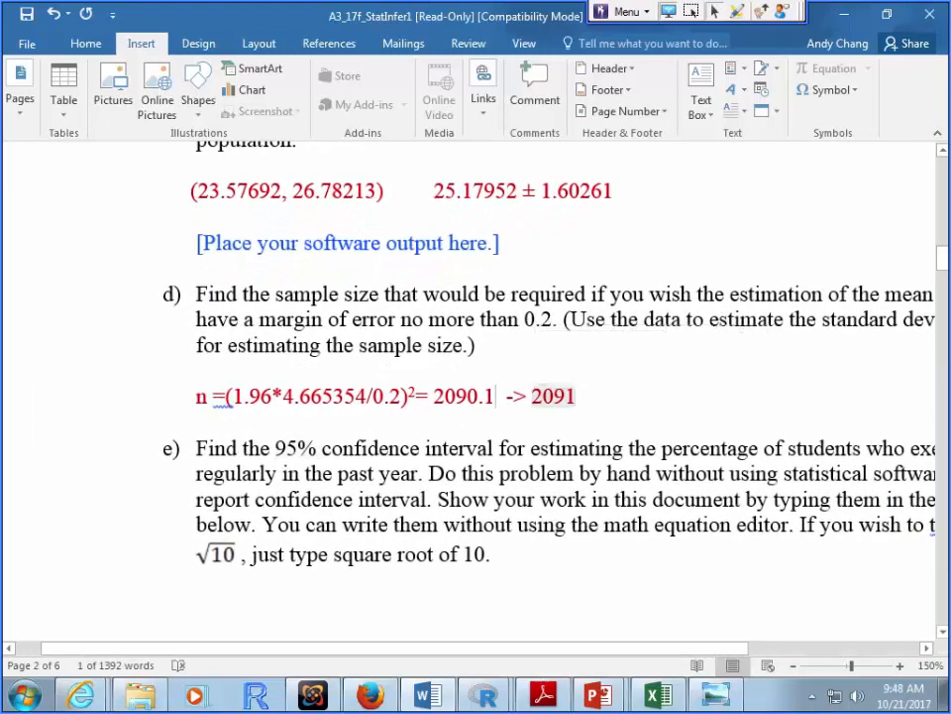
click(497, 397)
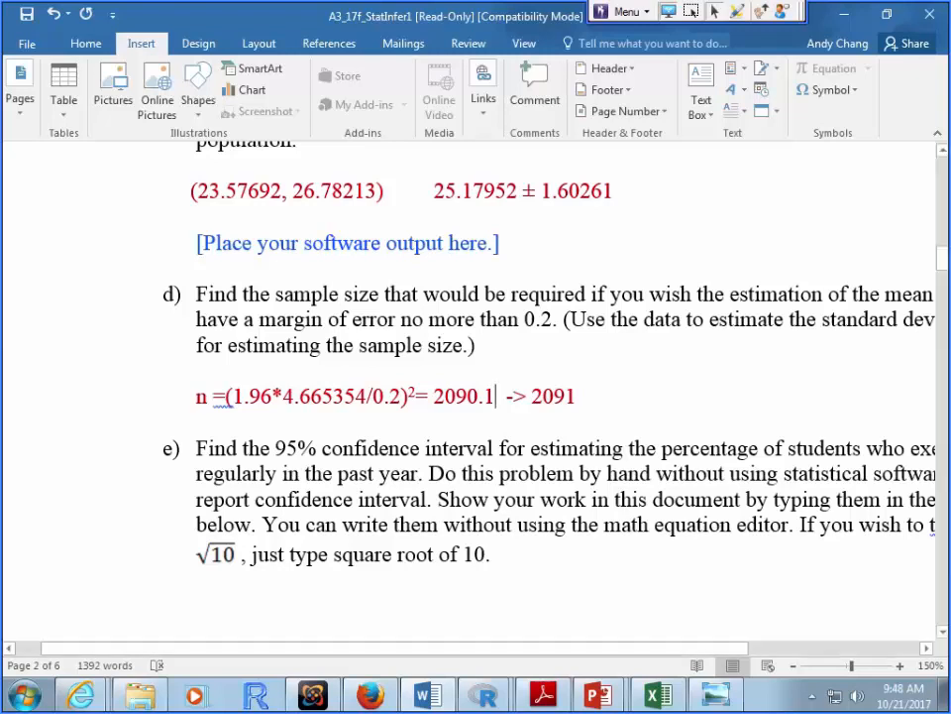
key(shift+Left)
drag(486, 396, 480, 397)
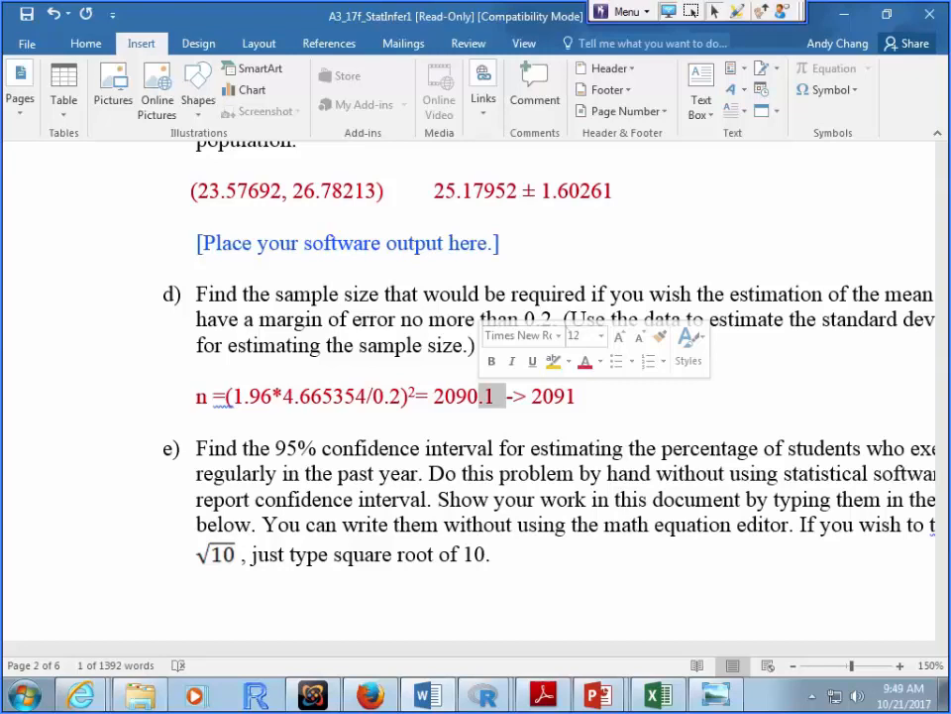
- Place the insertion point on the blank answer line below question e)
click(199, 605)
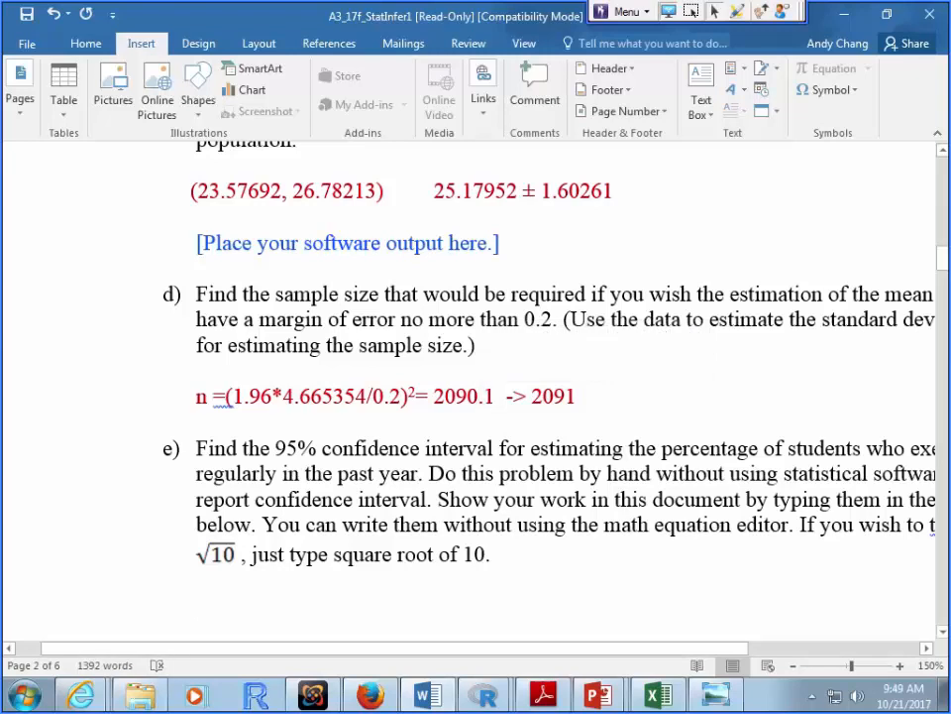
ctrl+scroll(545, 386, down, 1)
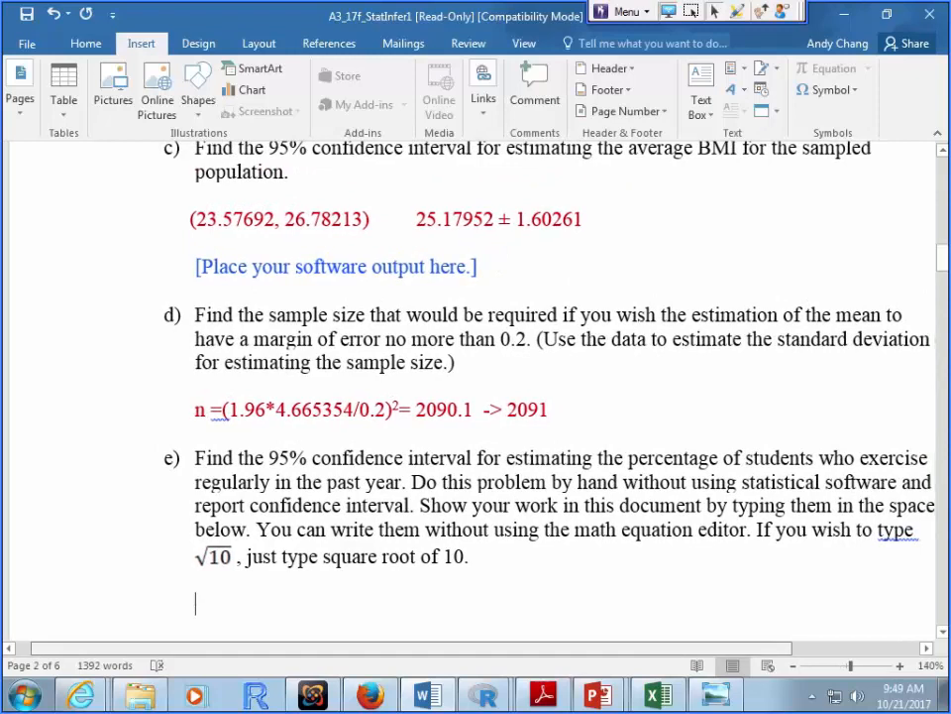
scroll(471, 387, right, 3)
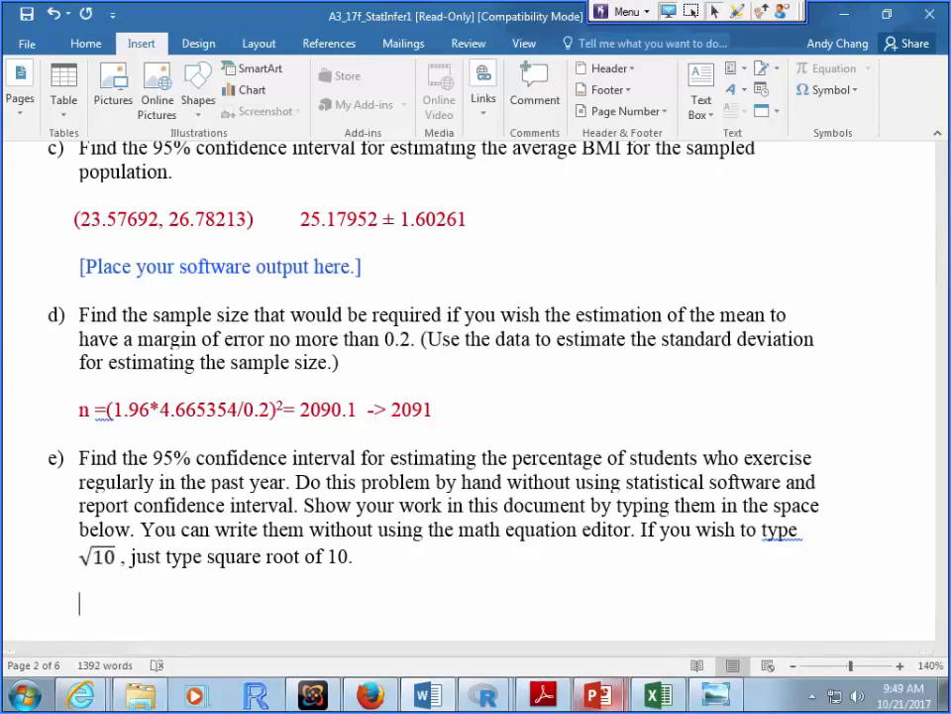
- View the proportion confidence interval slide in the PowerPoint lecture, switch to R Commander, and cancel the Normal Quantiles dialog
click(599, 694)
click(585, 653)
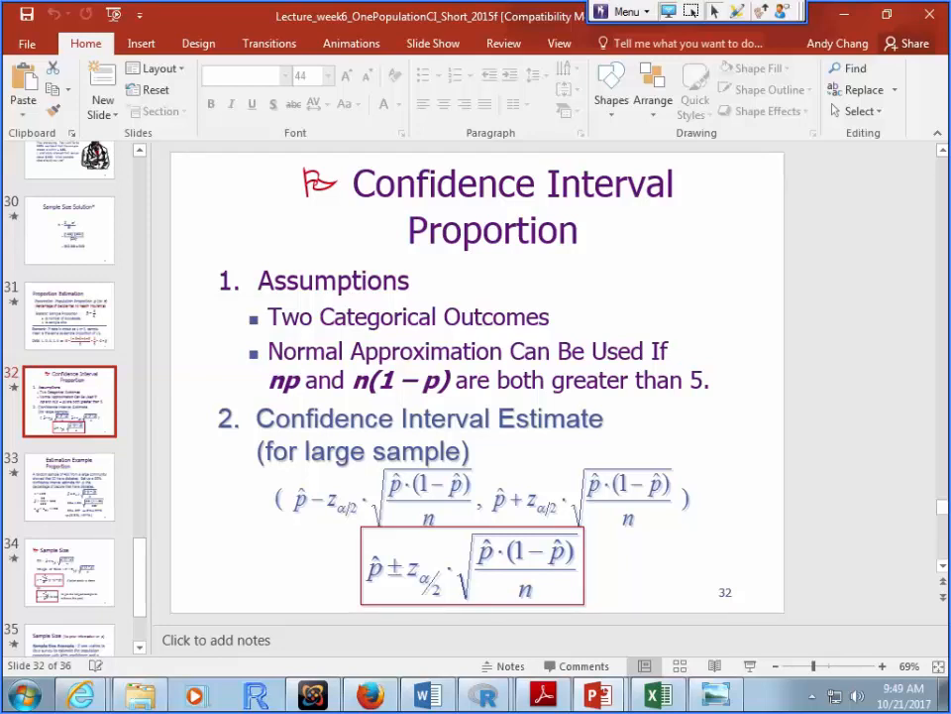
click(485, 695)
click(472, 653)
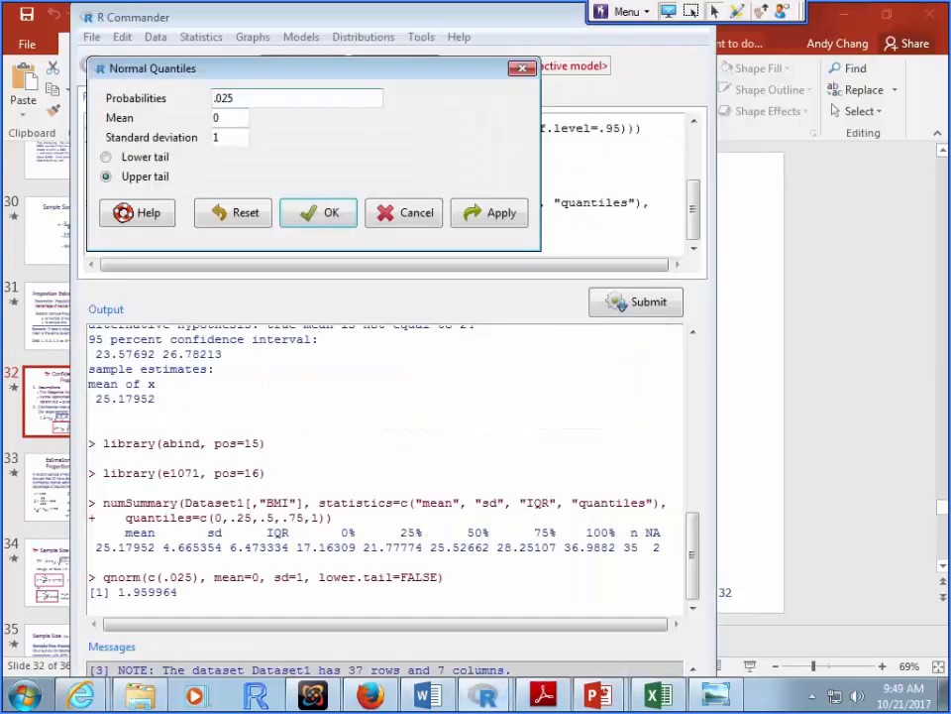
click(405, 212)
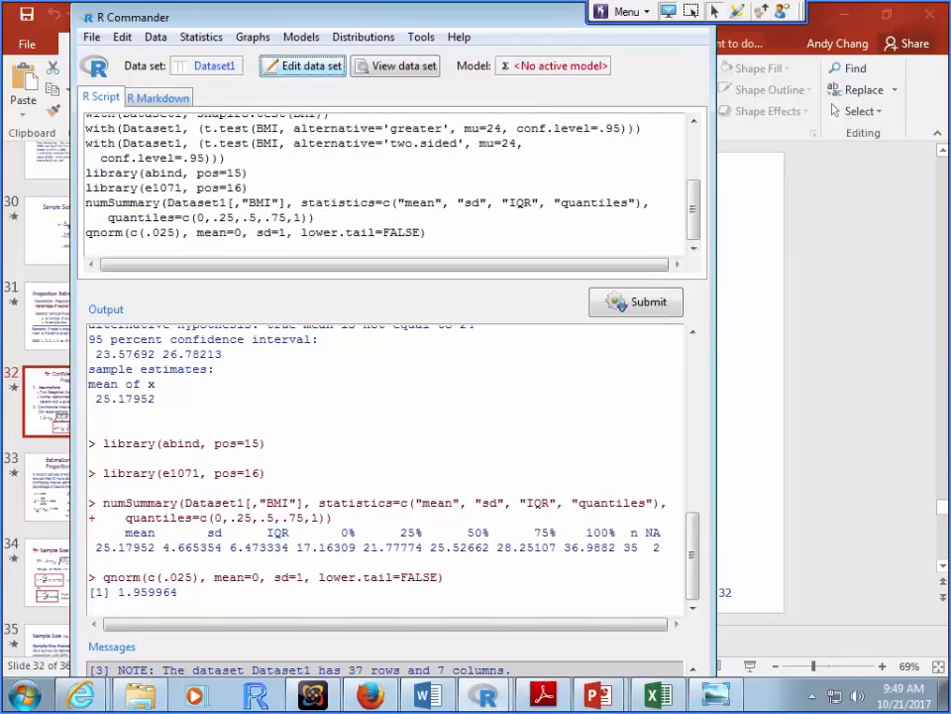
- Examine the column on regular exercise during the past year in the Dataset1 data editor, and close the editor discarding edits
click(304, 65)
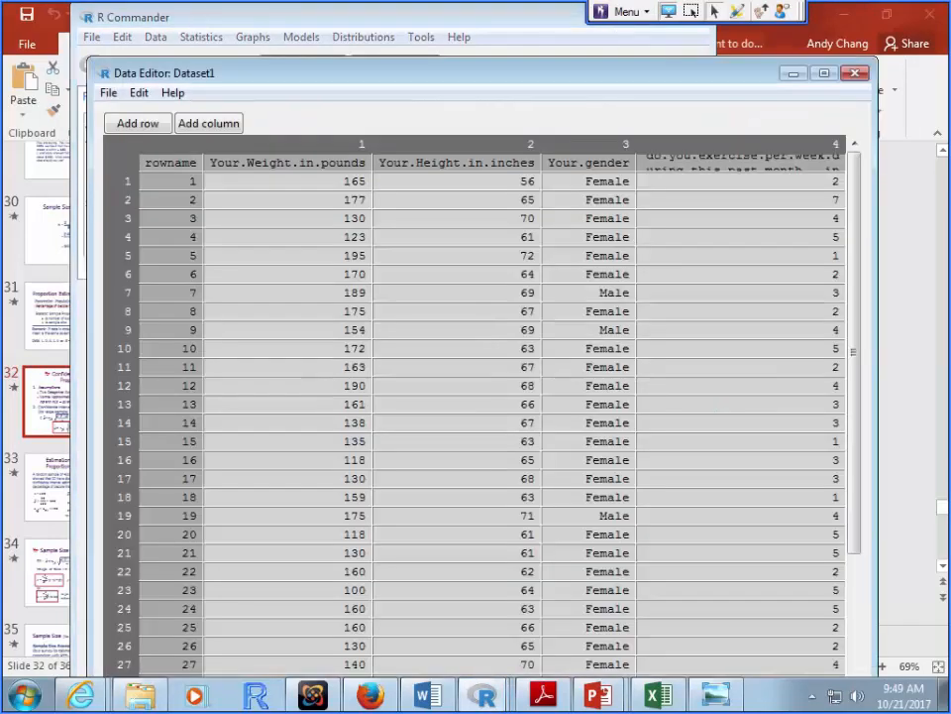
drag(397, 74, 392, 34)
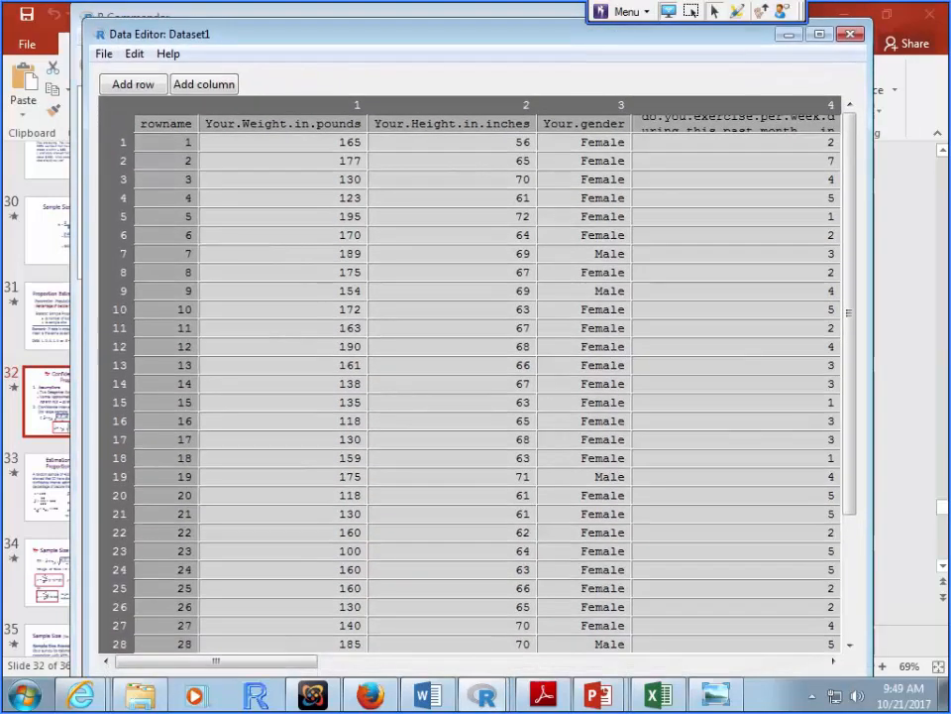
drag(238, 661, 540, 661)
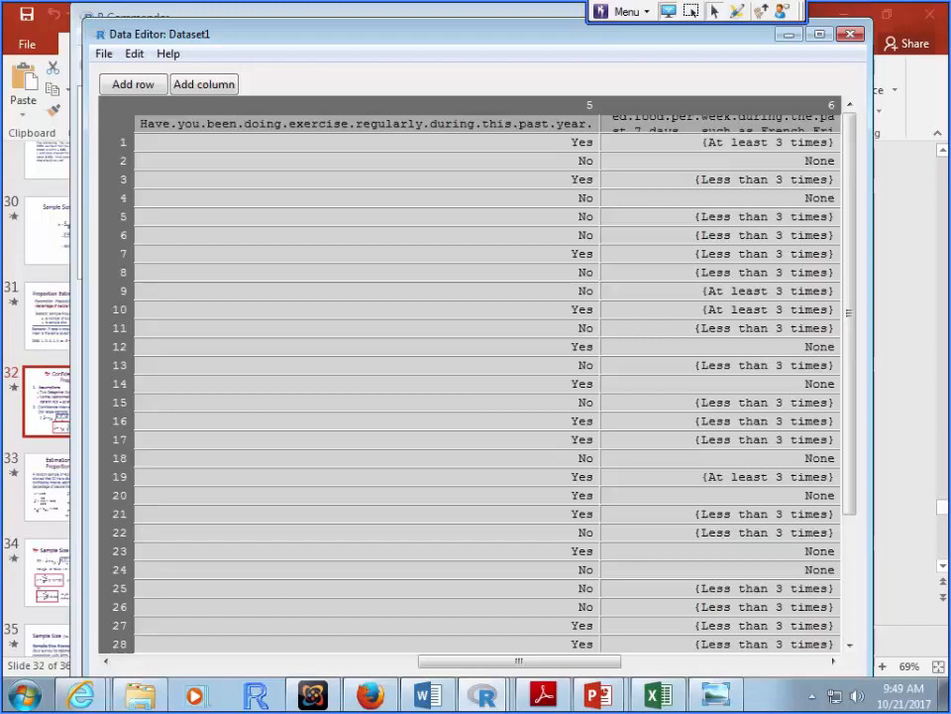
click(851, 34)
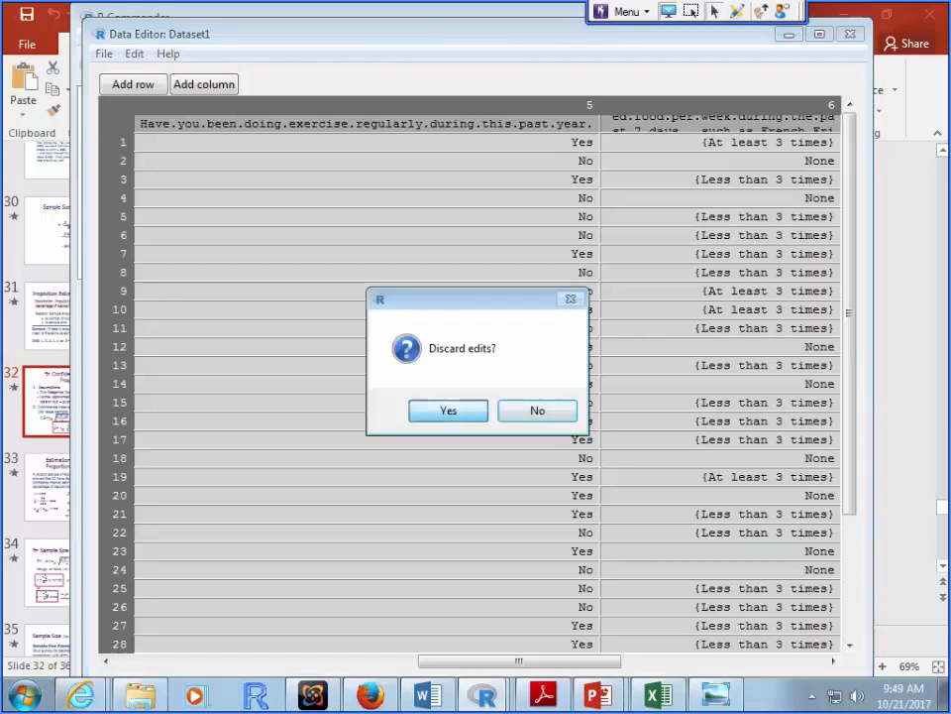
click(448, 410)
- Run a frequency distribution on the variable Have.you.been.doing.exercise.regularly.during.this.past.year. and highlight the Yes percentage in the output
click(202, 37)
mouse_move(224, 58)
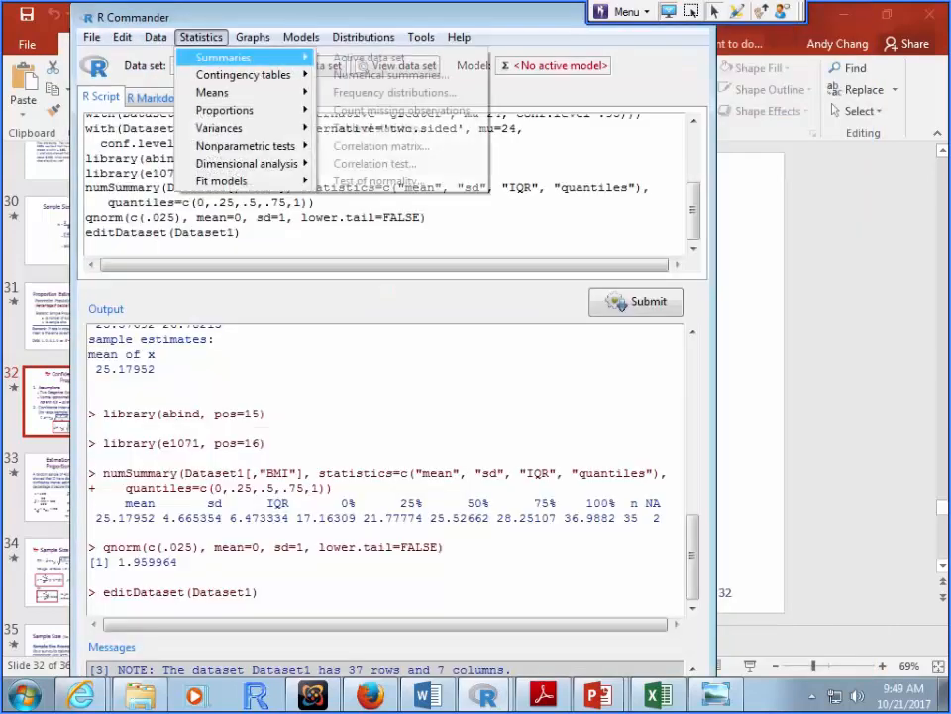
click(394, 92)
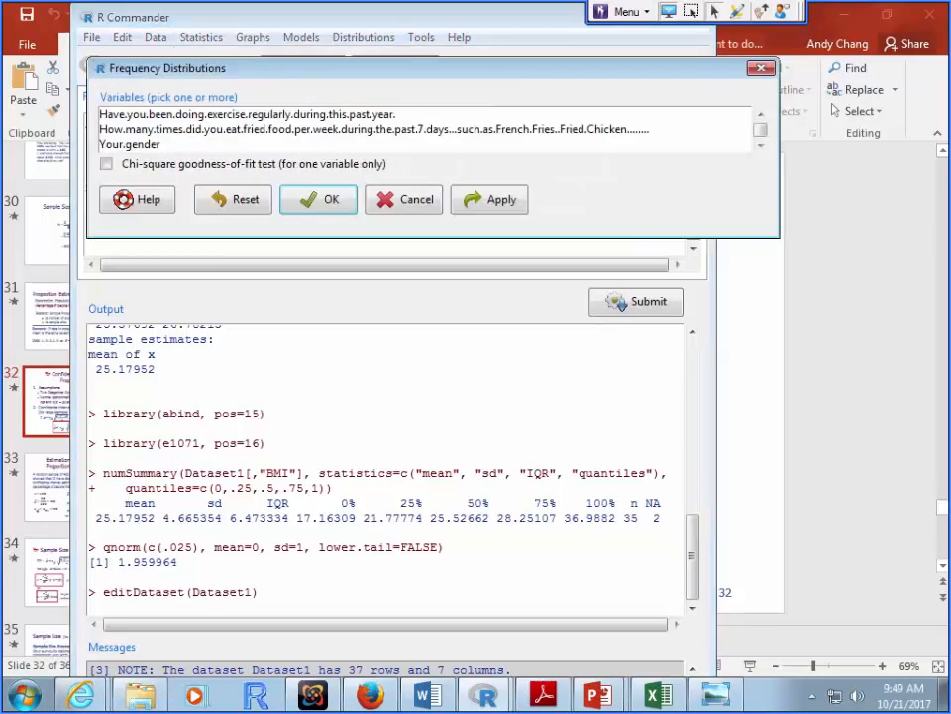
click(247, 114)
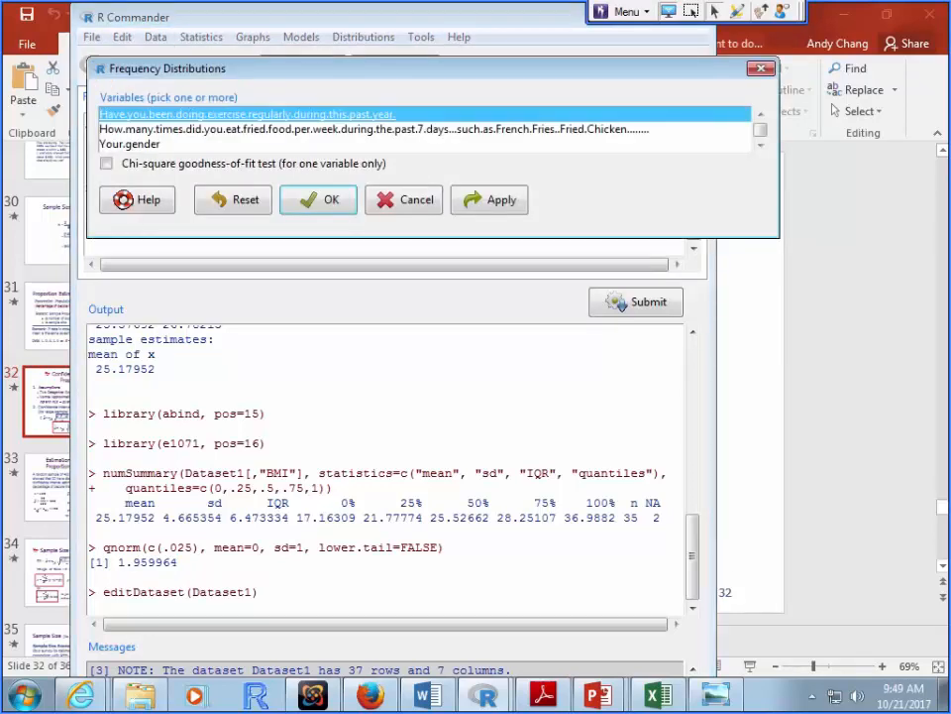
click(319, 200)
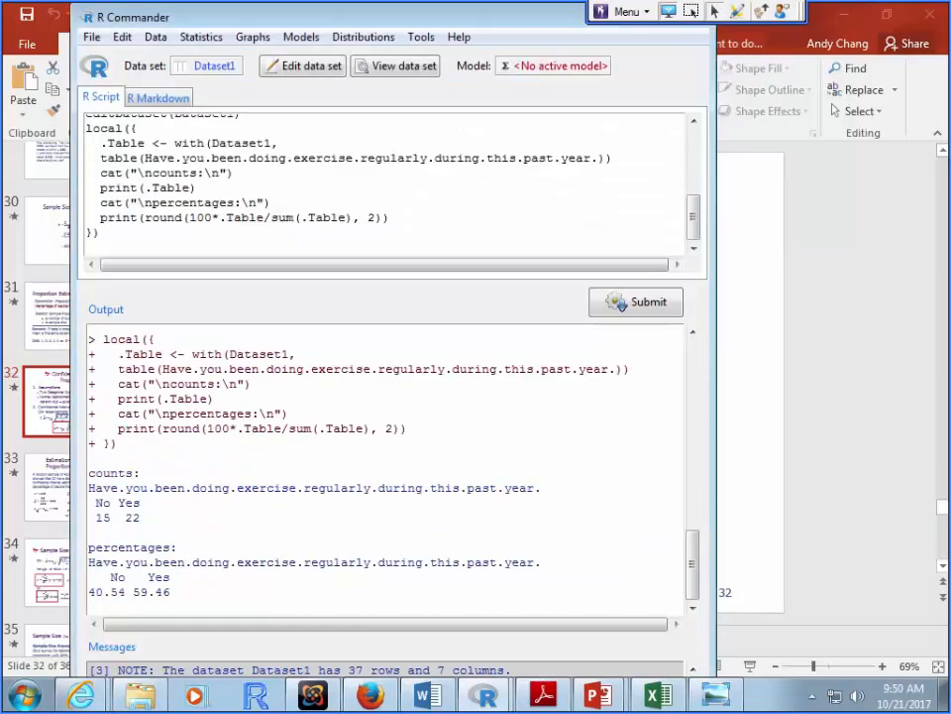
drag(171, 591, 133, 592)
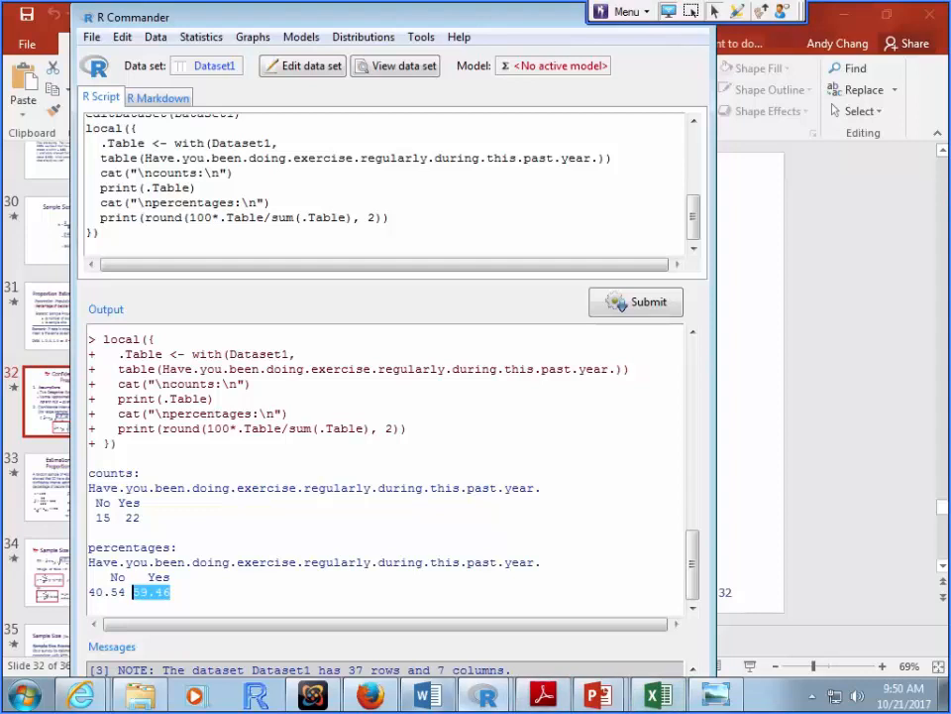
- Switch to the Word document and write "P_hat = 59.46" on the answer line below question e), using R Commander's Yes percentage, and start a new line
click(428, 695)
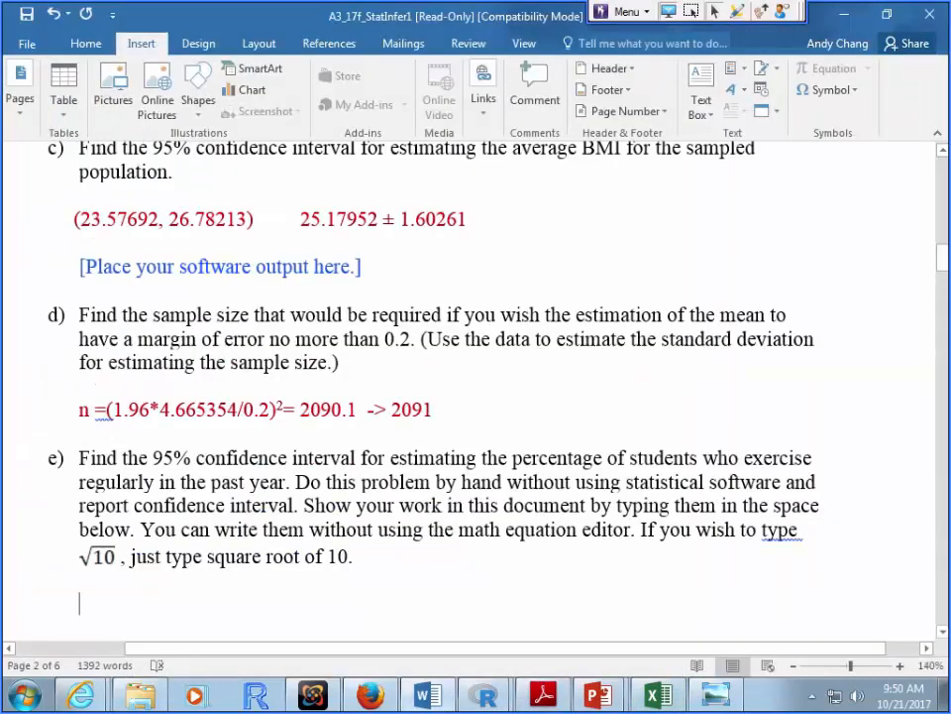
text(P_hat)
key(BackSpace)
text(t=)
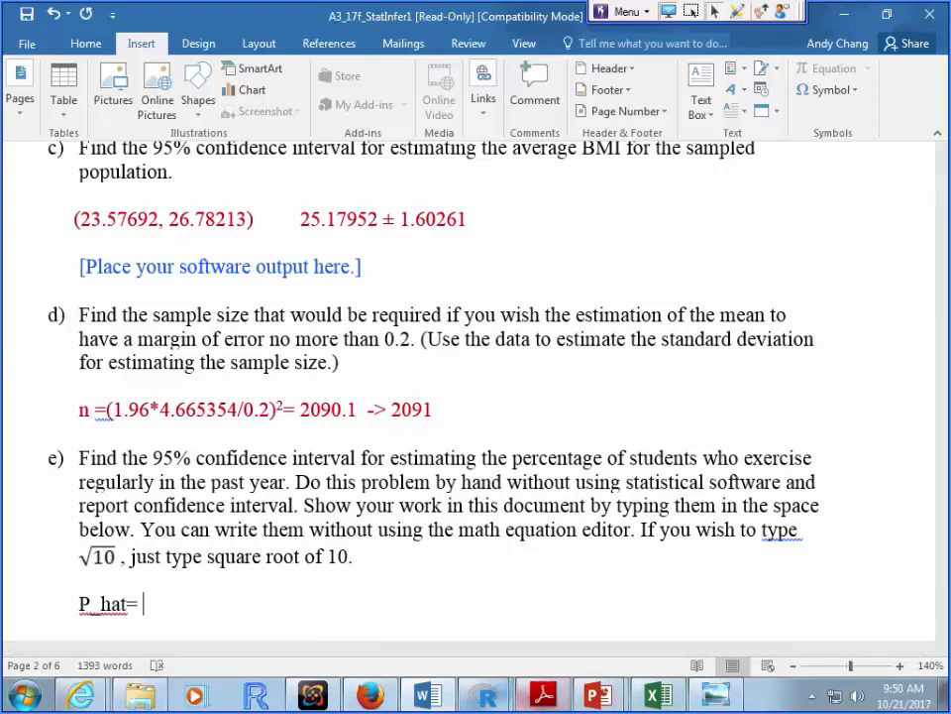
click(485, 694)
click(471, 652)
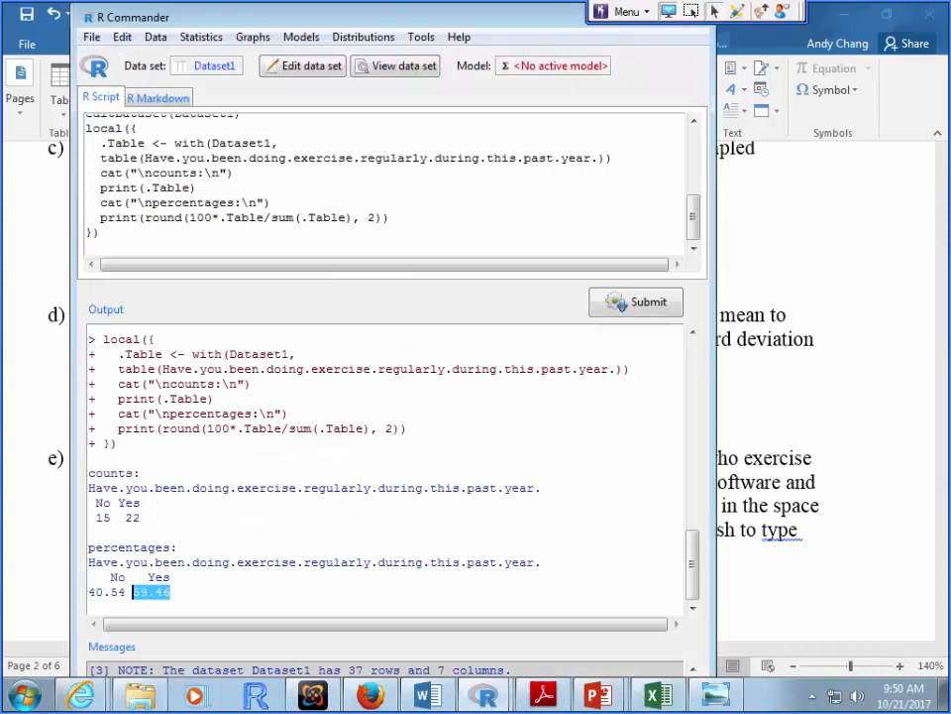
key(alt+Tab)
text(59.46)
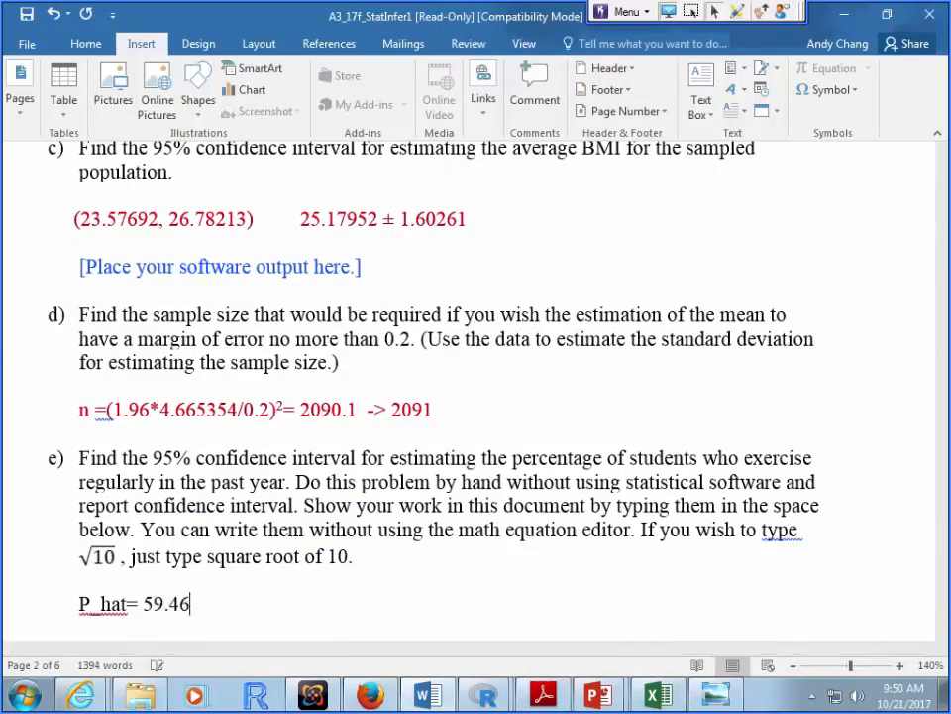
click(127, 604)
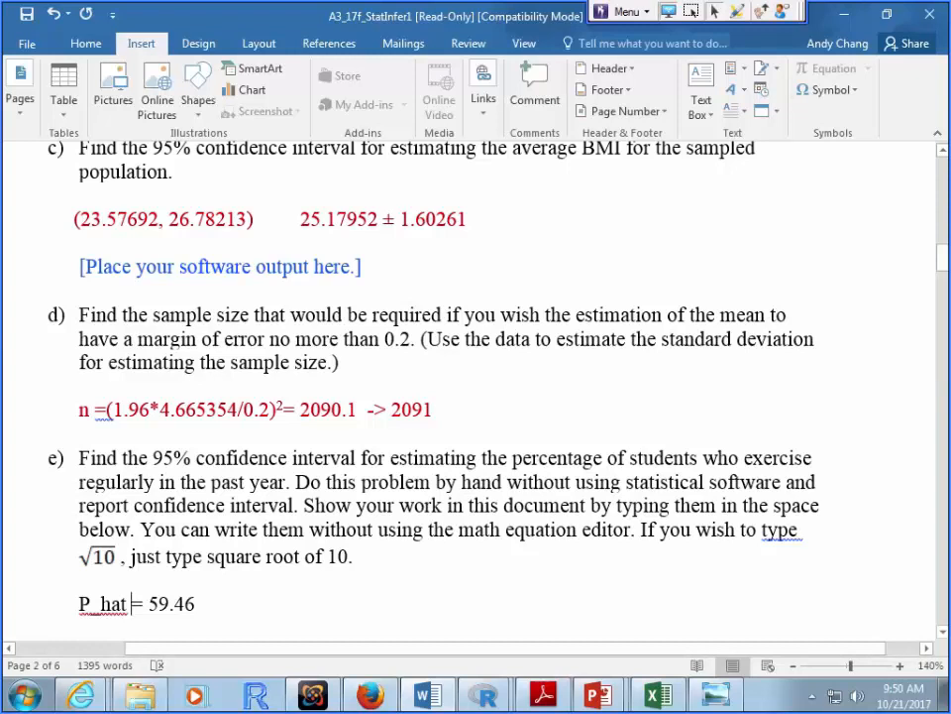
click(197, 604)
key(Return)
- Switch to the Excel workbook Book1 and enter 59.46 in cell A5
click(659, 695)
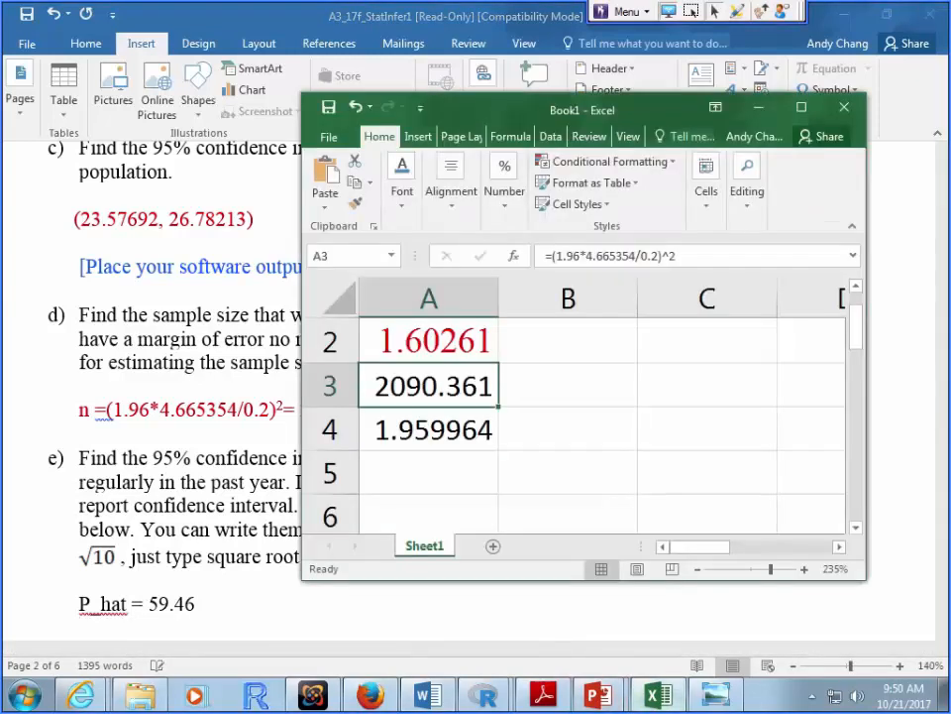
click(429, 473)
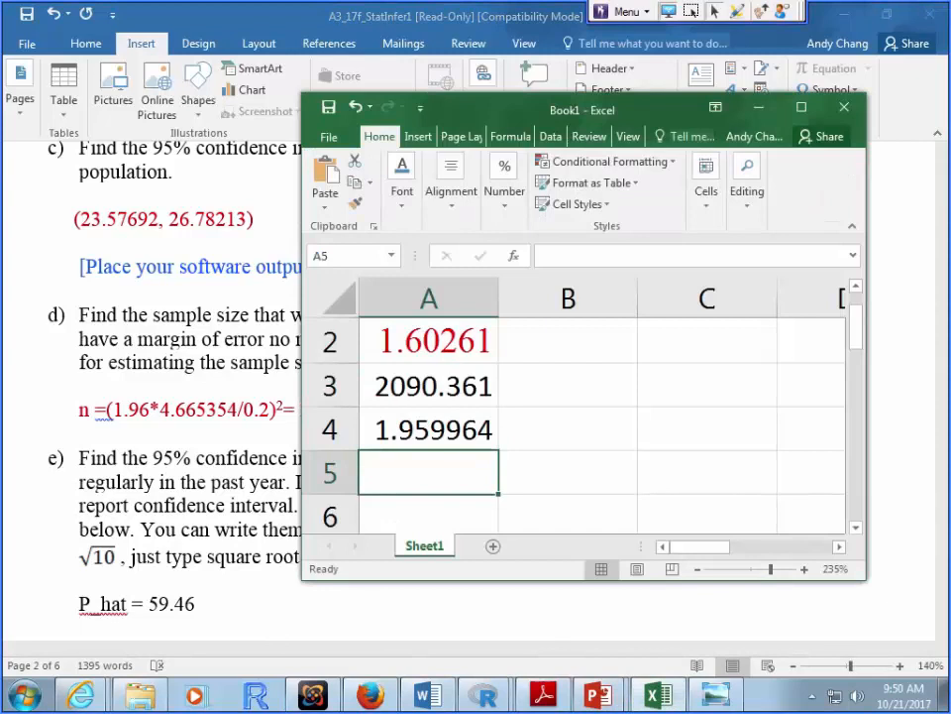
text(59.)
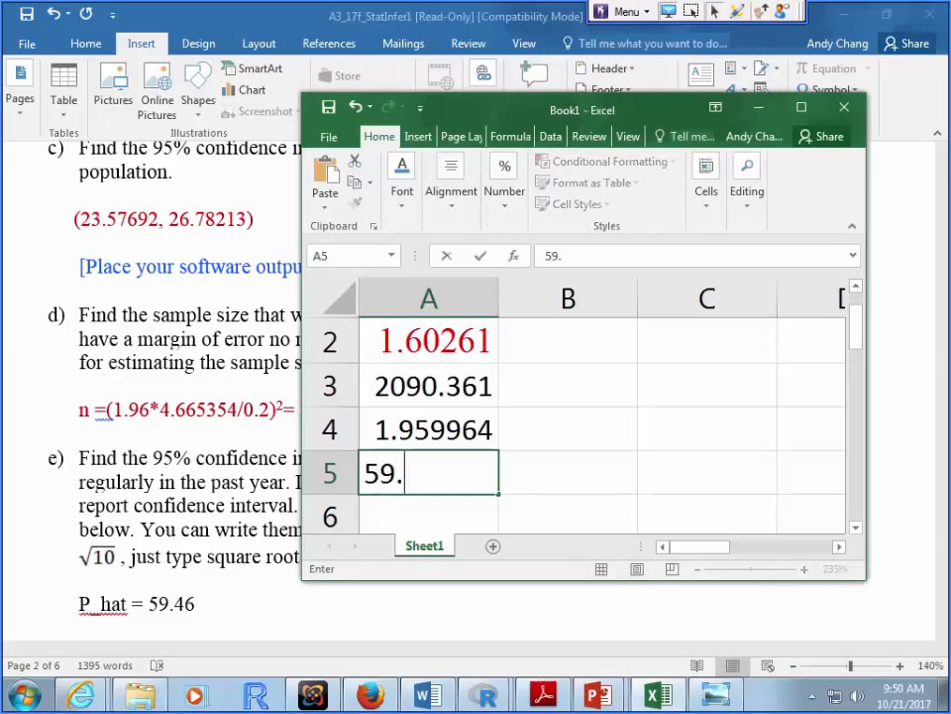
text(46)
key(Tab)
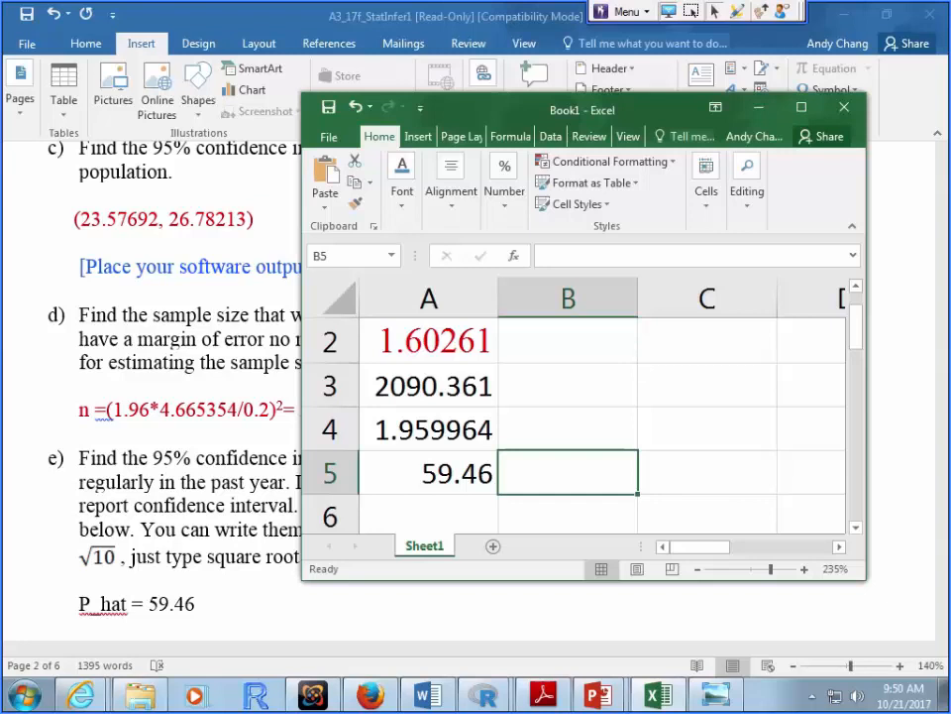
- Enter the margin-of-error formula =1.96*sqrt(A5*(1-A5)/37) in cell B5, consulting the exercise counts in R Commander for the sample size
text(=)
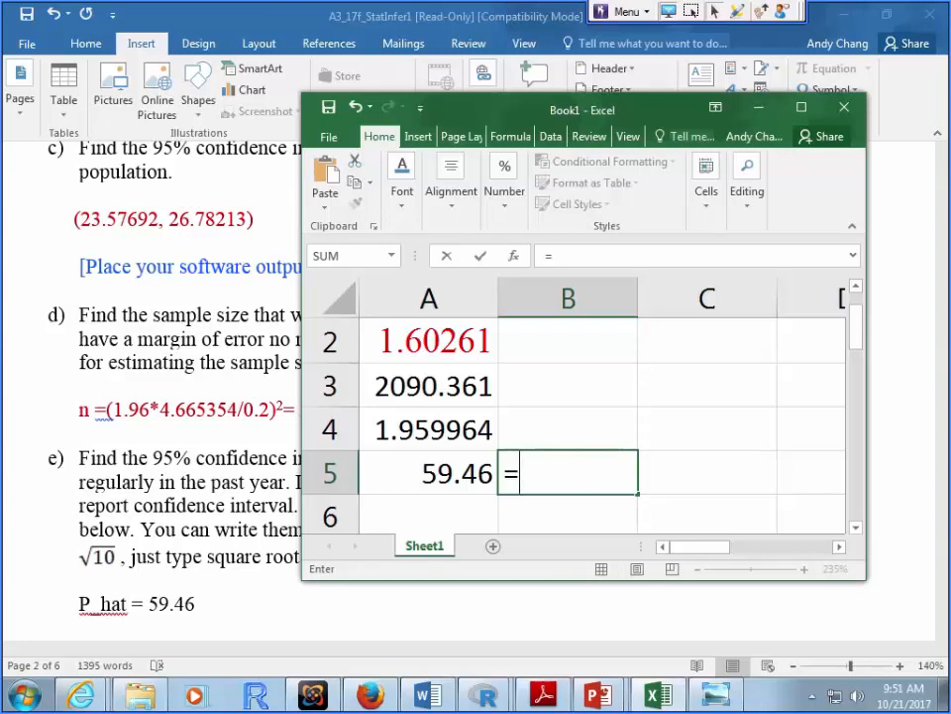
text(1.96)
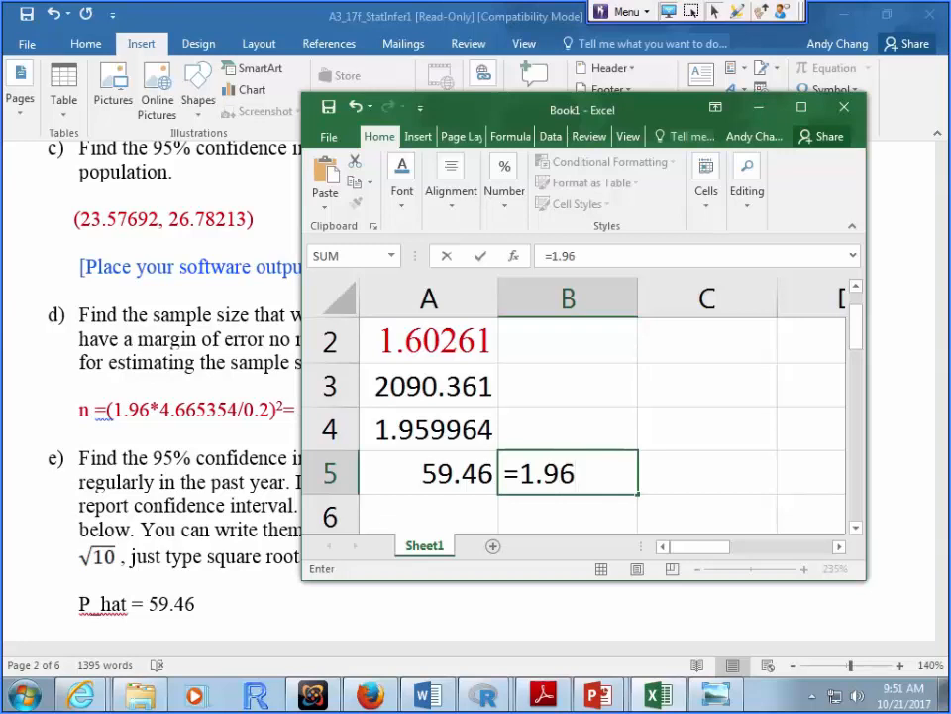
text(*sqrt)
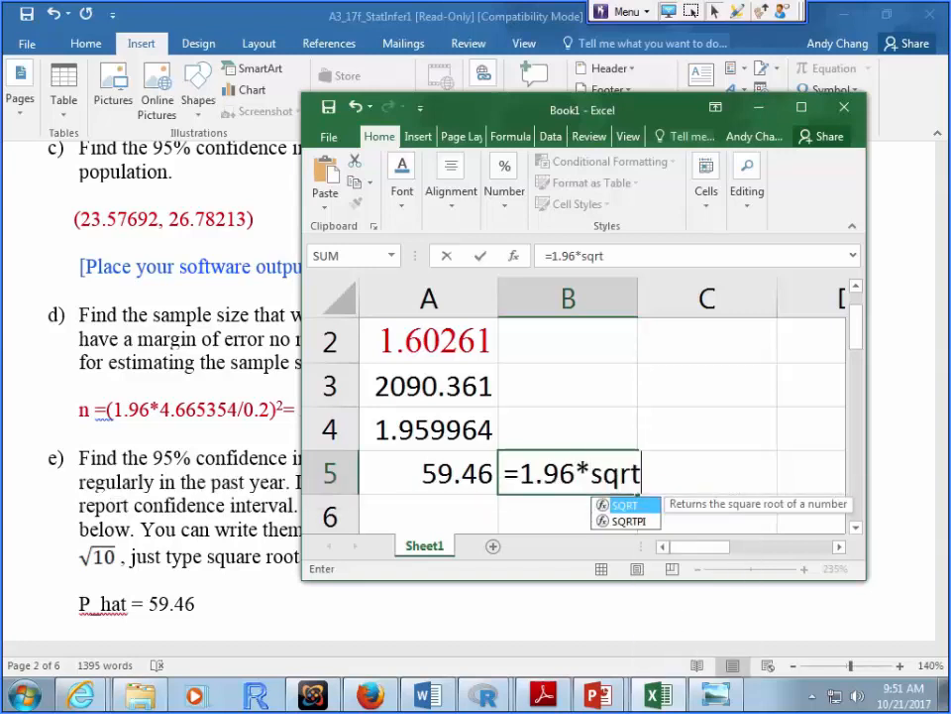
text(()
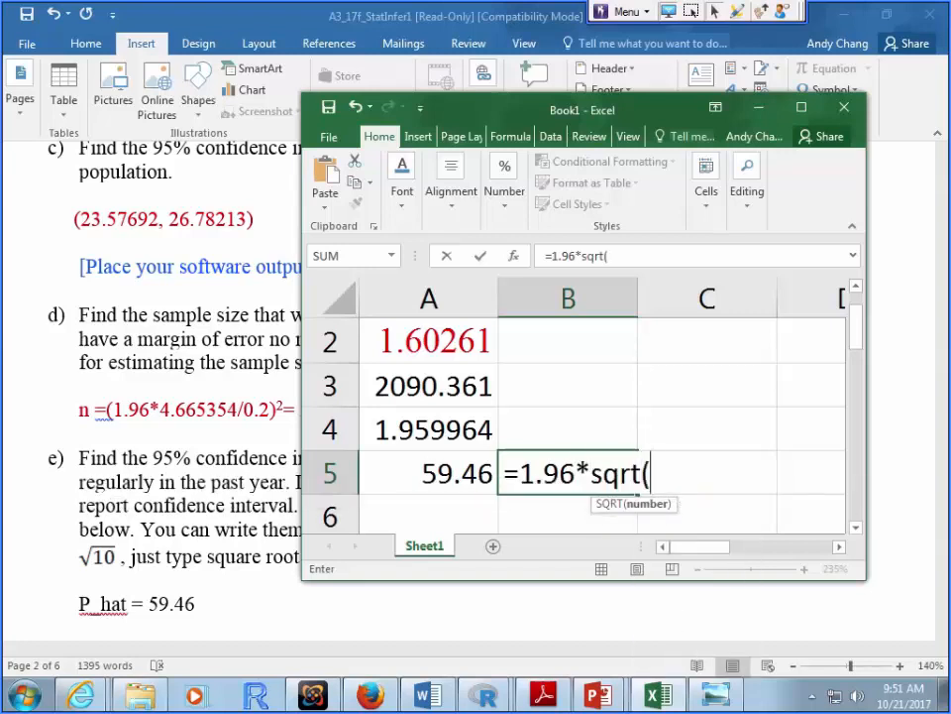
key(Left)
text(*)
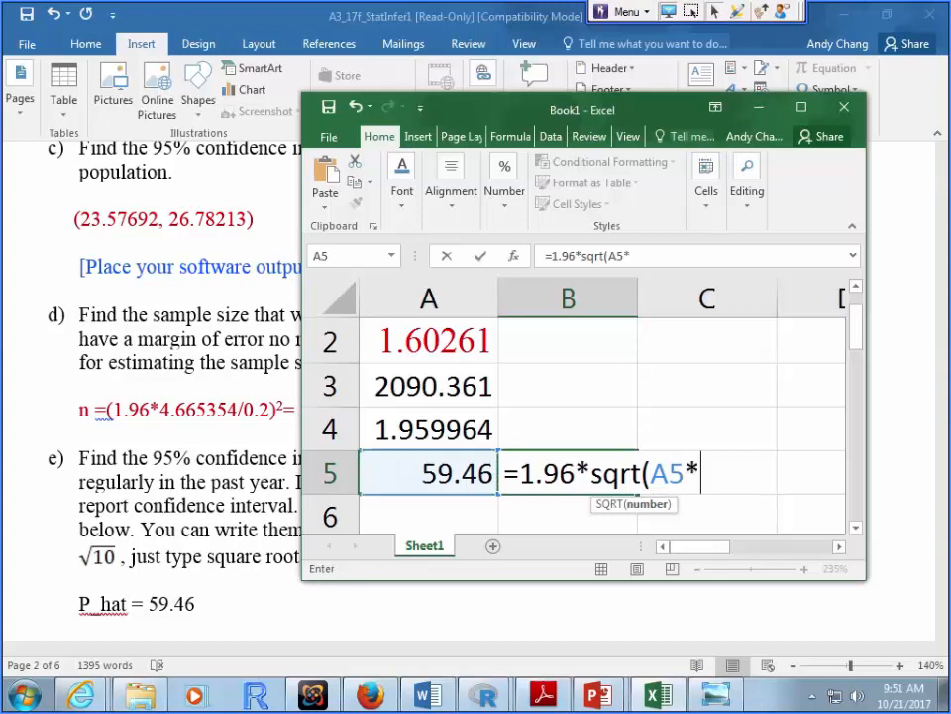
text((1-)
key(Left)
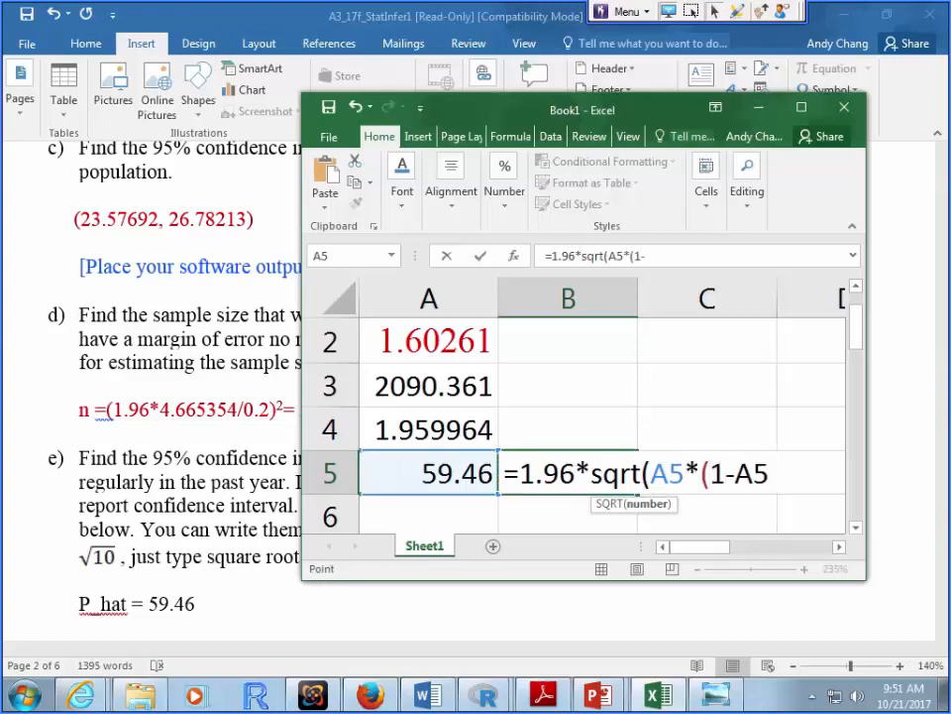
text()/)
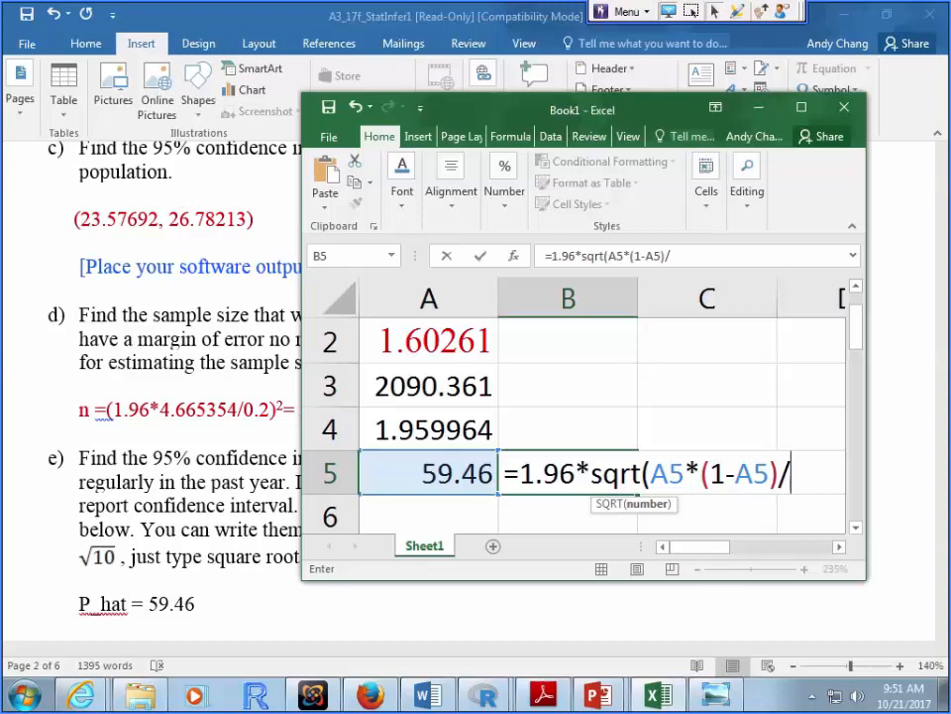
key(alt+Tab)
click(483, 696)
click(483, 652)
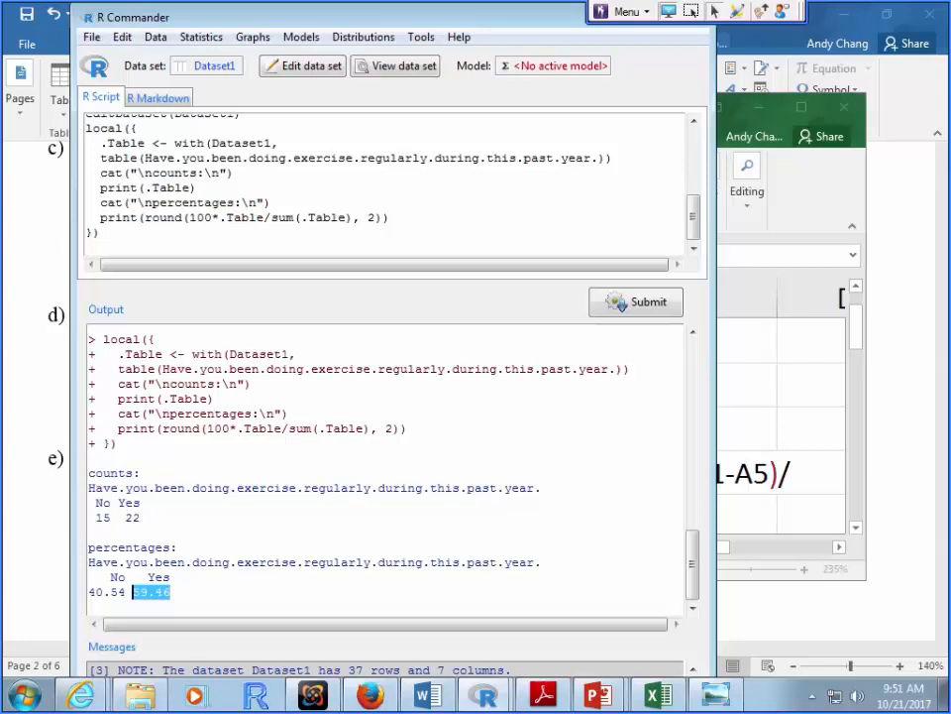
key(alt+Tab)
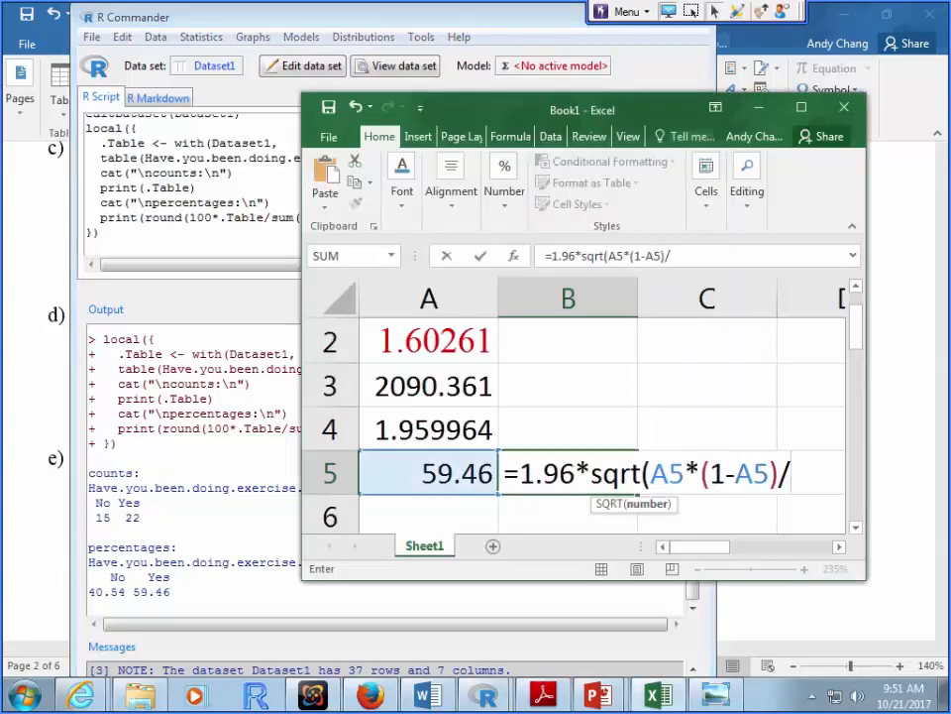
text(37)
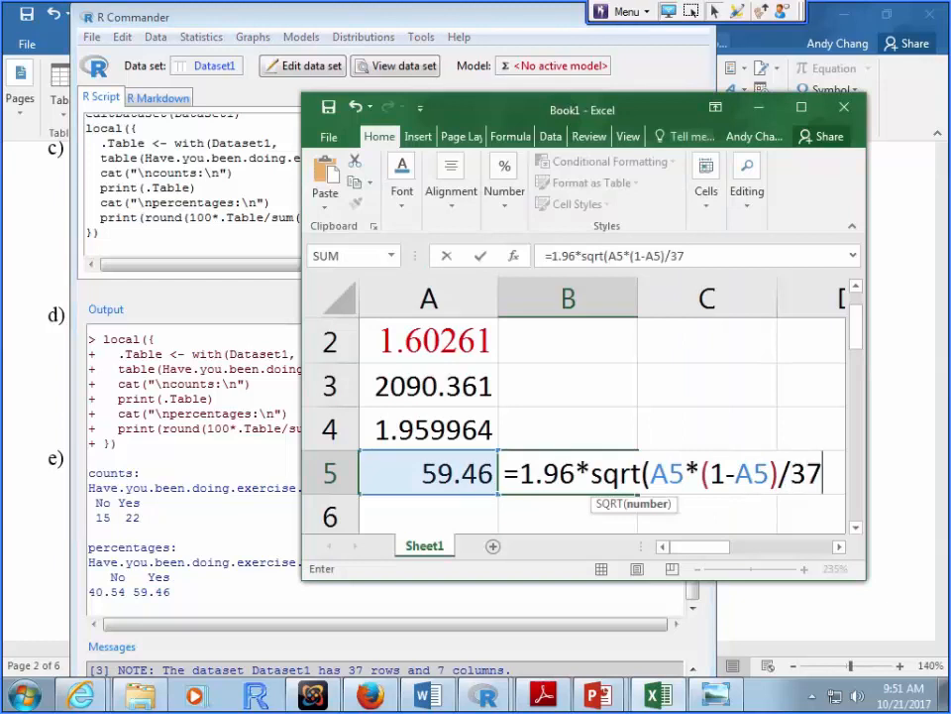
text())
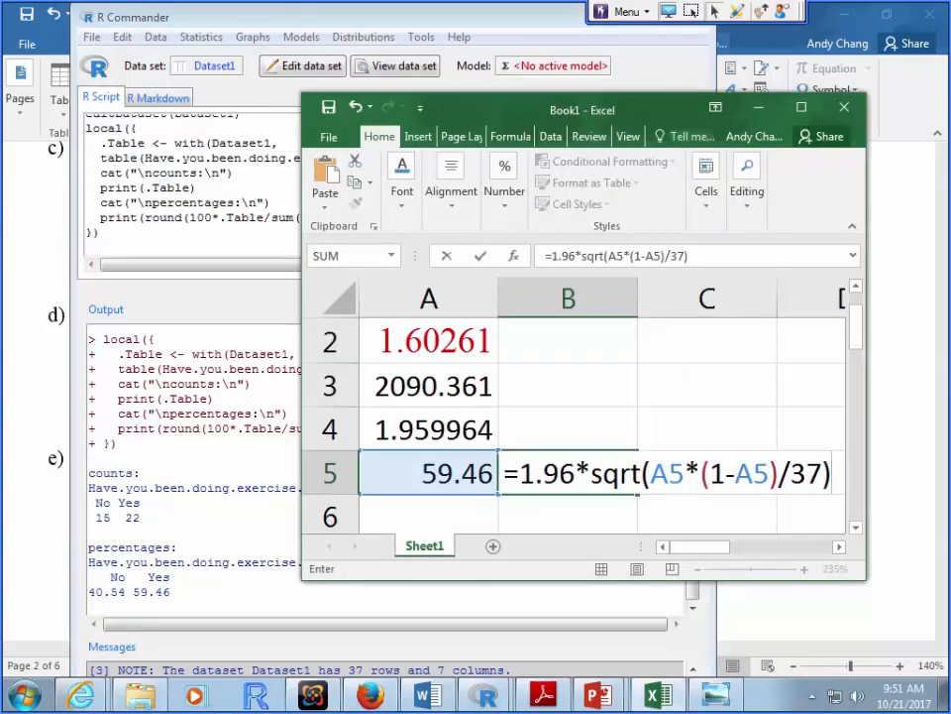
key(Return)
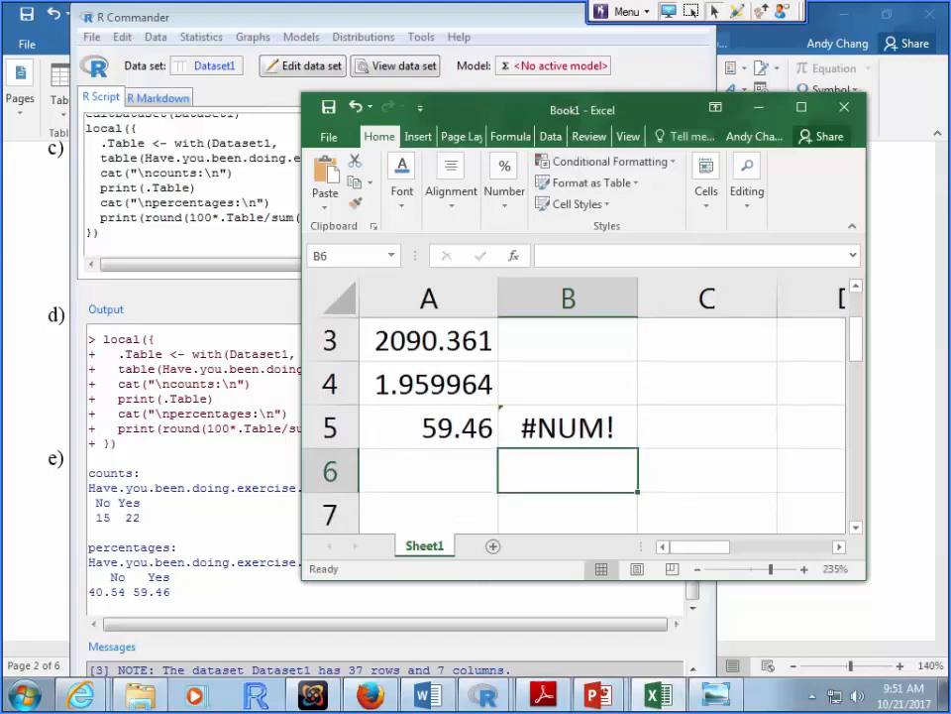
- Widen column B and inspect the margin-of-error formula in cell B5 for the cause of its error
drag(638, 298, 780, 298)
click(639, 428)
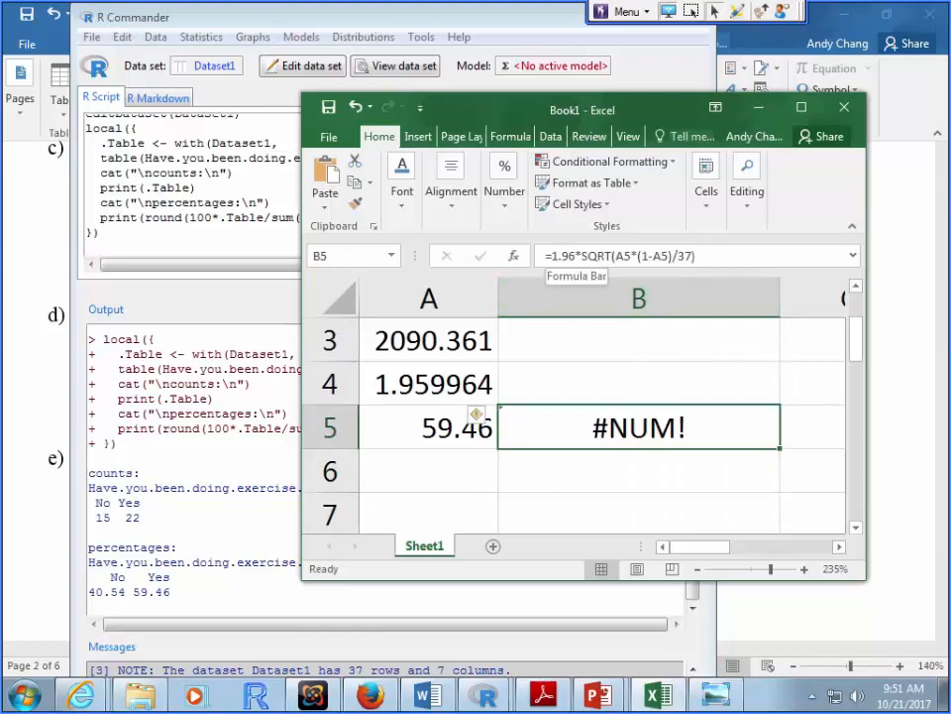
click(547, 256)
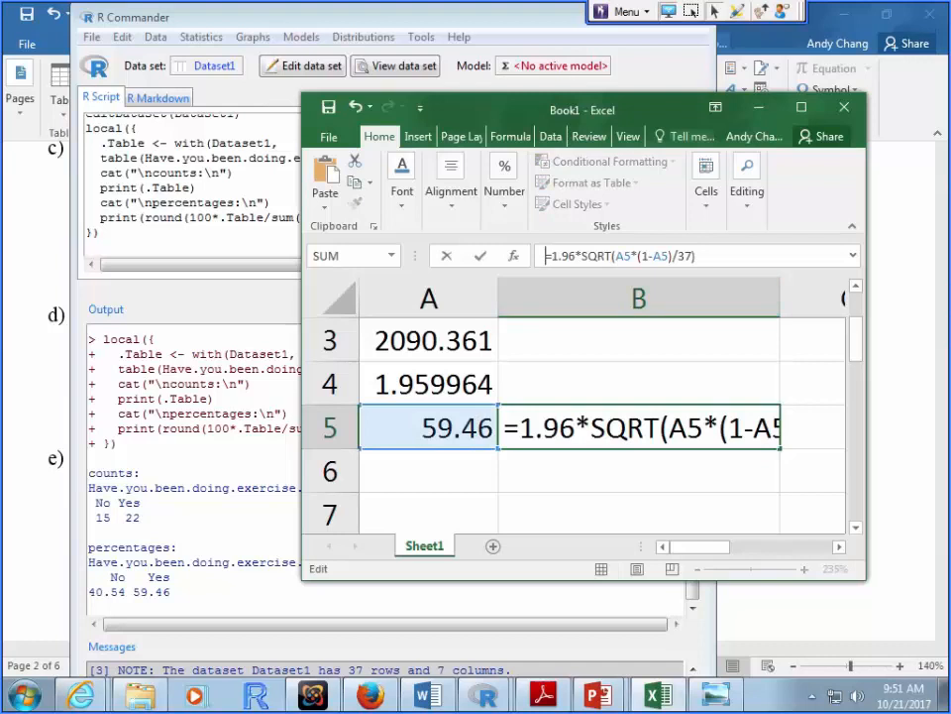
click(589, 256)
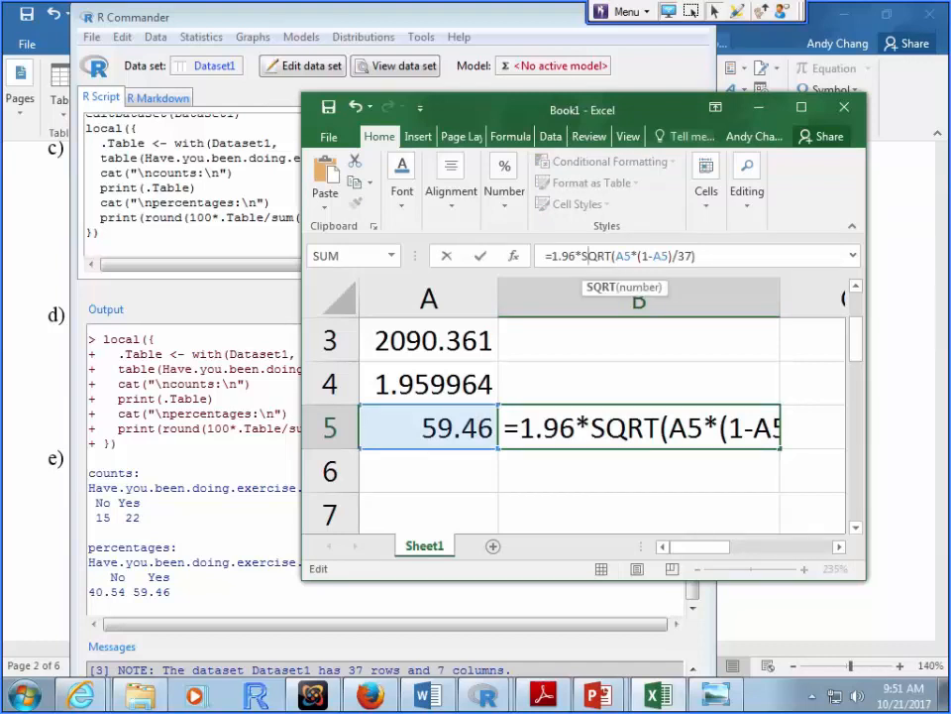
click(617, 256)
click(697, 256)
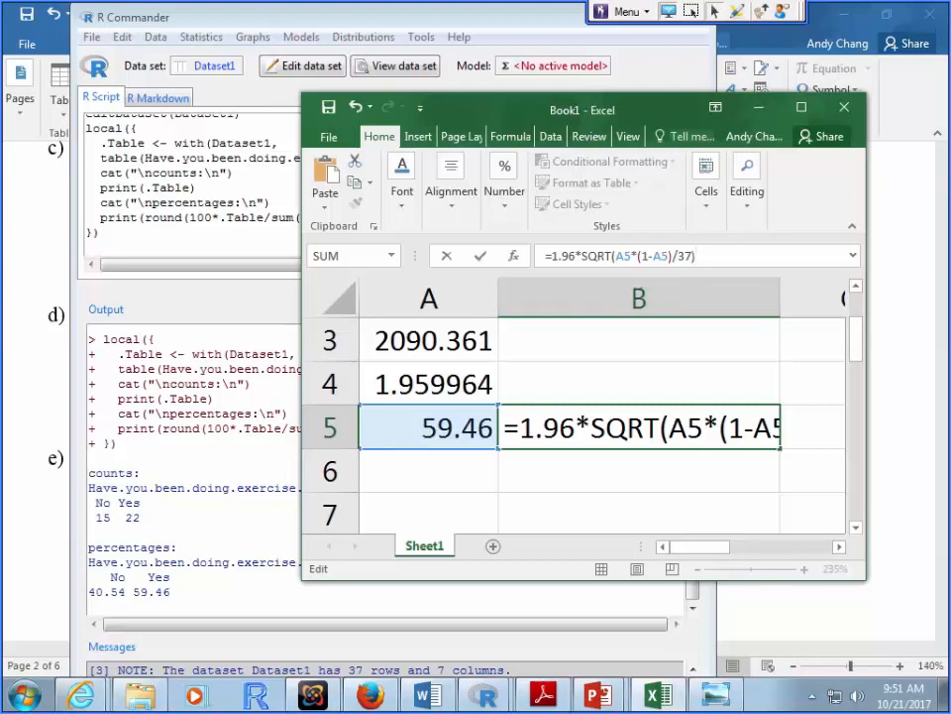
key(Return)
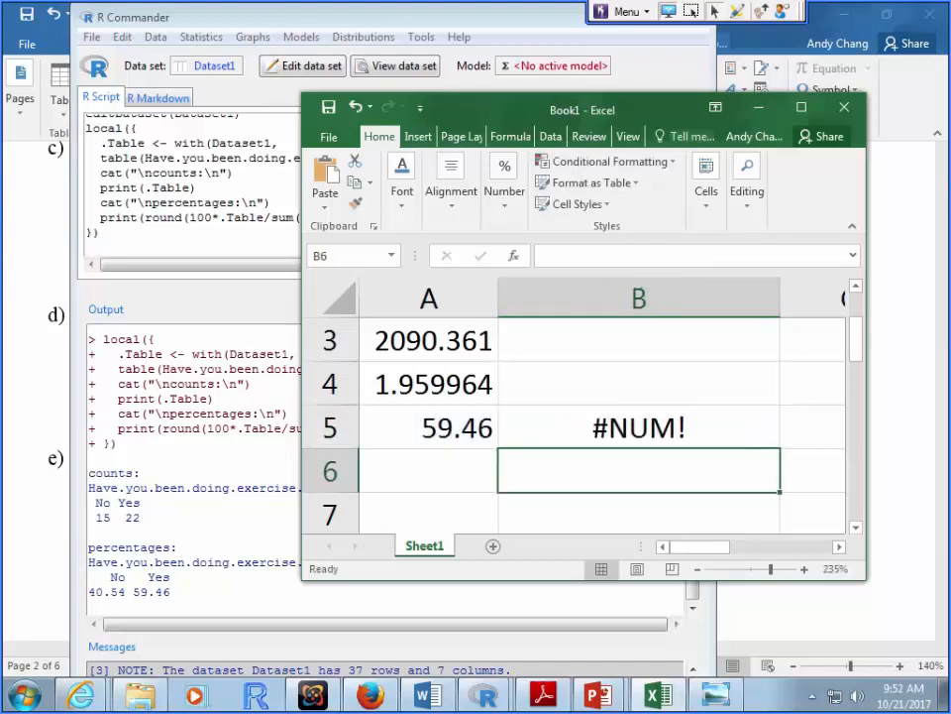
click(700, 433)
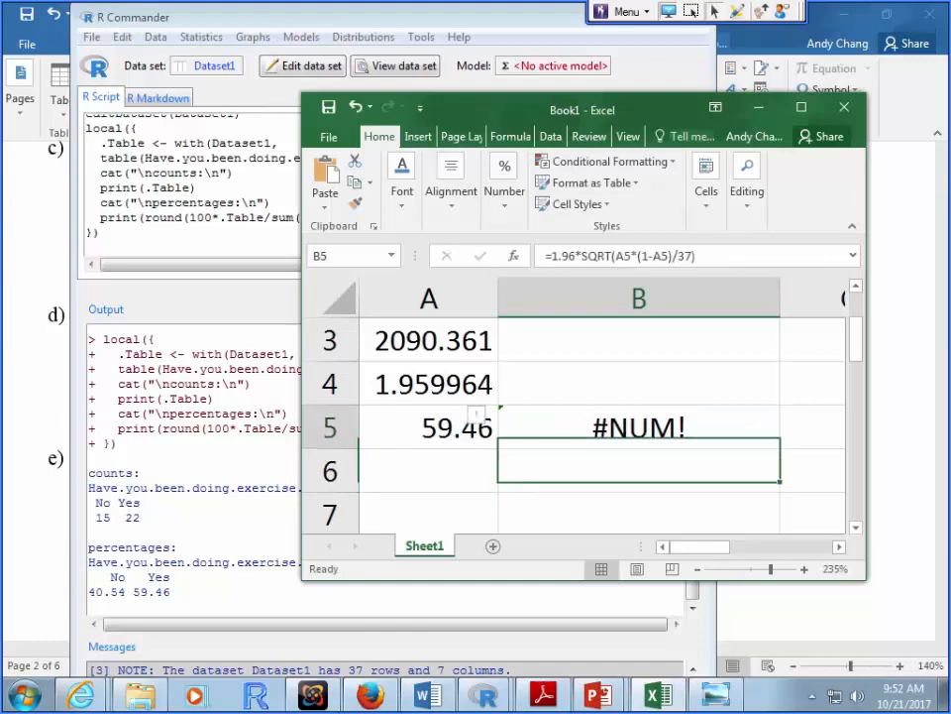
right_click(700, 433)
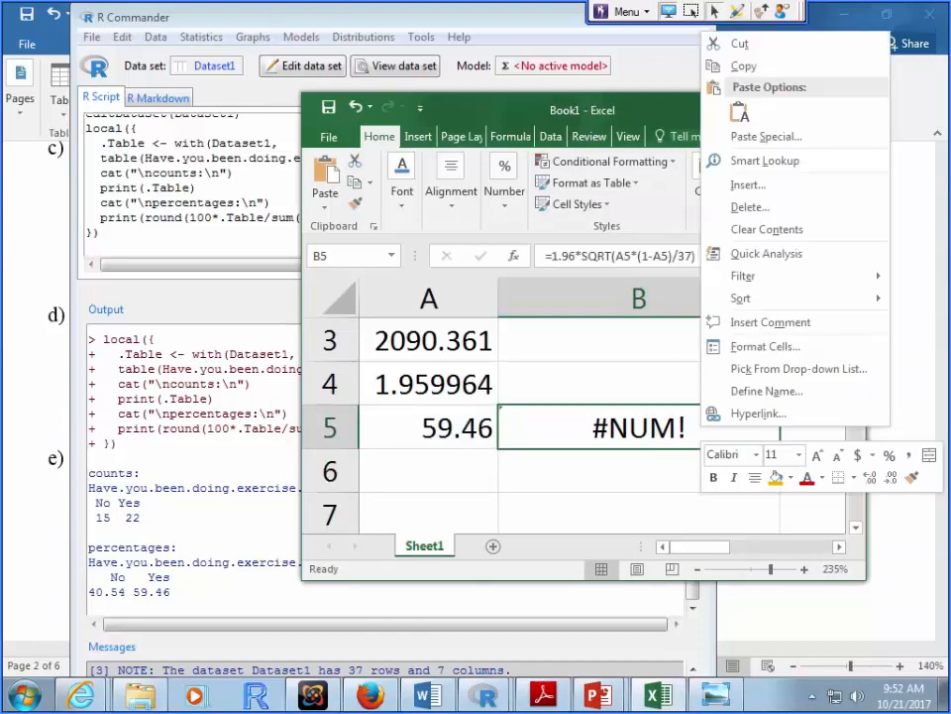
key(Escape)
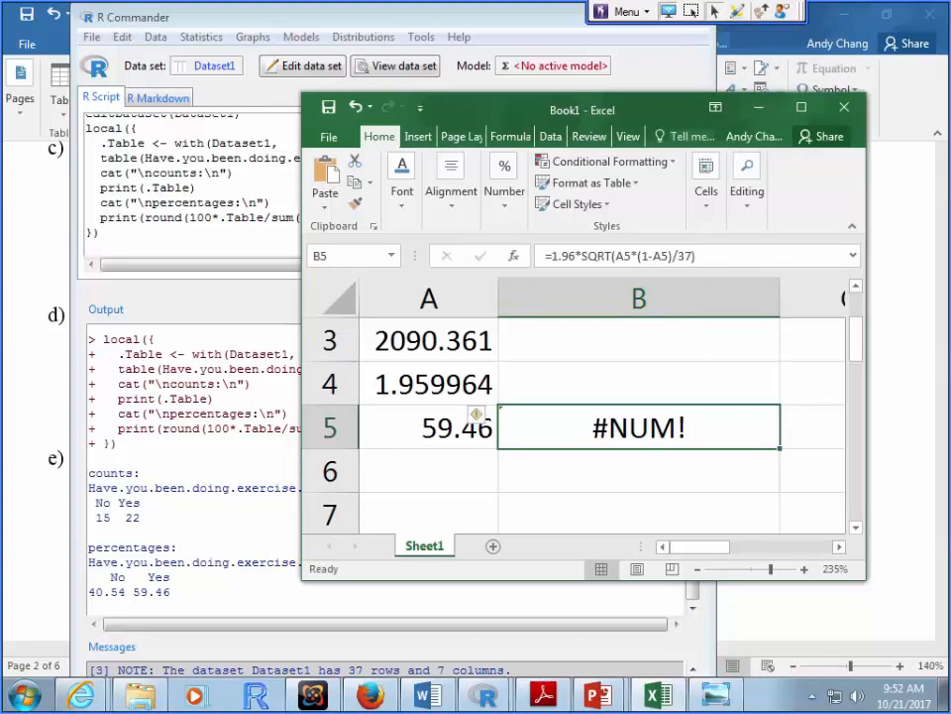
- Correct the sample proportion in cell A5 to the decimal value 0.5946
click(476, 413)
double_click(453, 428)
key(Right)
key(BackSpace)
key(Left)
key(Left)
key(Left)
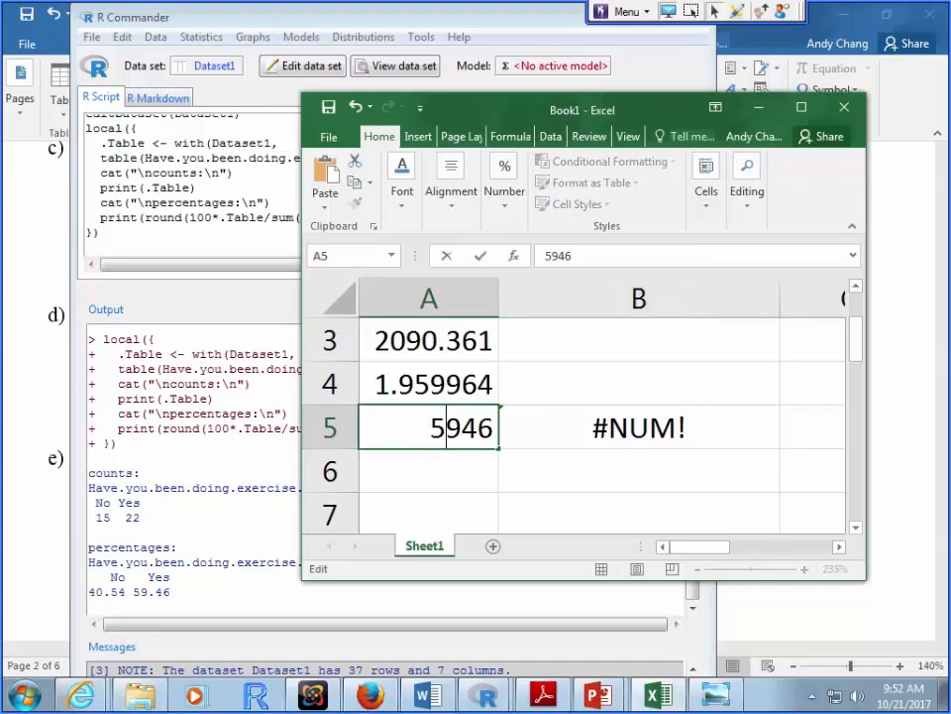
text(.)
key(Return)
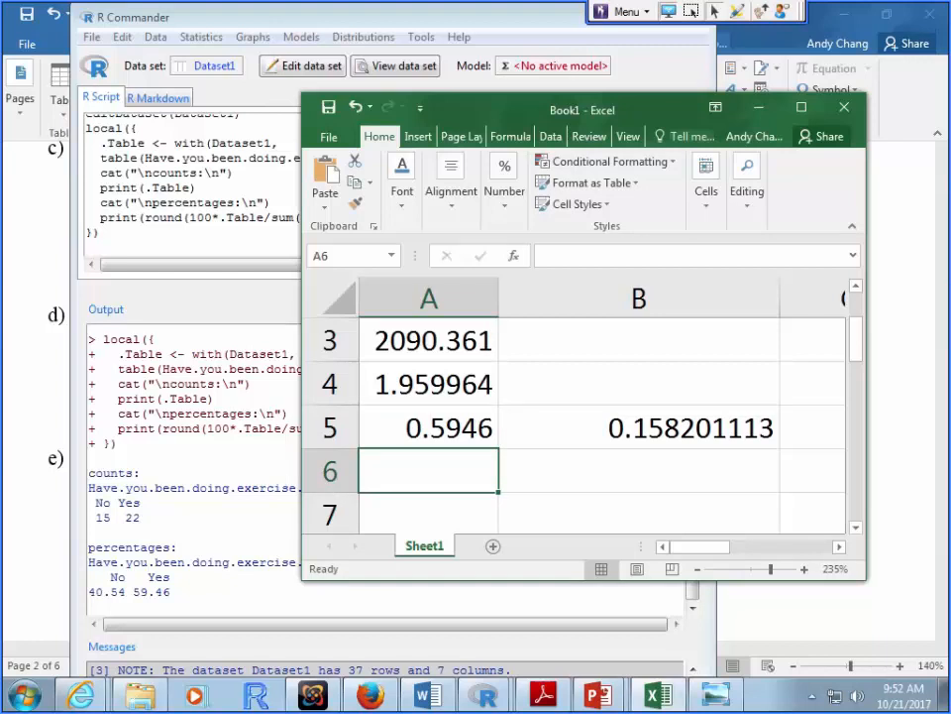
- Review the margin-of-error formula and its recalculated result in cell B5
click(639, 427)
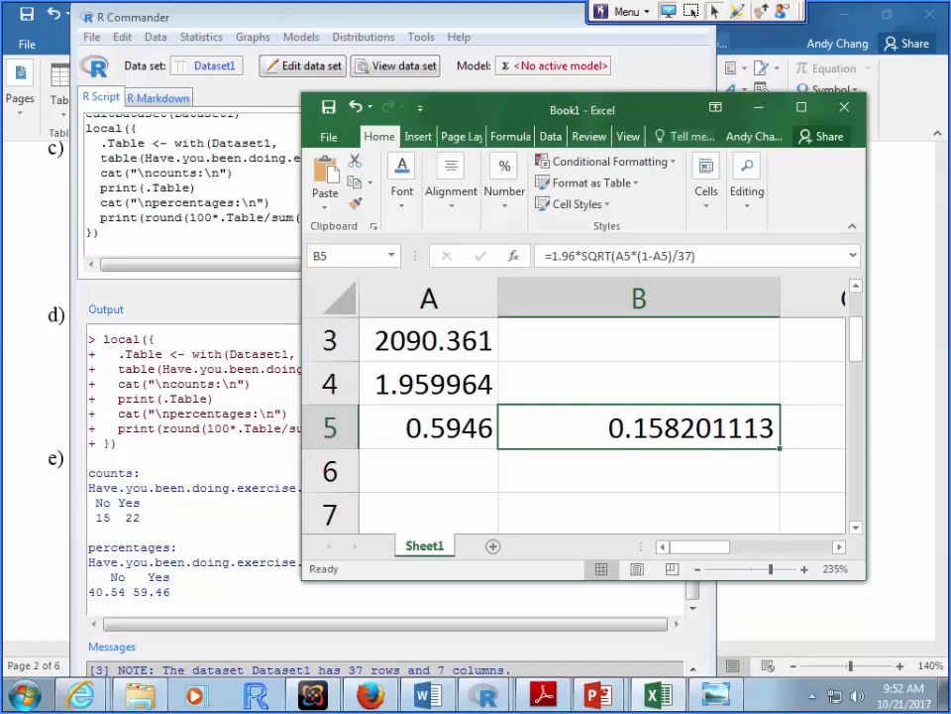
double_click(606, 428)
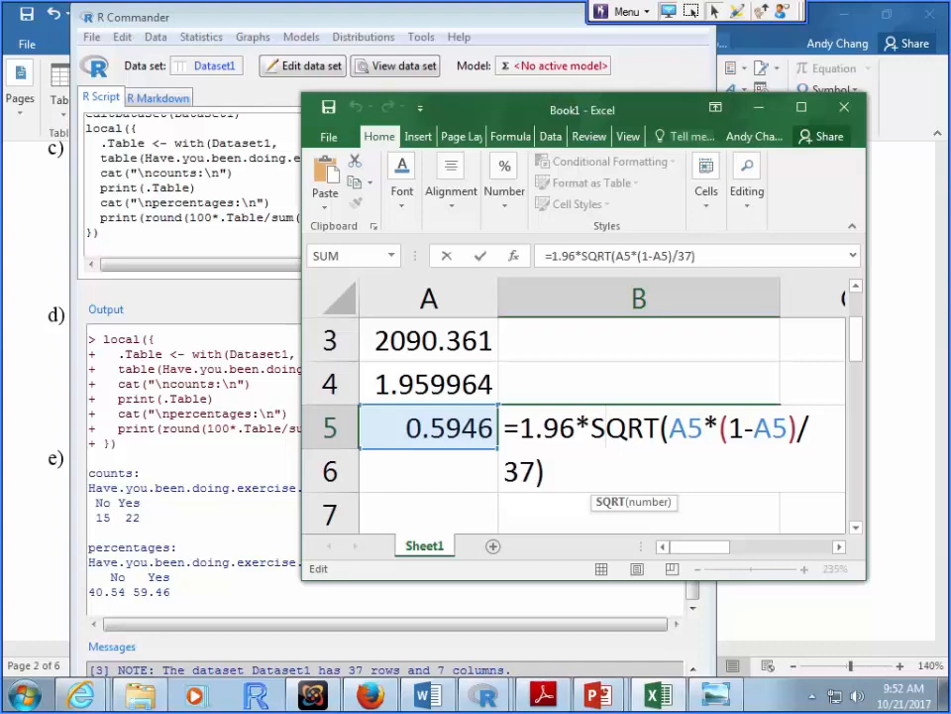
click(428, 513)
click(638, 428)
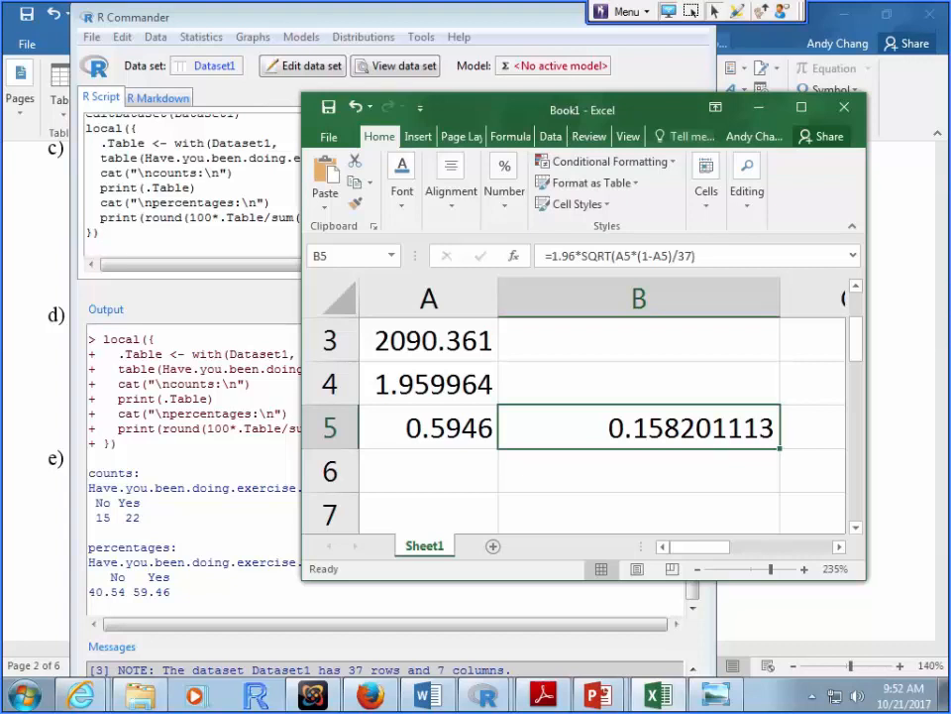
- Switch to the Word document and write "59.46%±15.82%" below the P_hat line, consulting cell B5 in Excel for the margin of error
key(alt+Tab)
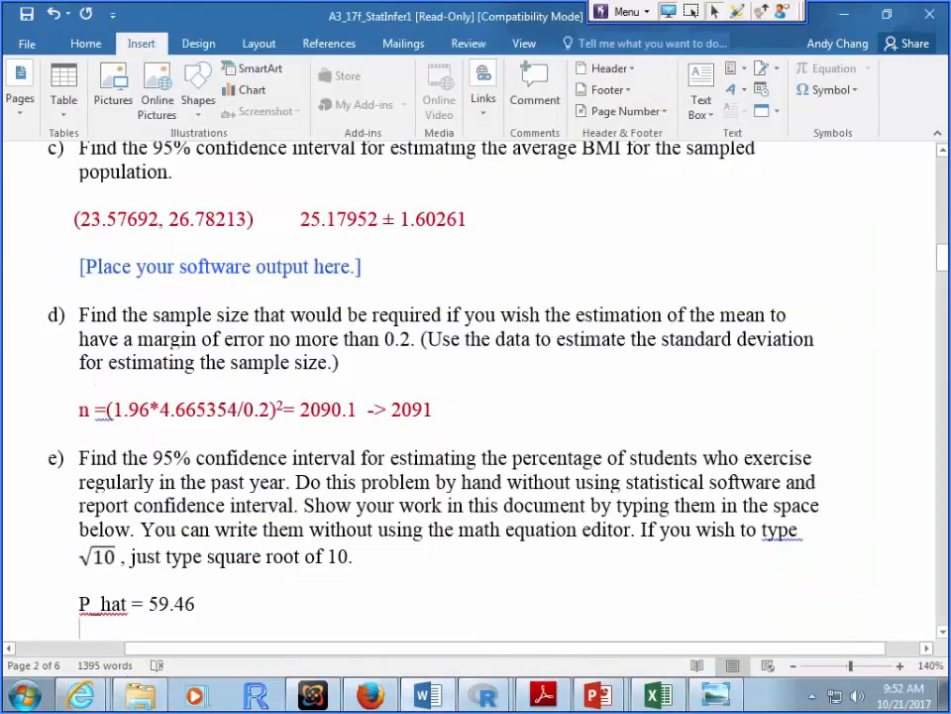
text(5)
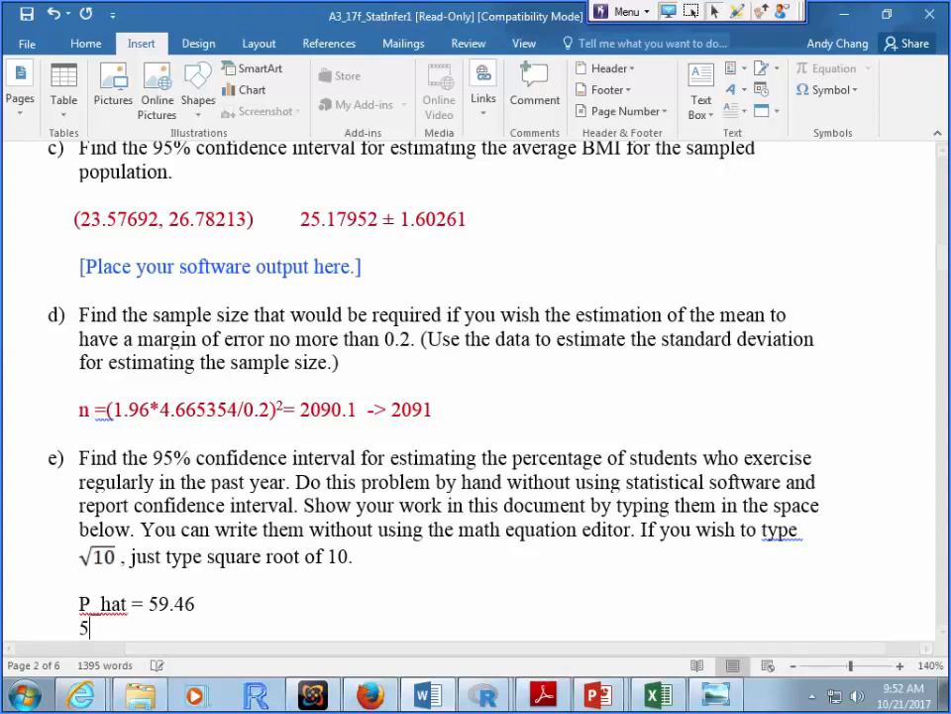
text(9.46%)
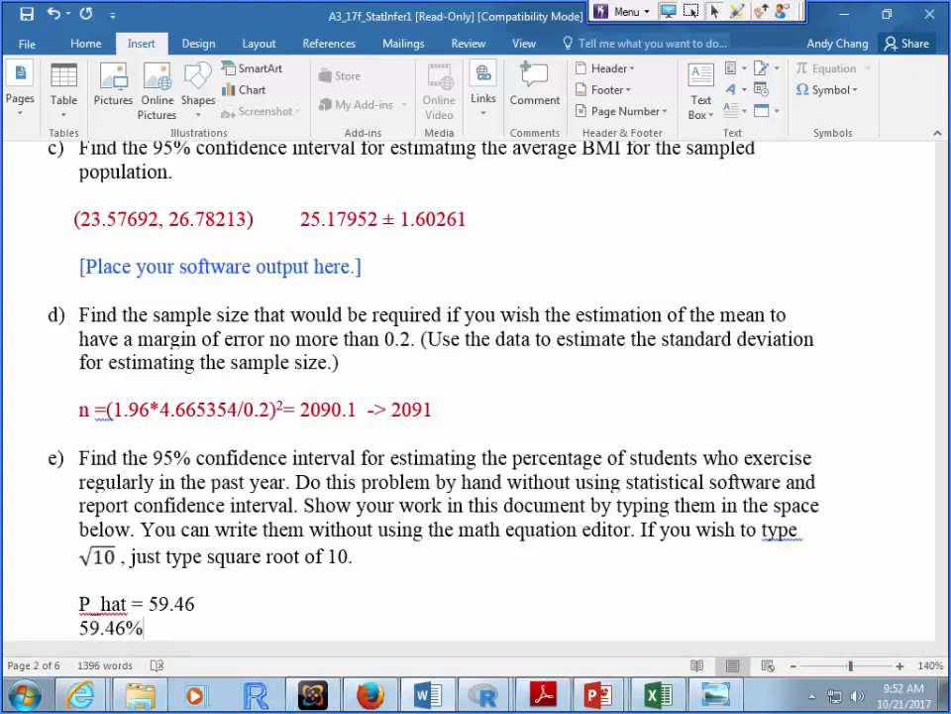
click(831, 89)
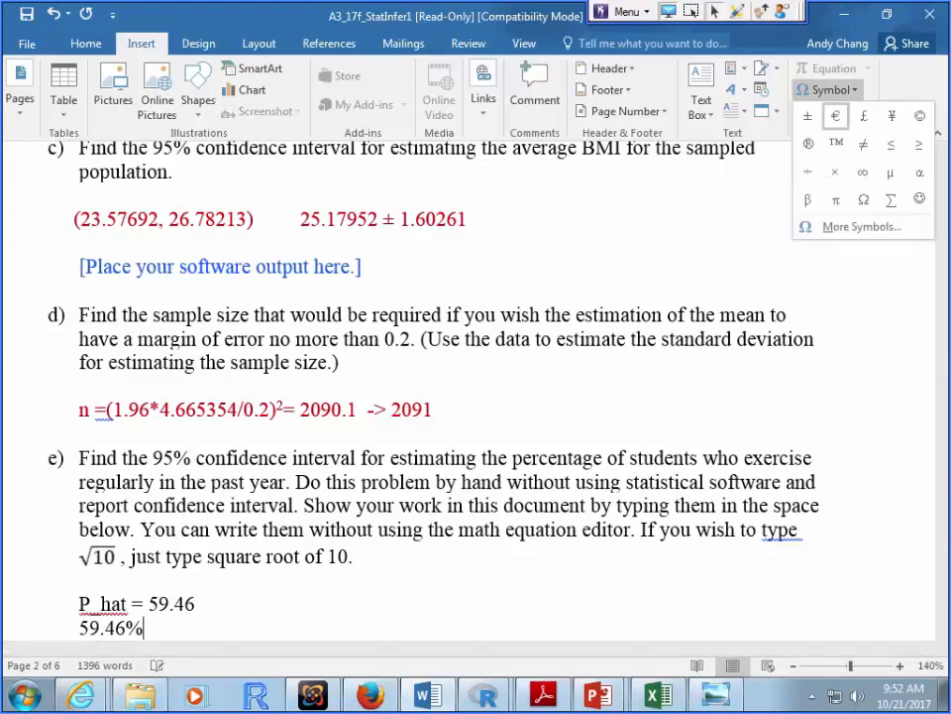
click(807, 116)
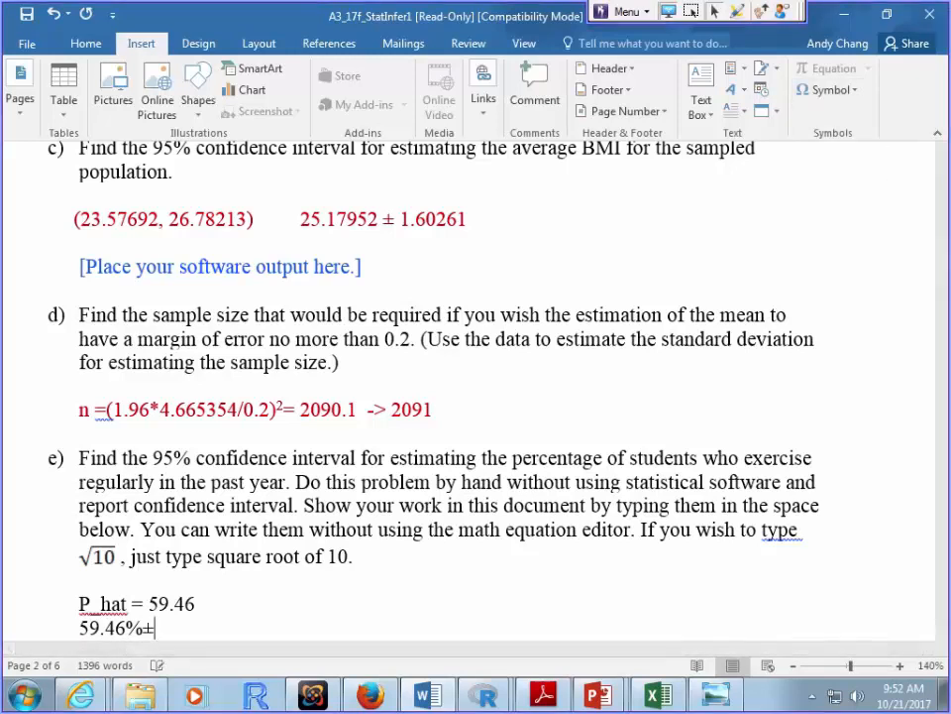
click(658, 695)
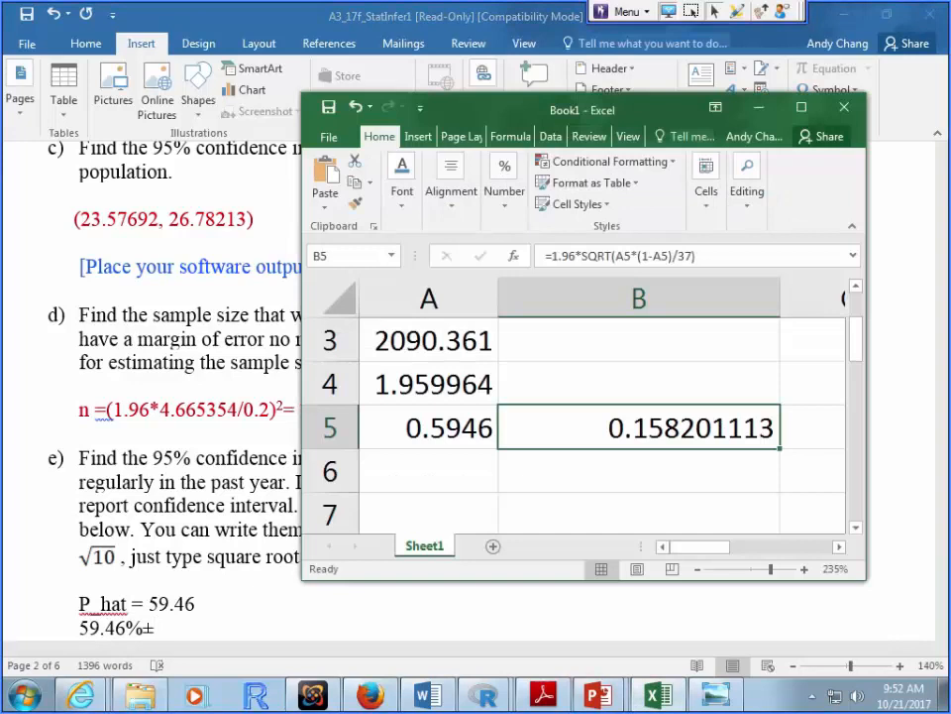
click(156, 627)
text(1)
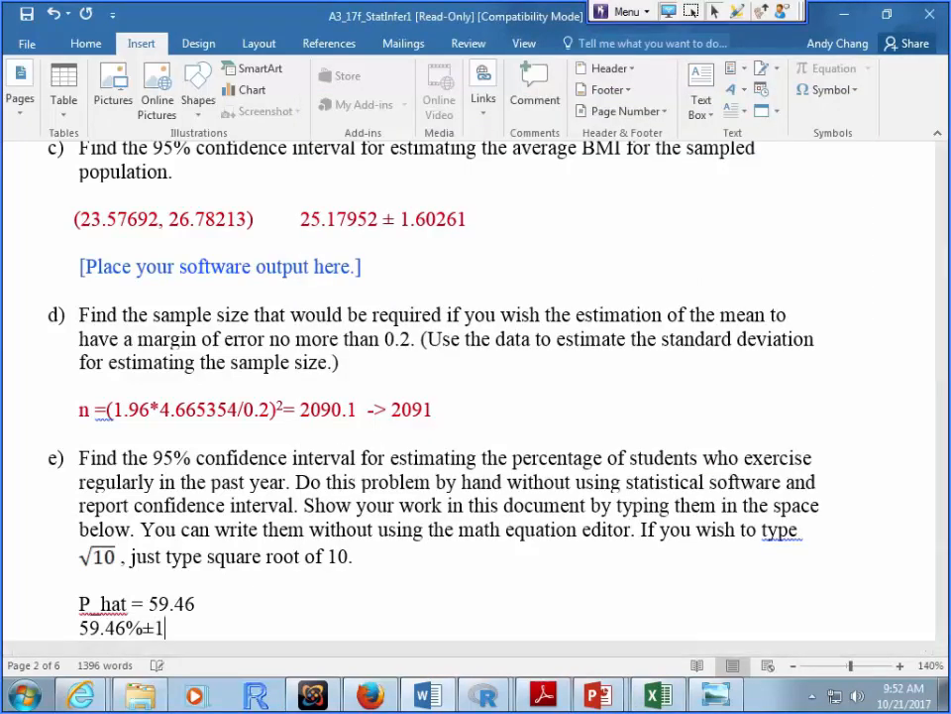
text(5.82%)
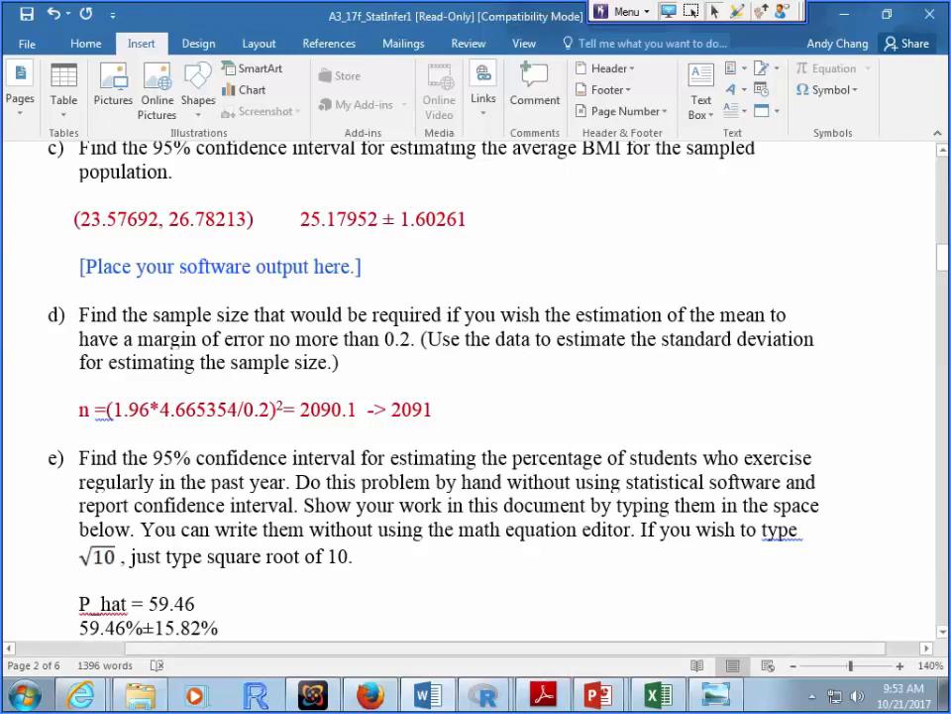
- Add a space on each side of the ± sign in the part e) interval
scroll(476, 386, down, 3)
key(Home)
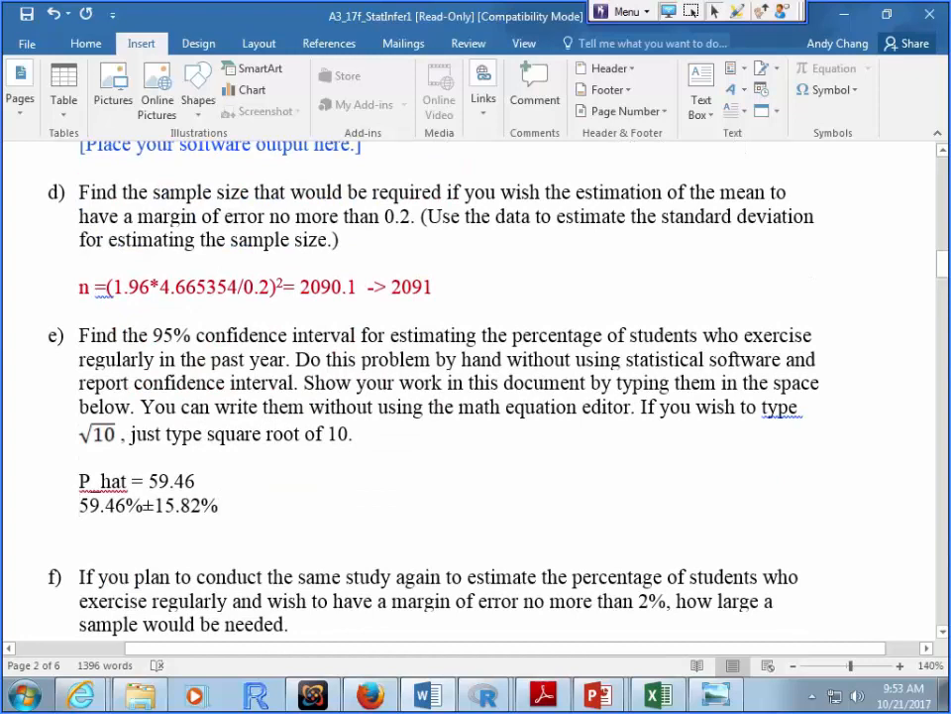
click(144, 505)
key(Right)
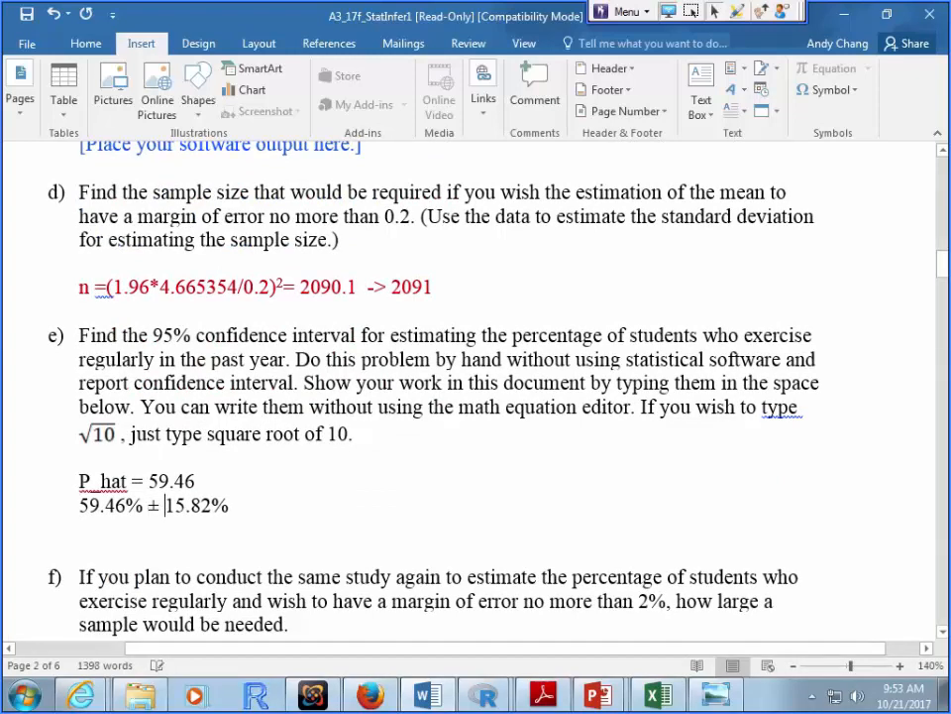
- Color the interval line 59.46% ± 15.82% red and insert a blank line between it and the P_hat line
key(Home)
drag(80, 505, 238, 506)
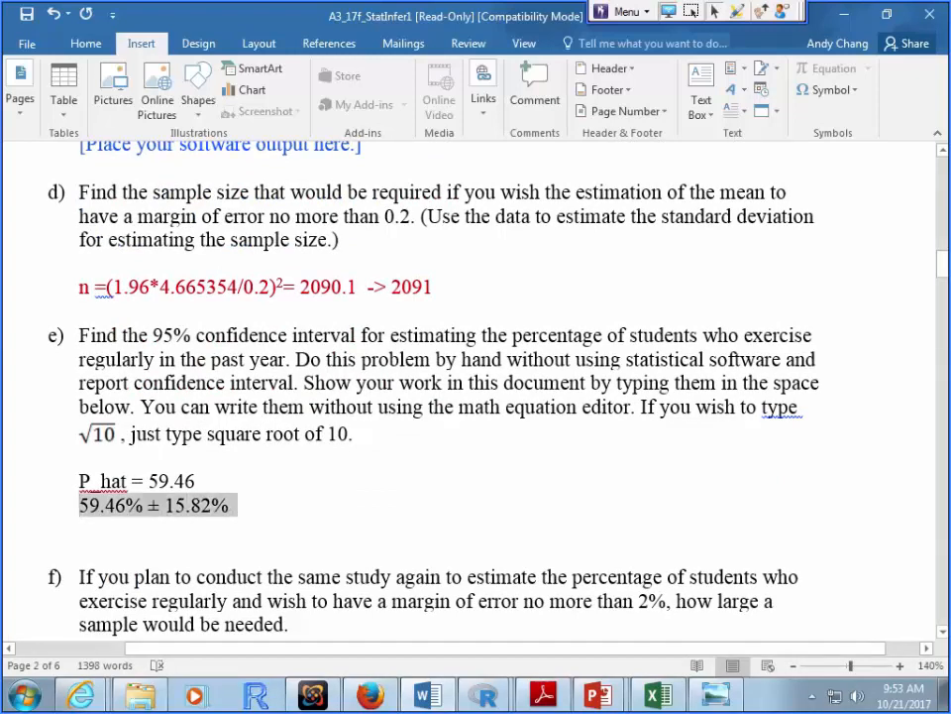
click(86, 44)
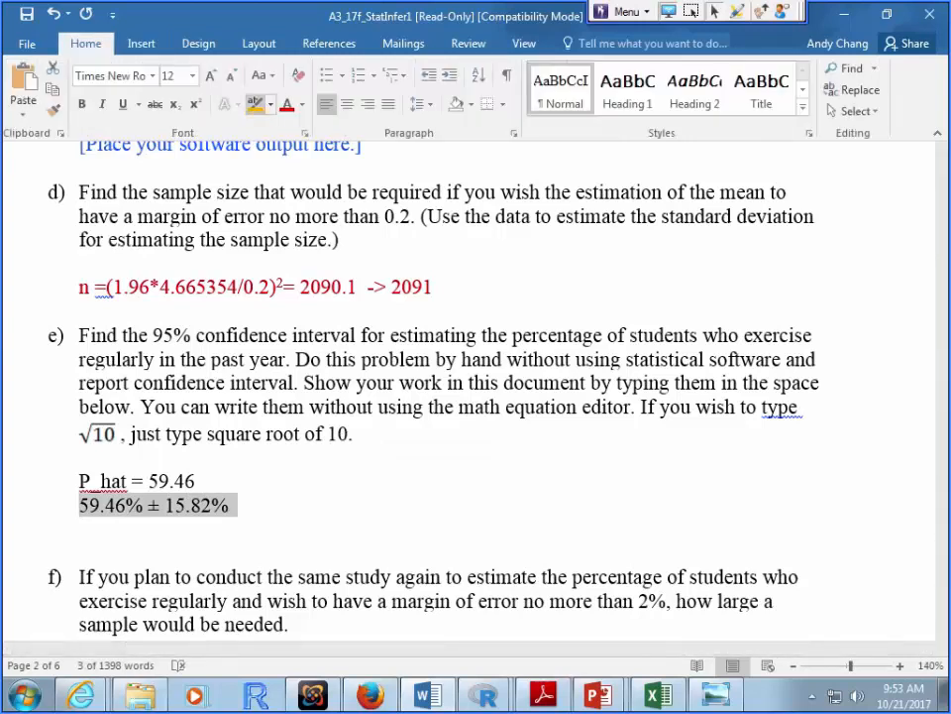
click(288, 105)
click(82, 457)
click(196, 482)
key(Return)
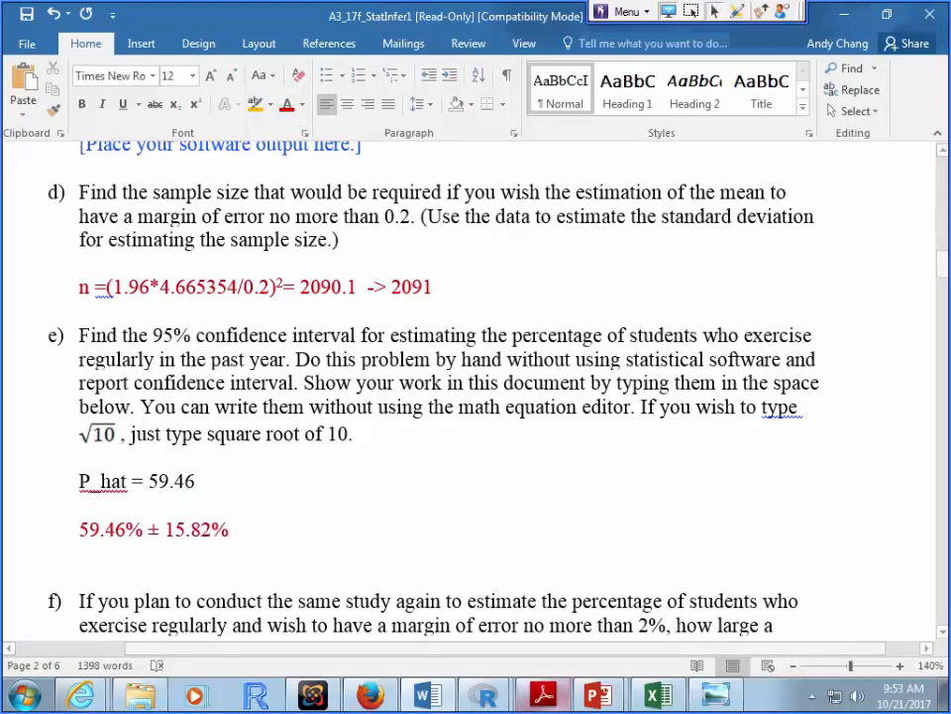
- Switch to the Excel workbook Book1 and enter the lower-limit formula =A5-B5 in cell A6
click(659, 695)
click(428, 472)
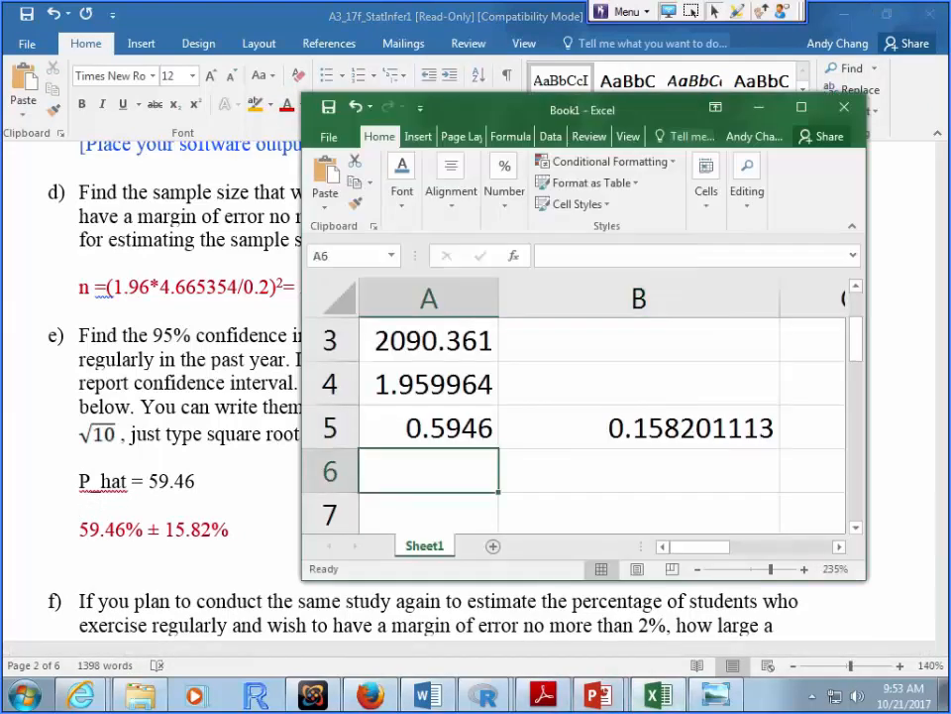
text(=)
key(Up)
text(-)
key(Up)
key(Right)
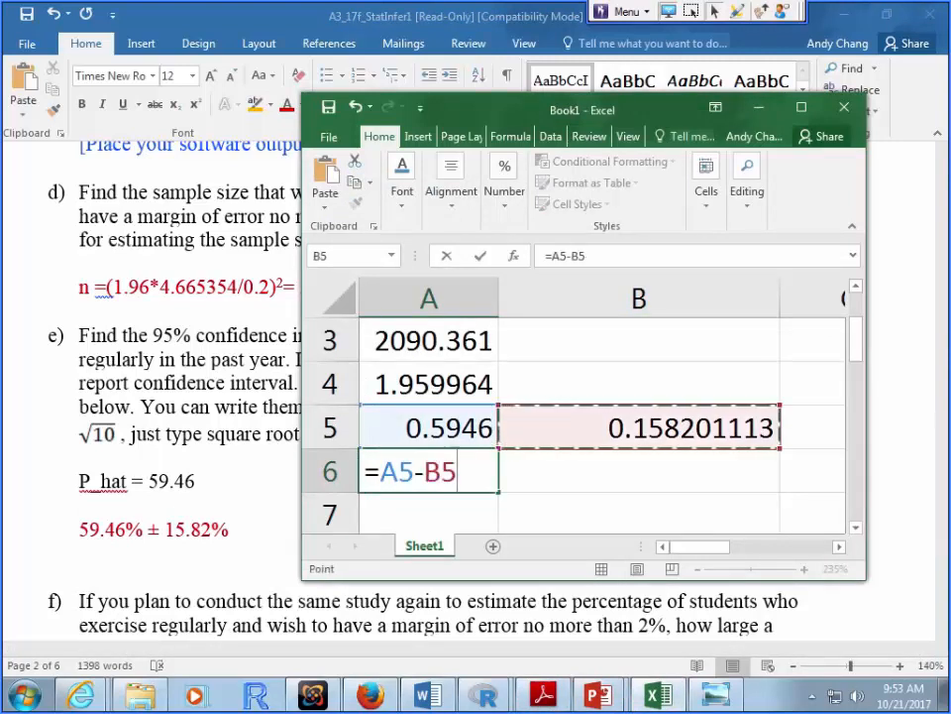
key(Return)
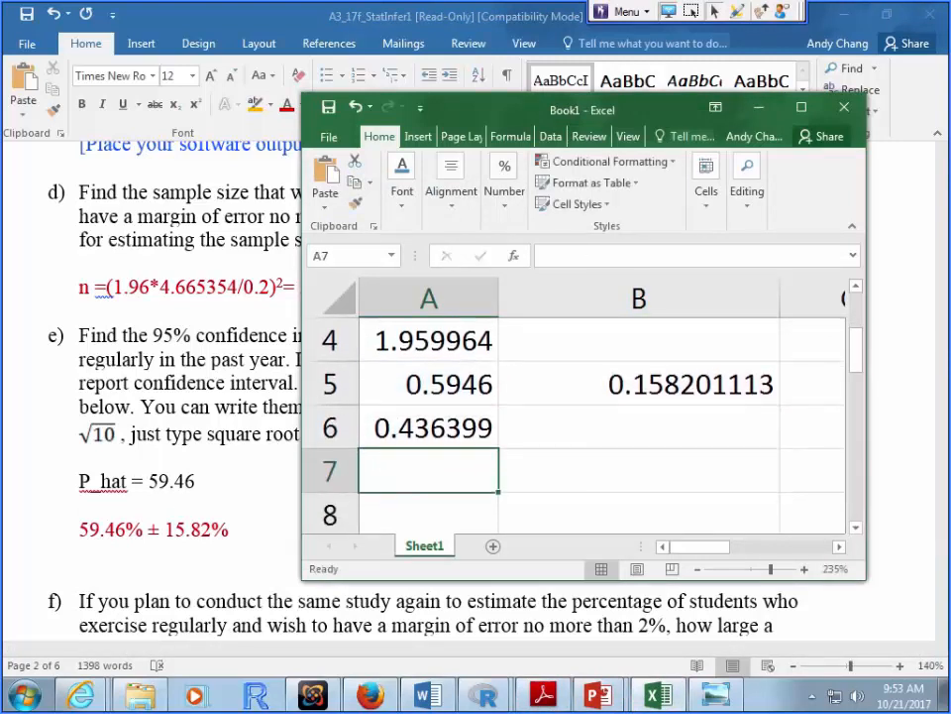
- Enter the upper-limit formula =A5+B5 in cell A7
text(=)
key(Up)
key(Up)
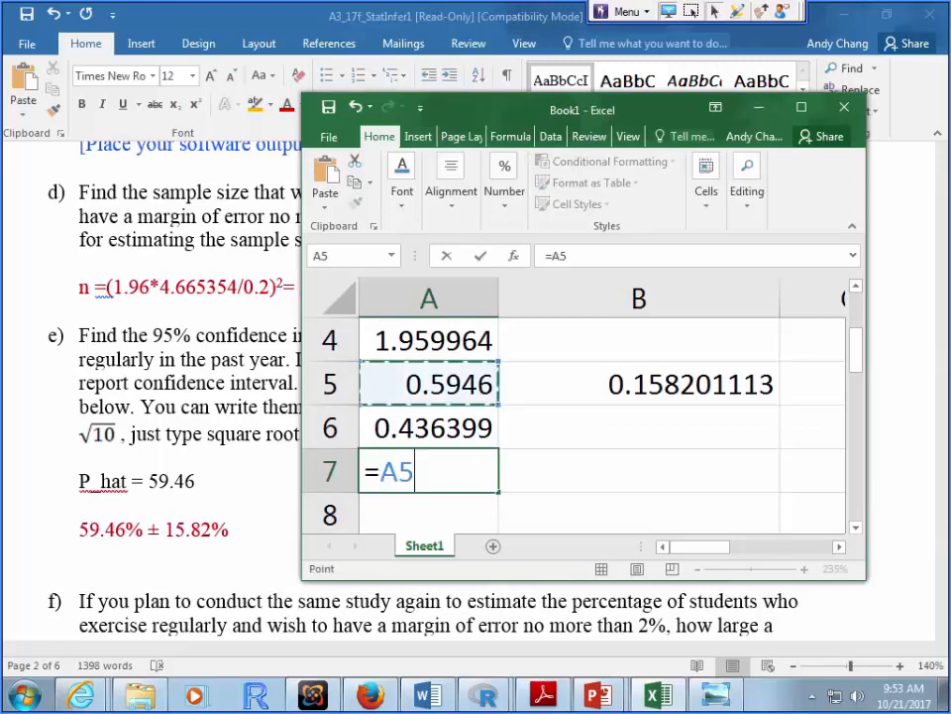
text(+)
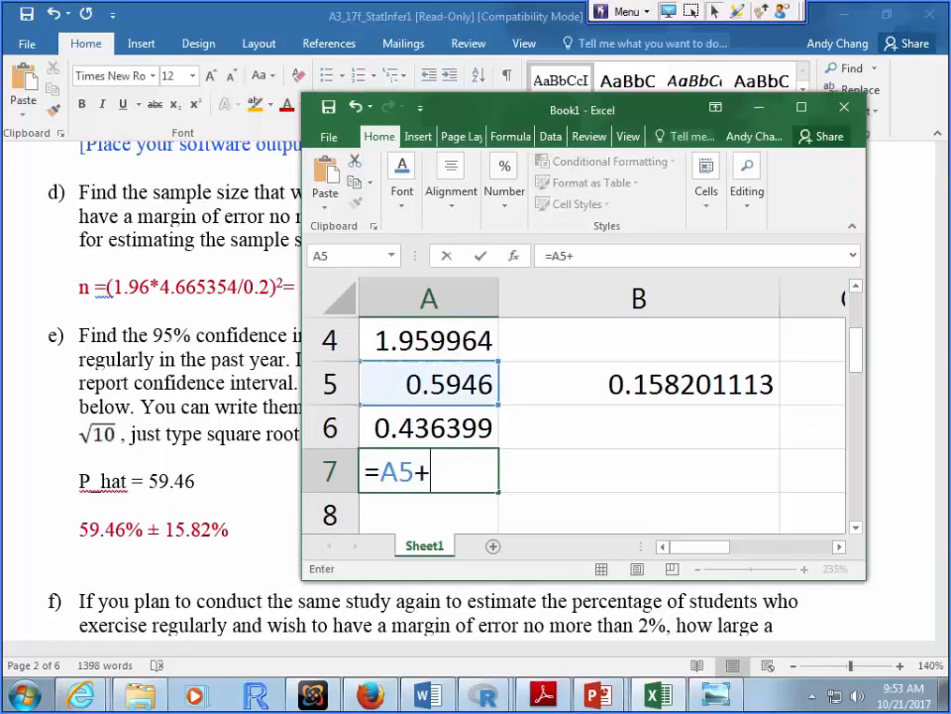
key(Up)
key(Up)
key(Right)
key(Return)
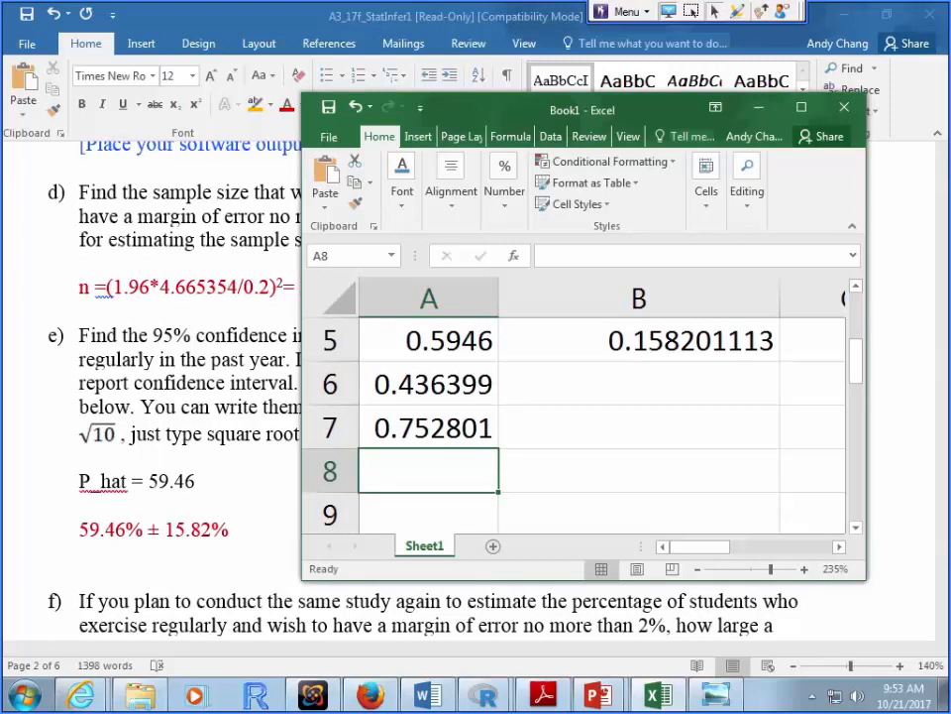
- Copy the limits in cells A6:A7 and paste them into the Word document below the part e) interval, keeping source formatting
key(Up)
key(Up)
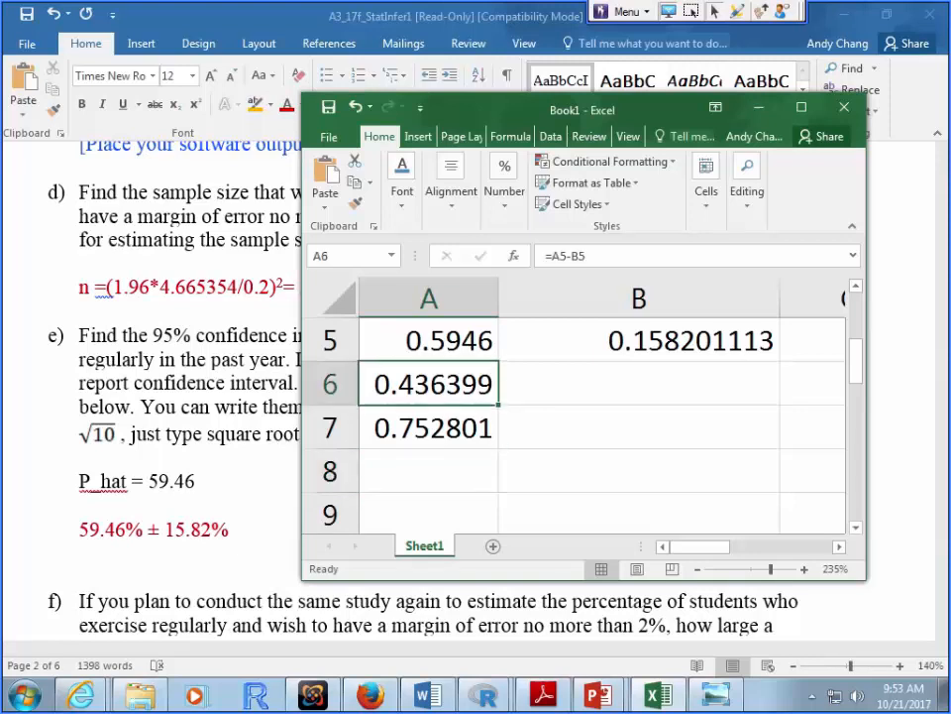
key(shift+Down)
key(ctrl+c)
click(246, 506)
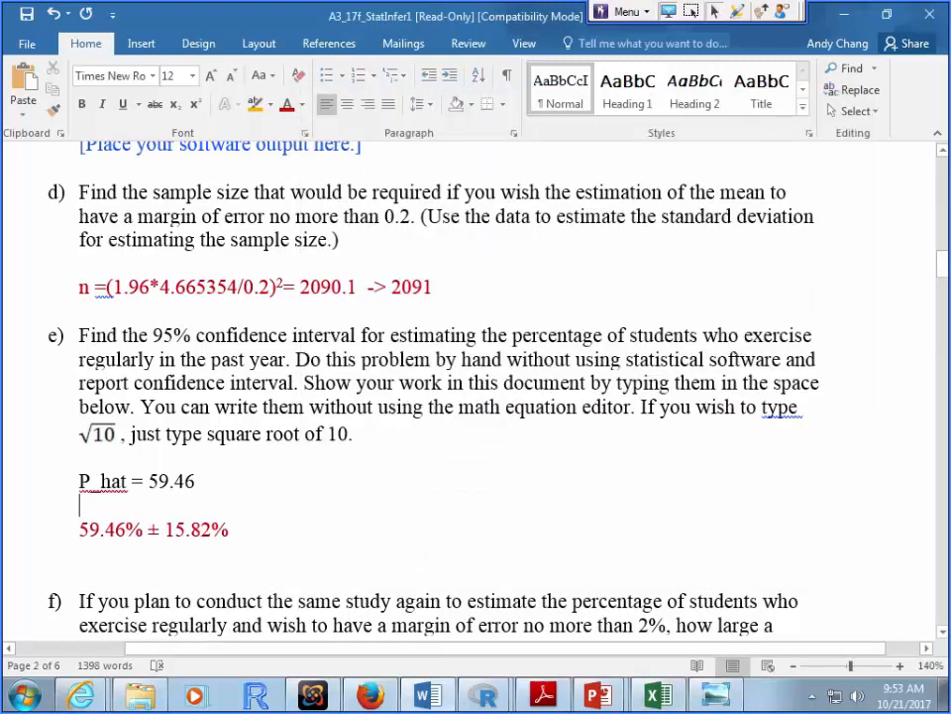
right_click(246, 555)
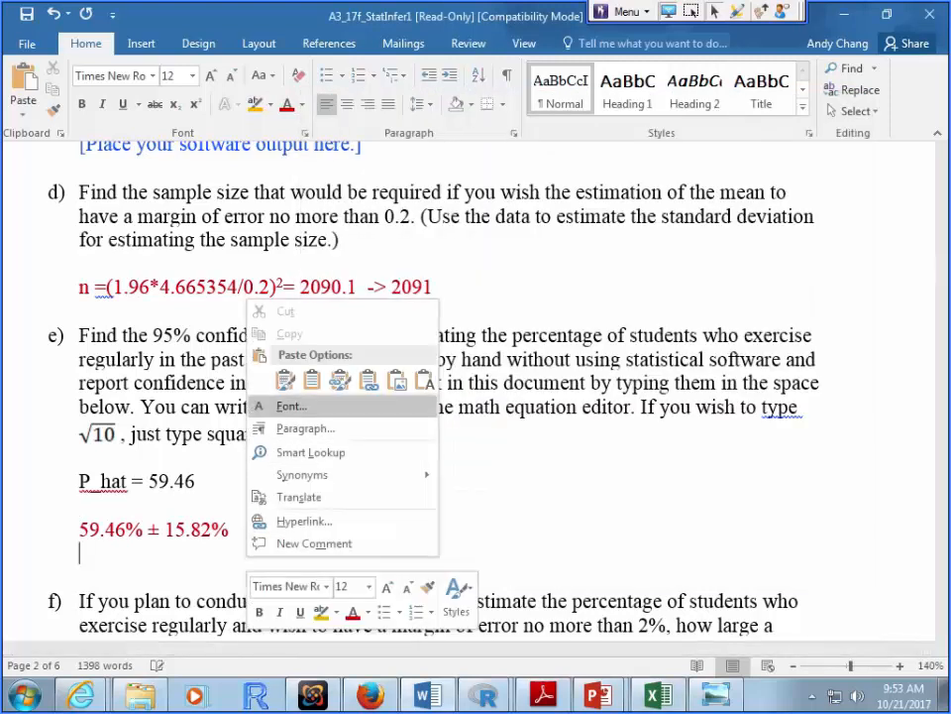
click(285, 380)
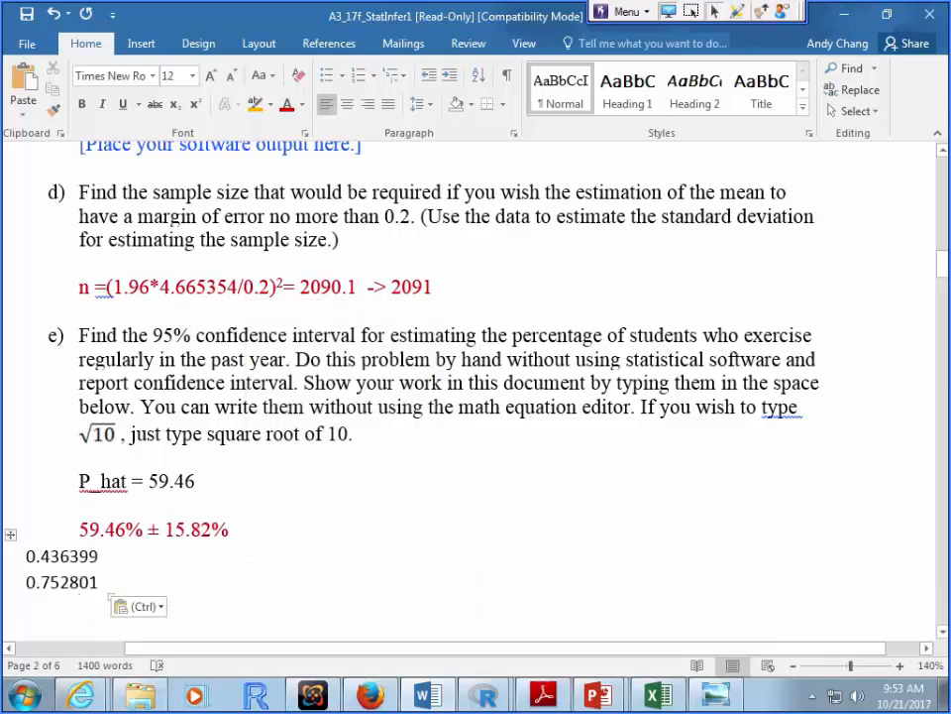
- Append the interval limits (43.64%, 75.28%) after 59.46% ± 15.82% in part e)
click(238, 530)
text((43.64%, 7)
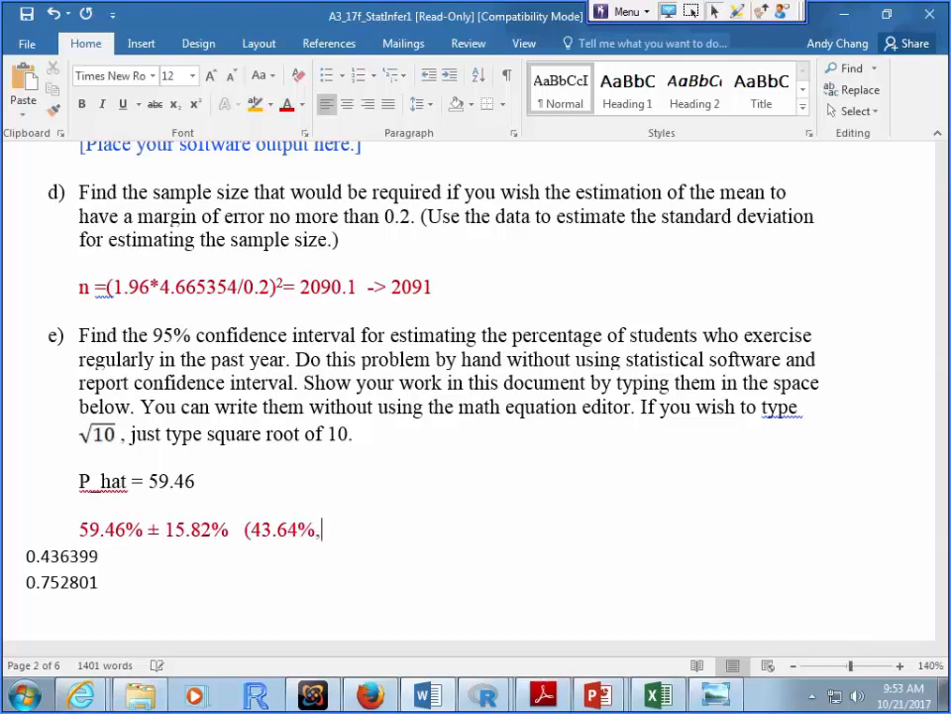
text(.28%))
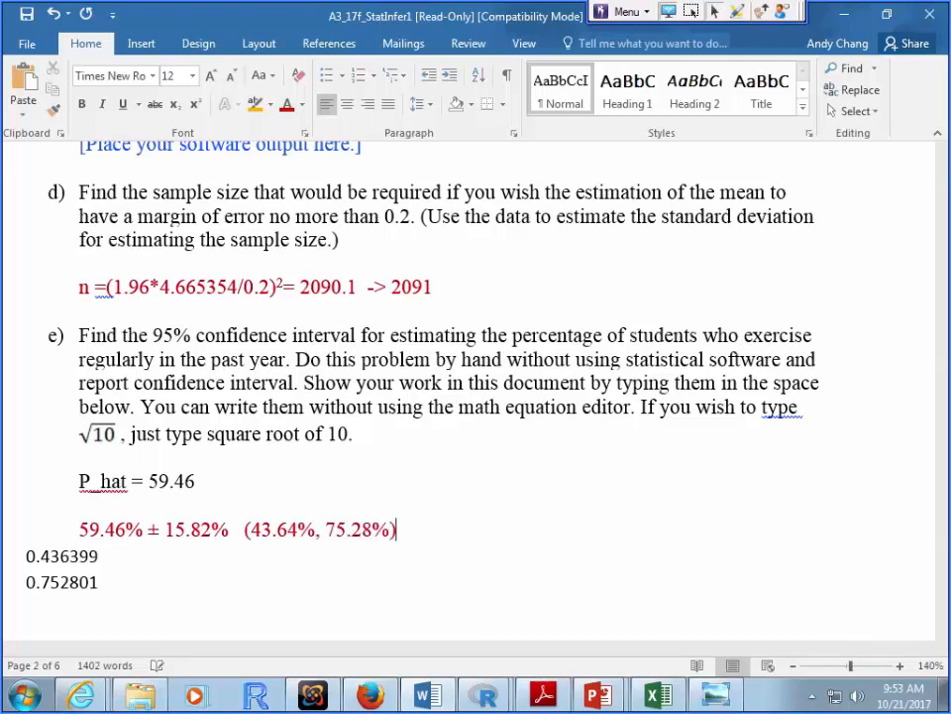
- Delete the pasted two-value table, including its empty frame, from below the part e) answer
drag(34, 556, 38, 580)
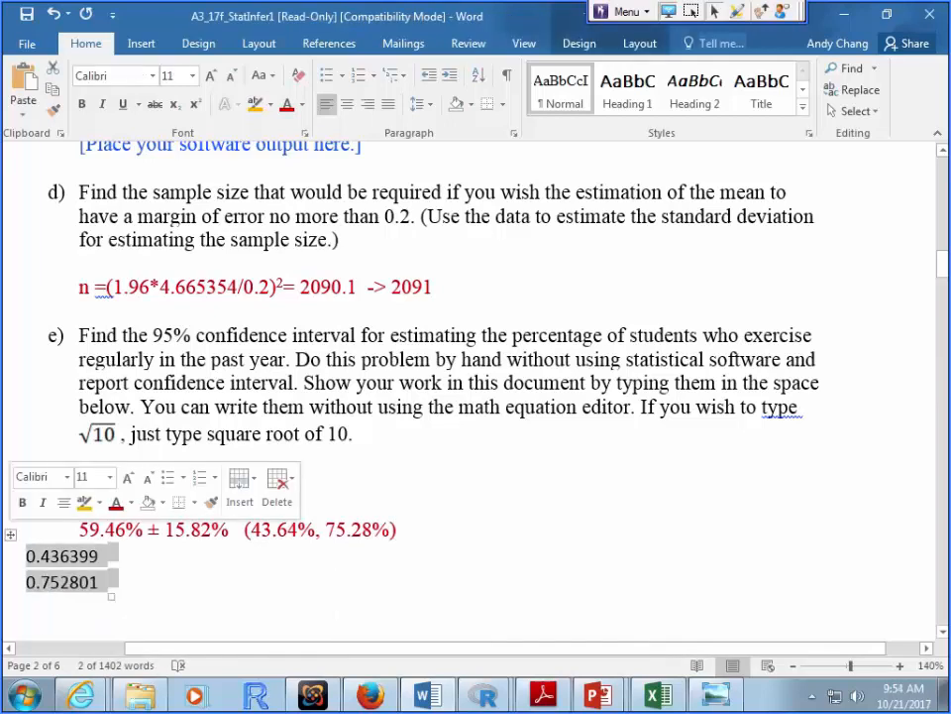
key(Delete)
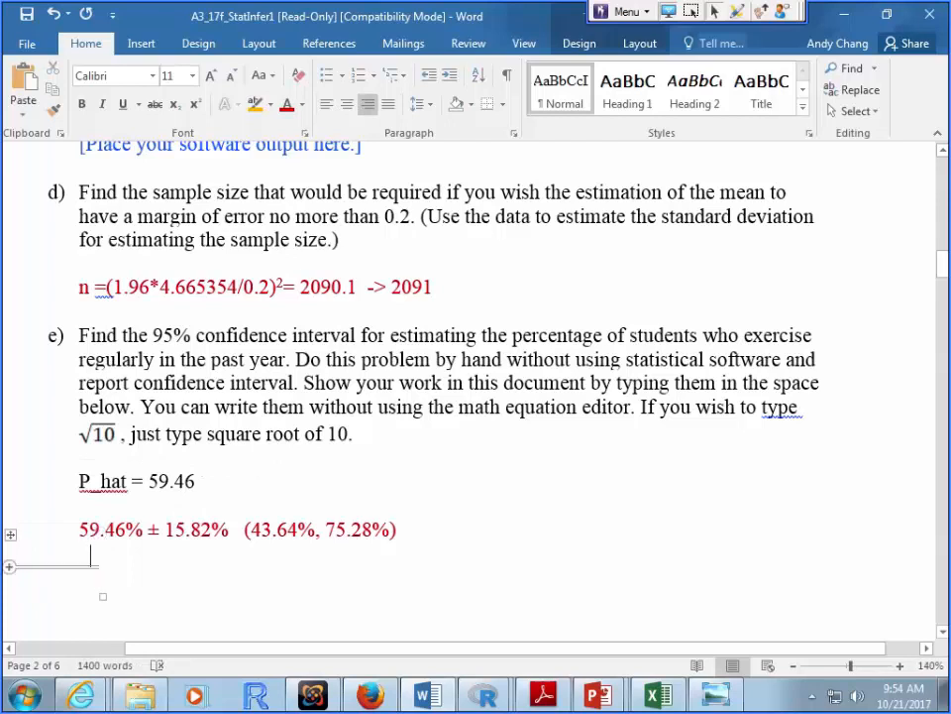
click(10, 536)
right_click(18, 547)
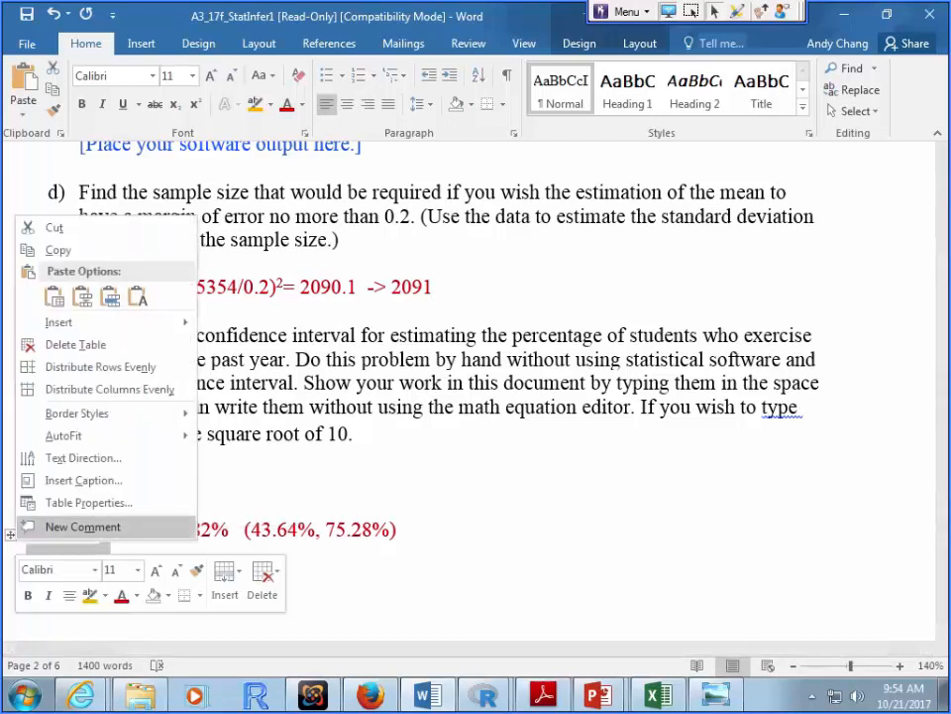
click(75, 344)
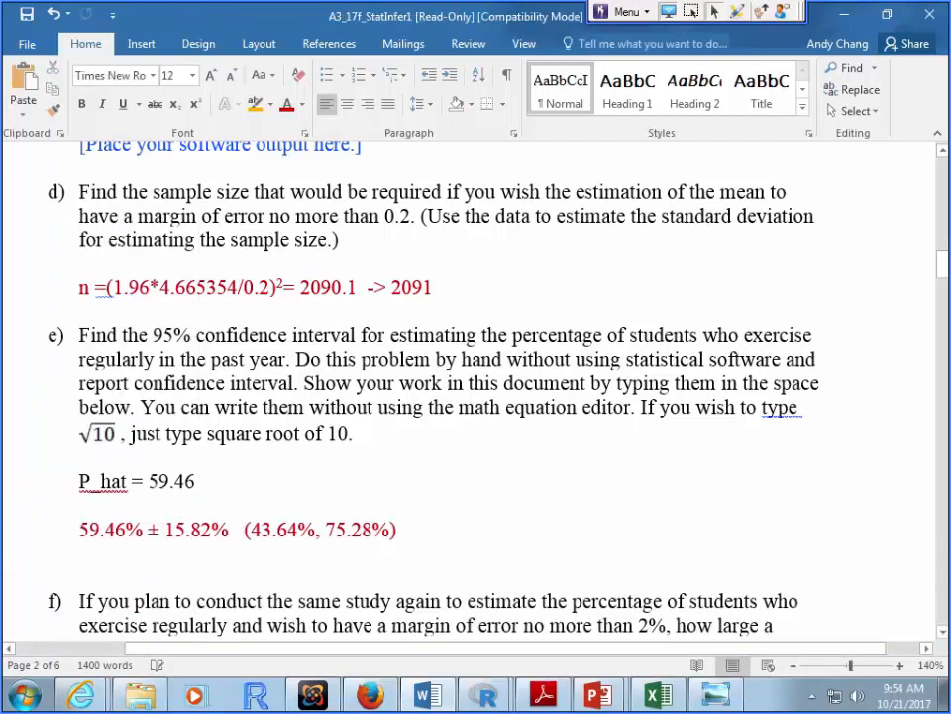
- Add a blank line below question f) and indent it to line up with the question text
scroll(475, 397, down, 3)
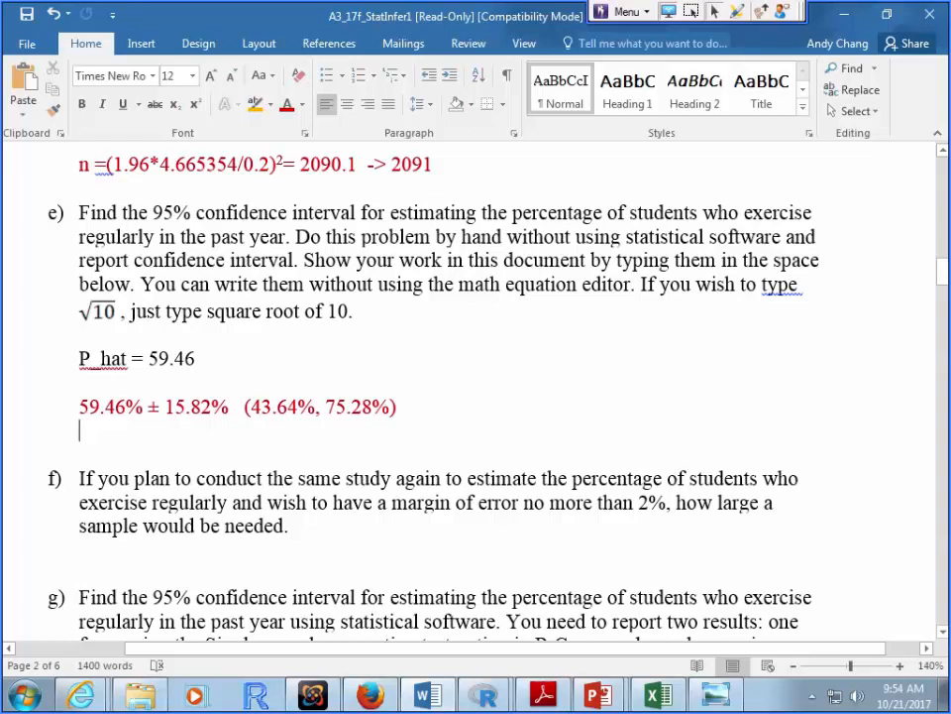
click(17, 550)
key(Return)
key(Tab)
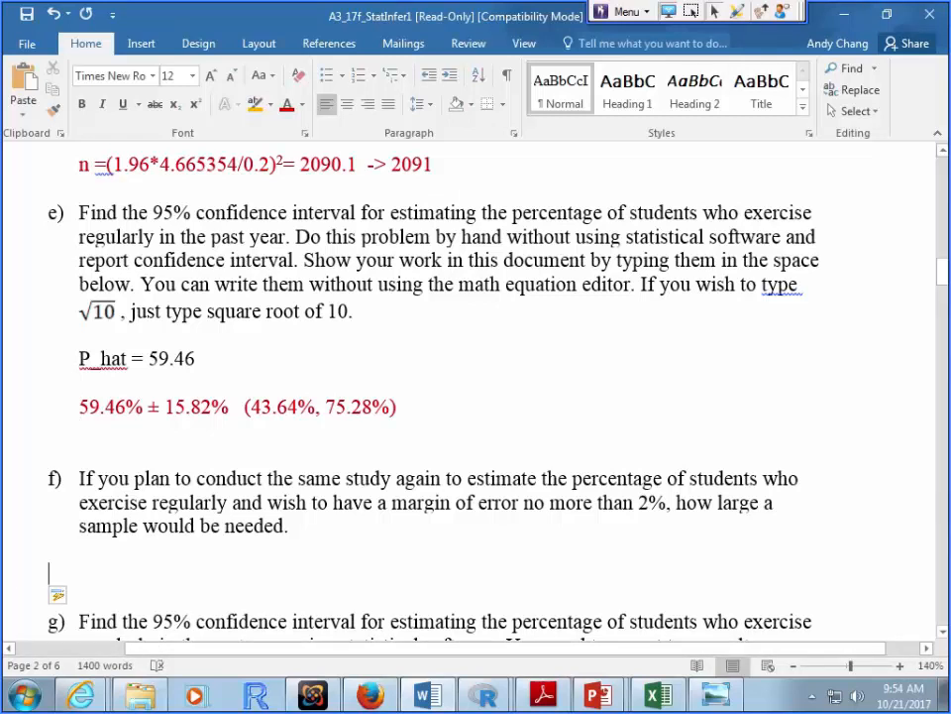
key(Tab)
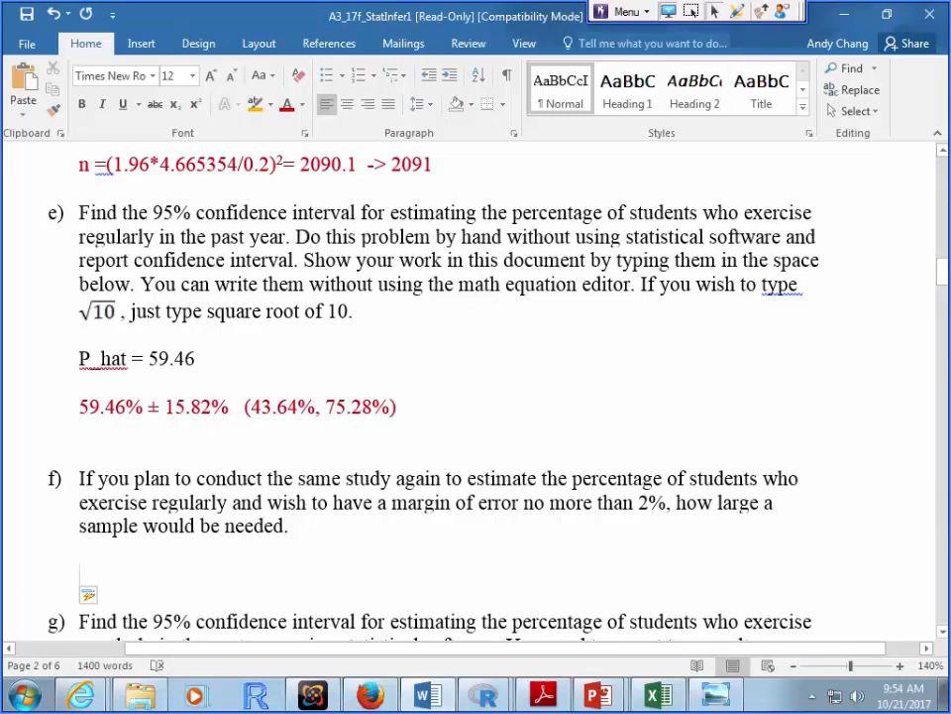
- Switch to the PowerPoint lecture Lecture_week6_OnePopulationCI_Short_2015f and view the proportion Sample Size formulas on slide 34
scroll(476, 397, down, 2)
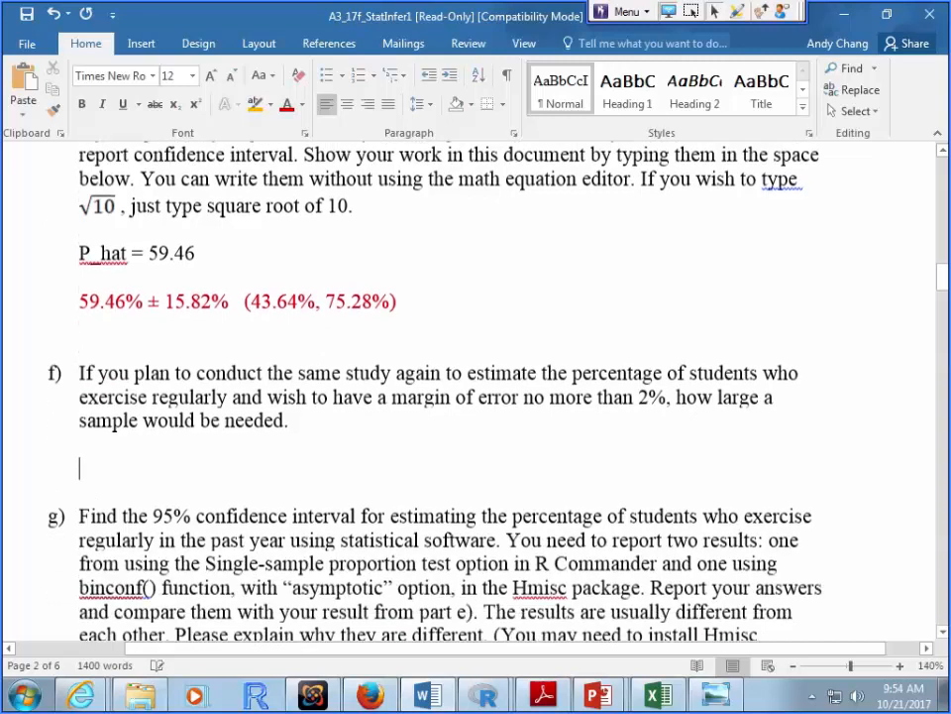
scroll(476, 396, up, 3)
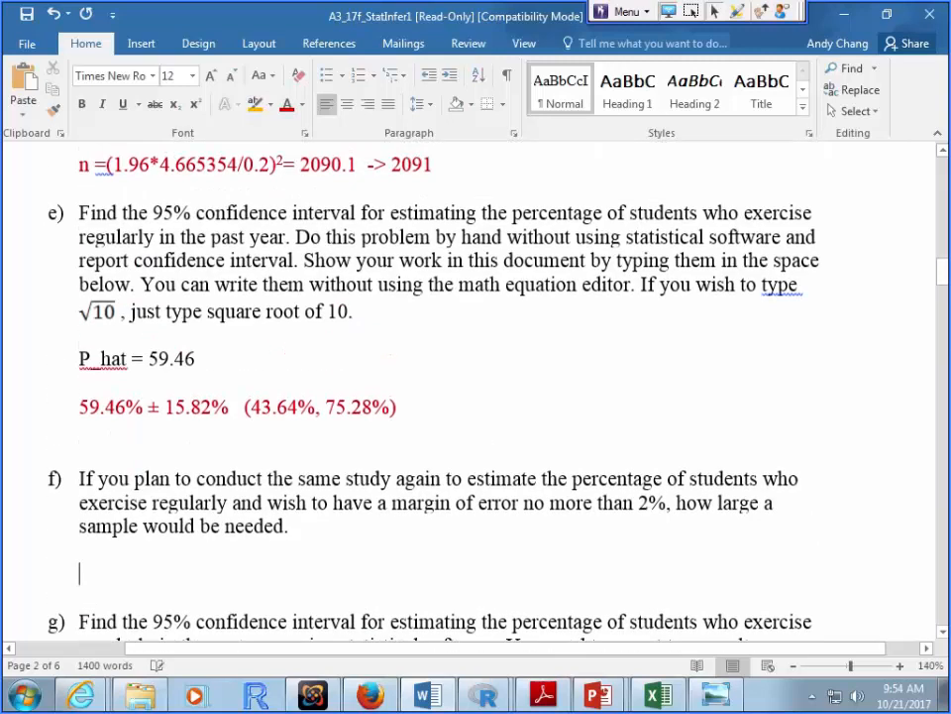
scroll(476, 397, up, 1)
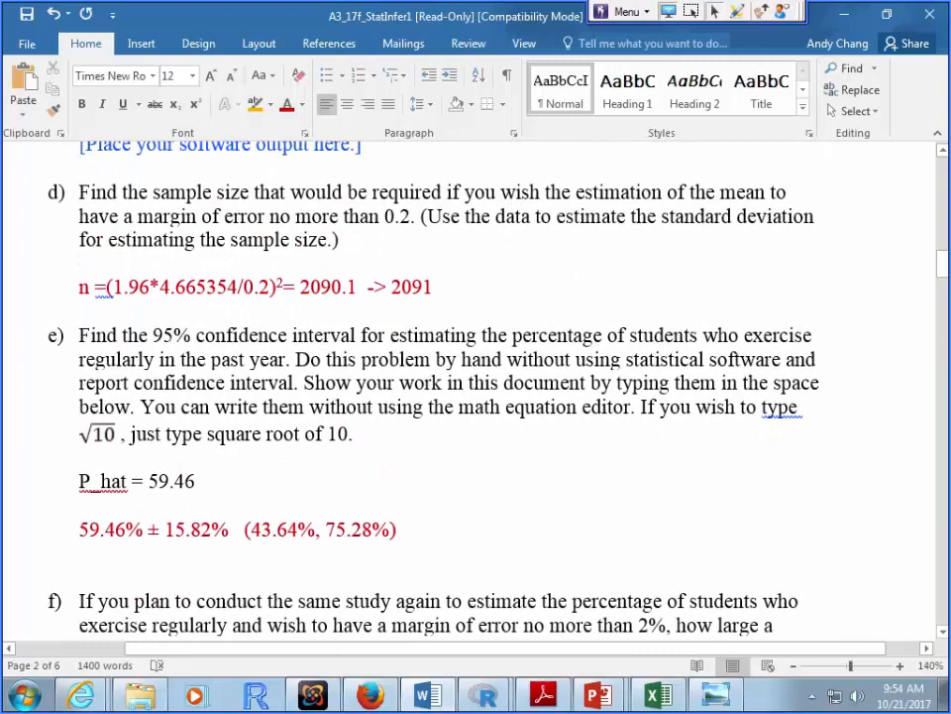
scroll(476, 396, down, 2)
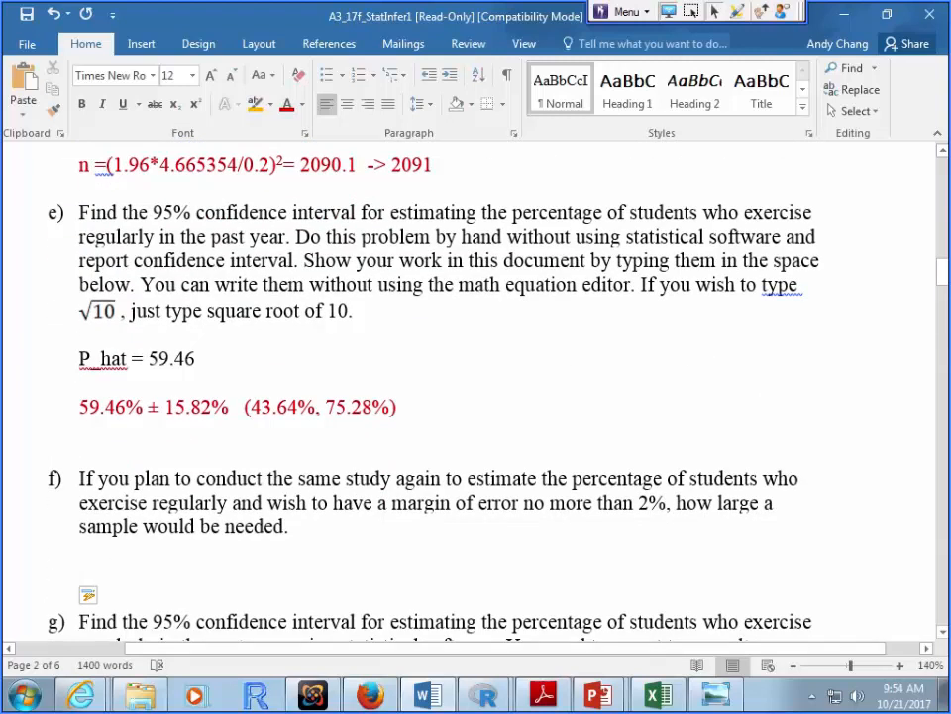
mouse_move(598, 693)
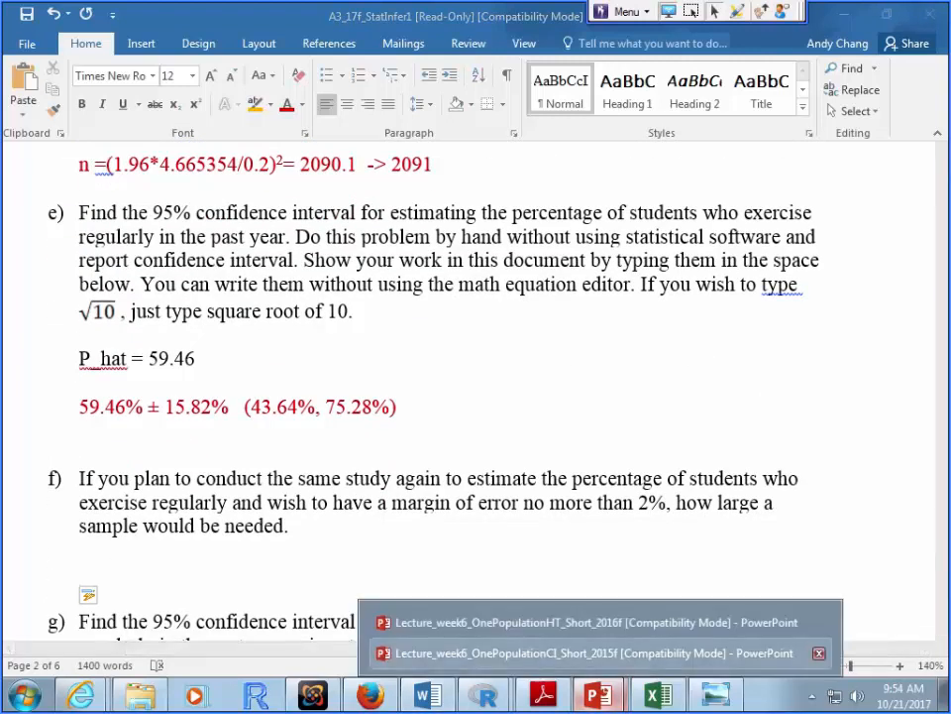
click(583, 652)
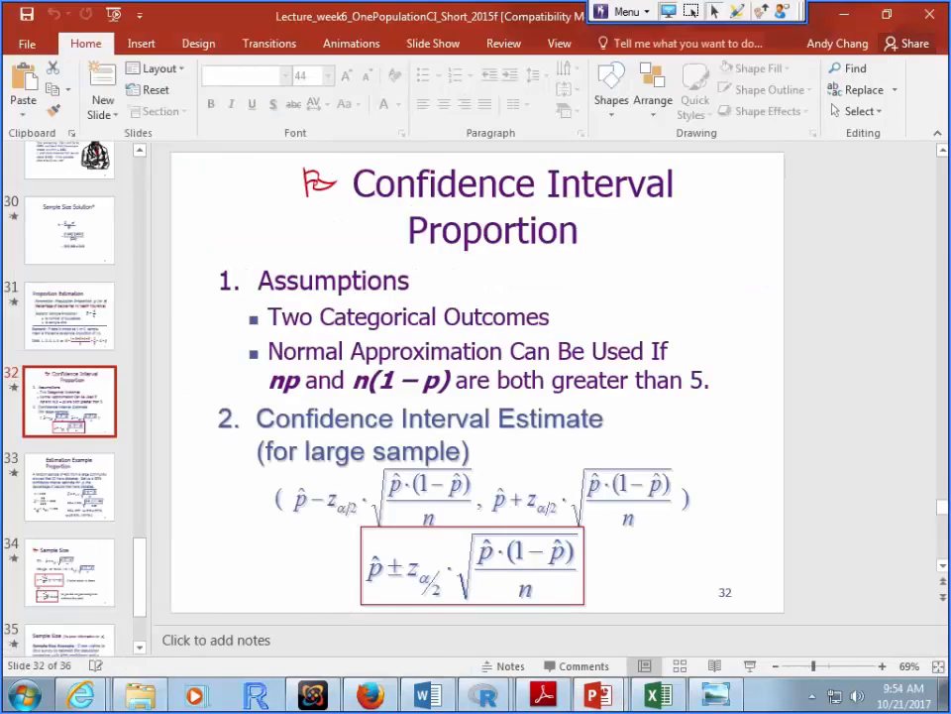
click(69, 573)
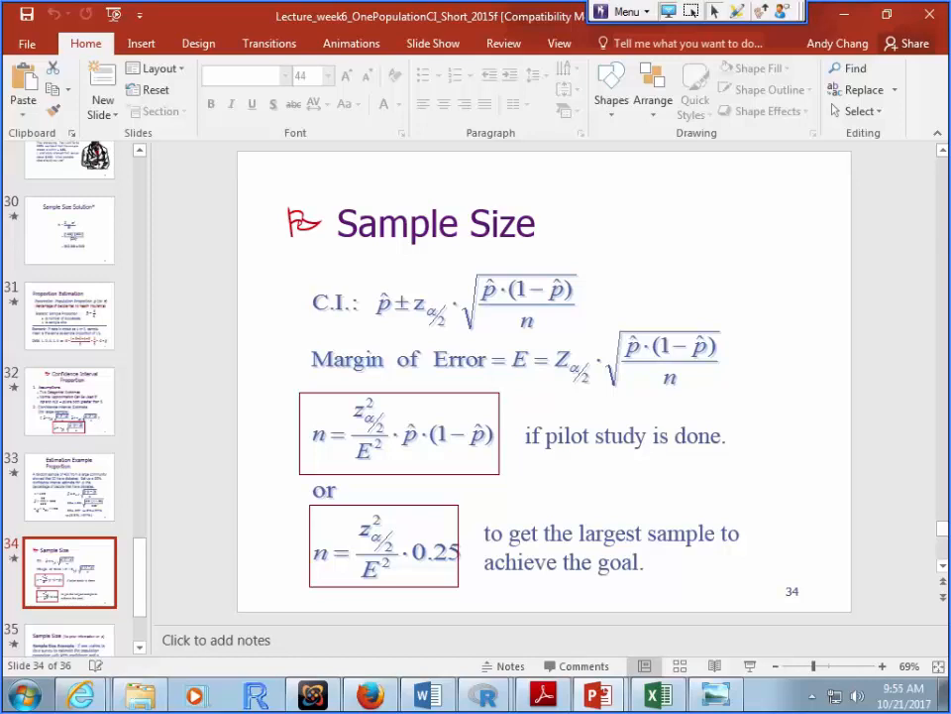
- Switch to the Excel workbook Book1 and begin the sample-size formula in cell A8 with =1.96^2/.02^2, checking question f) for the margin of error
click(658, 695)
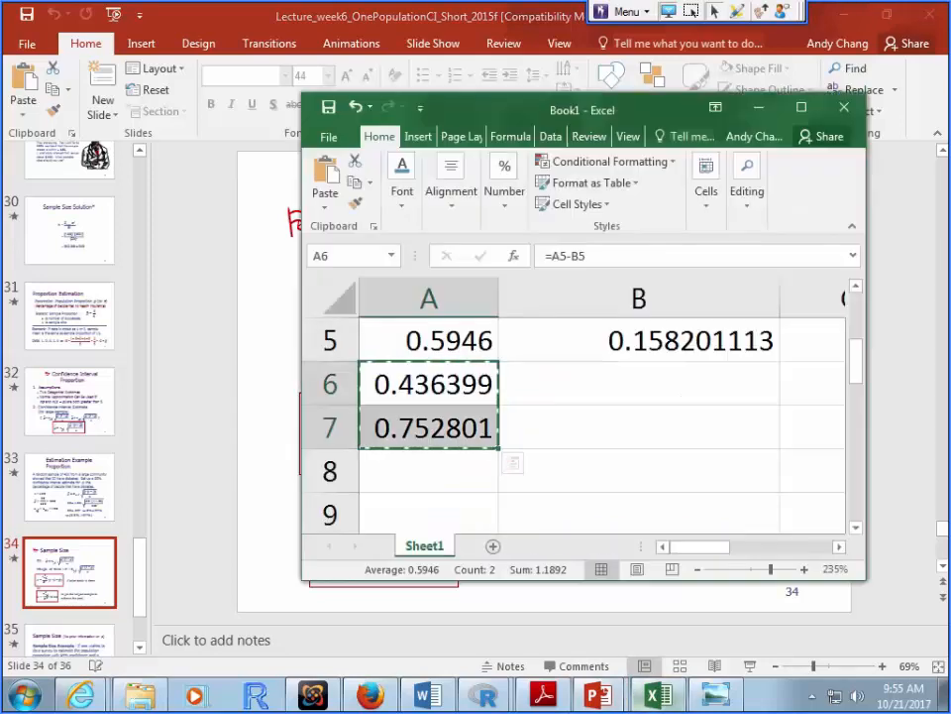
click(428, 470)
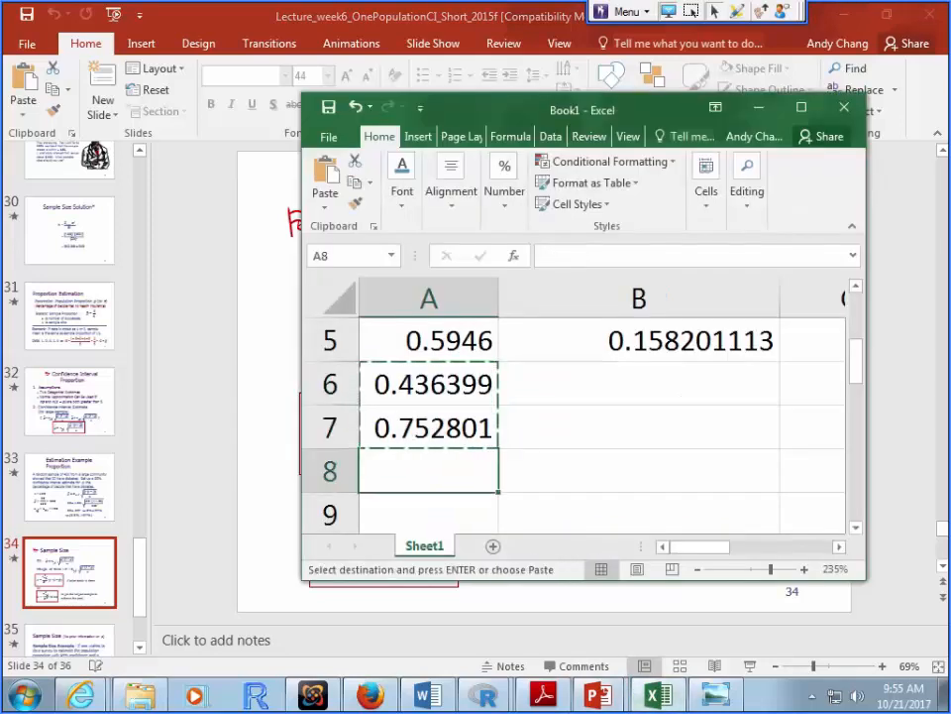
text(=)
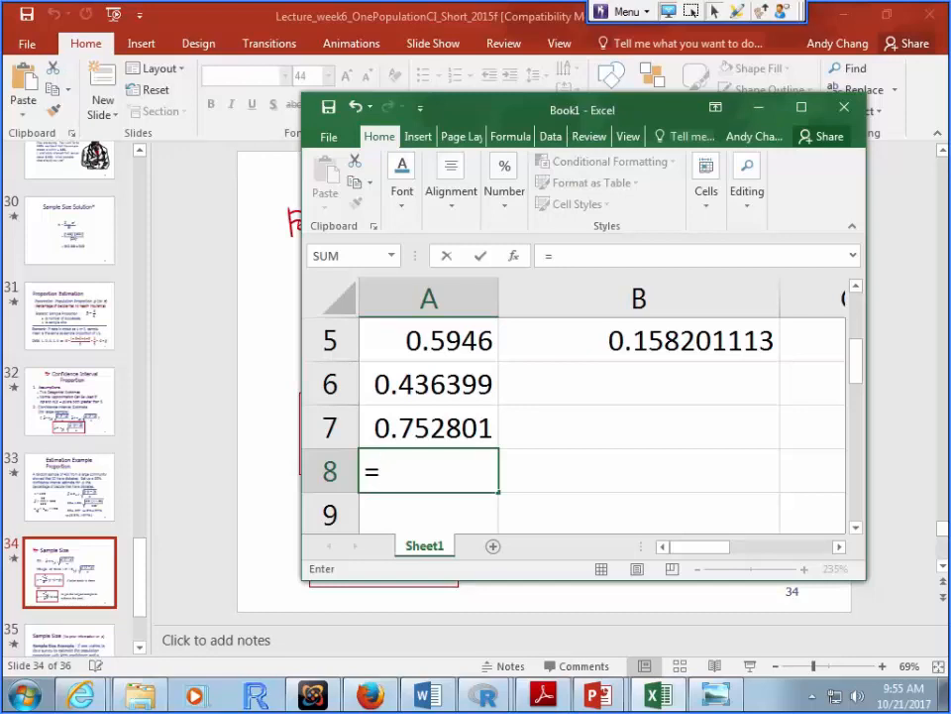
text(1.96^2/)
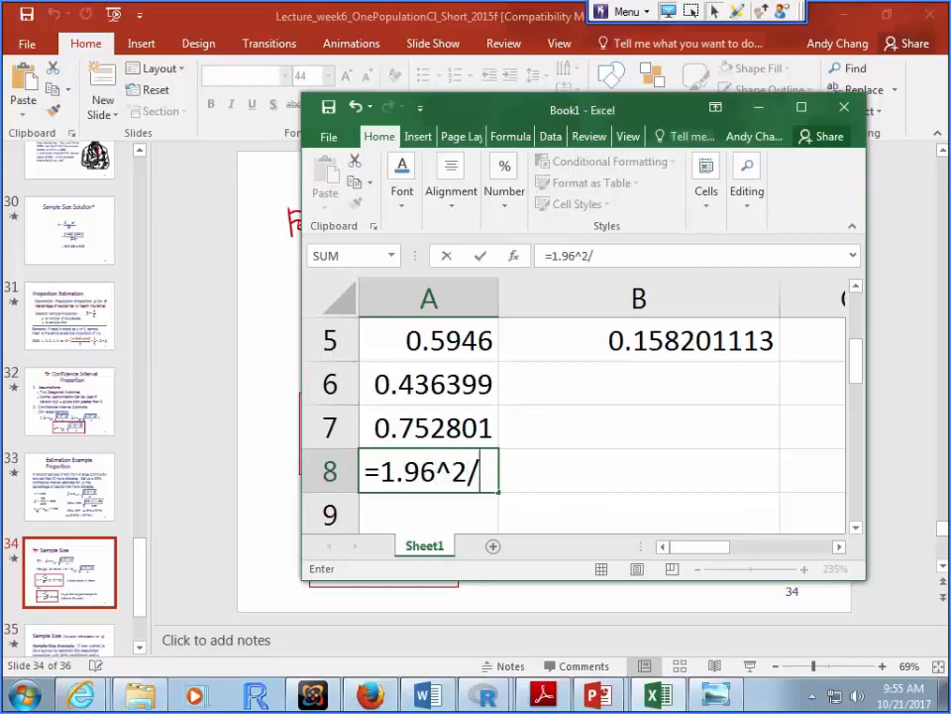
key(alt+Tab)
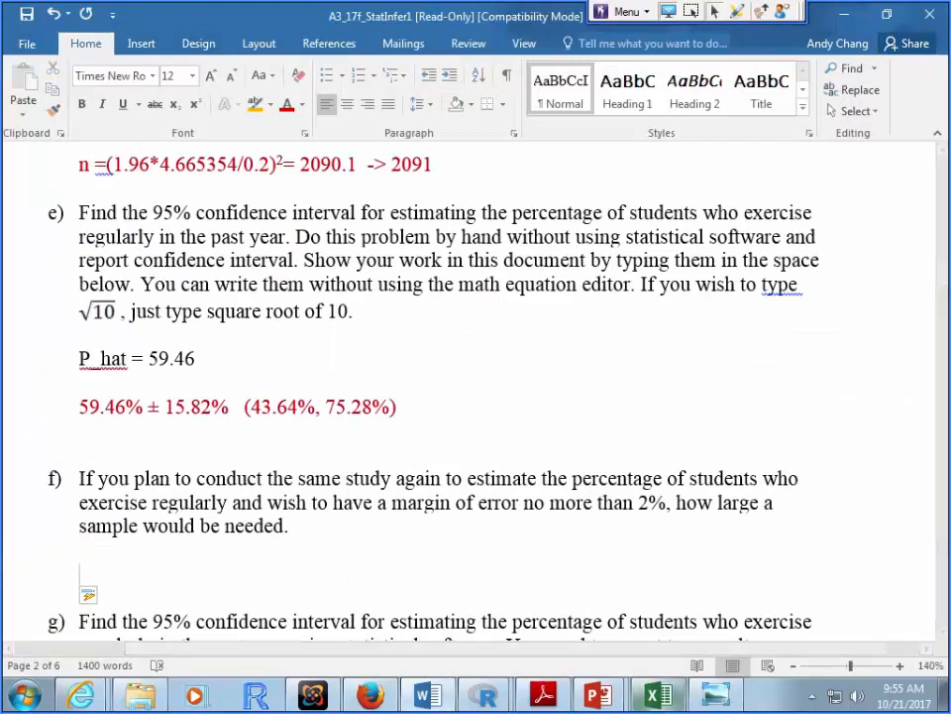
key(alt+Tab)
text(.)
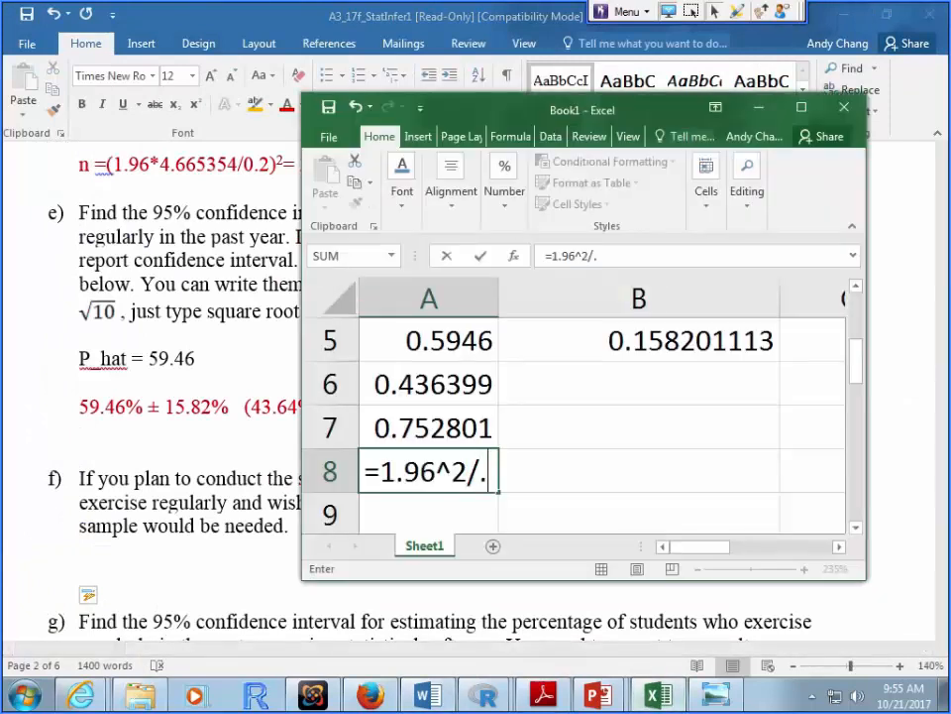
text(02^2)
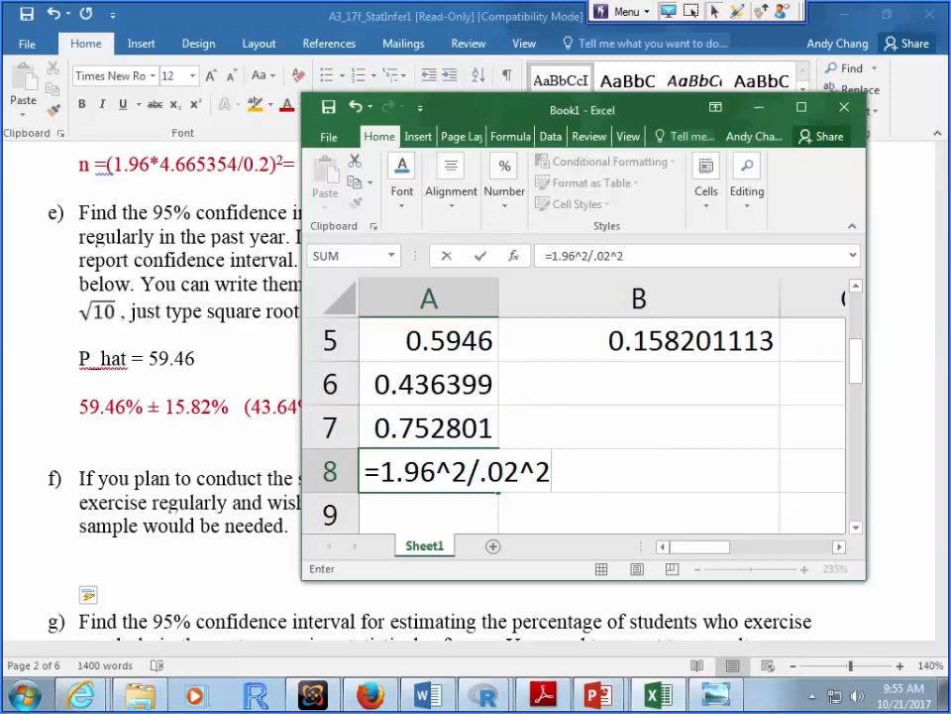
- Extend the A8 formula with the proportion terms *A5*(1-A5)
text(*()
key(BackSpace)
click(430, 341)
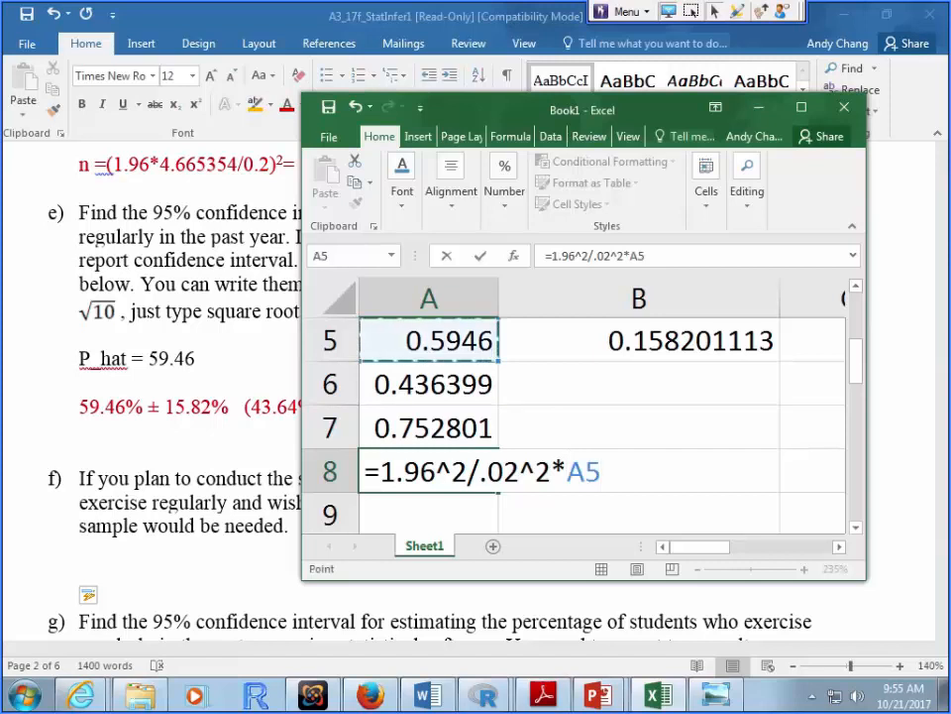
text(*(1-)
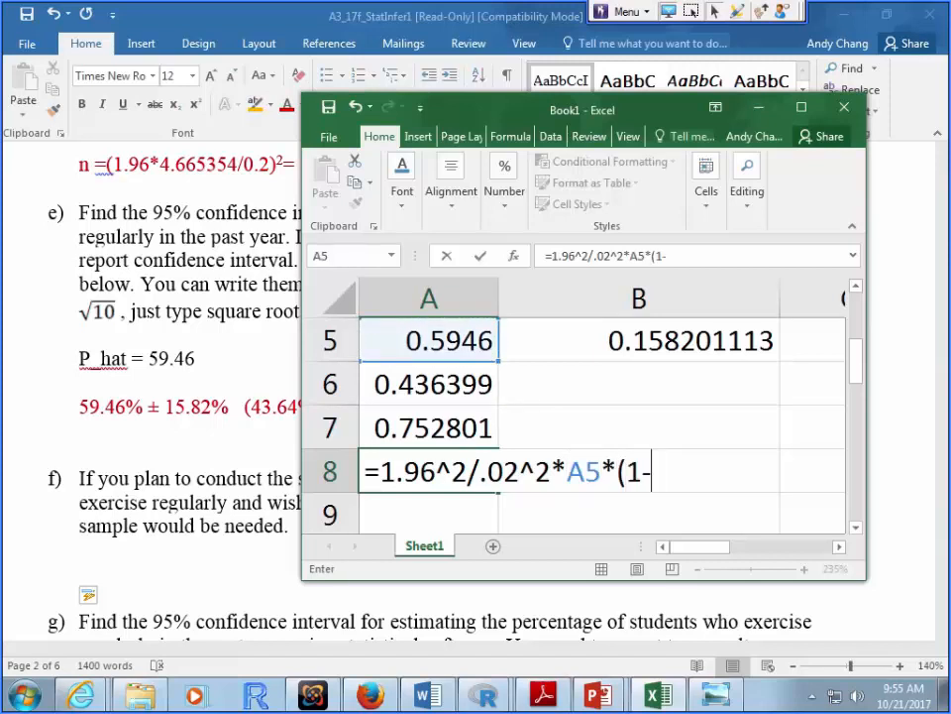
click(429, 340)
text())
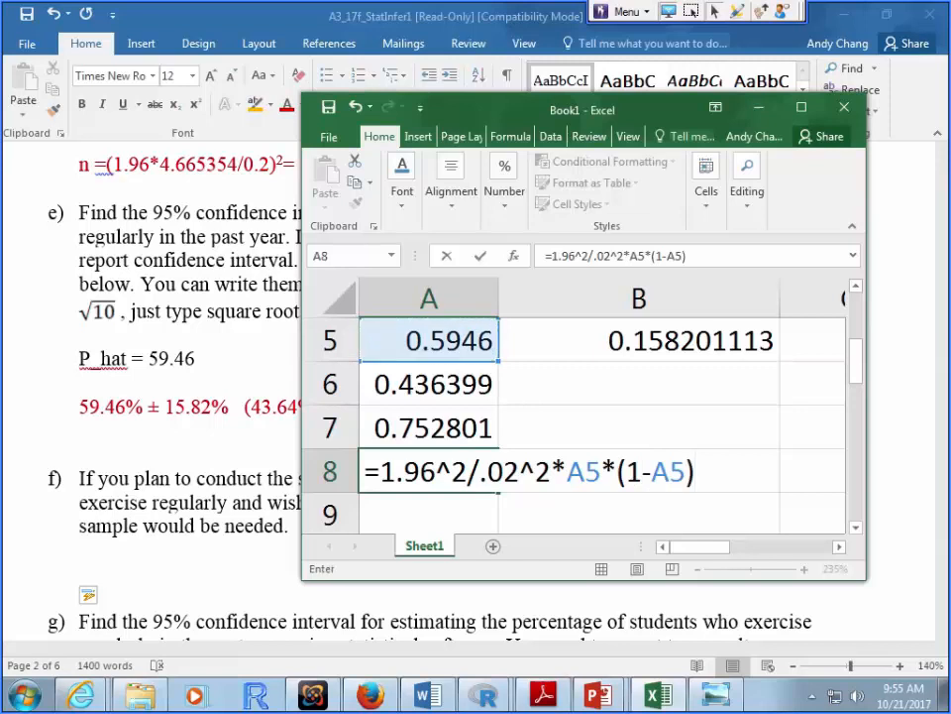
- Compare the A8 formula with the pilot-study sample-size formula on slide 34, then commit it in Excel
click(598, 697)
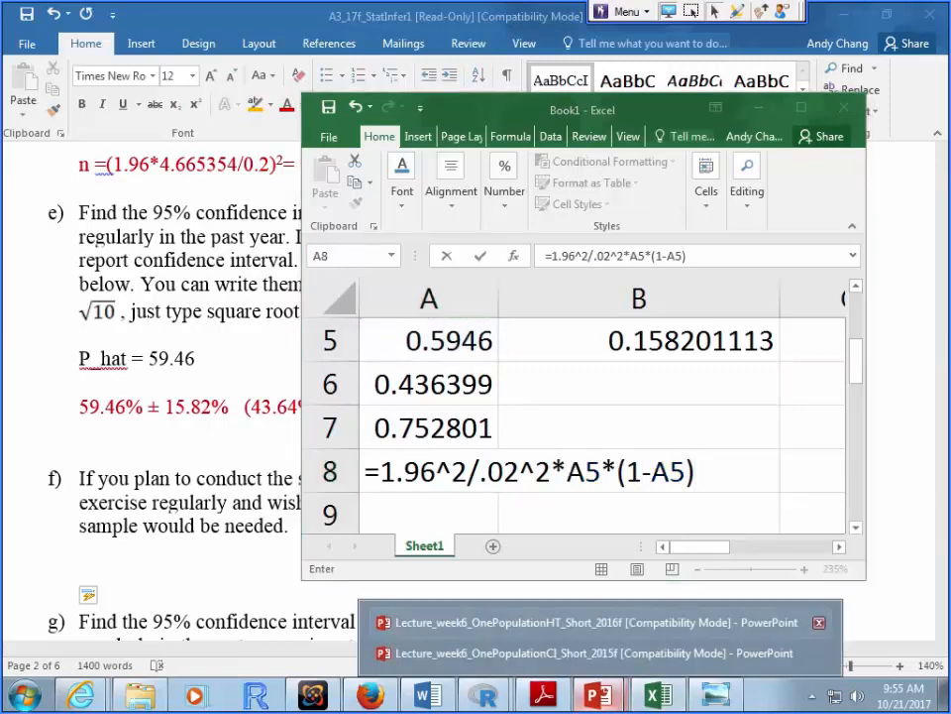
click(555, 670)
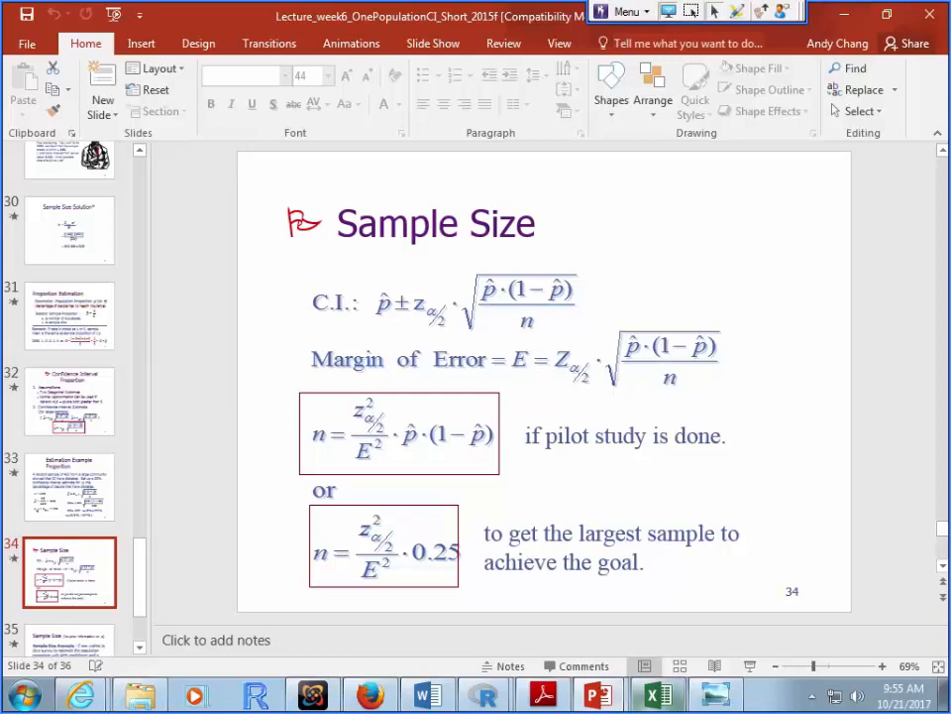
click(658, 695)
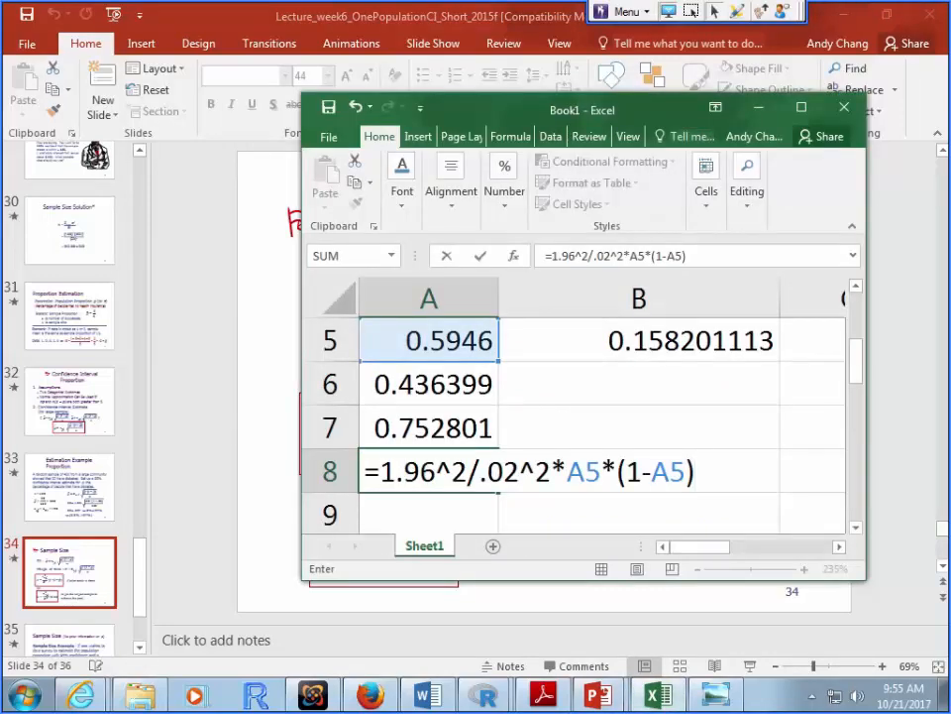
key(Return)
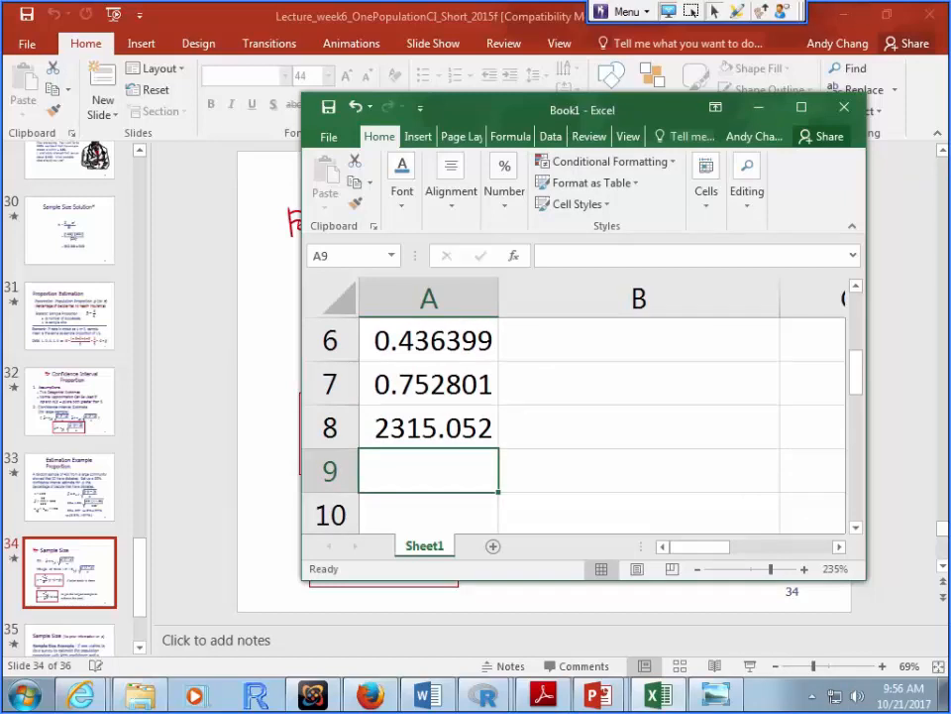
- Copy the sample-size result in cell A8, switch to the Word document A3_17f_StatInfer1, and paste it below question f)
right_click(477, 441)
click(521, 76)
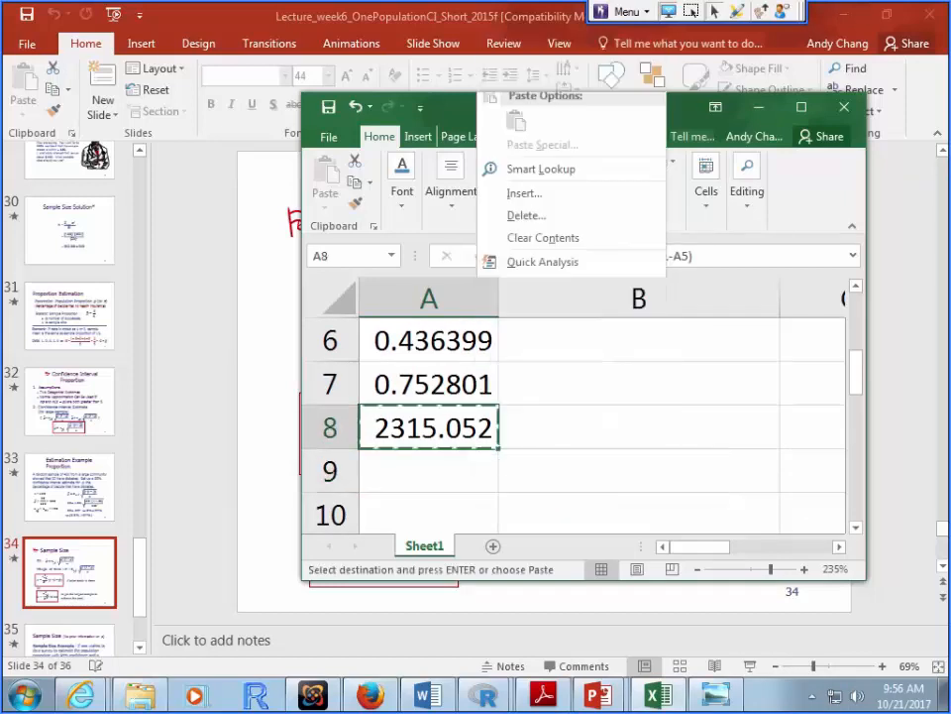
click(759, 107)
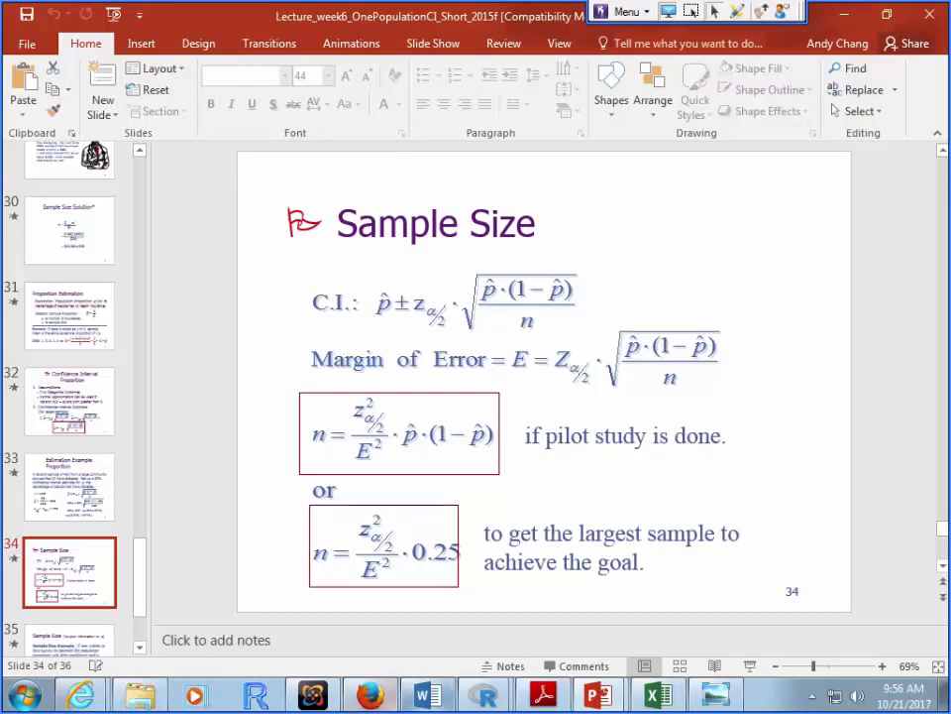
click(428, 695)
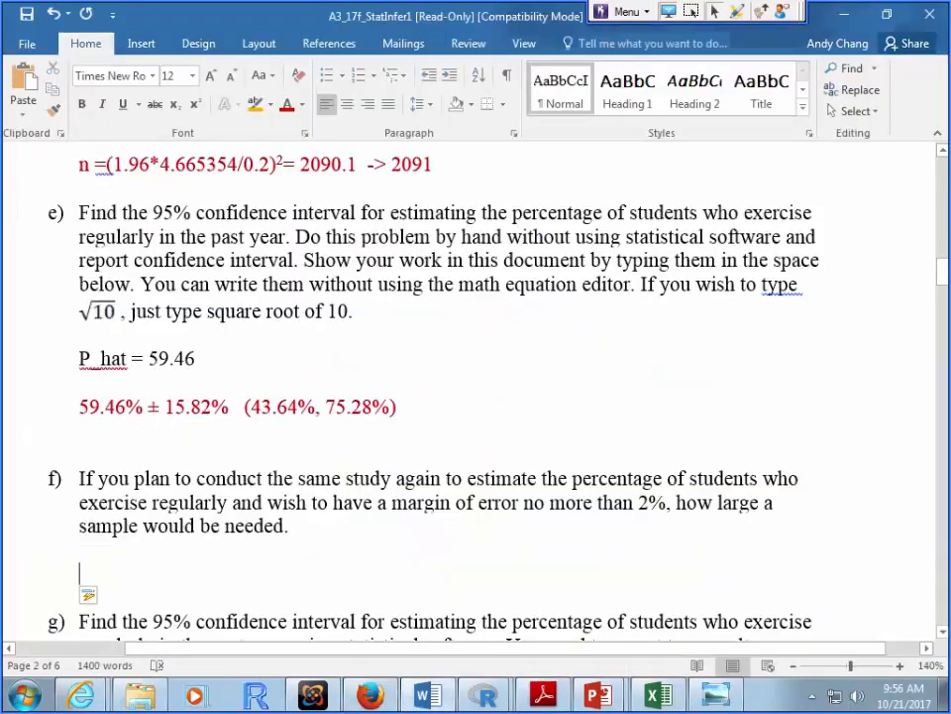
key(ctrl+v)
click(18, 573)
key(Tab)
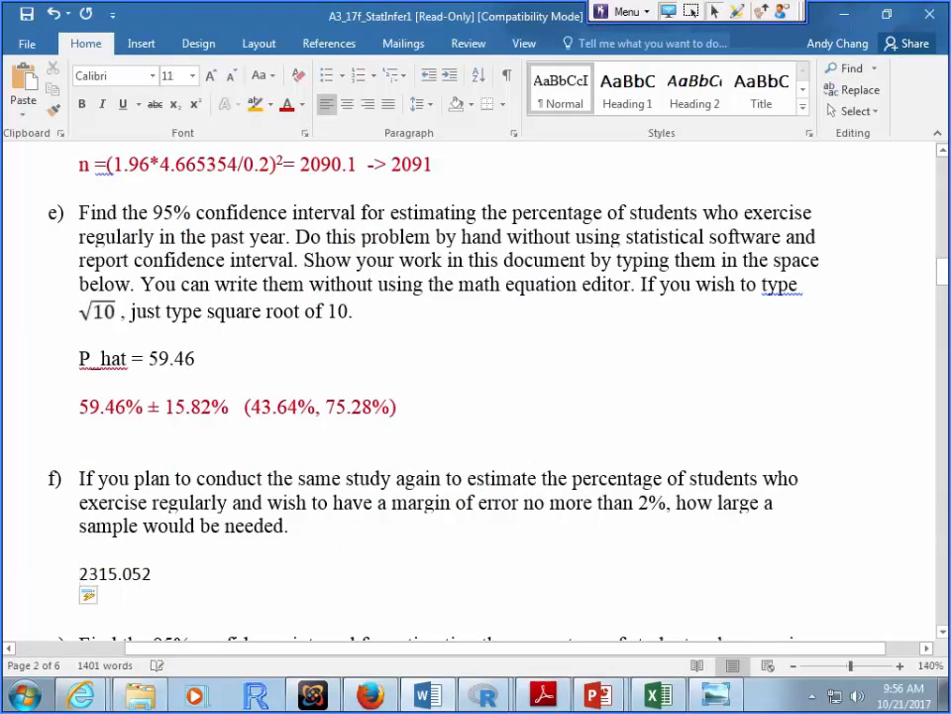
right_click(77, 574)
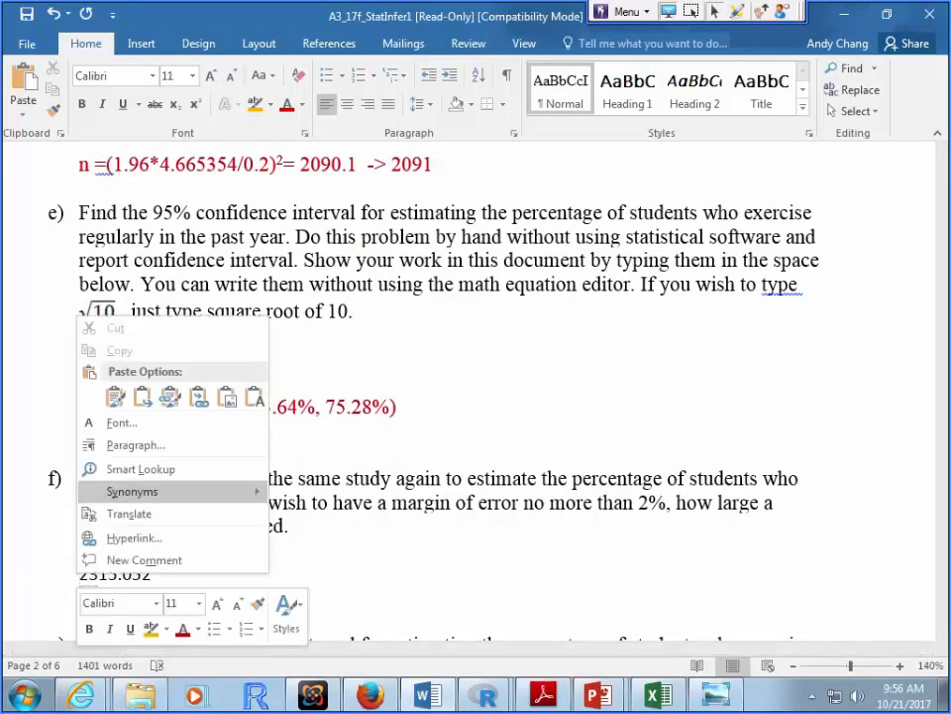
click(114, 397)
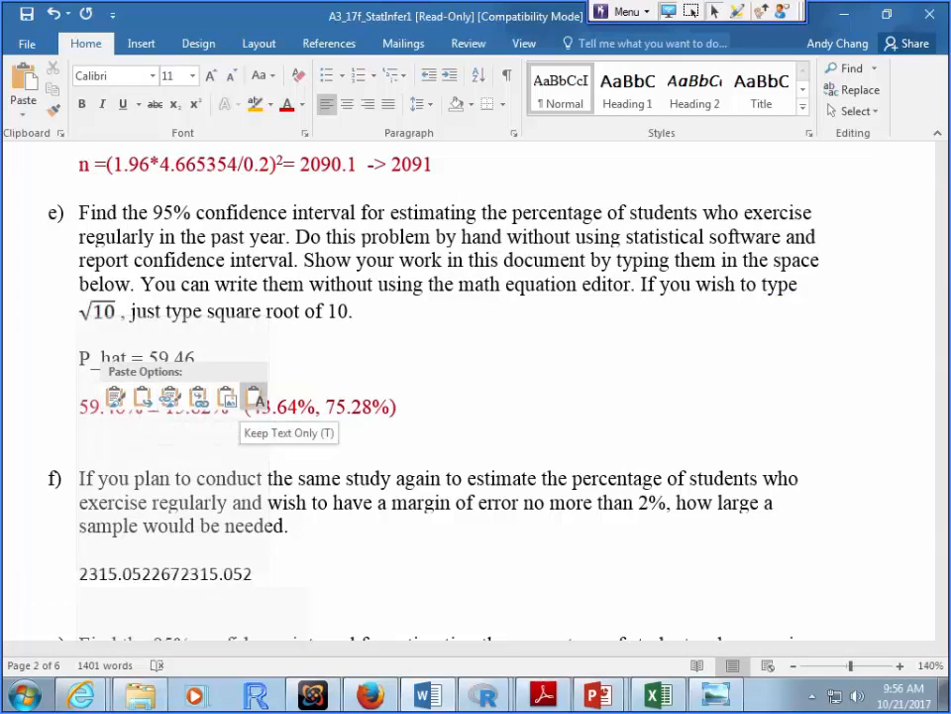
right_click(79, 574)
key(Escape)
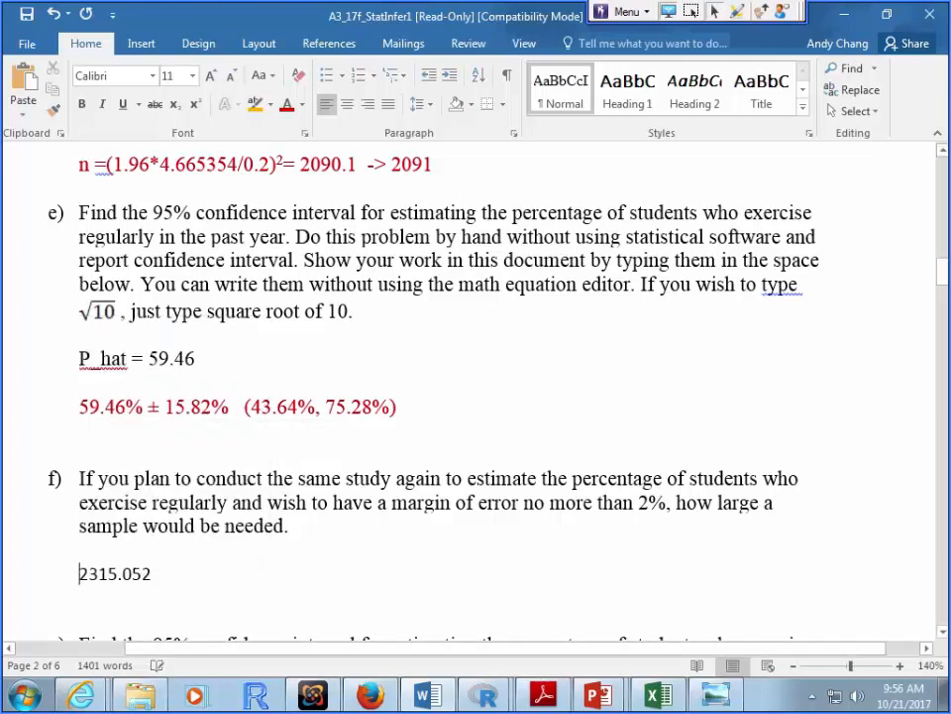
- Copy the A8 formula text from Excel and paste it before 2315.052 in Word, with N in front and = between formula and result
click(658, 695)
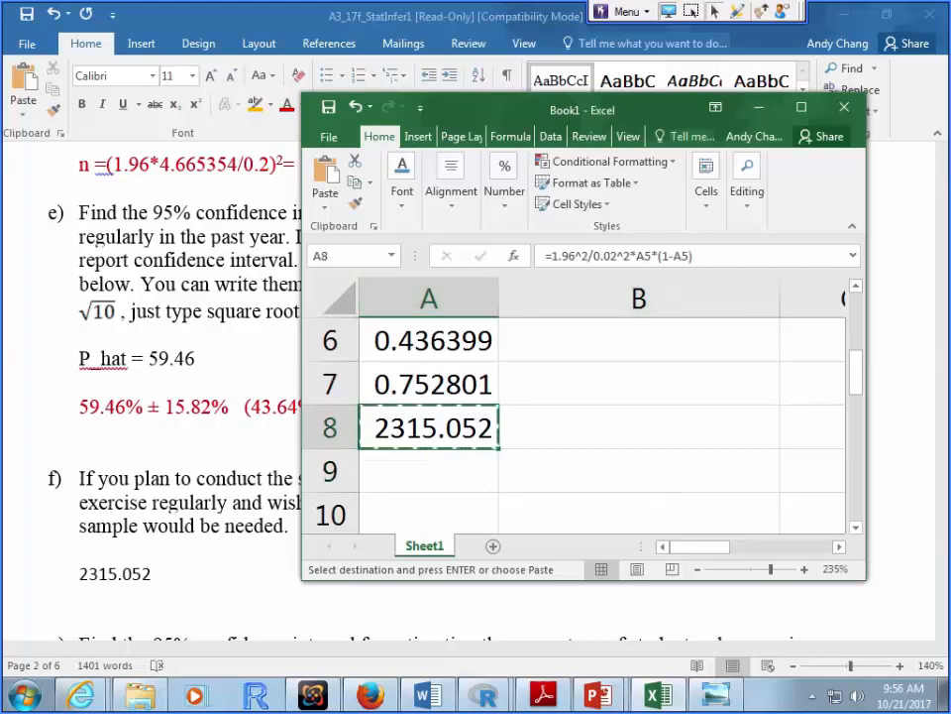
drag(546, 256, 697, 256)
key(ctrl+c)
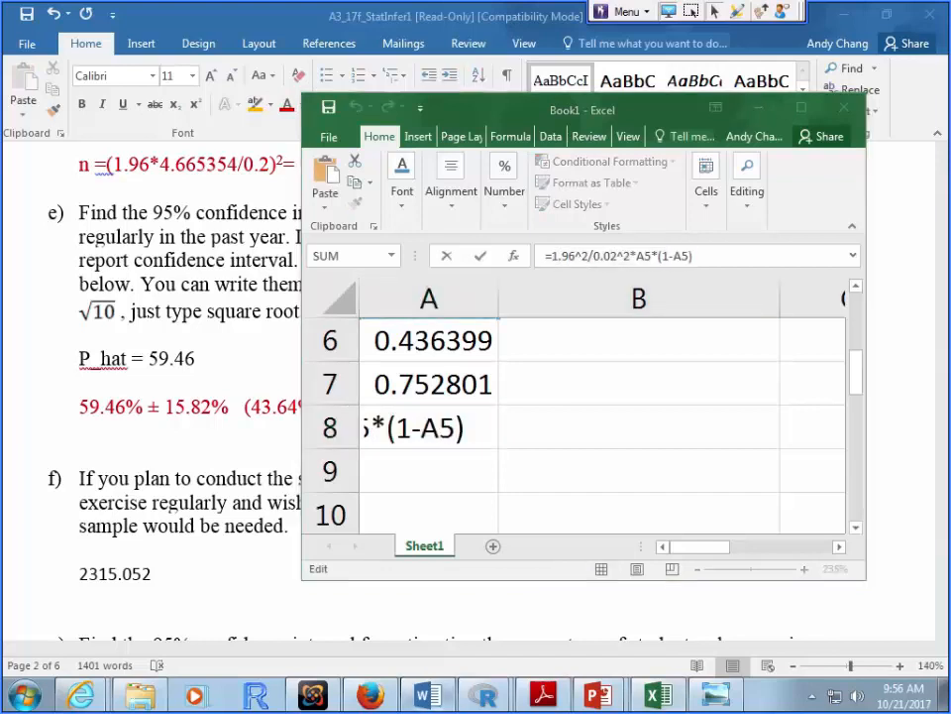
key(alt+Tab)
key(ctrl+v)
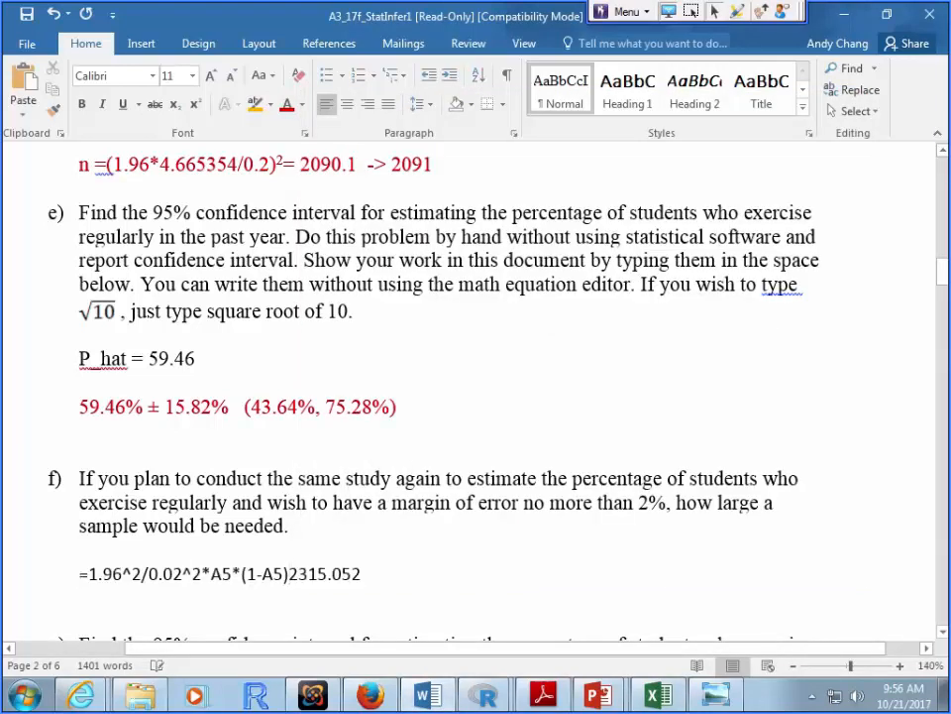
text(=)
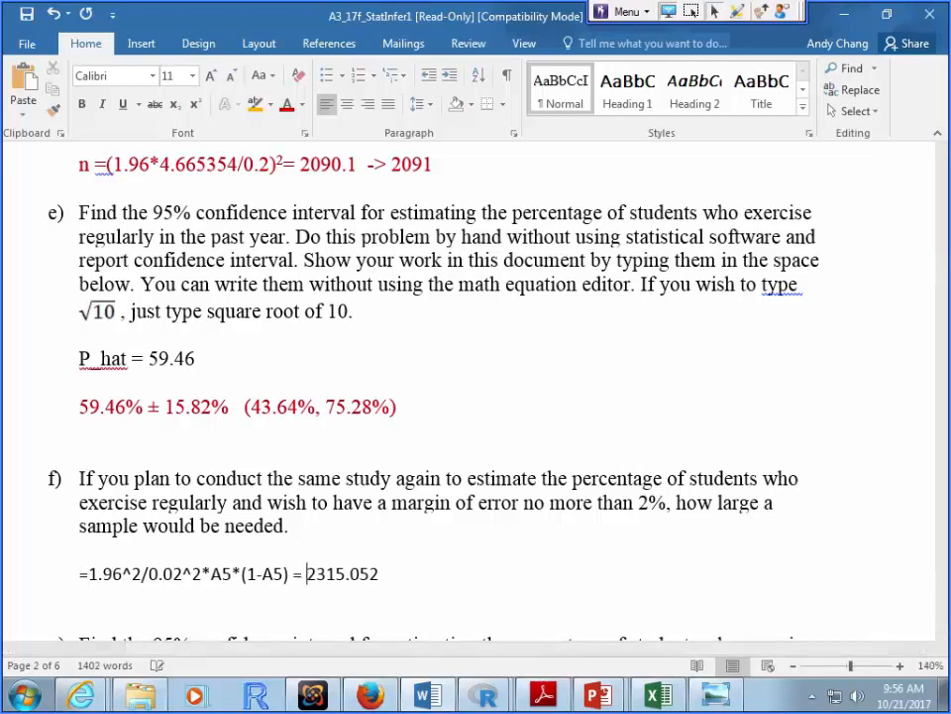
key(Home)
text(n)
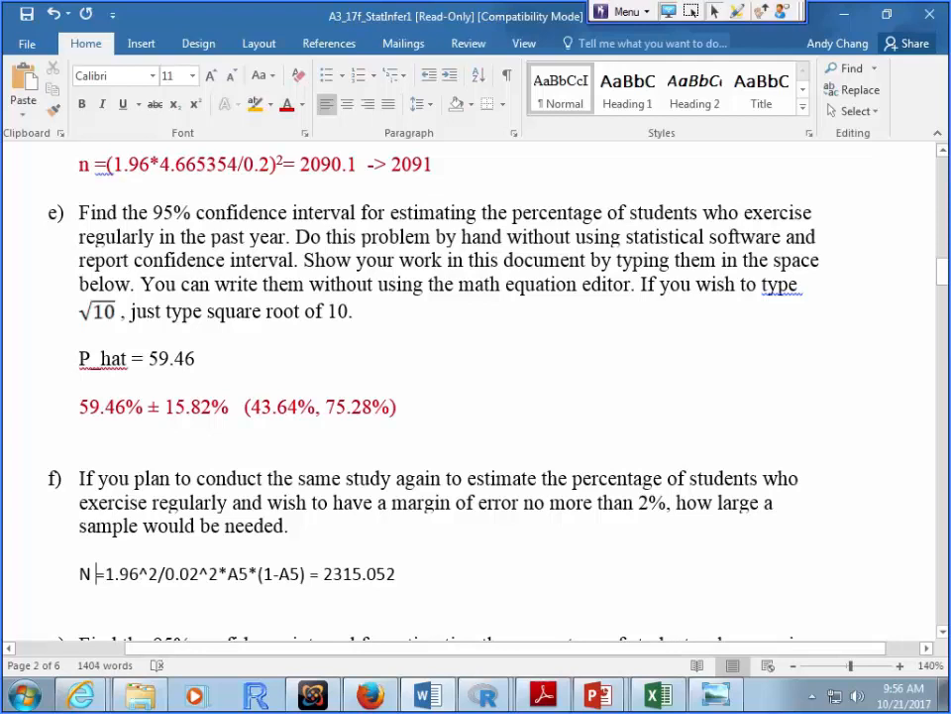
- Replace the A5 references in the f) formula with .5946 and .9546, and change the leading N to lowercase n
double_click(232, 573)
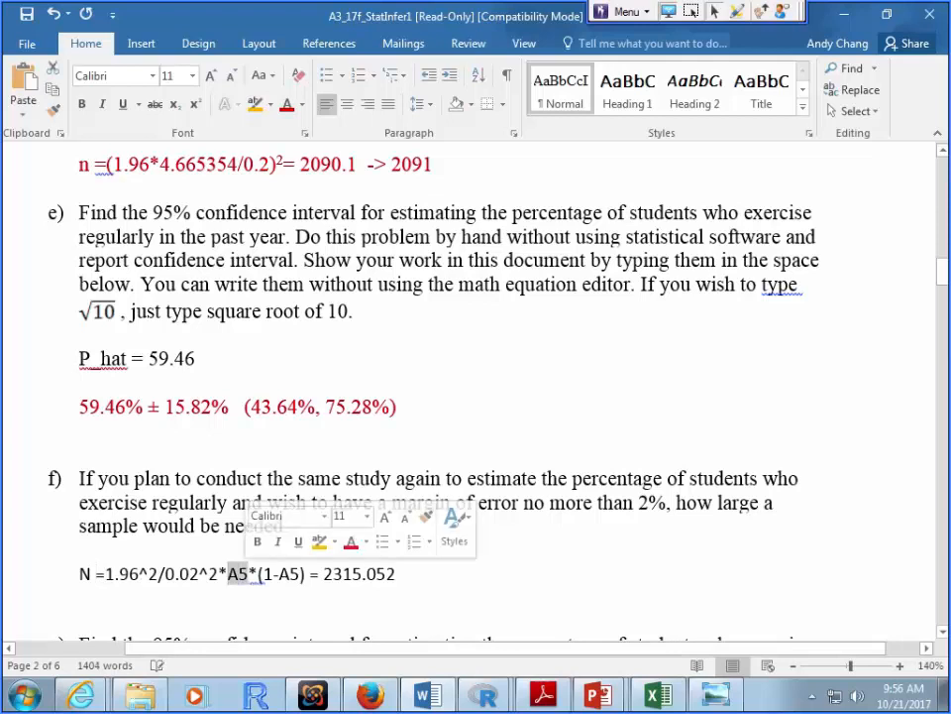
text(.5946)
key(Right)
key(Right)
key(Right)
key(Right)
key(Right)
key(Right)
key(BackSpace)
key(BackSpace)
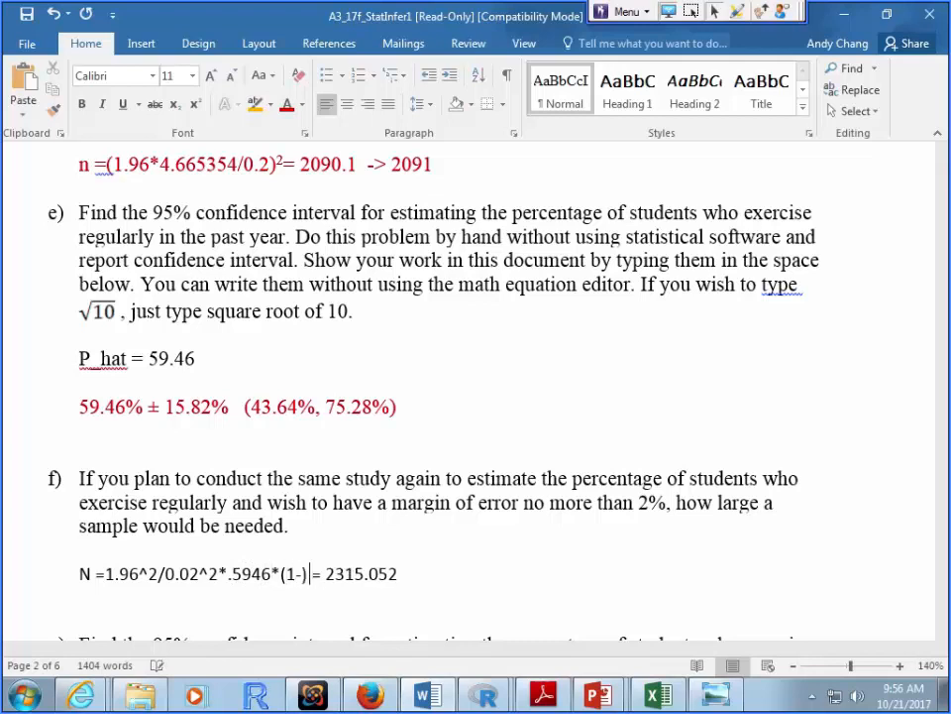
text(.9546)
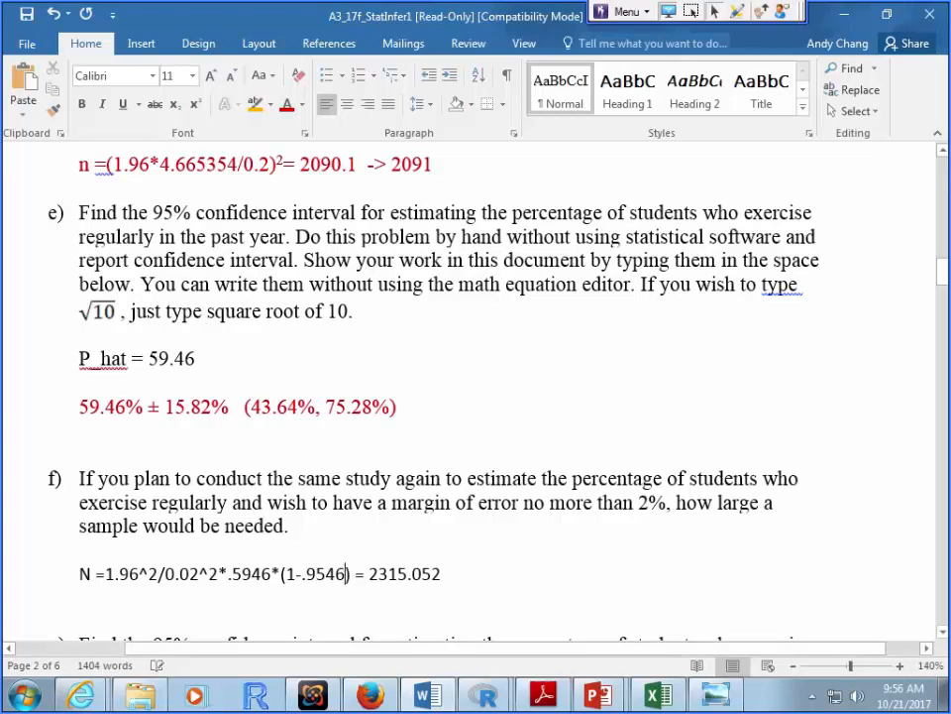
drag(79, 573, 91, 574)
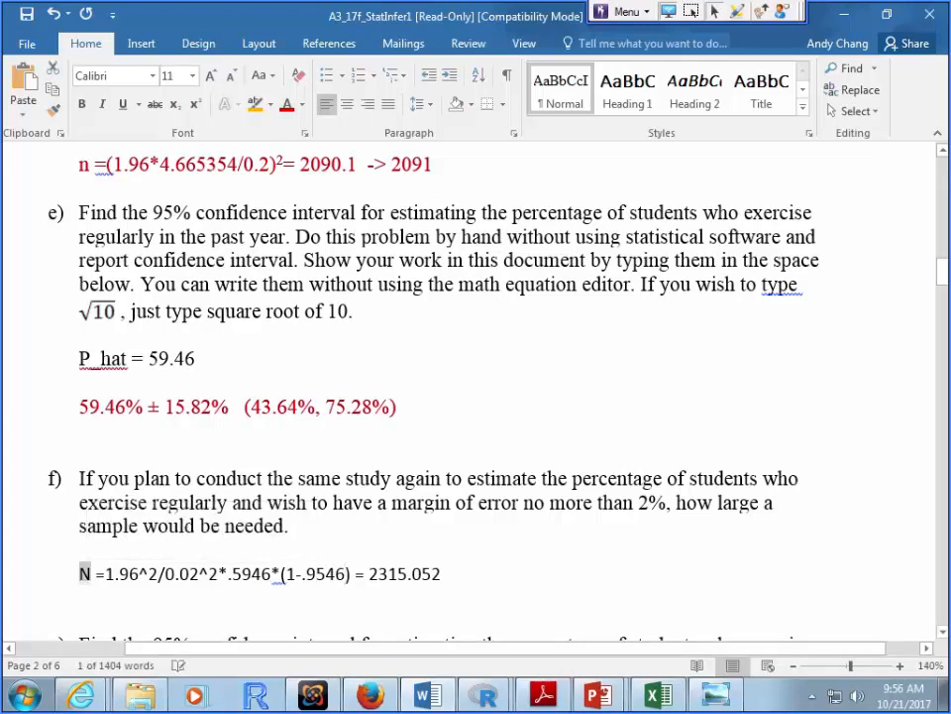
text(n)
- Color the f) answer line dark red and append -> 2316 after 2315.052
key(Home)
key(shift+Down)
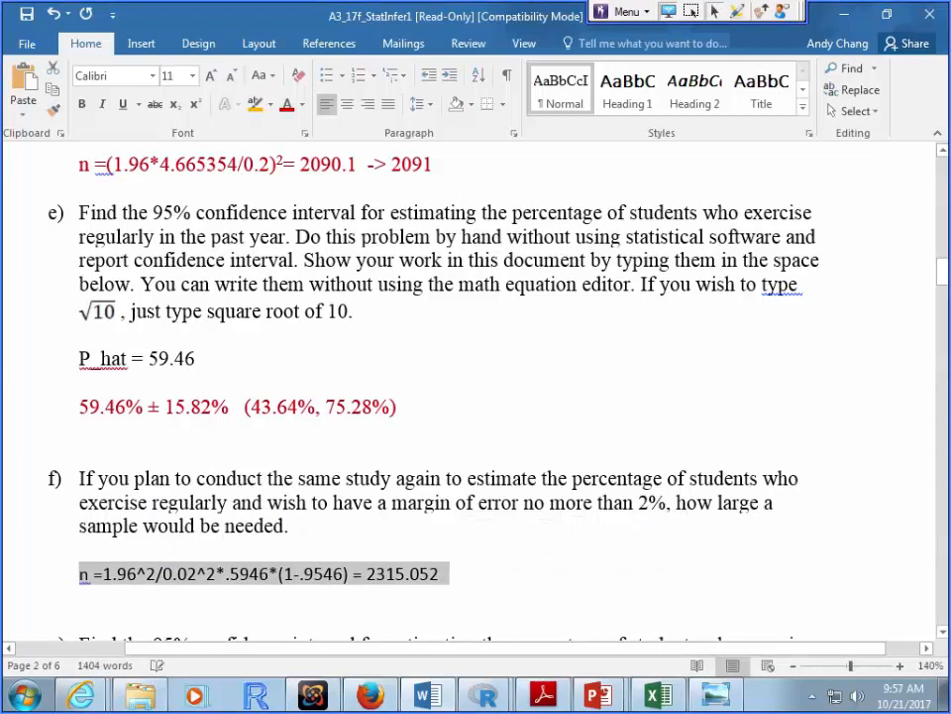
click(286, 104)
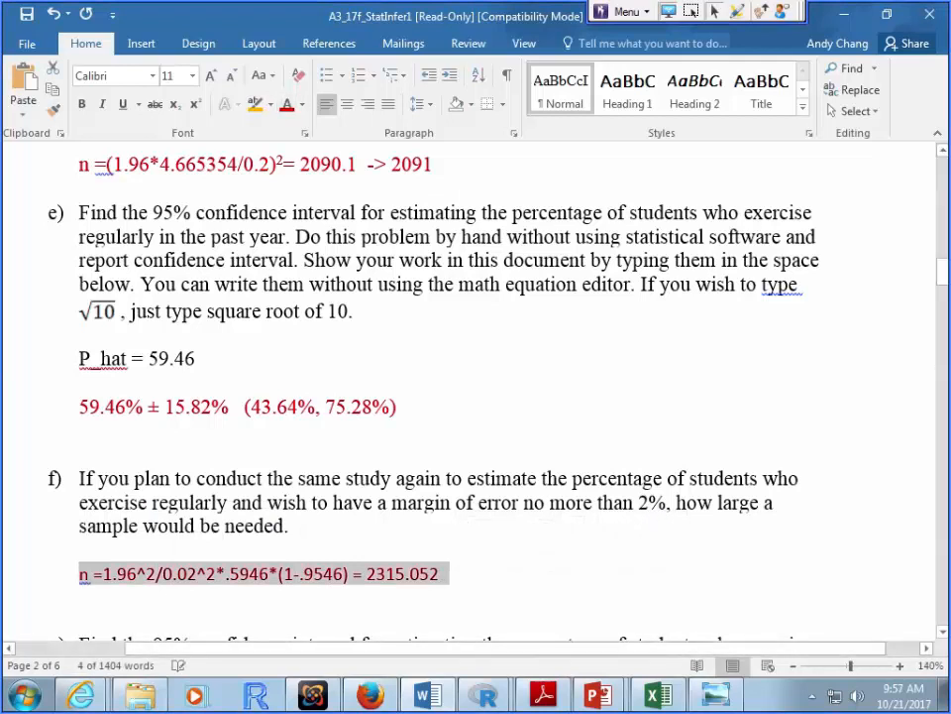
click(440, 574)
text(-> 2316)
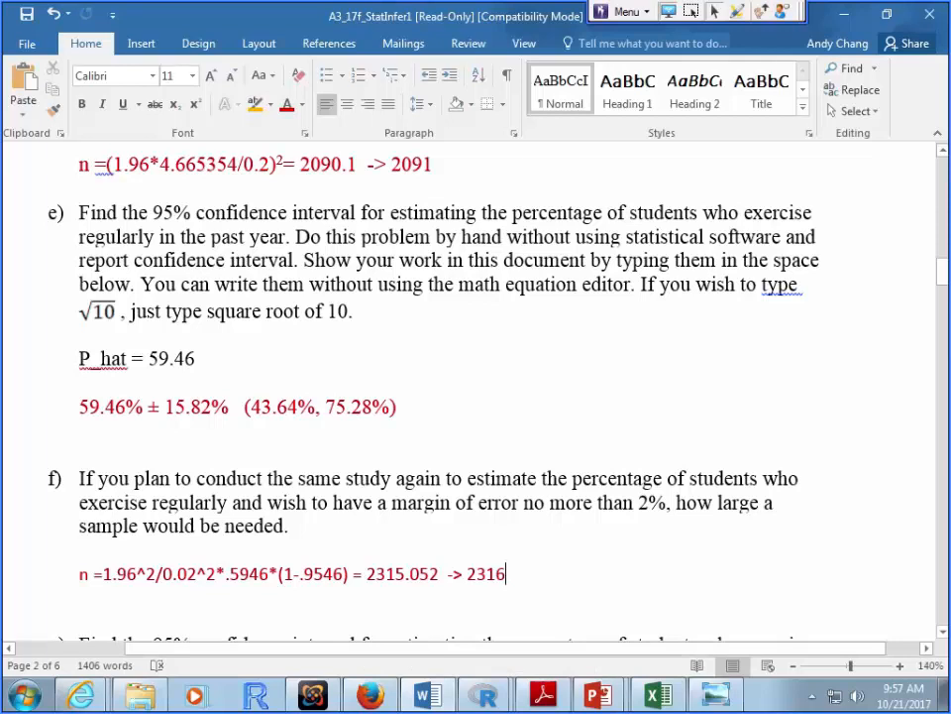
- Read question g) on finding the 95% confidence interval with R Commander and binconf(), alongside the answers to e) and f)
scroll(476, 397, down, 5)
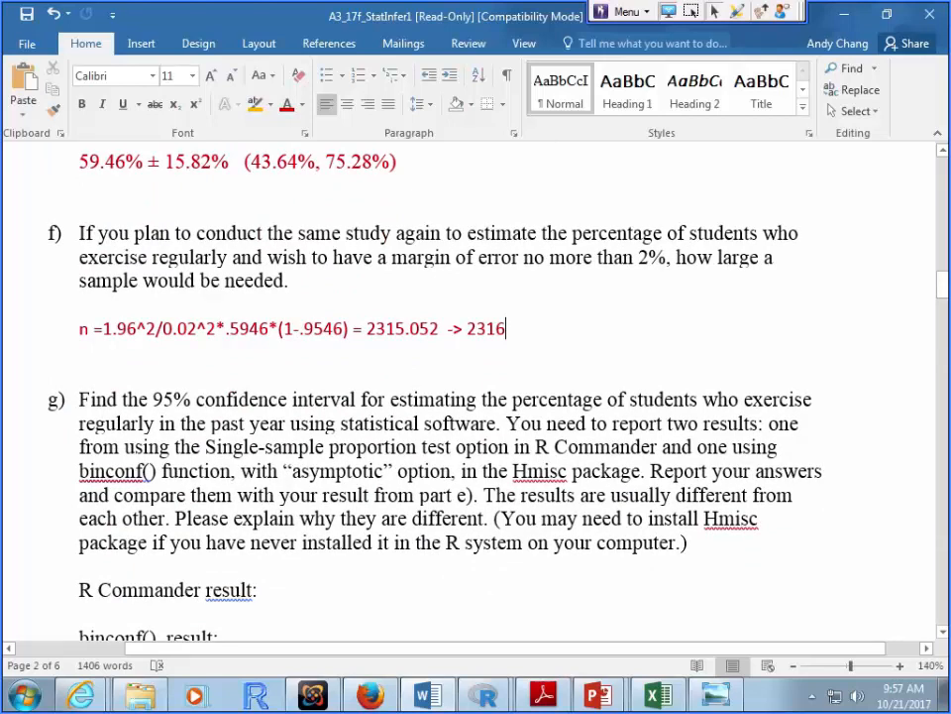
scroll(476, 396, down, 1)
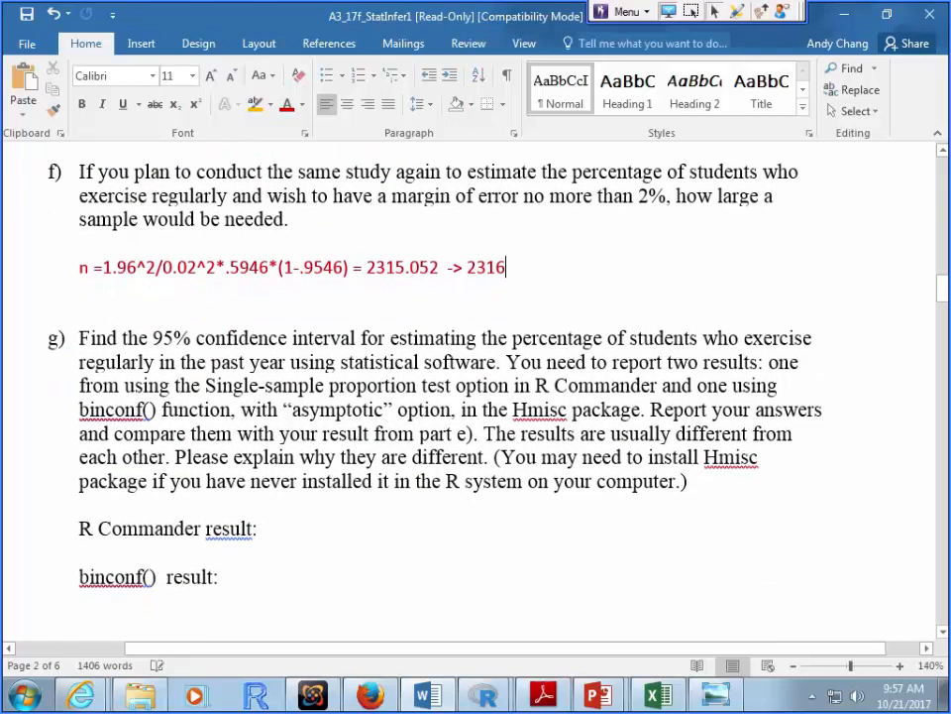
scroll(475, 396, up, 1)
scroll(476, 396, down, 1)
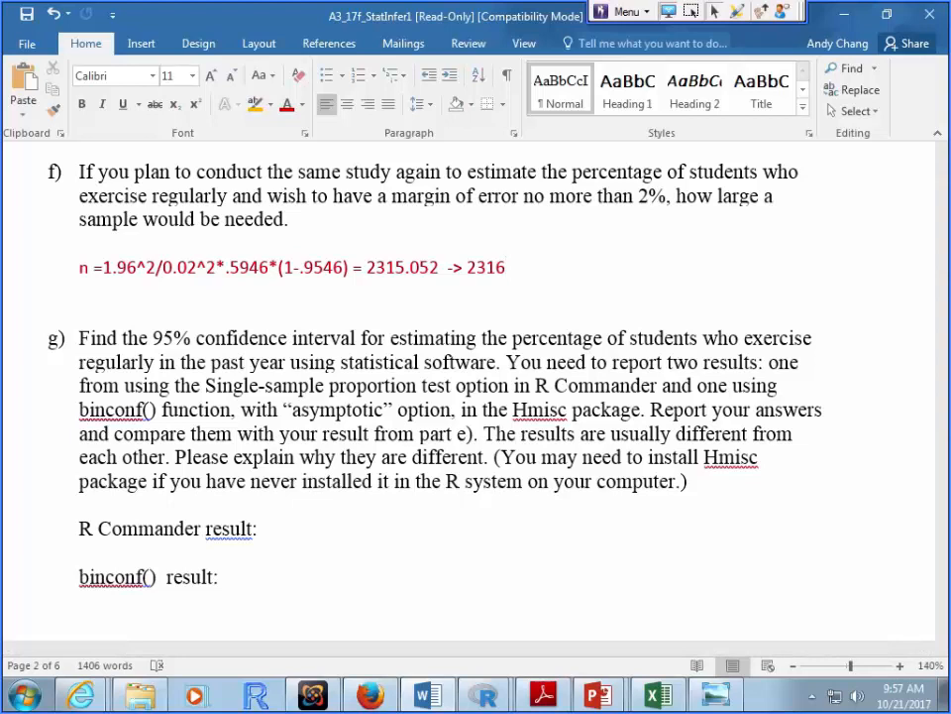
scroll(380, 338, up, 3)
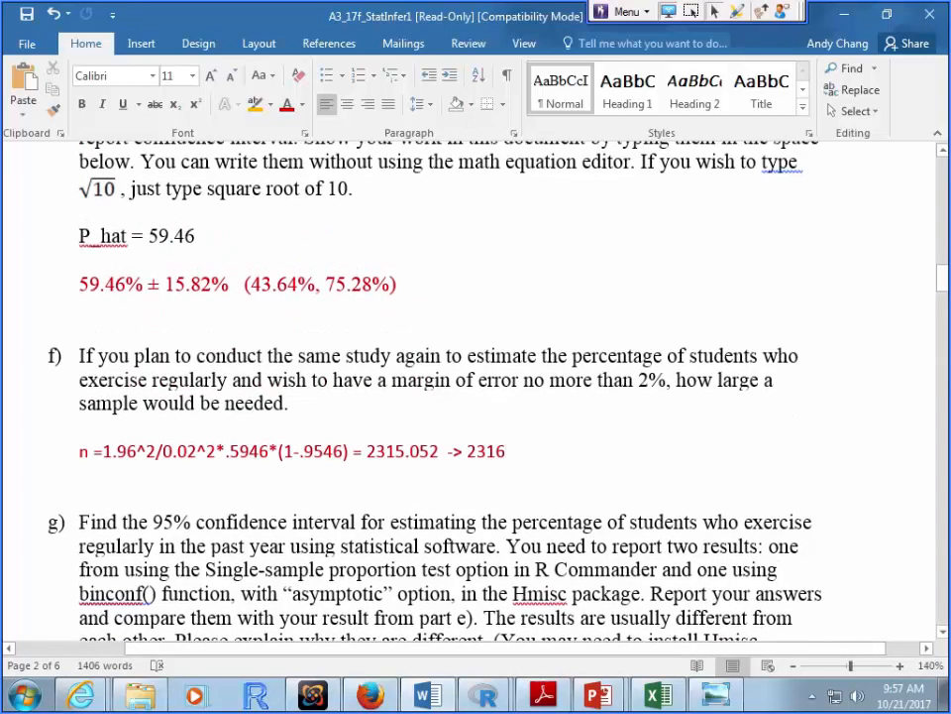
scroll(379, 338, down, 1)
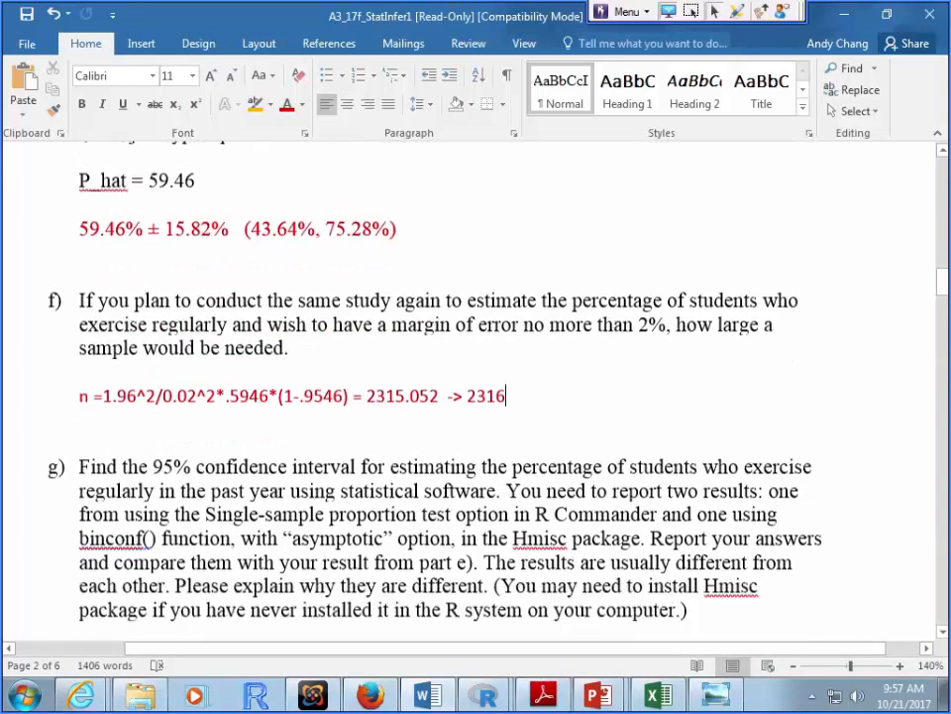
scroll(379, 338, down, 2)
scroll(379, 338, down, 1)
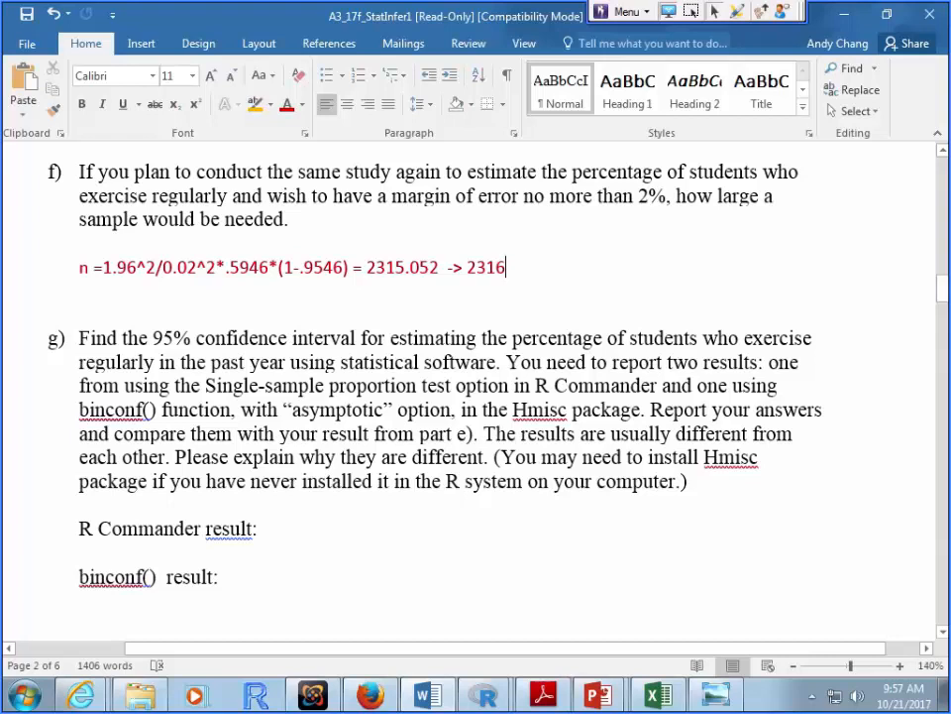
- Switch to the R Console (32-bit) and load the Hmisc package
click(486, 693)
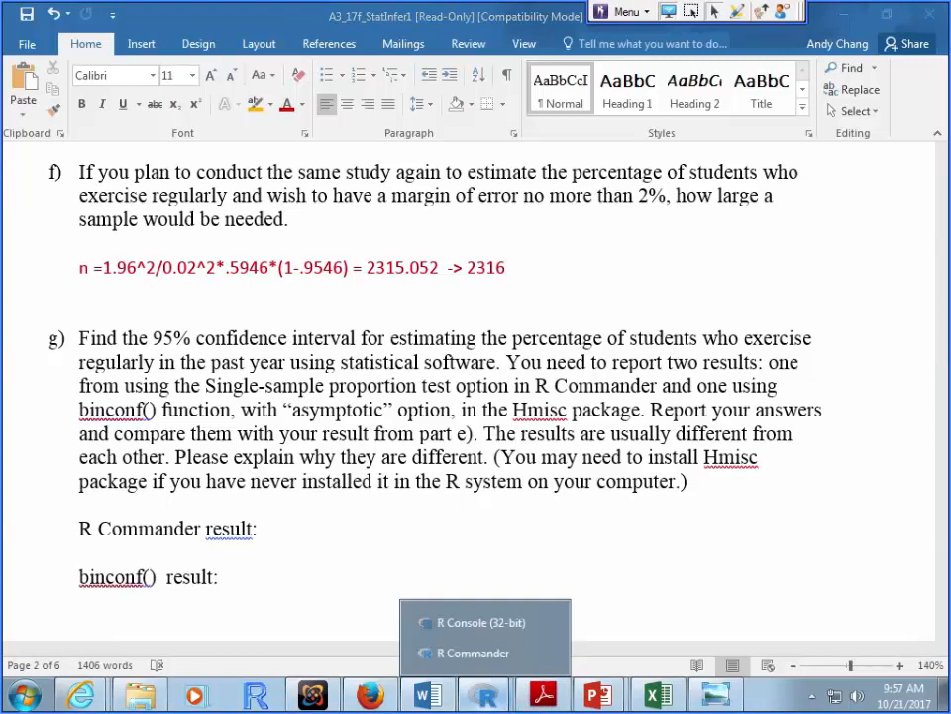
click(477, 620)
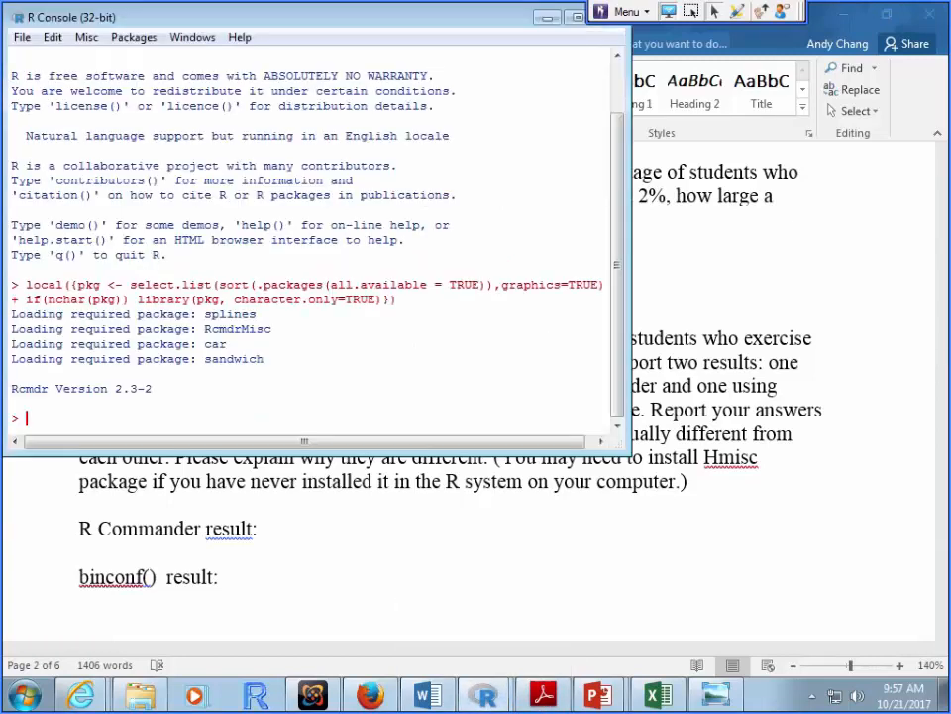
click(134, 36)
click(148, 55)
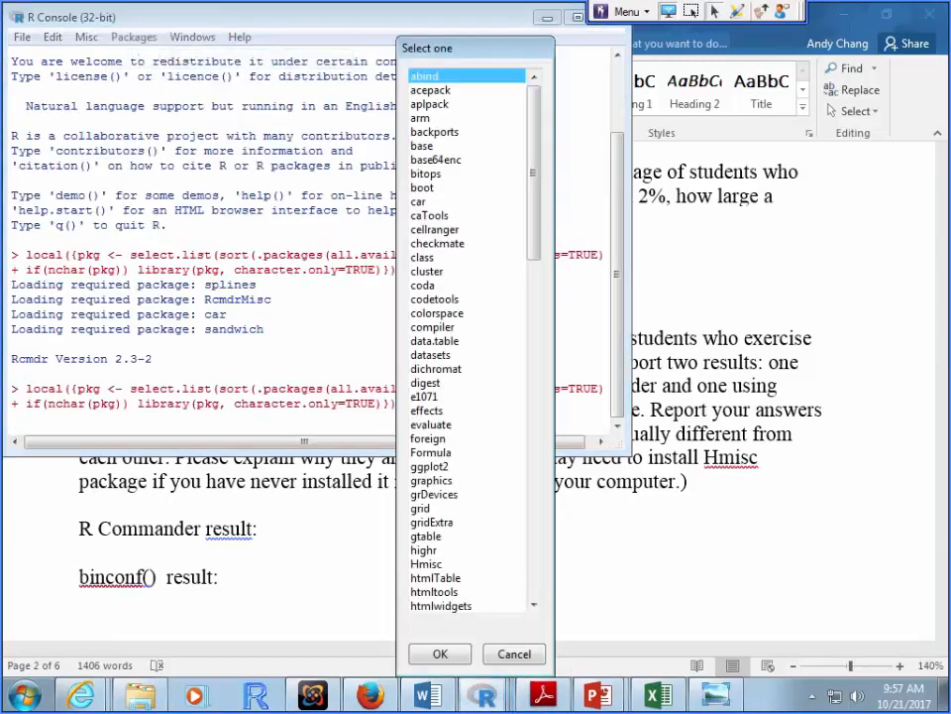
scroll(466, 337, down, 13)
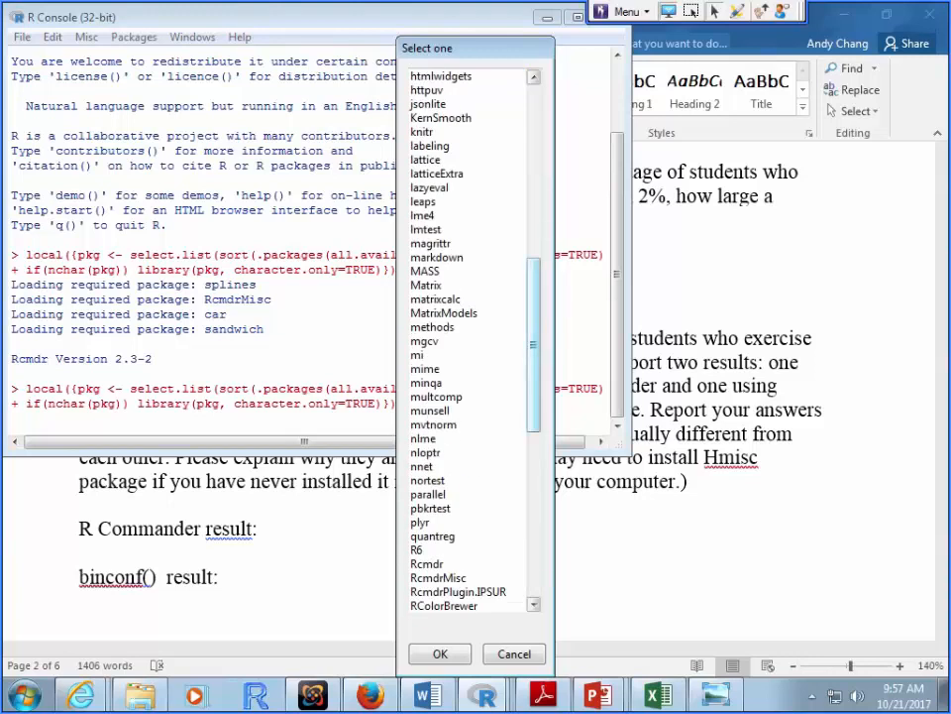
scroll(466, 337, up, 7)
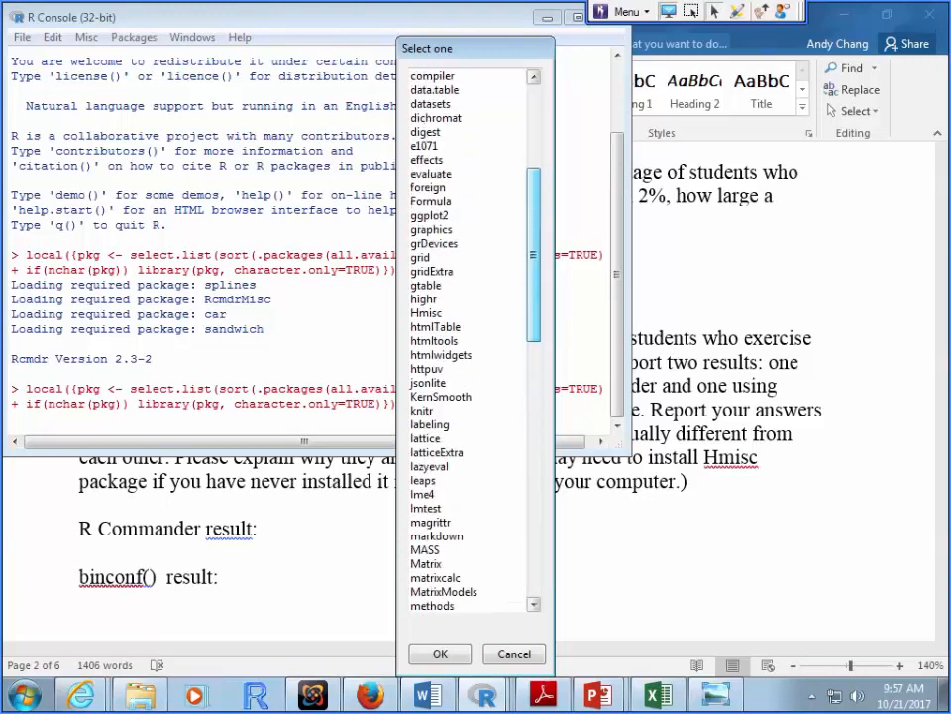
click(427, 313)
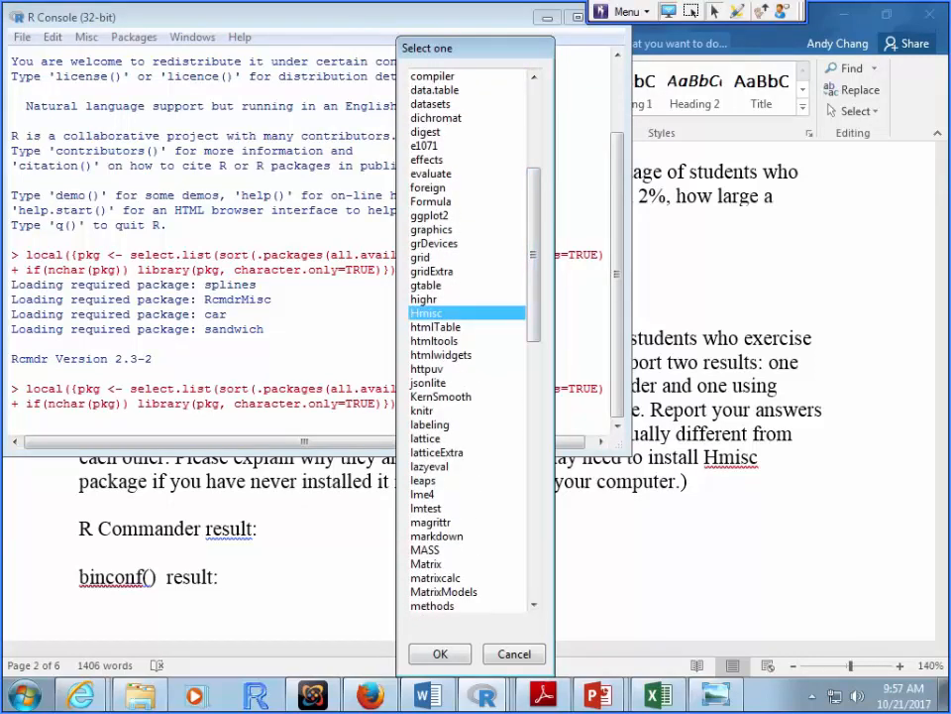
key(Return)
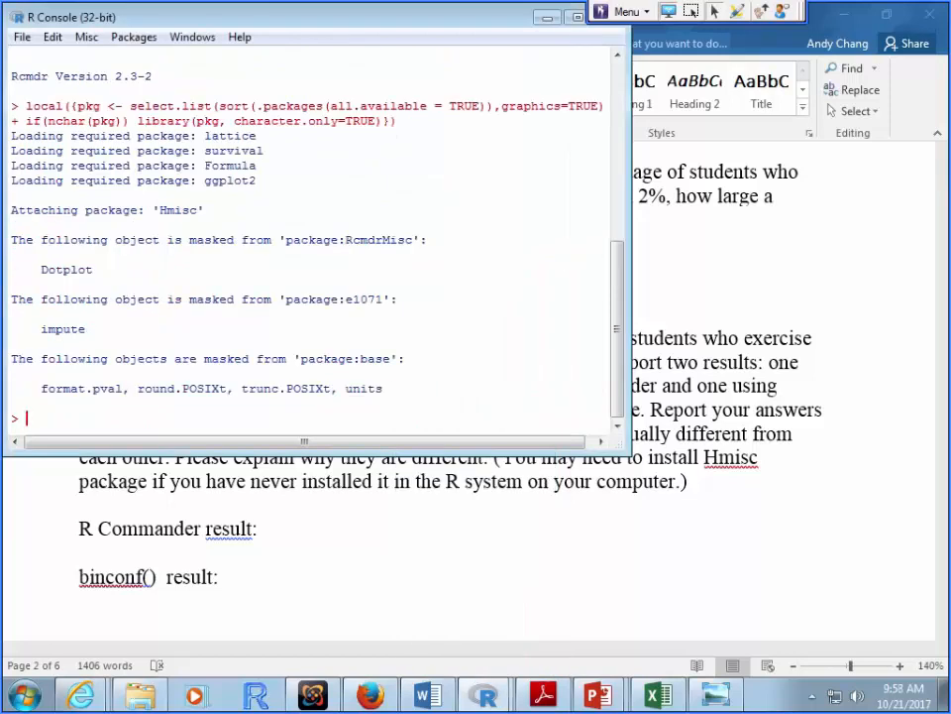
- Begin a binconf call at the R Console prompt
text(binconf)
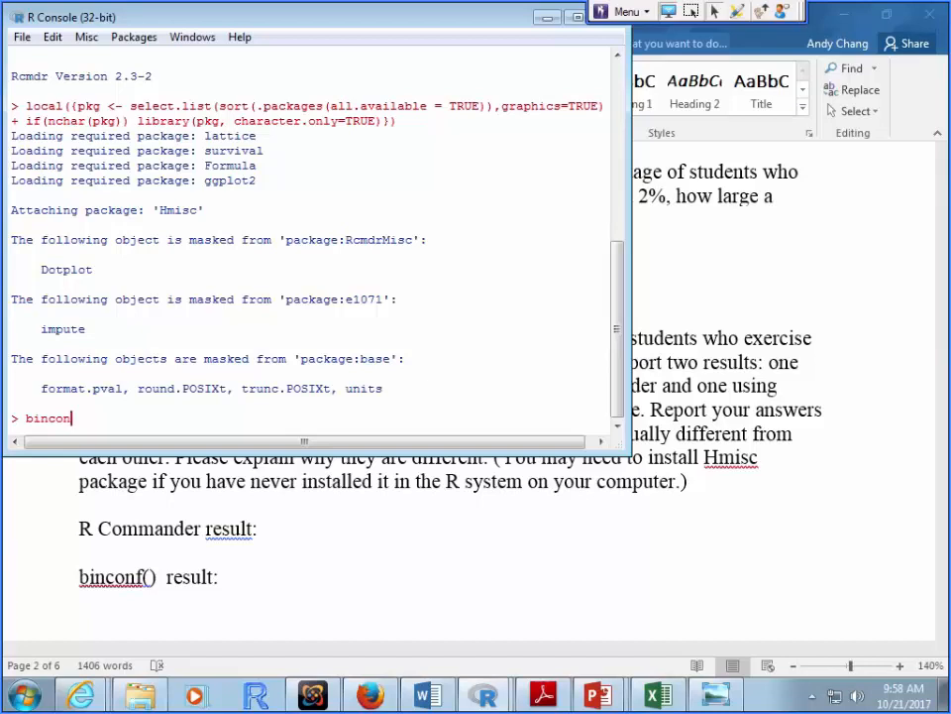
text(f)
- Locate Hmisc in the list of installed packages available to load
click(134, 37)
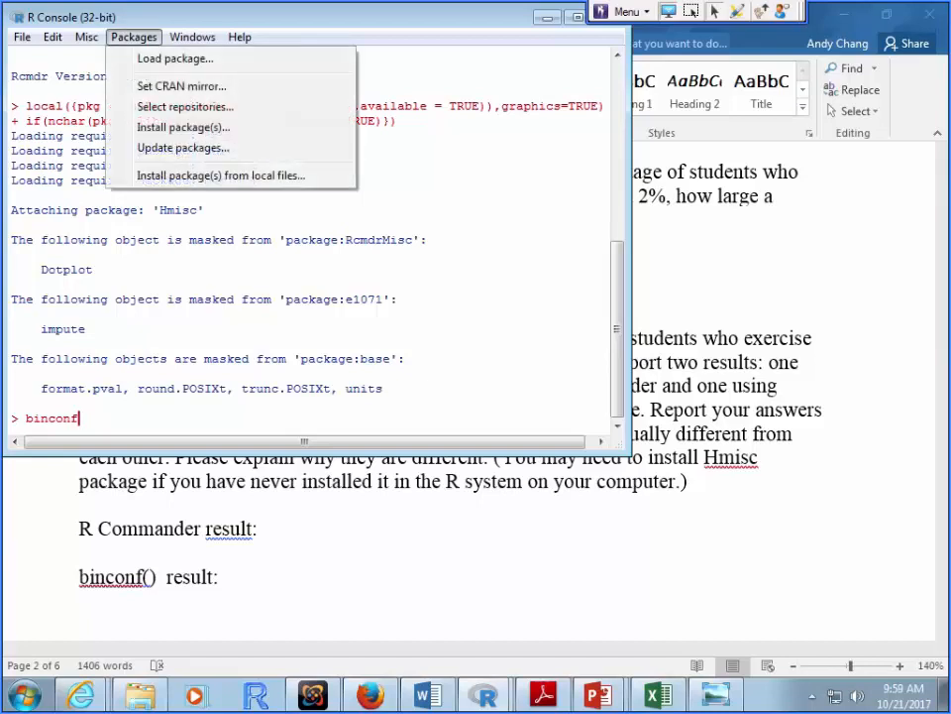
click(169, 56)
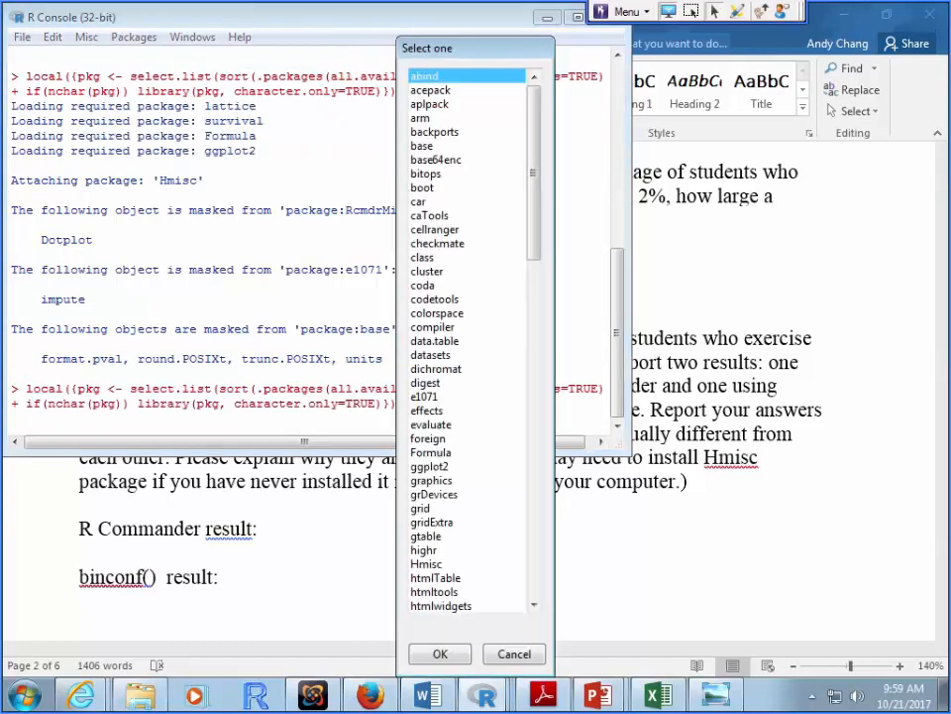
scroll(470, 337, down, 10)
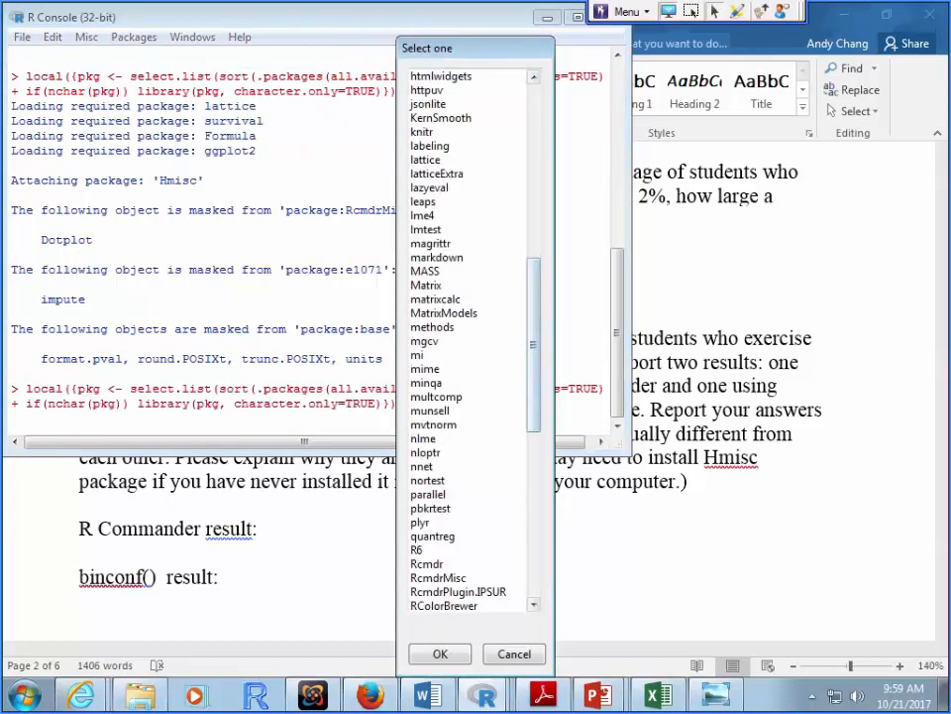
scroll(471, 337, up, 10)
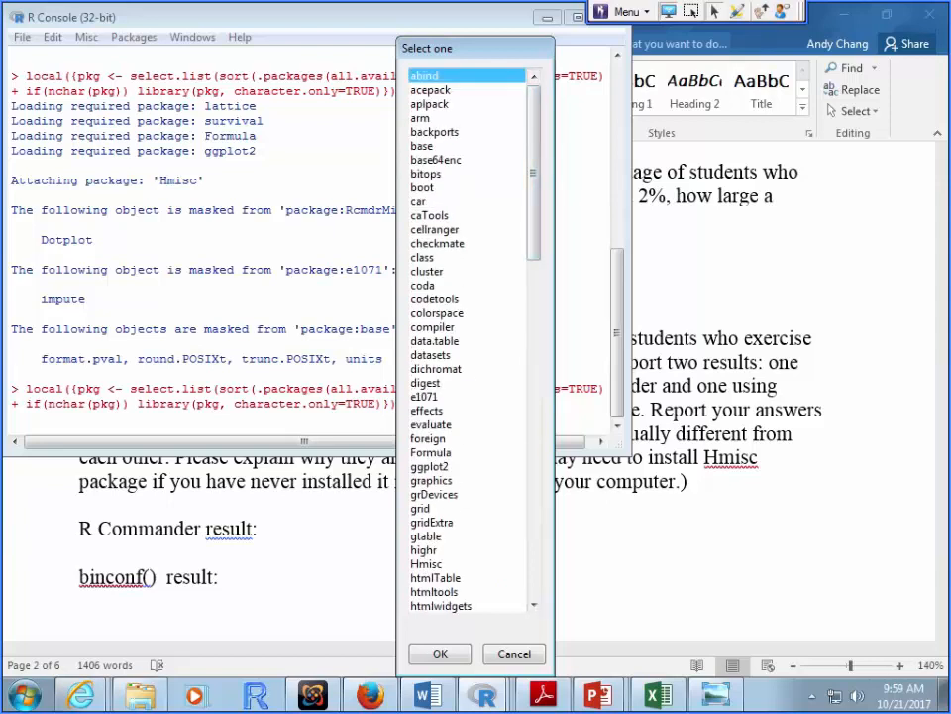
click(428, 564)
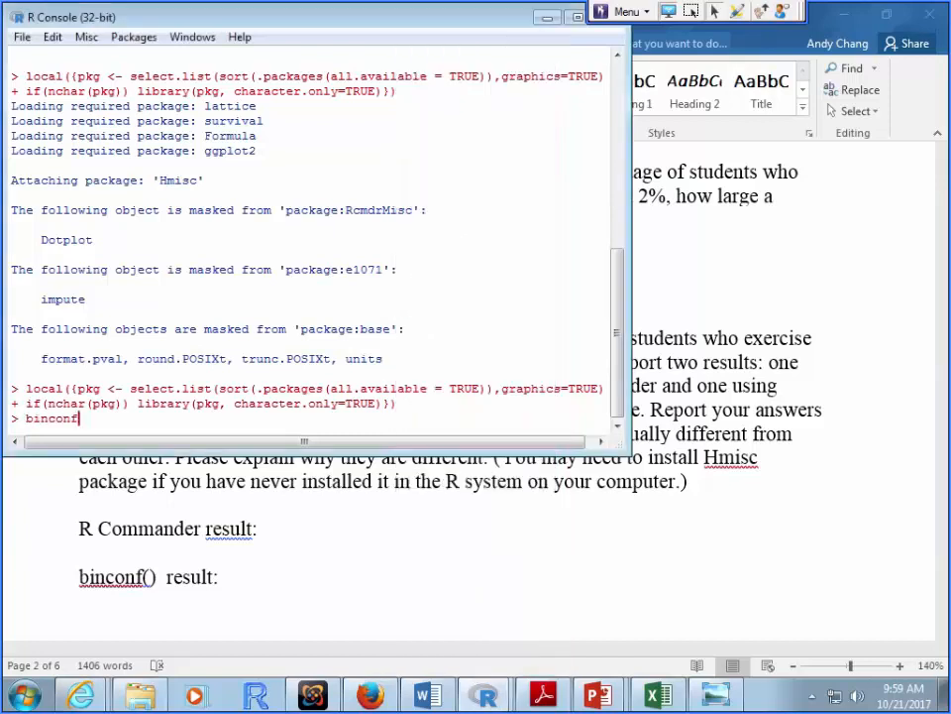
- Choose the USA (IA) CRAN mirror and find Hmisc among the installable packages, leaving without installing it
click(134, 36)
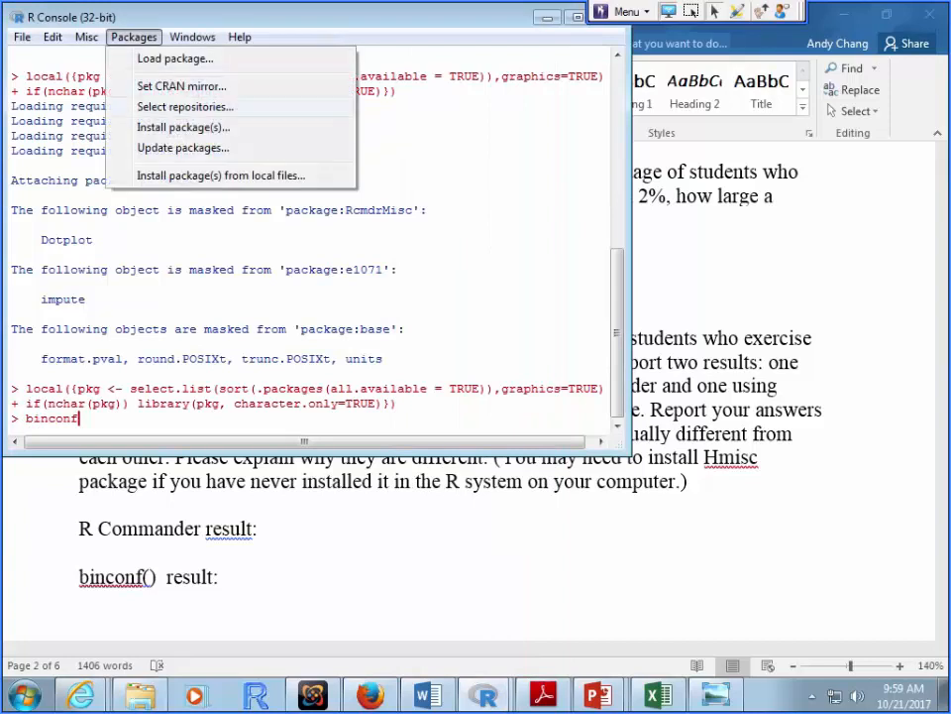
click(183, 127)
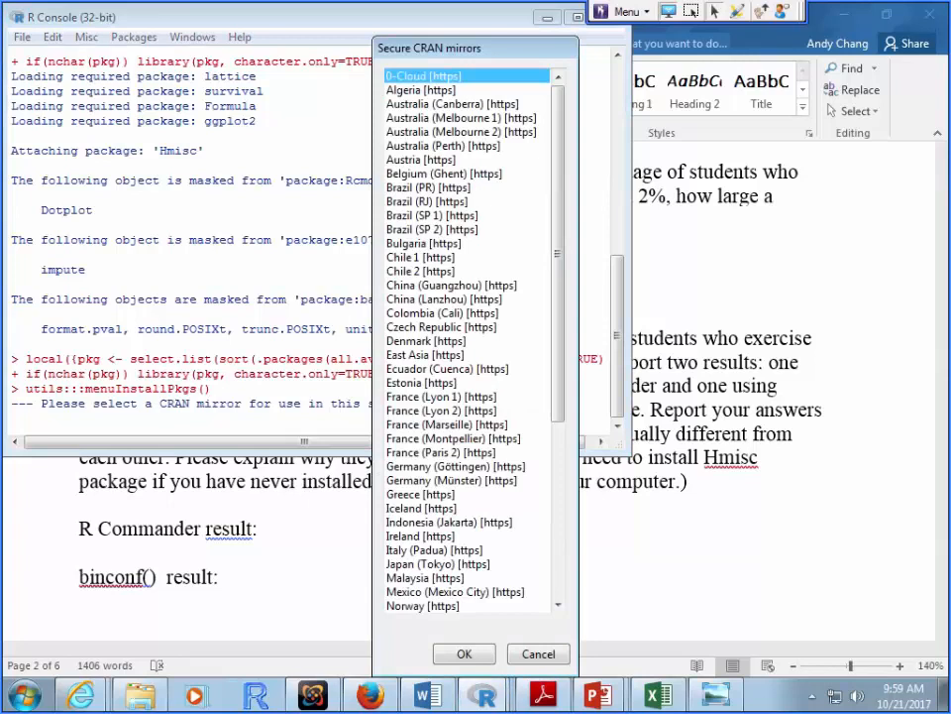
scroll(470, 336, down, 7)
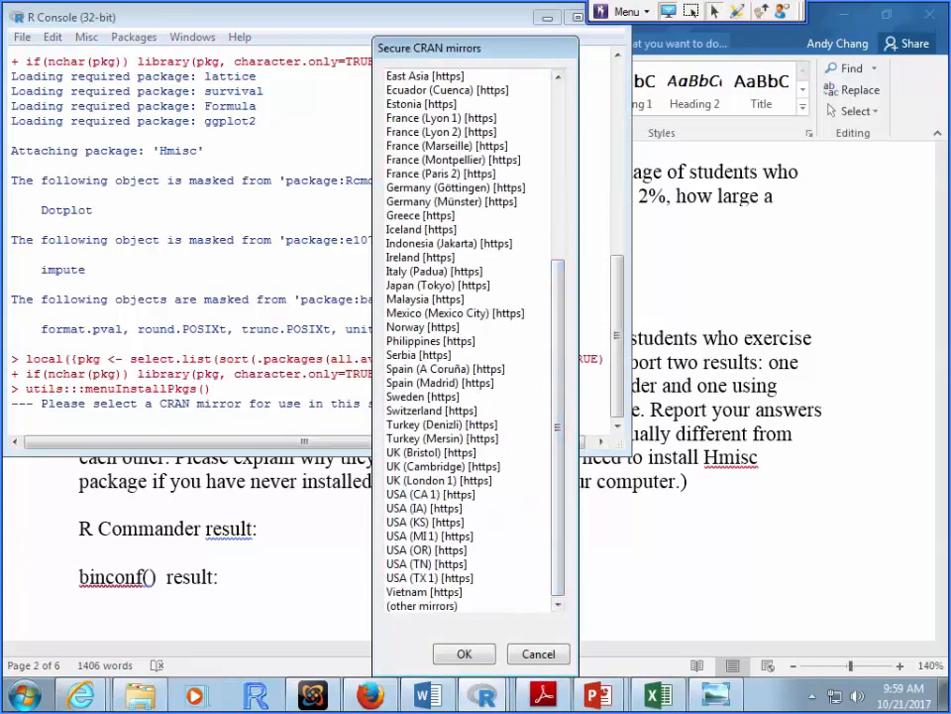
click(424, 508)
click(464, 654)
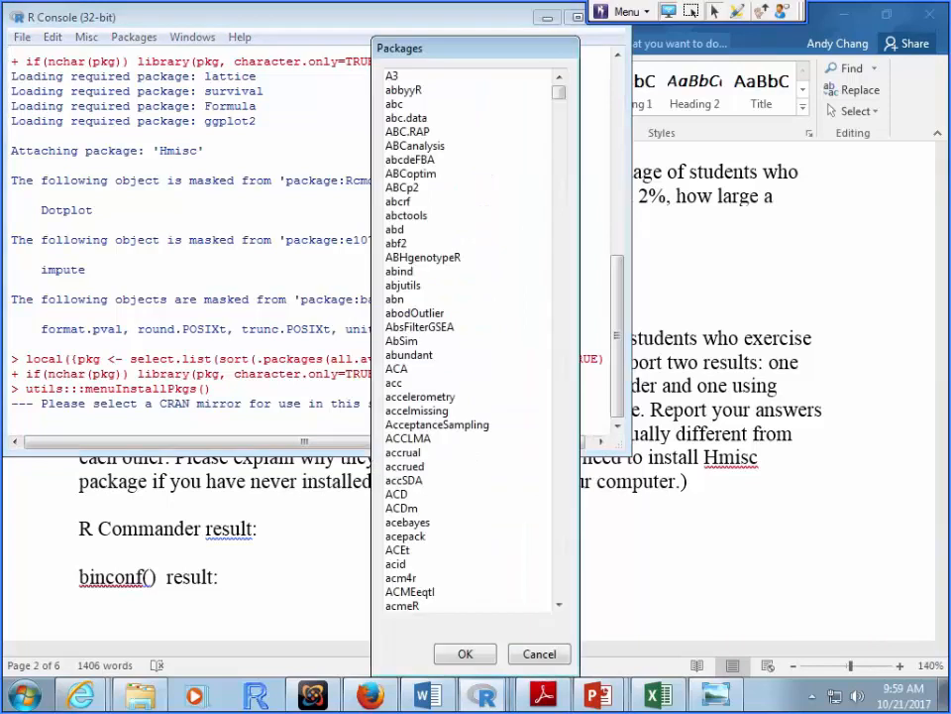
drag(559, 91, 559, 277)
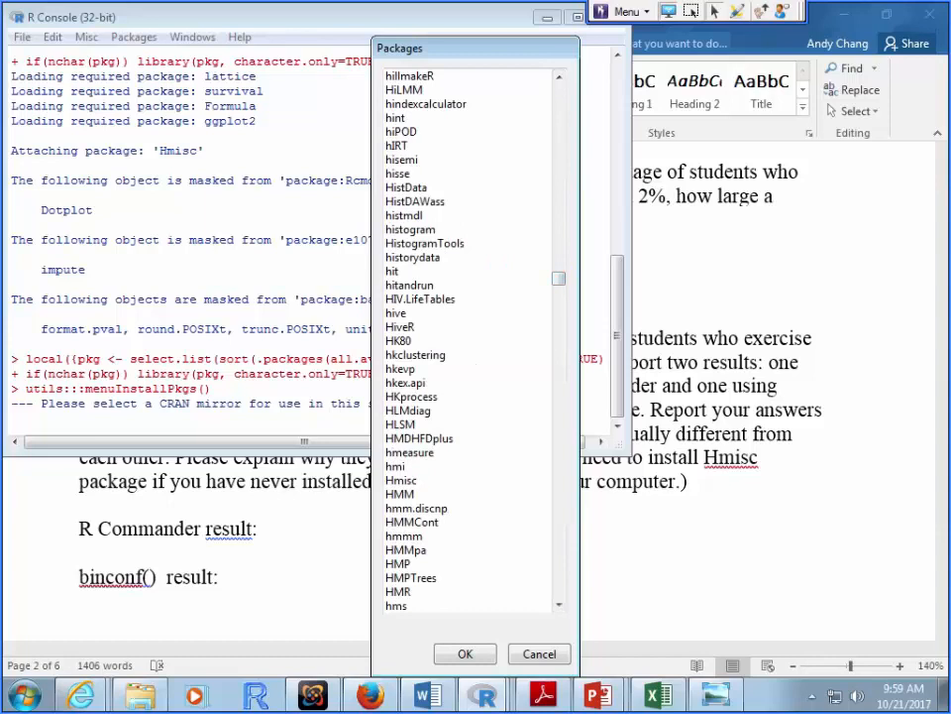
click(401, 481)
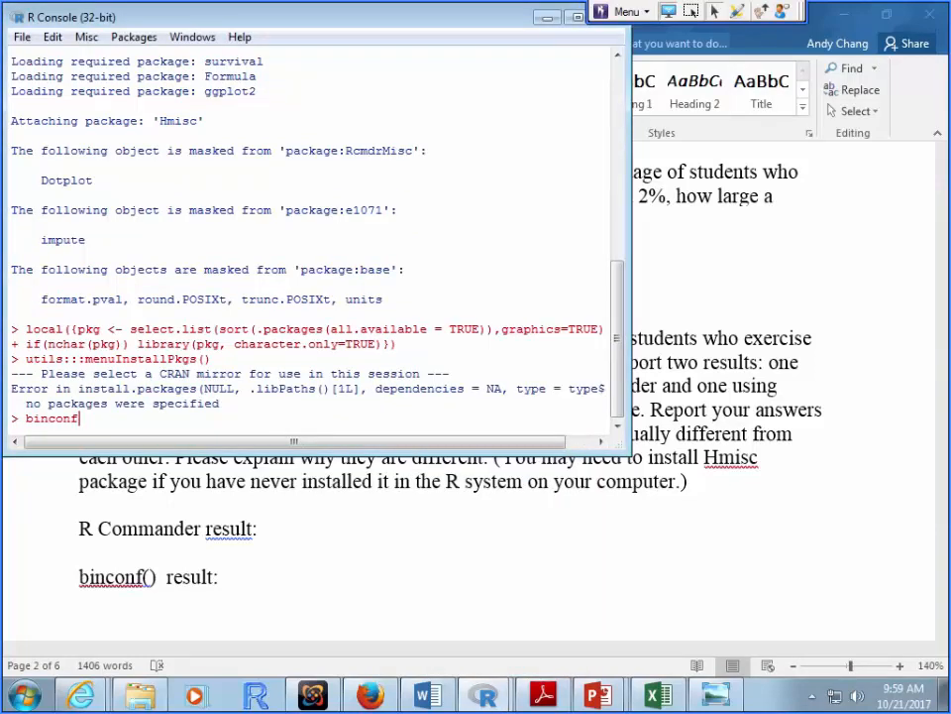
- Open the binconf argument list, and check the Yes and No exercise counts in the R Commander output
text(()
click(485, 697)
click(466, 646)
drag(140, 518, 95, 517)
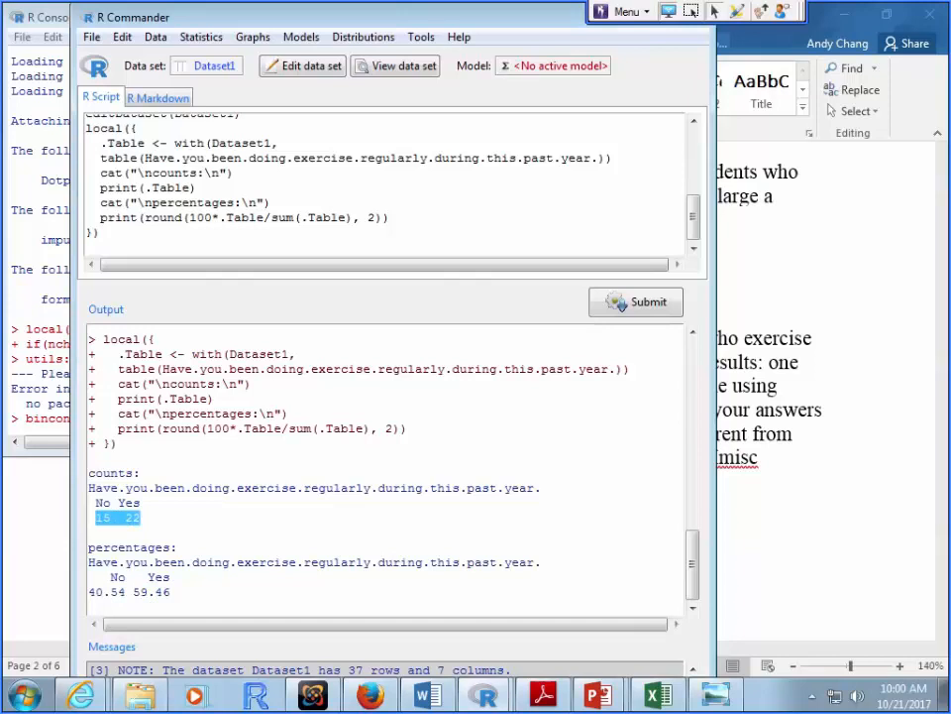
key(alt+Tab)
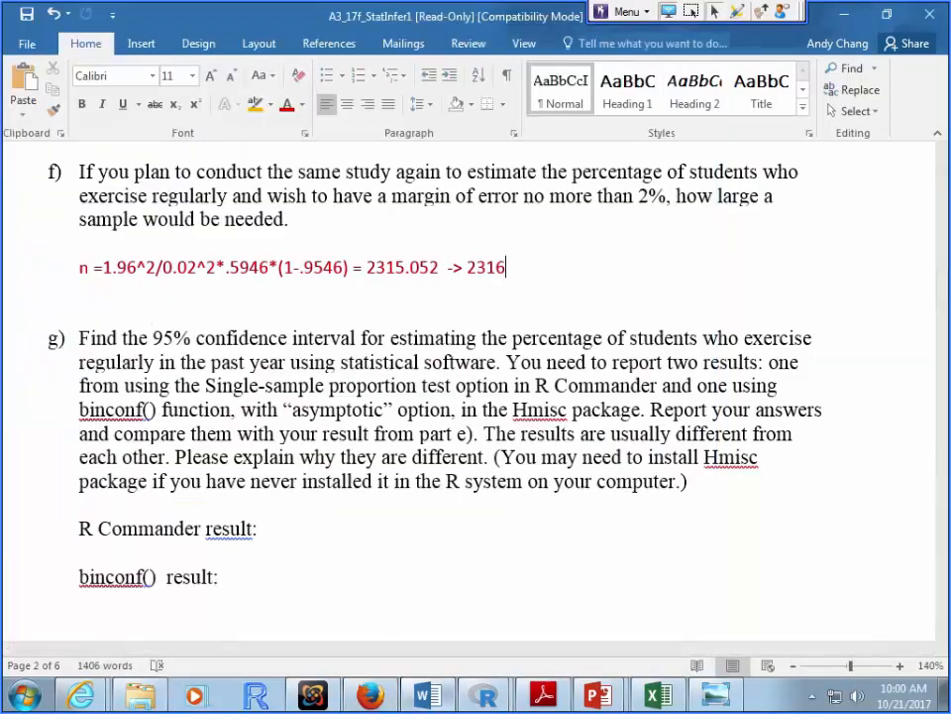
- Return to the R Console and try to run binconf(22,37,method="asypmtotic")
mouse_move(484, 697)
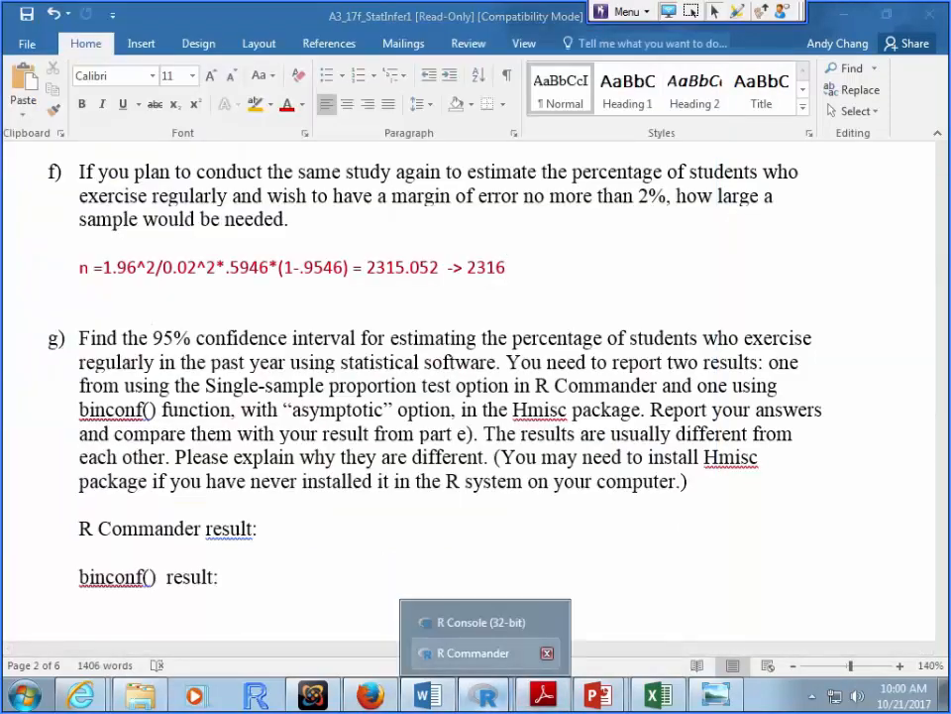
click(481, 621)
text(22)
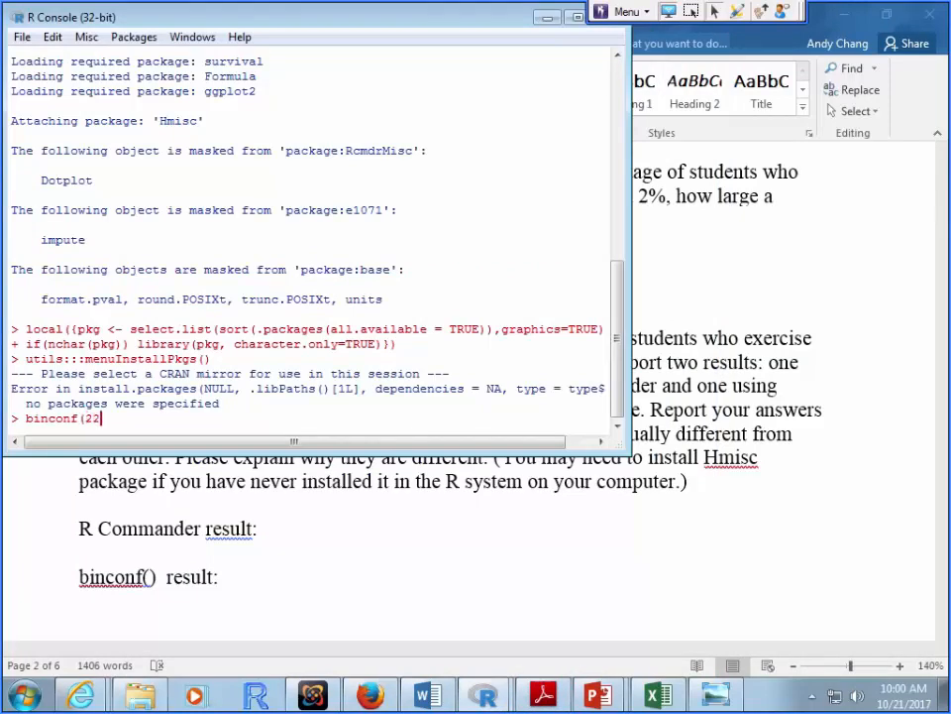
text(,37,method="asump)
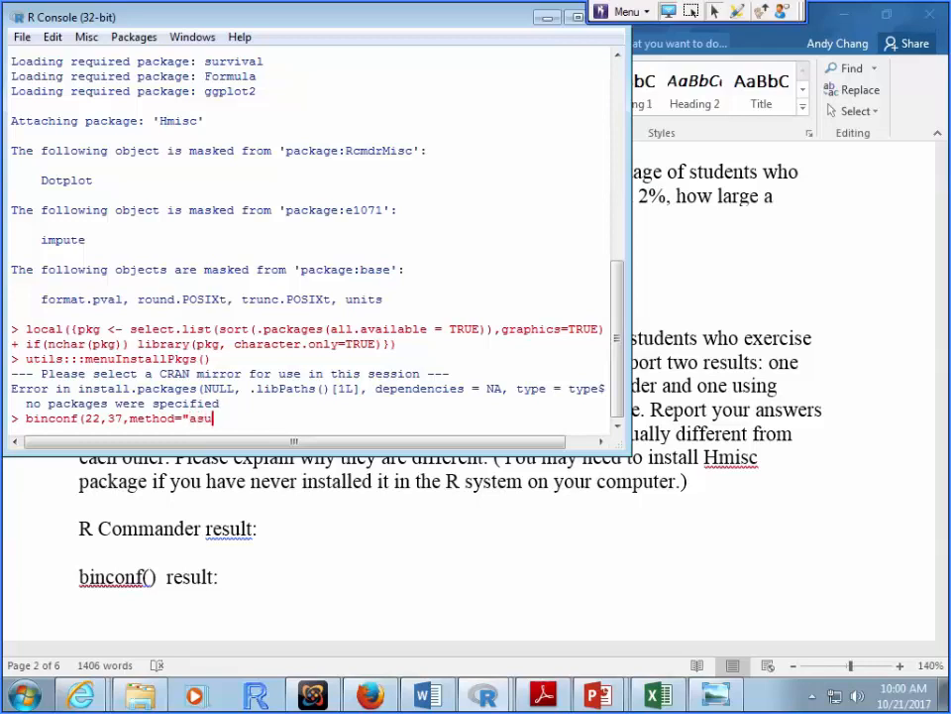
key(BackSpace)
key(BackSpace)
key(BackSpace)
text(ypmtotic)
text("))
key(Return)
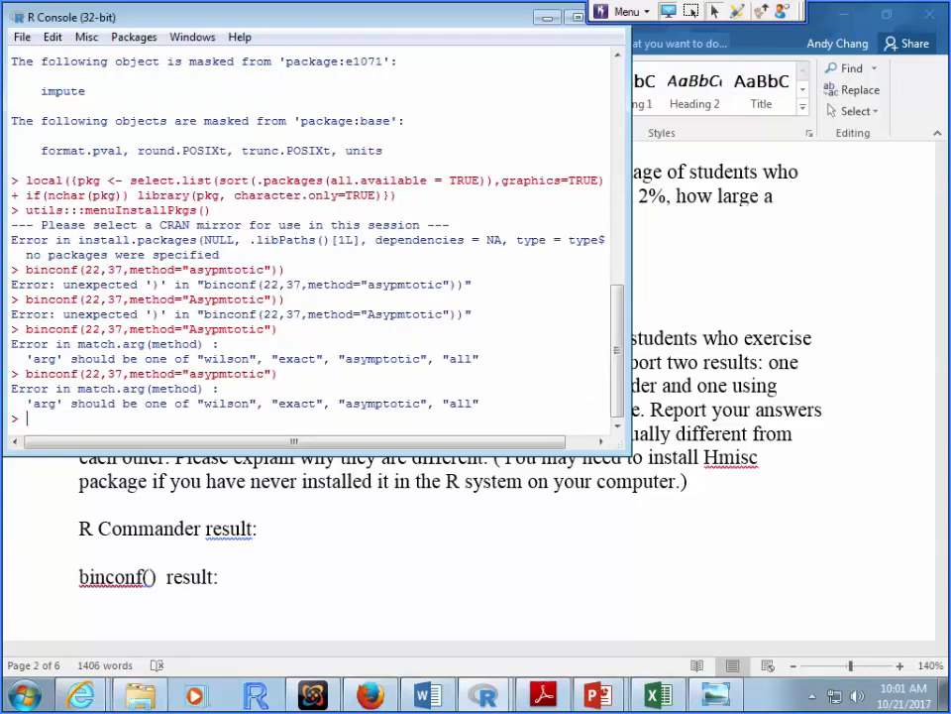
- Recall the last binconf command, correct the method spelling to "asymptotic", and run it
key(Up)
key(Left)
key(Left)
key(Left)
key(Left)
key(Left)
key(Left)
key(Left)
key(Left)
key(Left)
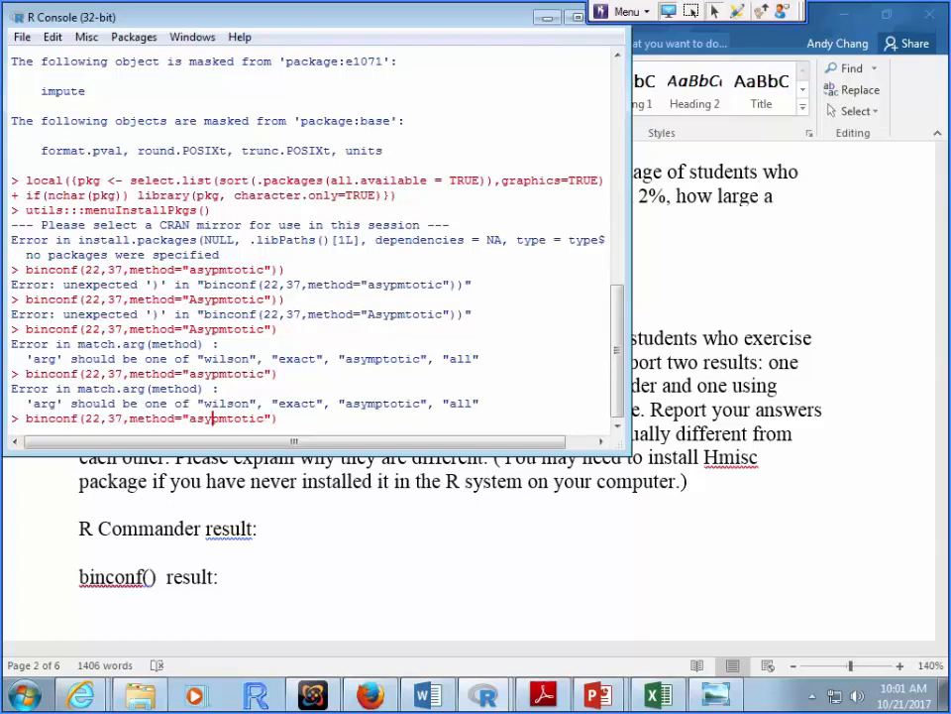
key(Right)
key(BackSpace)
key(Right)
text(p)
key(Right)
key(Right)
key(Right)
key(Right)
key(Right)
key(Return)
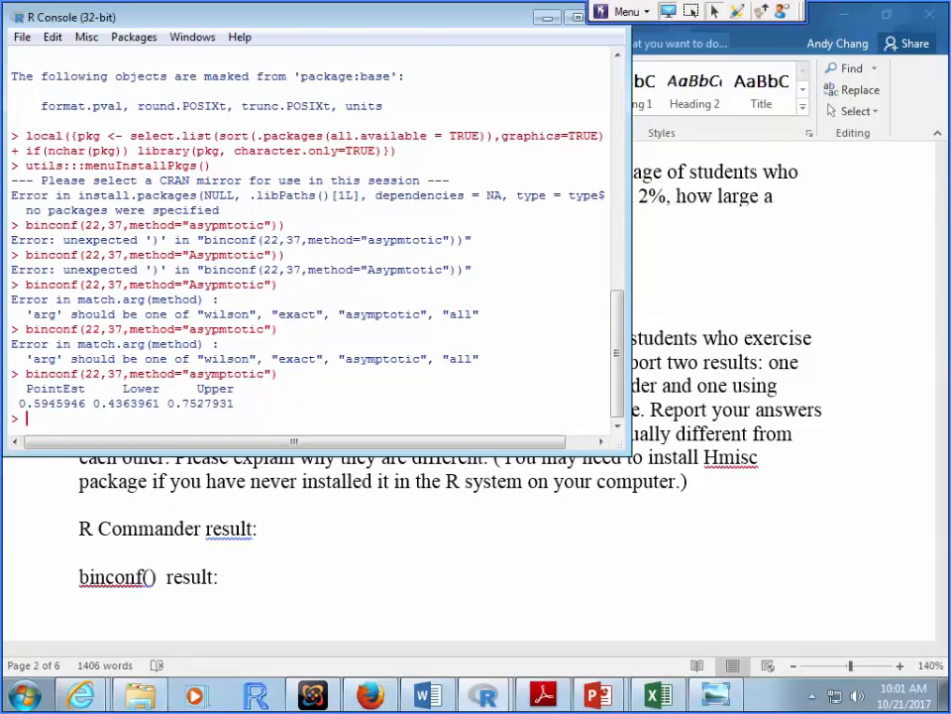
- Highlight the console's interval limits, and in Word copy (43.64%, 75.28%) from the e) answer to the g) binconf() result line
drag(234, 404, 93, 404)
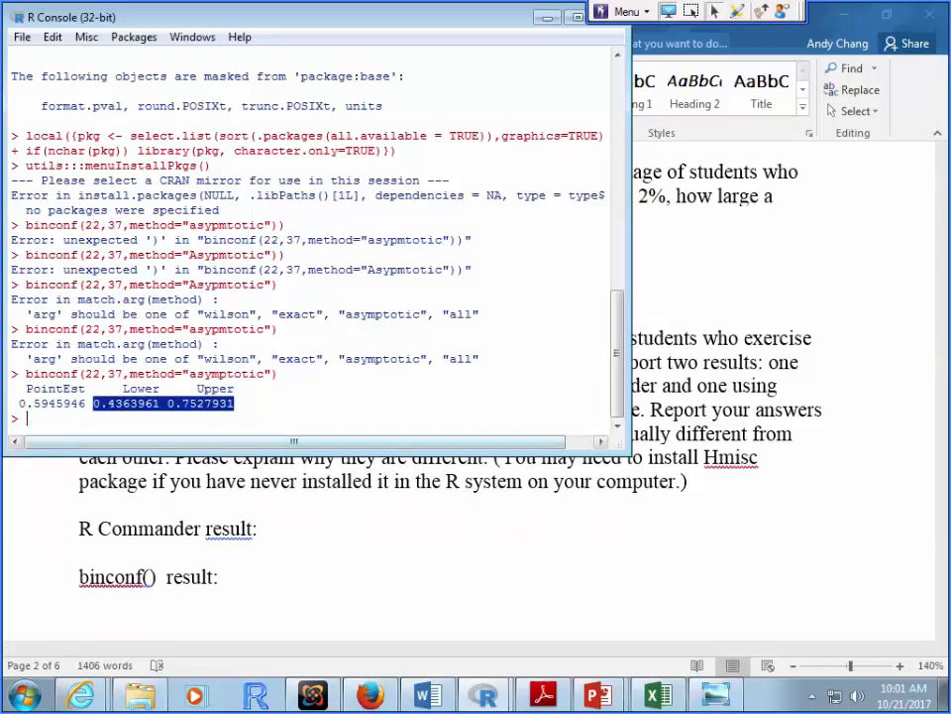
key(alt+Tab)
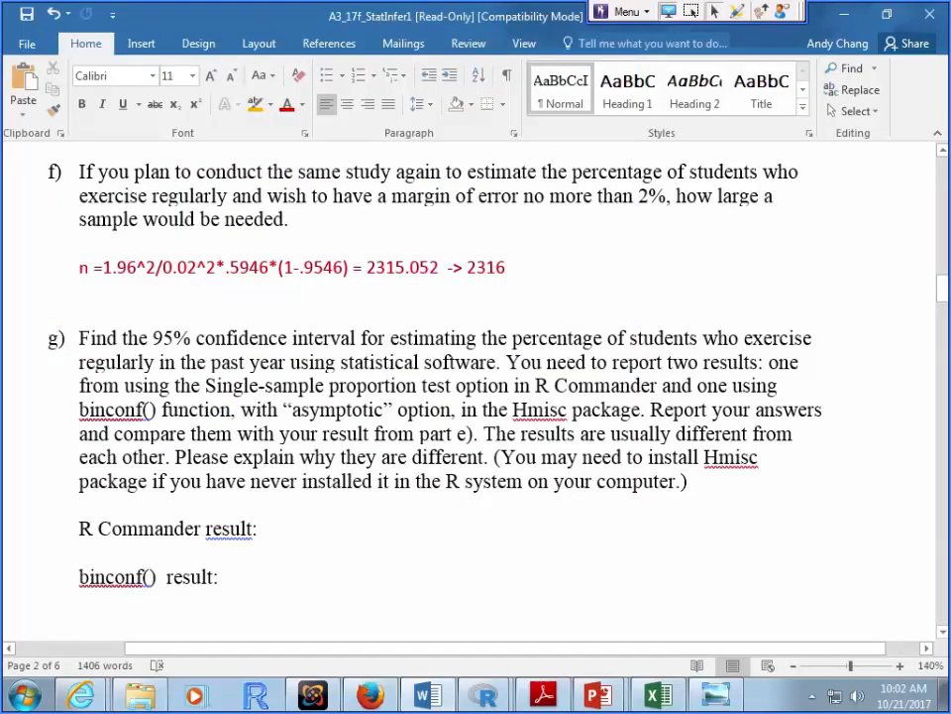
scroll(475, 397, up, 1)
scroll(476, 396, down, 1)
scroll(476, 396, up, 1)
click(397, 162)
drag(397, 162, 245, 162)
key(ctrl+c)
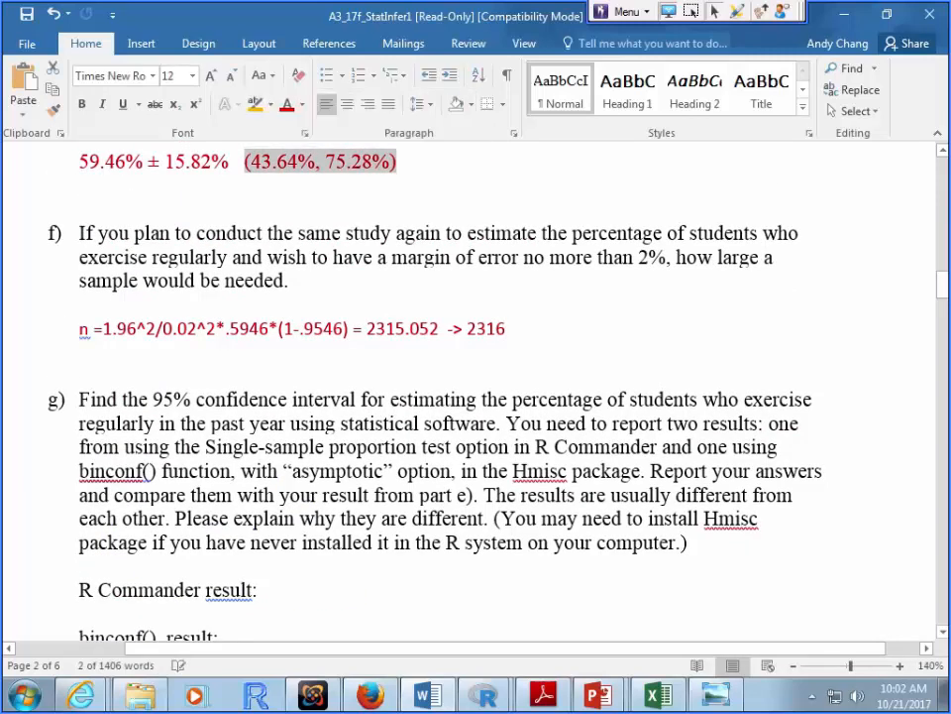
scroll(452, 539, down, 3)
click(79, 500)
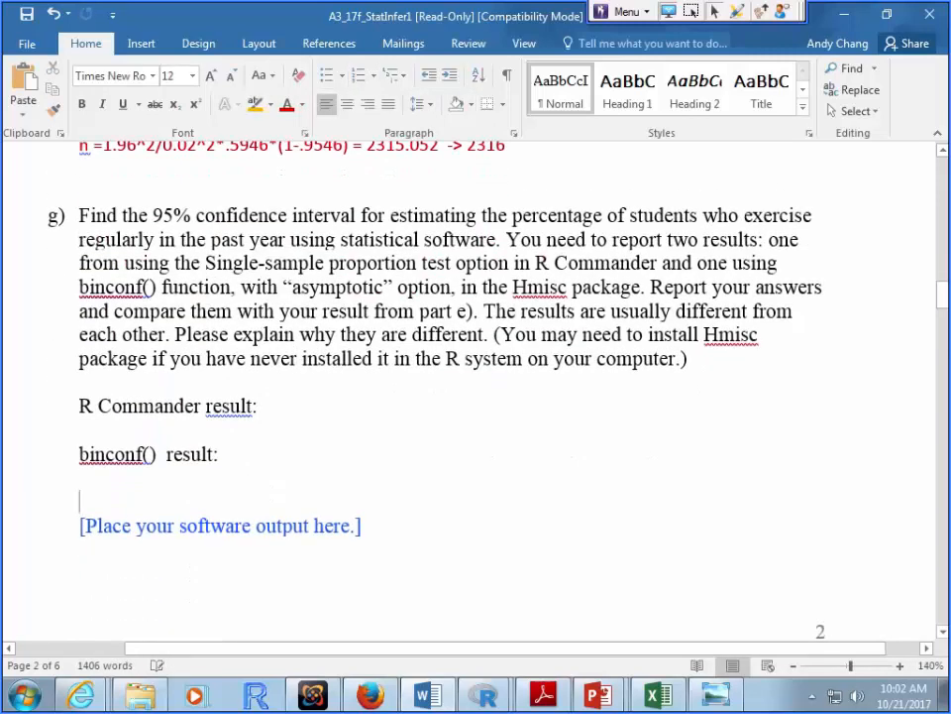
click(219, 454)
key(ctrl+v)
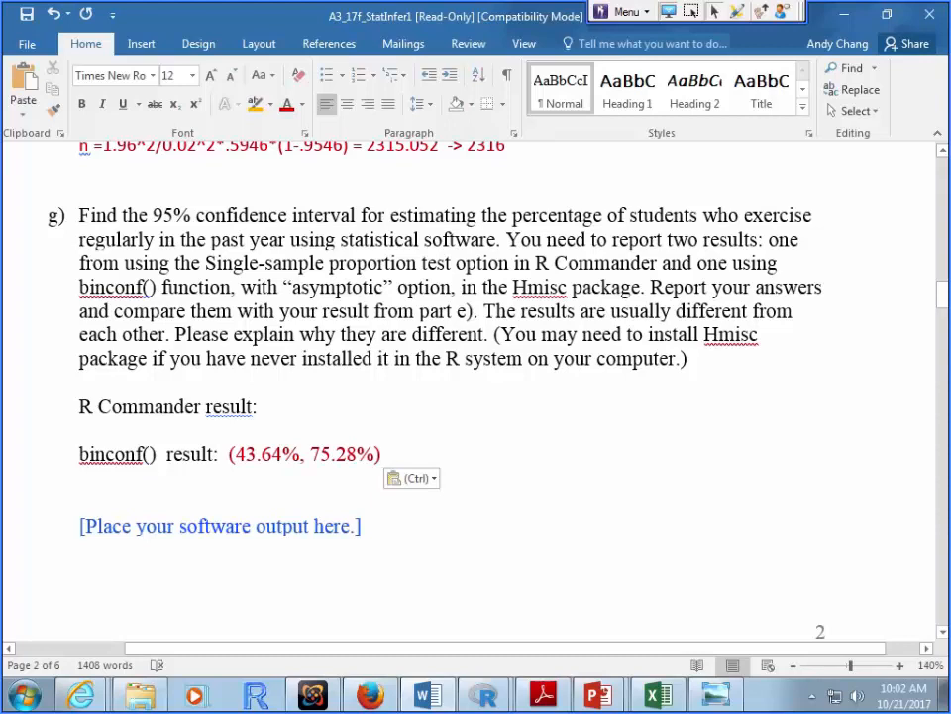
- In R Commander, run a two-sided single-sample proportion test on the exercise variable with p = .5, confidence .95 and normal approximation, and highlight its confidence interval
click(484, 695)
click(476, 652)
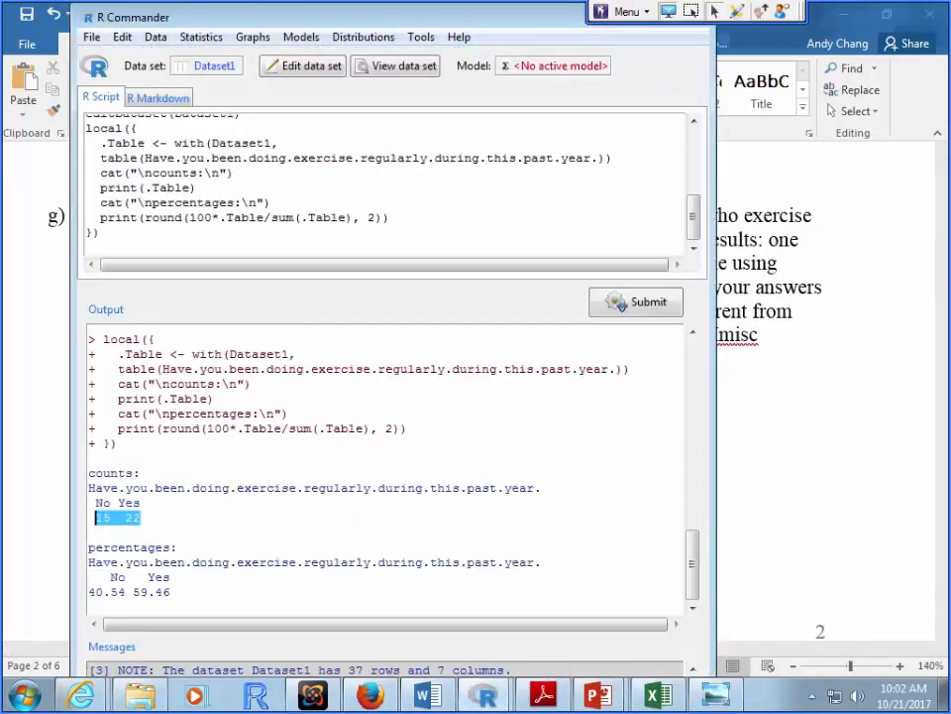
click(201, 37)
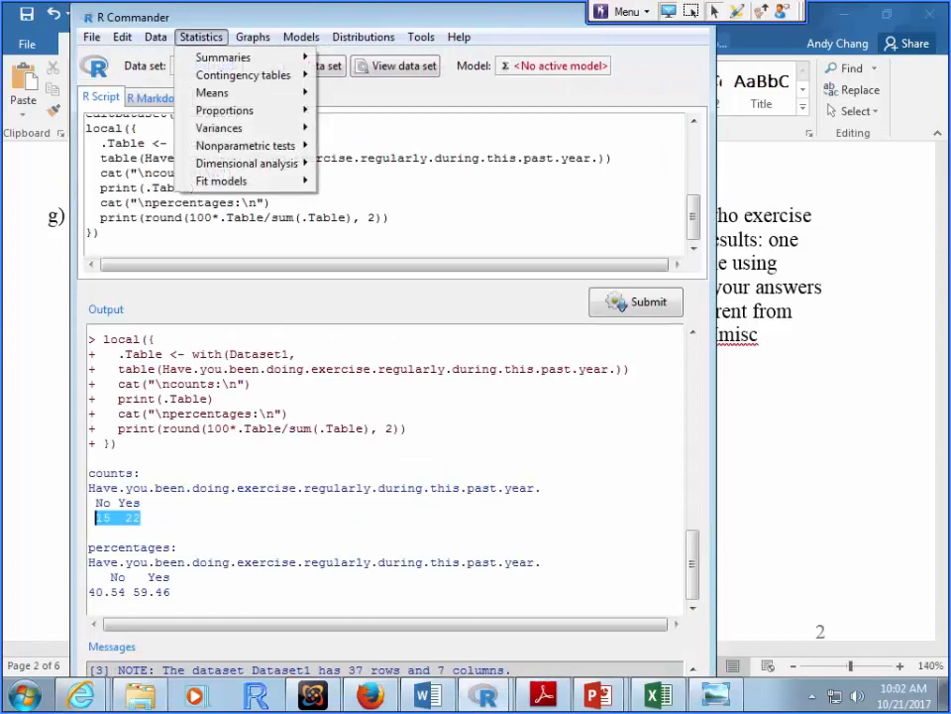
mouse_move(238, 110)
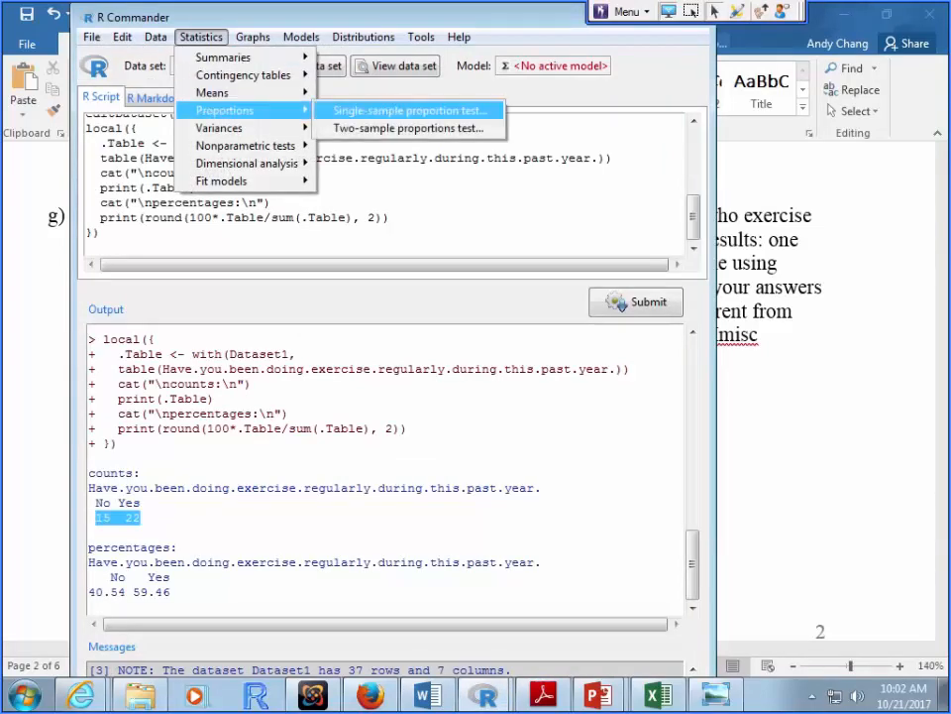
click(408, 110)
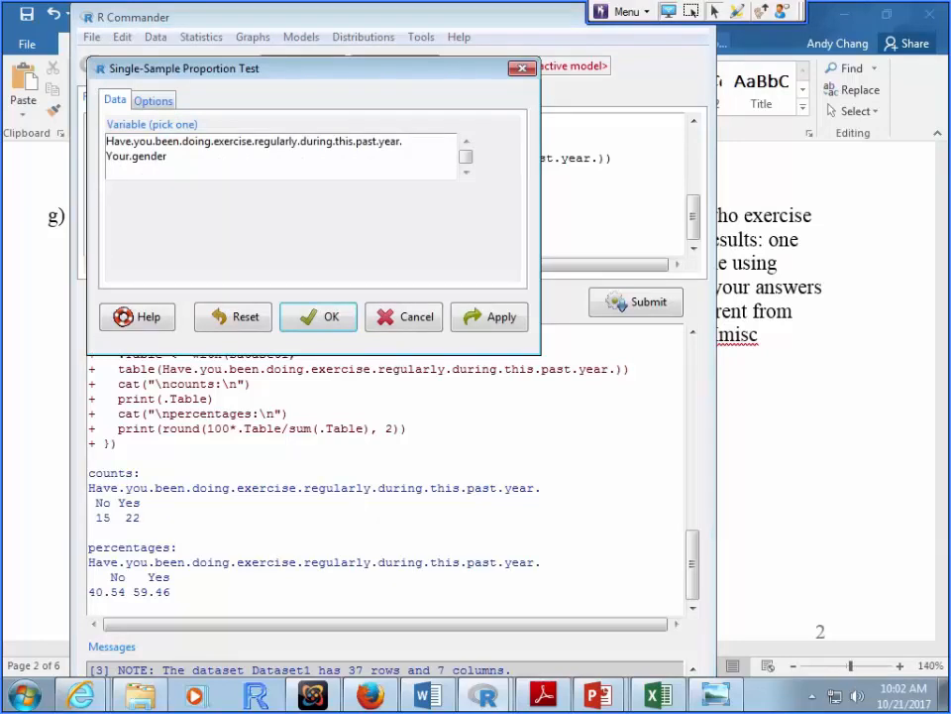
click(254, 141)
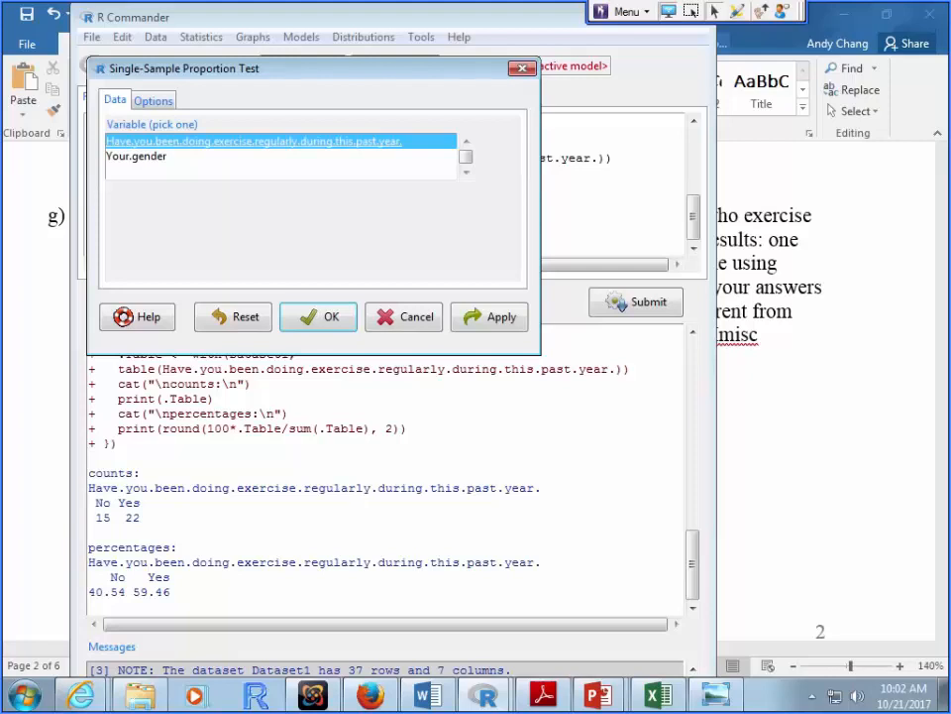
click(154, 100)
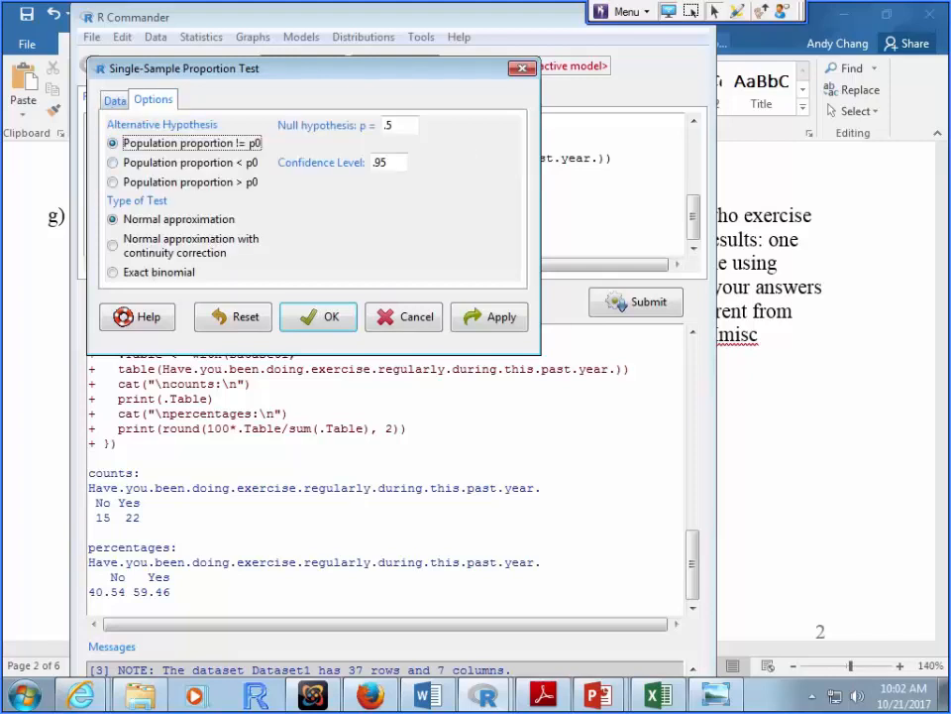
key(Return)
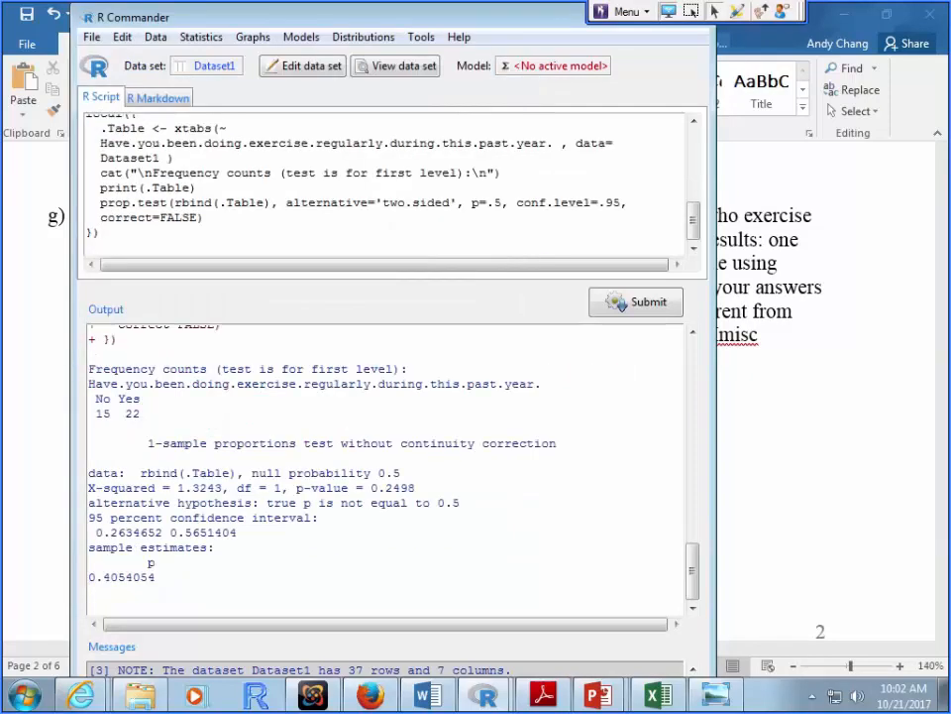
drag(236, 533, 95, 532)
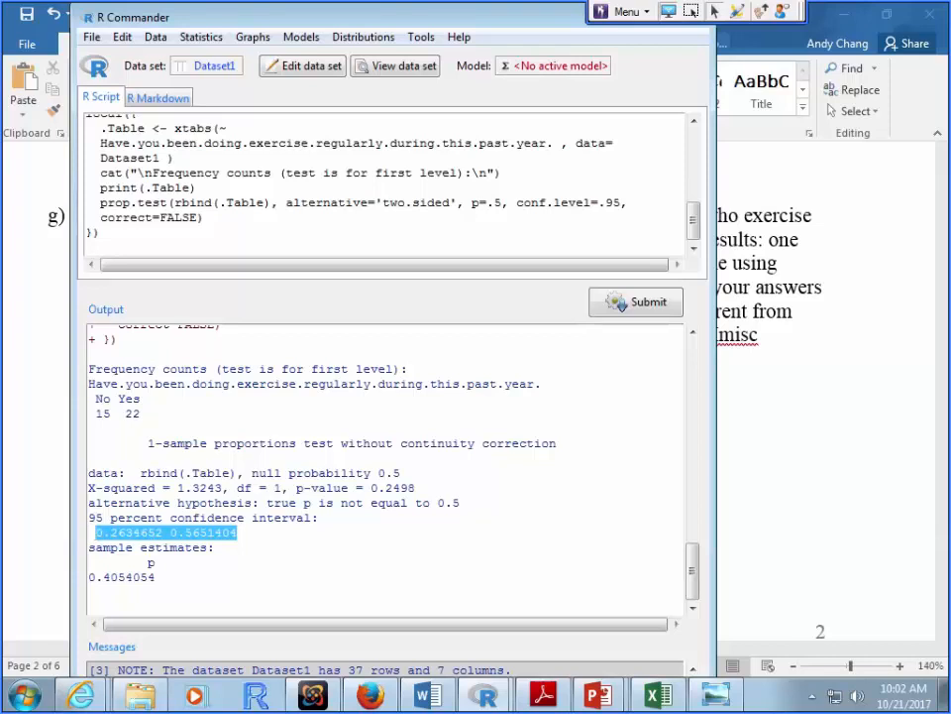
drag(238, 532, 95, 532)
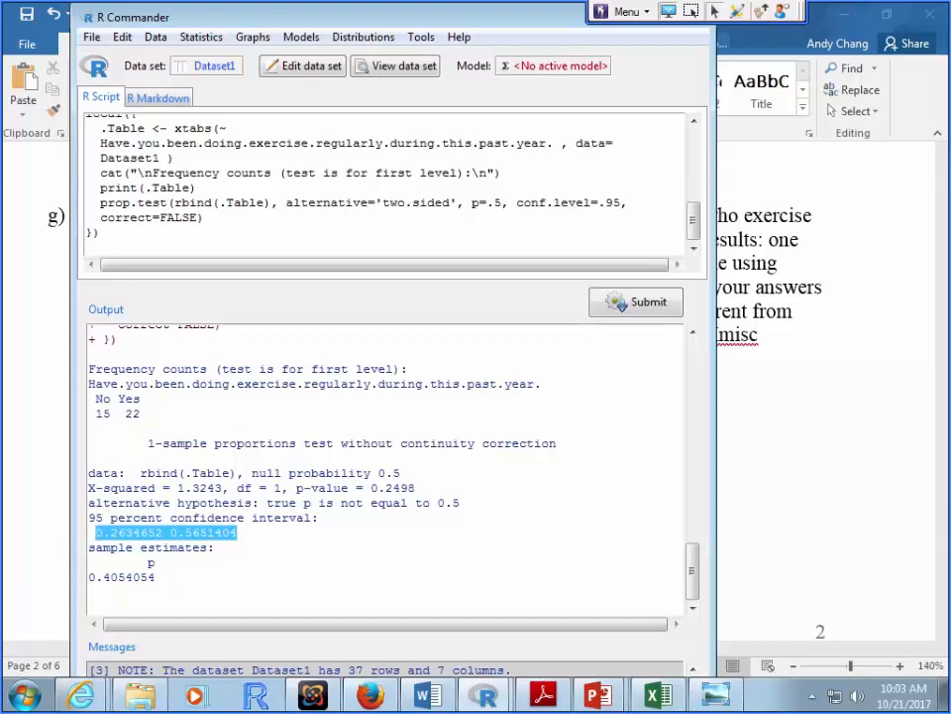
- Reorder the exercise variable's factor levels so Yes is 1 and No is 2, overwriting the existing variable
click(155, 37)
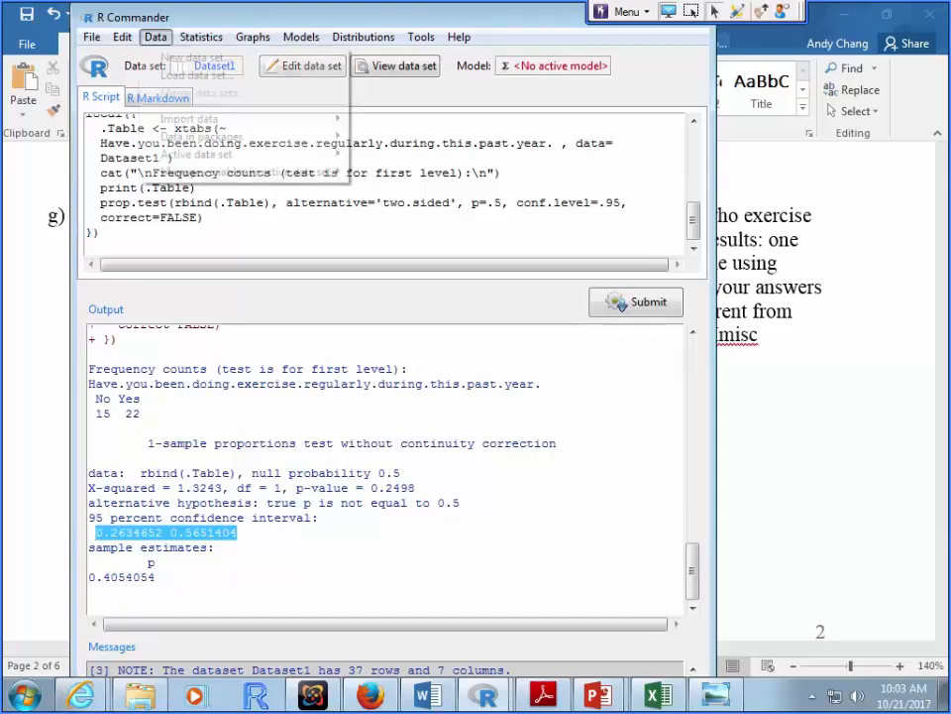
mouse_move(246, 172)
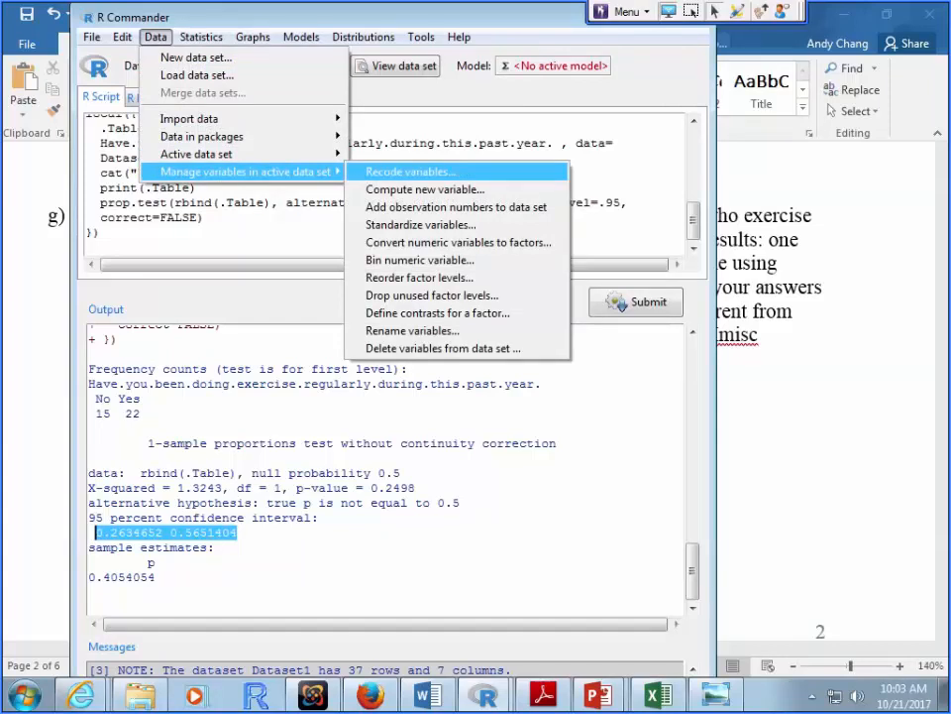
click(420, 277)
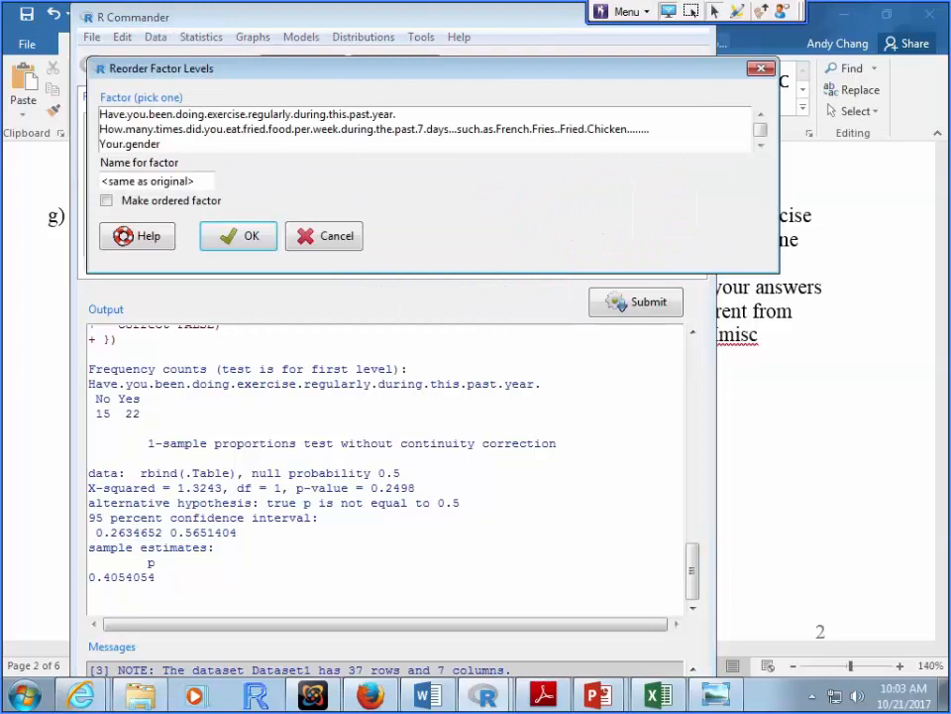
click(248, 114)
click(239, 236)
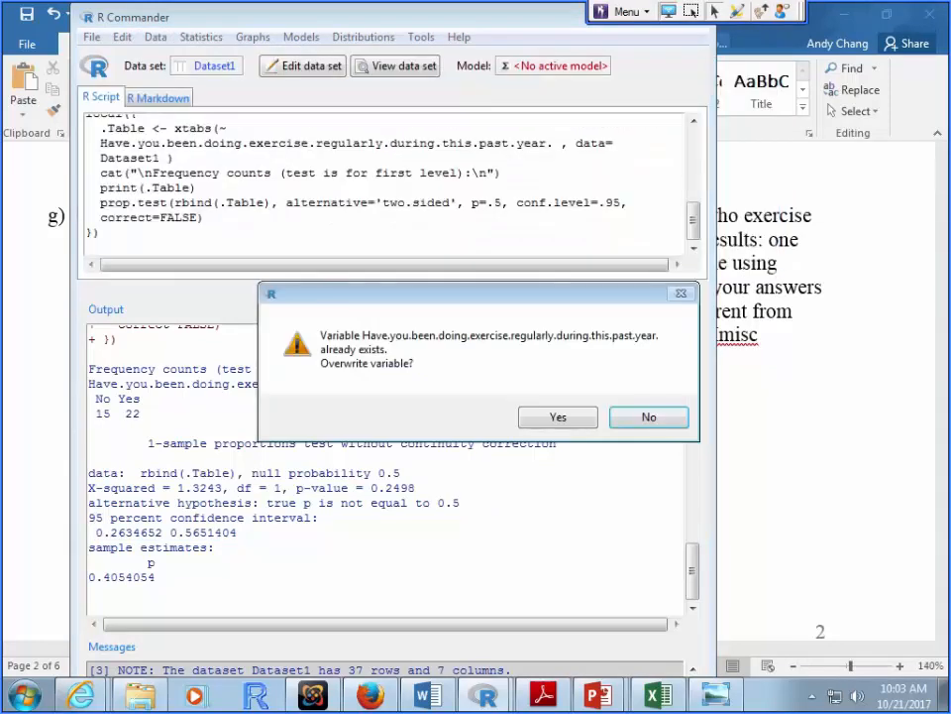
click(558, 417)
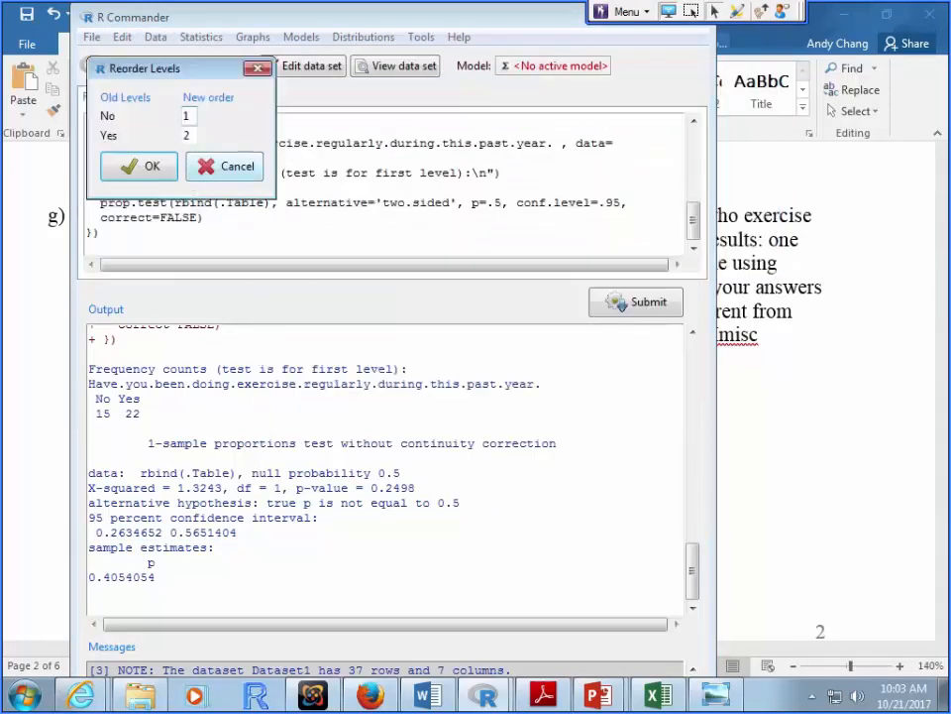
double_click(185, 115)
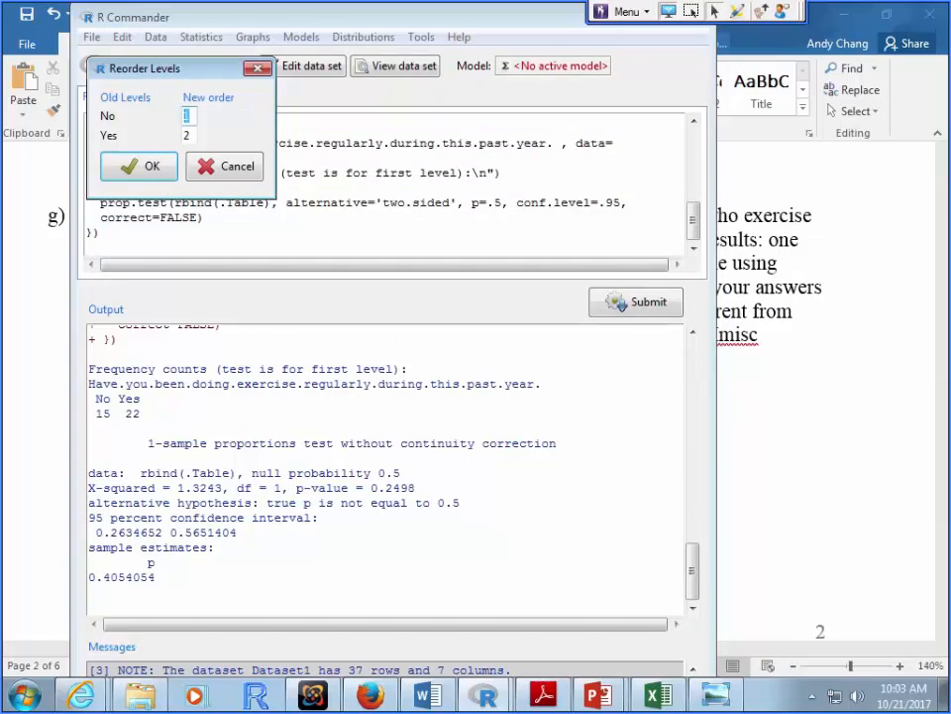
text(2)
key(Tab)
text(1)
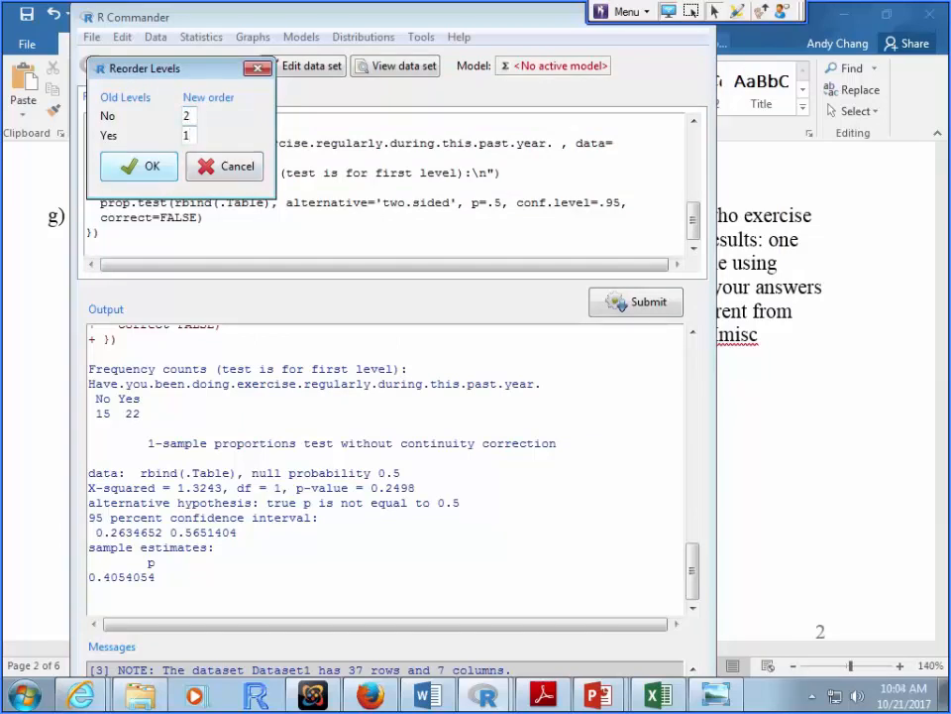
key(Tab)
key(Return)
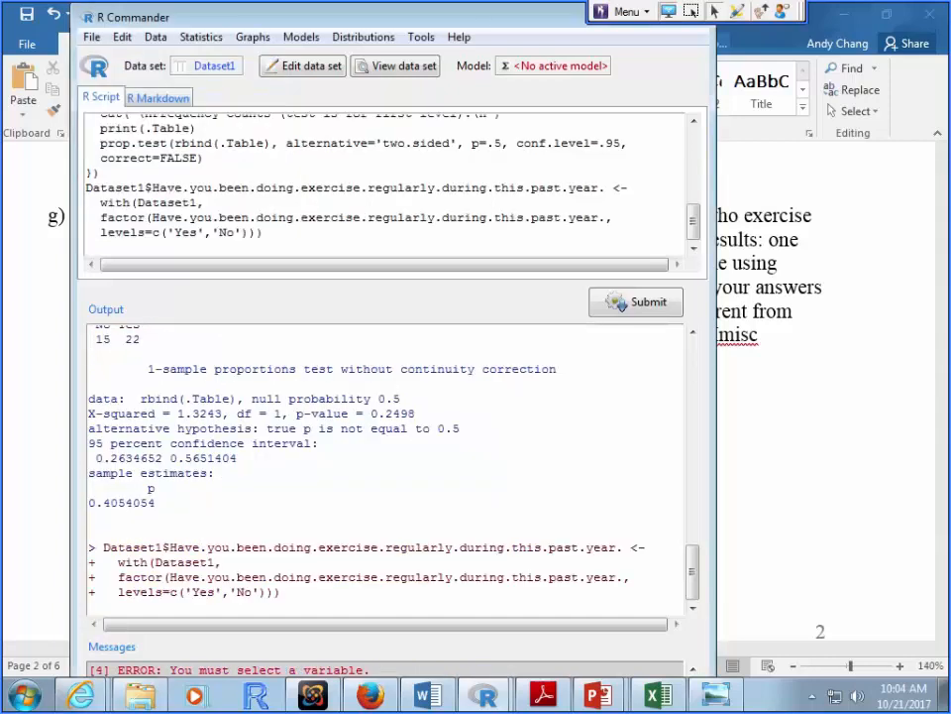
- Rerun the single-sample proportion test on the exercise variable with the same options
click(201, 37)
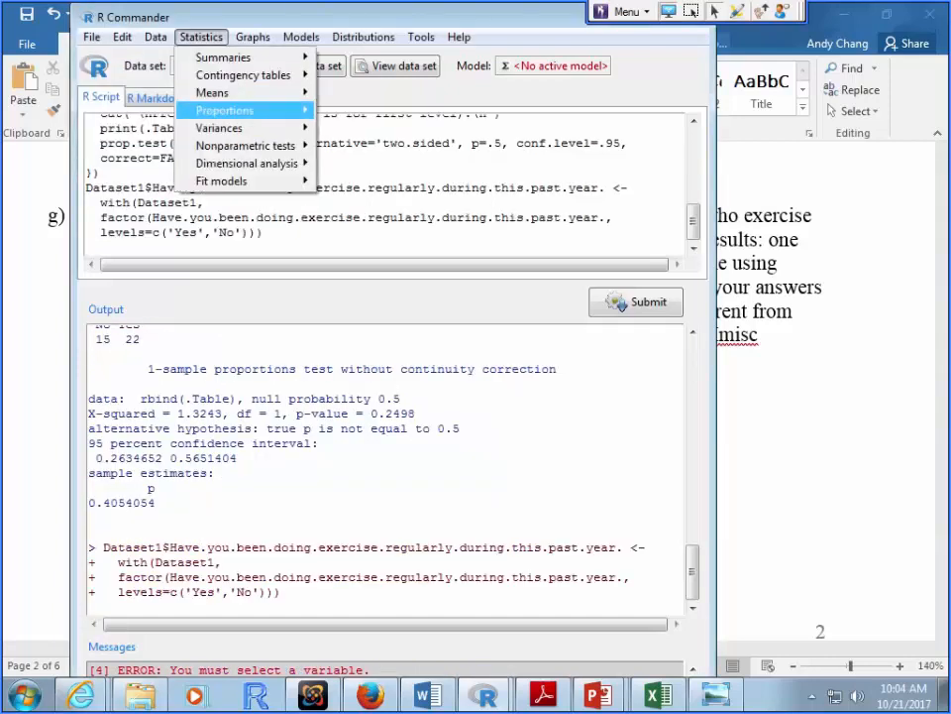
mouse_move(226, 110)
click(408, 111)
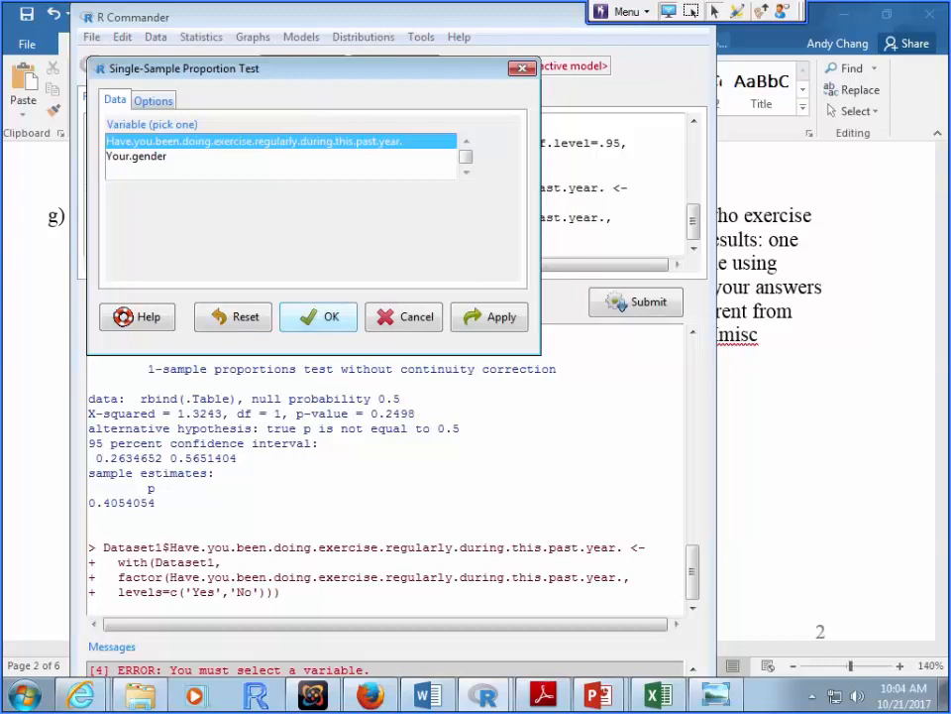
key(Return)
drag(156, 577, 88, 591)
click(163, 576)
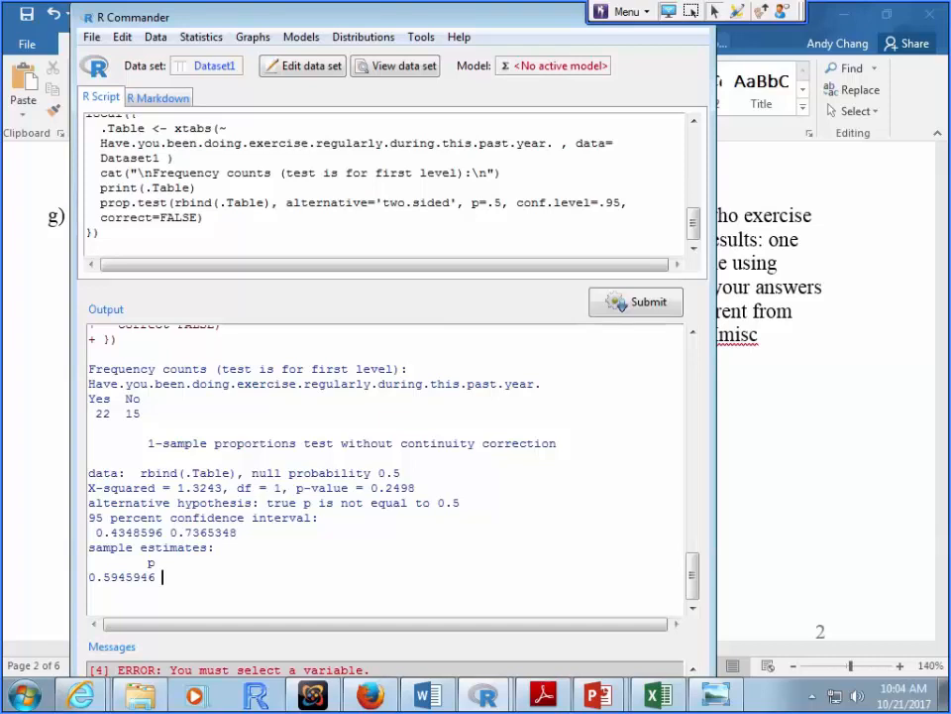
- Copy the interval limits 0.4348596 0.7365348 from the test output and paste them after "R Commander result:" in the Word document
drag(237, 532, 88, 532)
key(ctrl+c)
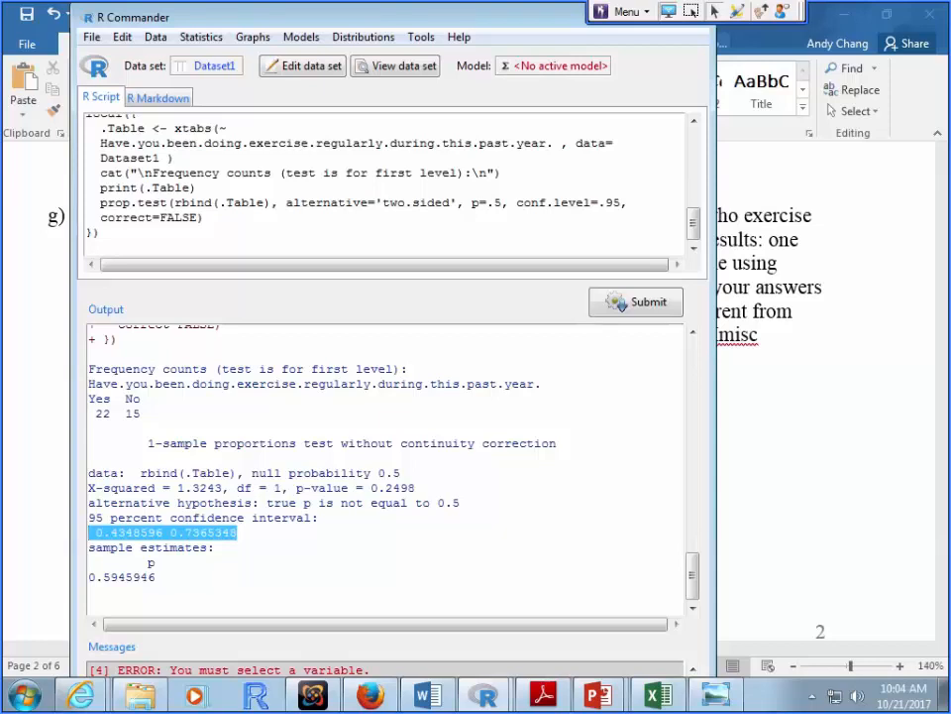
key(alt+Tab)
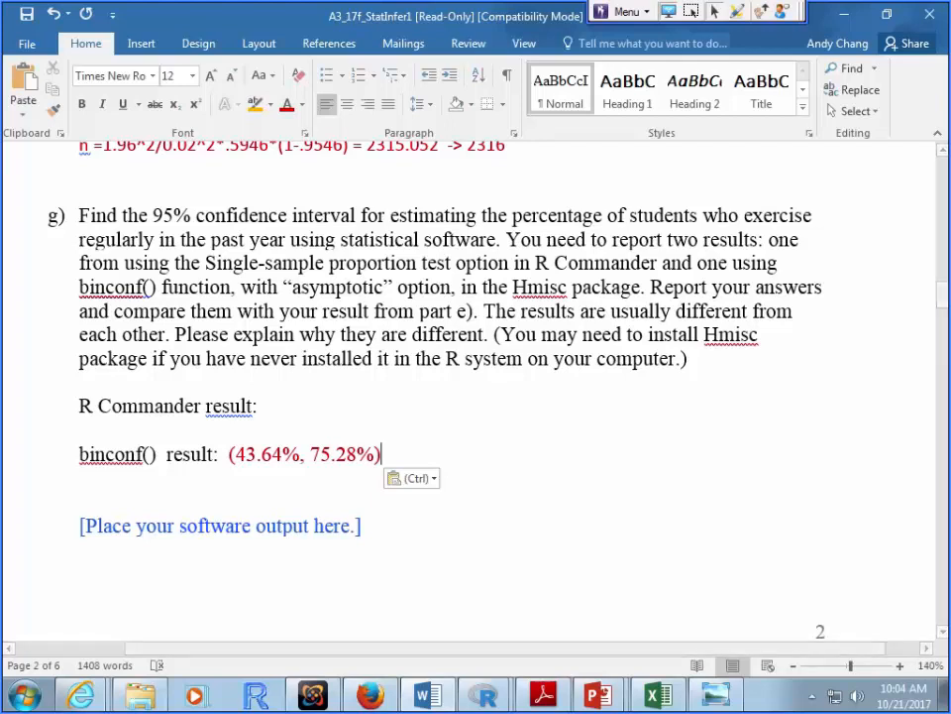
scroll(471, 391, down, 1)
scroll(472, 390, up, 1)
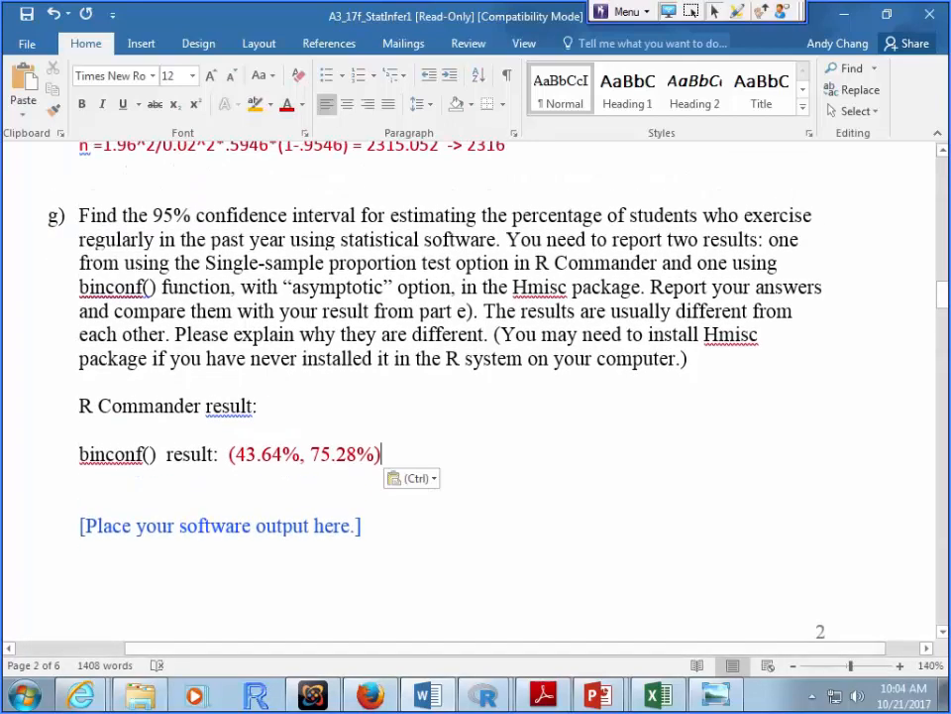
mouse_move(483, 696)
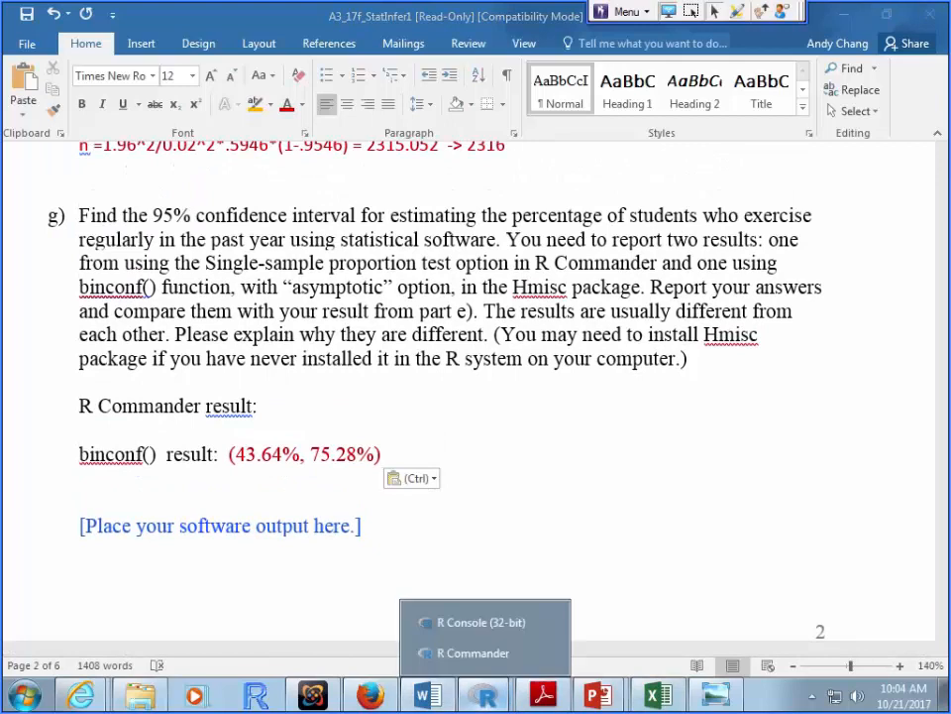
click(448, 650)
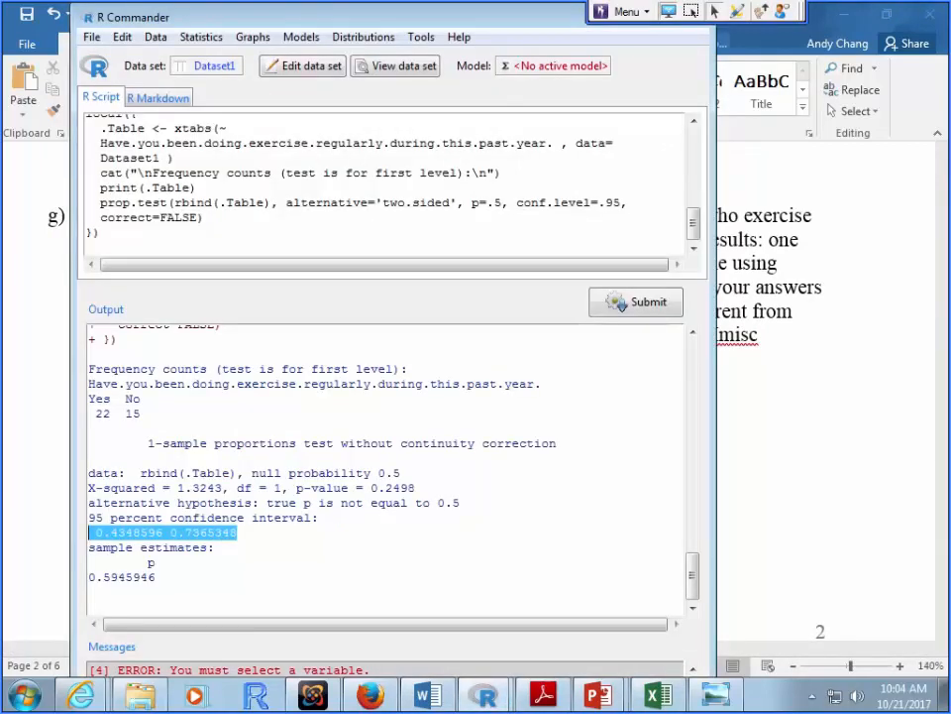
key(alt+Tab)
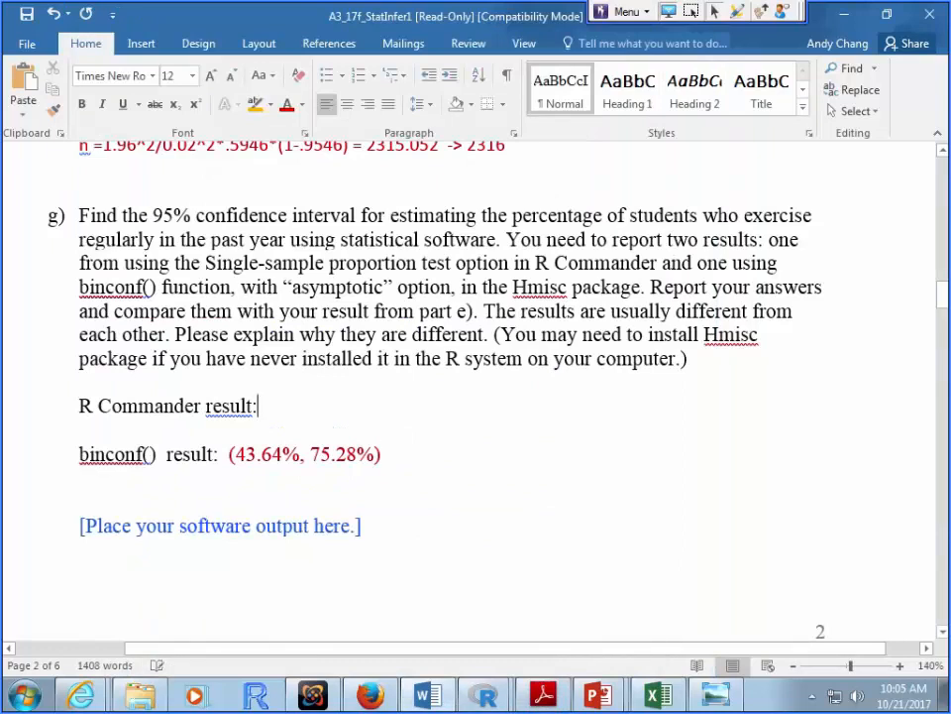
key(ctrl+v)
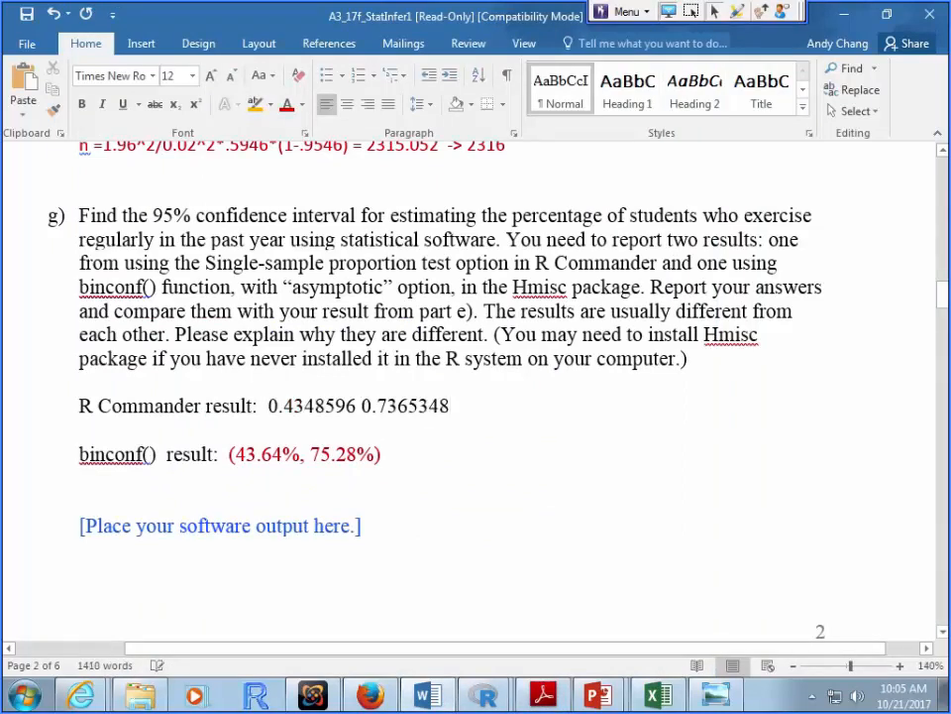
- Rewrite the pasted lower limit as a percentage, opening the interval with "(43.49%,"
click(279, 406)
key(BackSpace)
key(BackSpace)
text(()
key(Right)
key(Right)
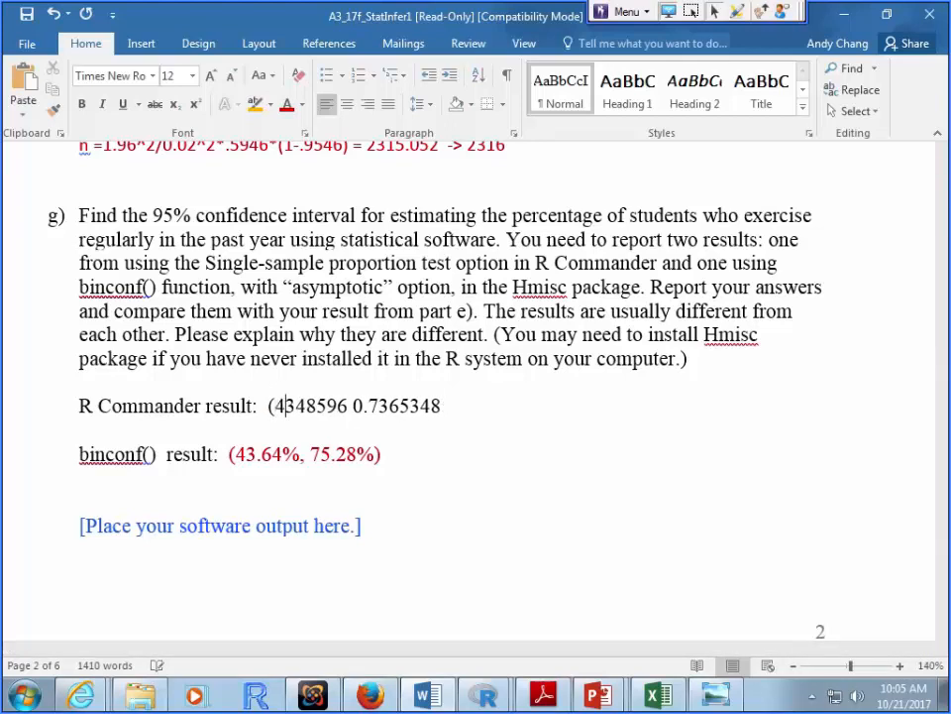
text(.49%)
key(Delete)
key(Delete)
key(Delete)
key(Delete)
key(Delete)
key(Delete)
key(Delete)
key(Delete)
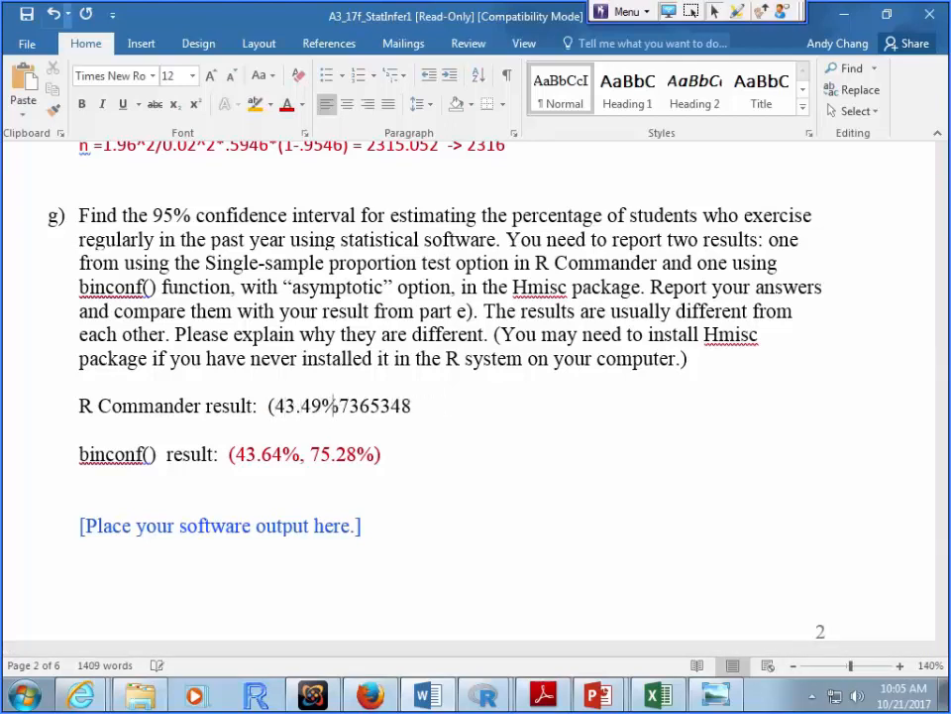
text(,)
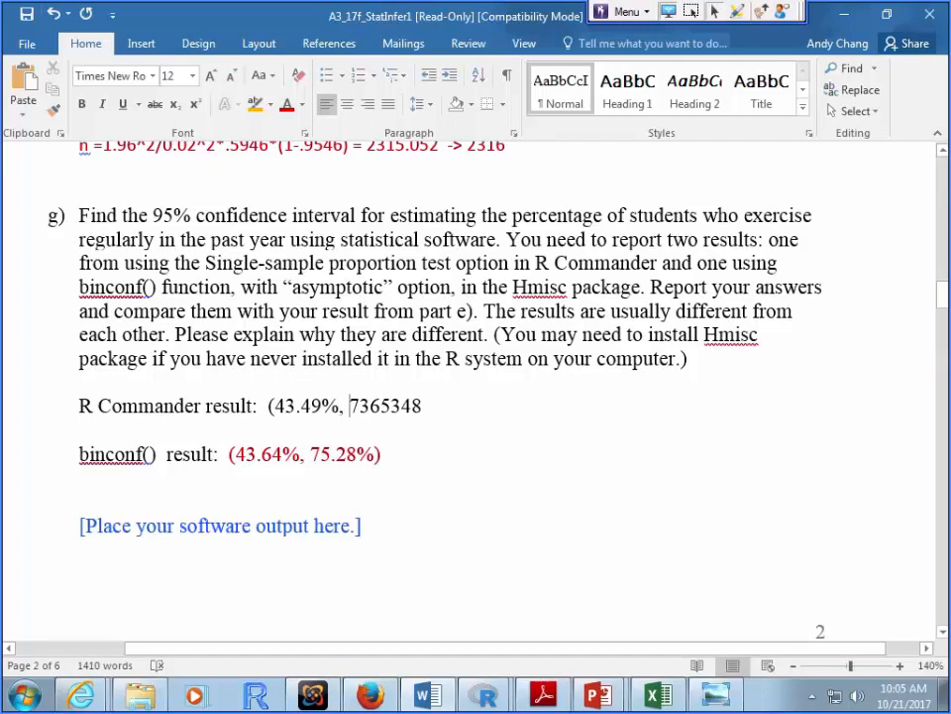
- Rewrite the pasted upper limit as a percentage, closing the interval with "73.65%)"
key(Right)
key(Right)
text(.)
key(Right)
key(Right)
key(Delete)
key(Delete)
key(Delete)
text(%))
- Select the whole interval (43.49%, 73.65%) on the R Commander result line, including both parentheses
key(shift+Left)
key(shift+Left)
key(shift+Left)
key(shift+Left)
key(shift+Left)
key(shift+Left)
key(shift+Left)
key(shift+Left)
key(shift+Left)
key(shift+Left)
key(shift+Left)
key(shift+Left)
key(shift+Left)
key(shift+Left)
key(shift+Left)
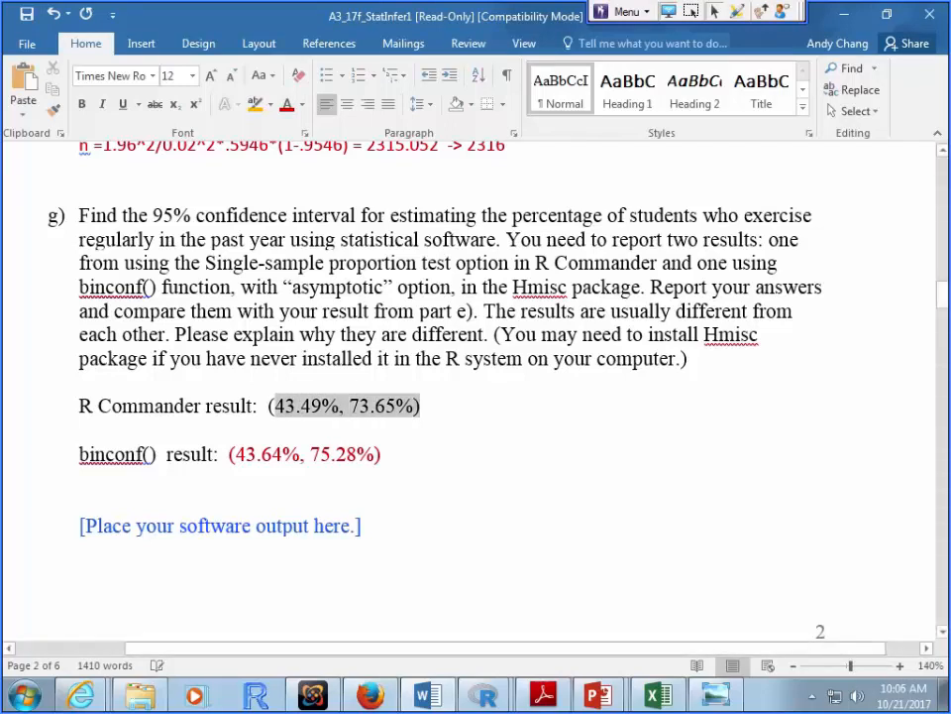
drag(276, 406, 268, 406)
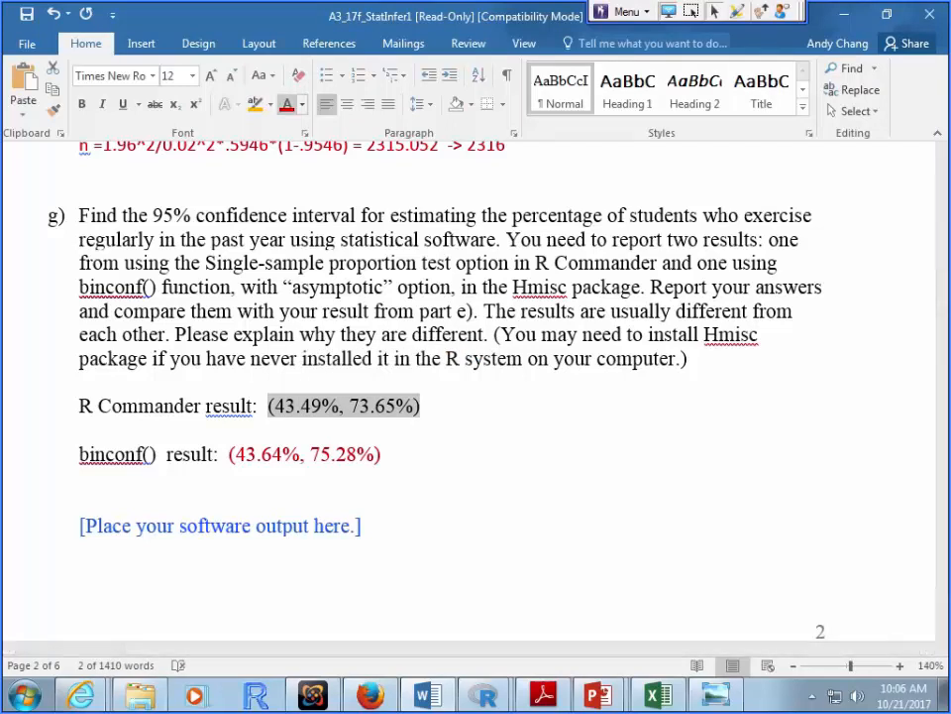